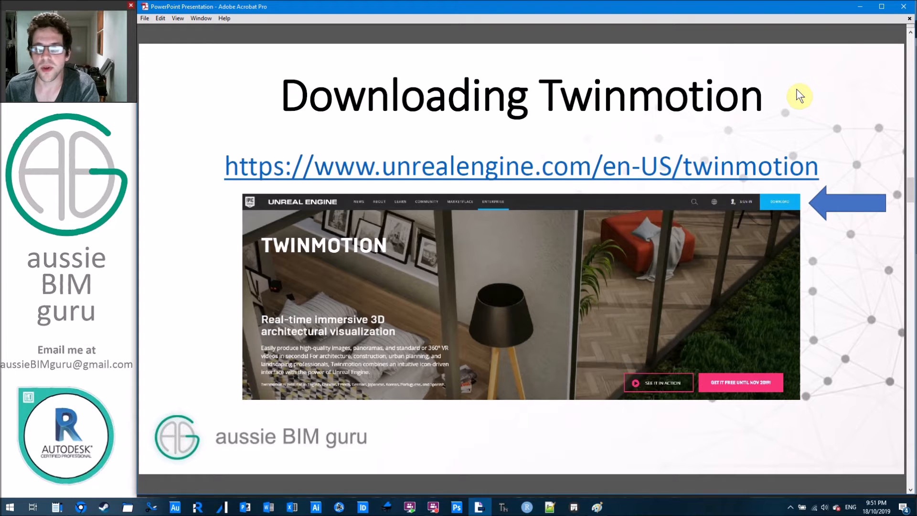
Advance the PDF from the course overview past Downloading Twinmotion to the Export plugins page.
{"action": "left_click", "coordinate": [797, 89]}
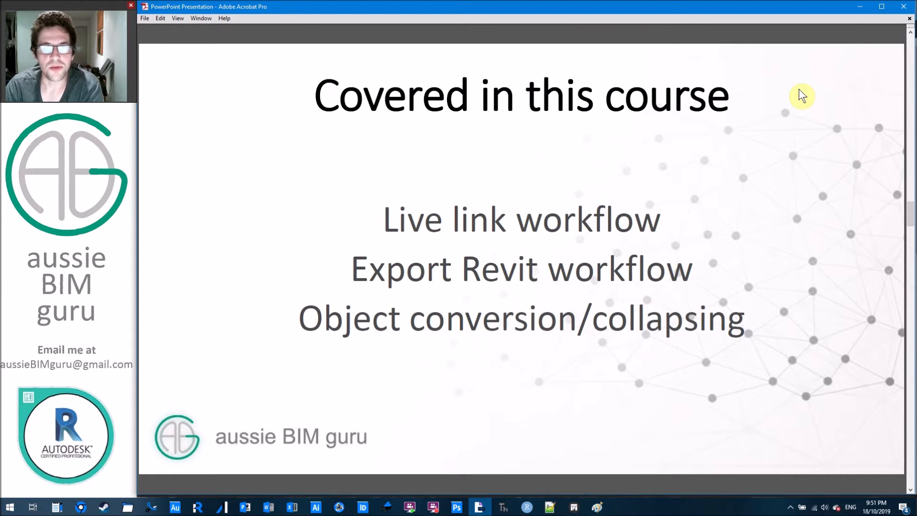
{"action": "scroll", "coordinate": [768, 117], "scroll_direction": "down", "scroll_amount": 3}
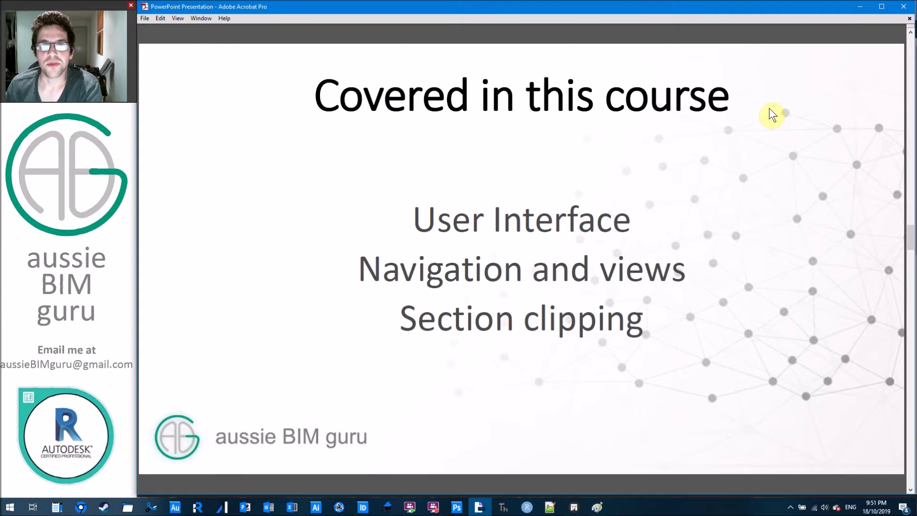
{"action": "scroll", "coordinate": [744, 107], "scroll_direction": "down", "scroll_amount": 3}
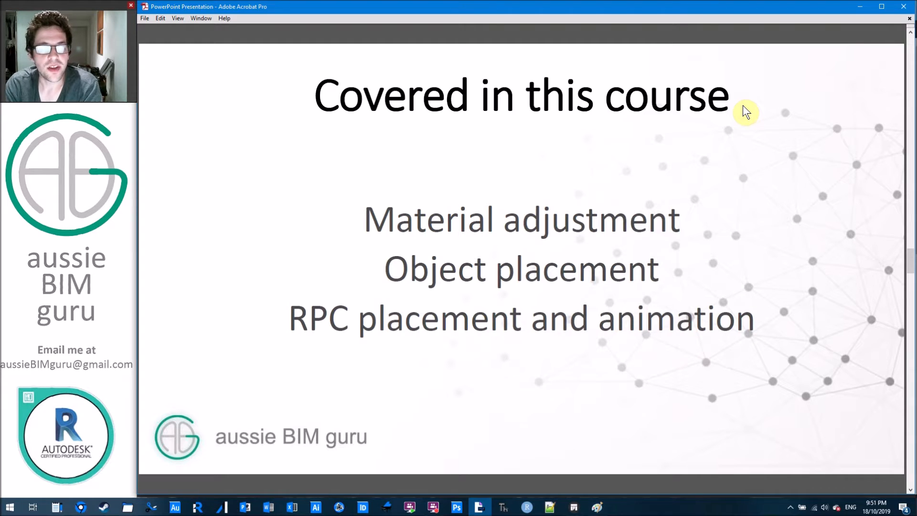
{"action": "scroll", "coordinate": [744, 104], "scroll_direction": "down", "scroll_amount": 3}
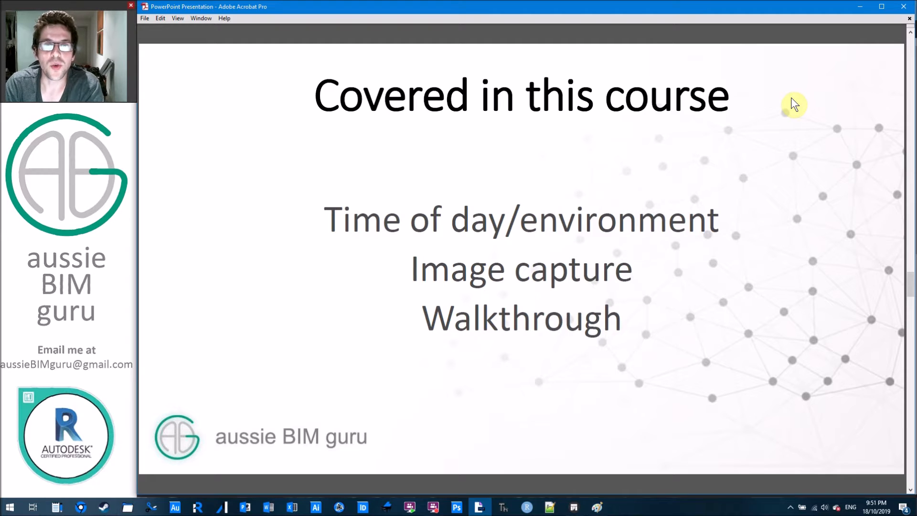
{"action": "scroll", "coordinate": [791, 99], "scroll_direction": "down", "scroll_amount": 3}
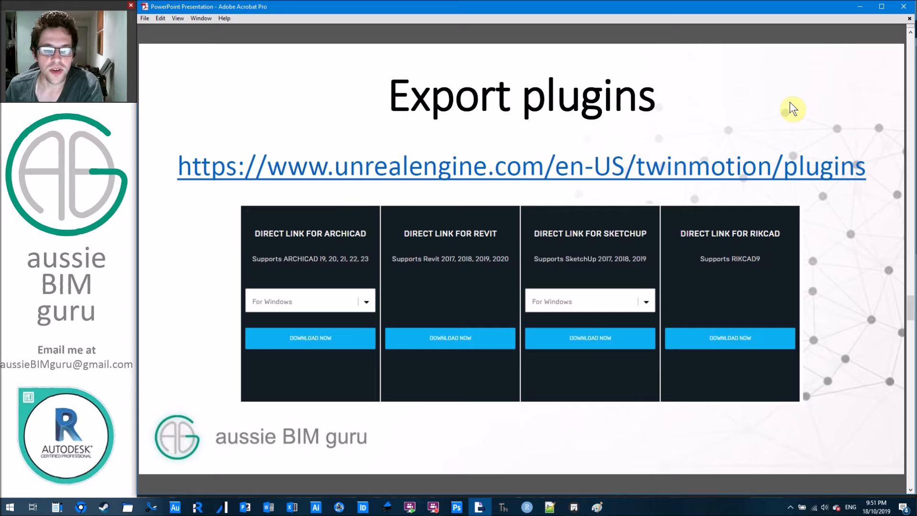
Move past the 'Wait… RikCAD?' slide to 'Let's get started', then switch to Chrome.
{"action": "left_click", "coordinate": [758, 104]}
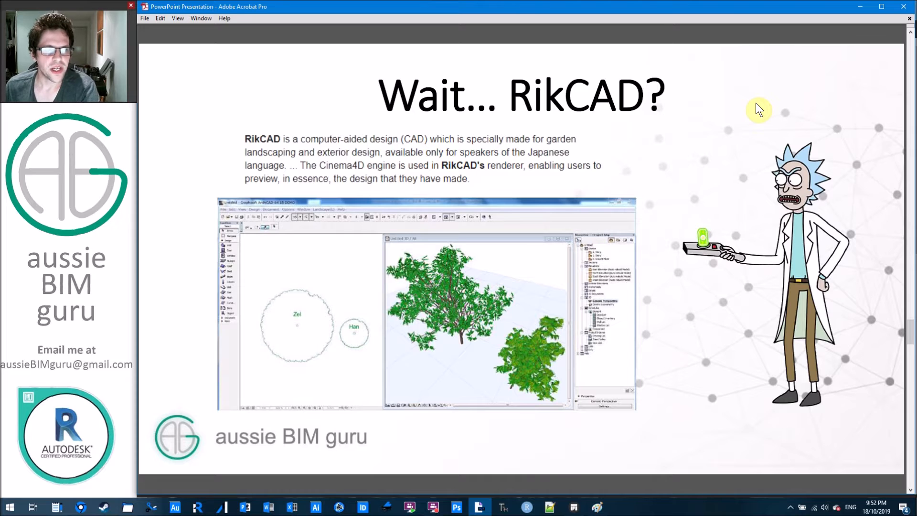
{"action": "key", "text": "Page_Down"}
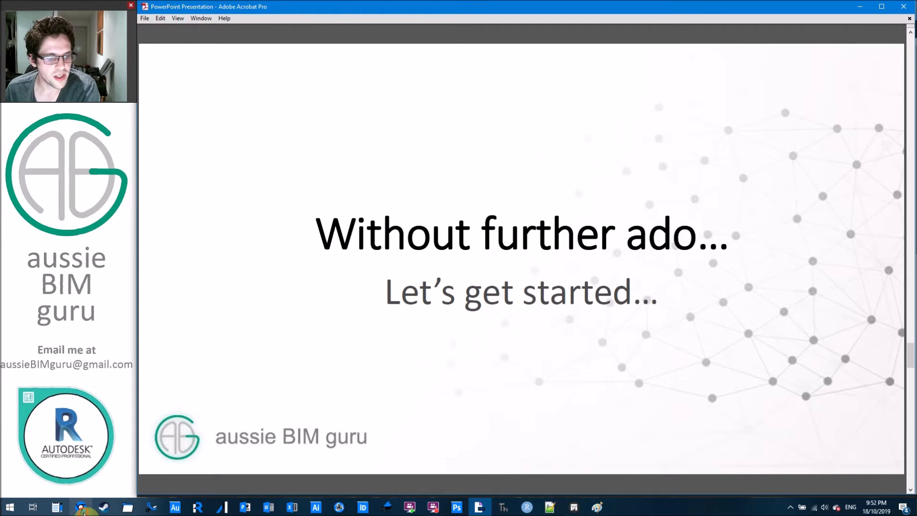
{"action": "left_click", "coordinate": [80, 507]}
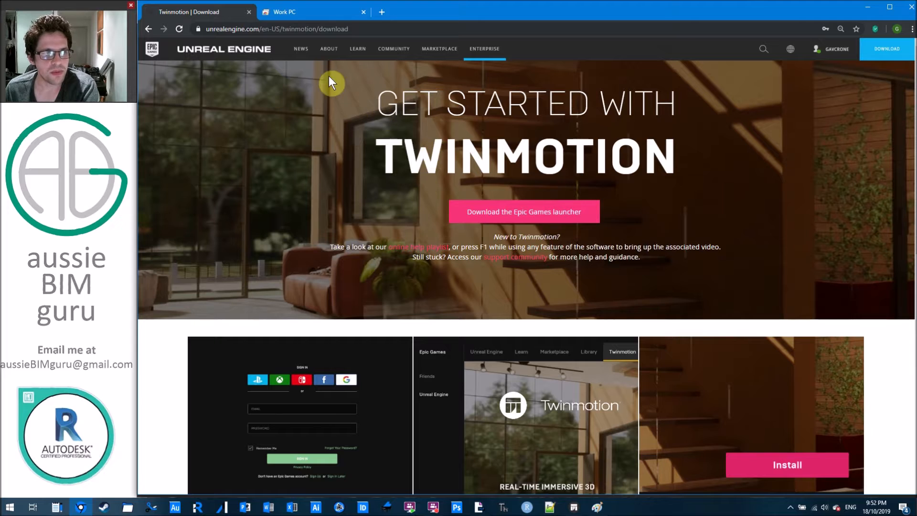
Switch to the Work PC Revit session, zoom in, and select the roof and context buildings.
{"action": "left_click", "coordinate": [322, 14]}
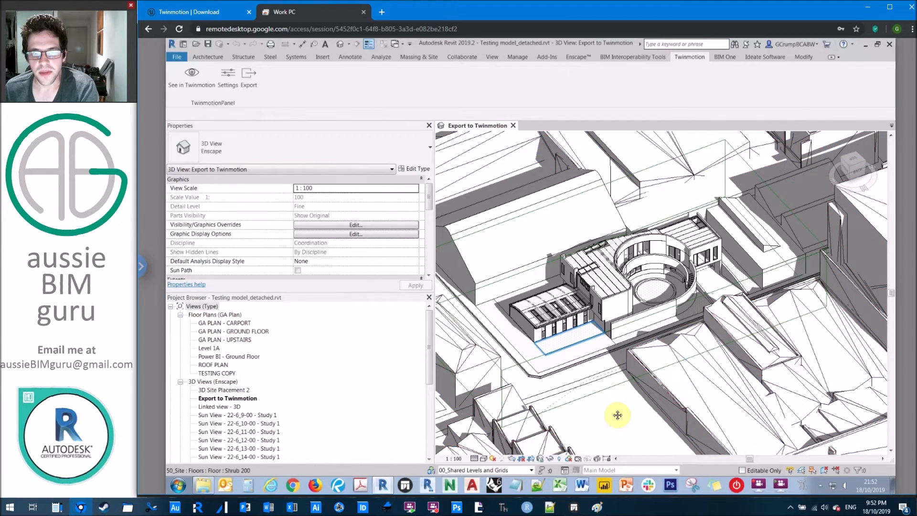
{"action": "scroll", "coordinate": [627, 285], "scroll_direction": "down", "scroll_amount": 4}
{"action": "scroll", "coordinate": [628, 285], "scroll_direction": "down", "scroll_amount": 1}
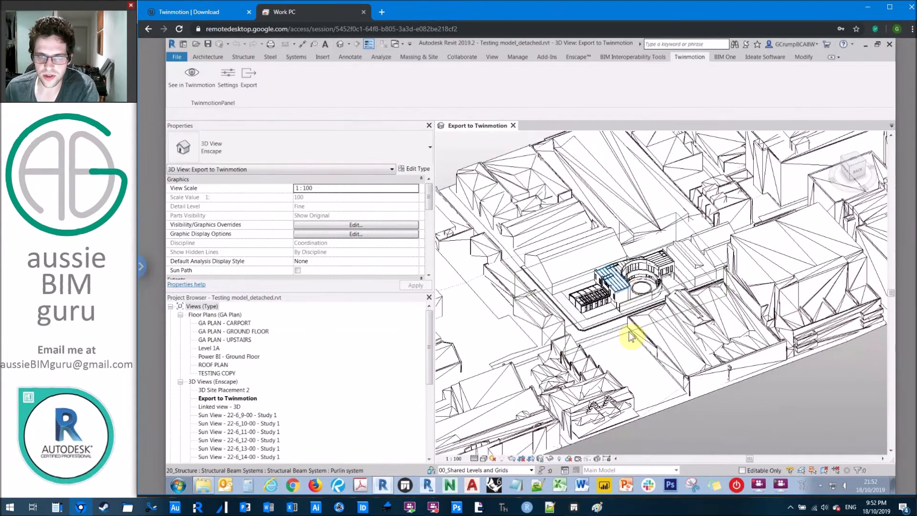
{"action": "scroll", "coordinate": [618, 278], "scroll_direction": "down", "scroll_amount": 1}
{"action": "left_click", "coordinate": [619, 278]}
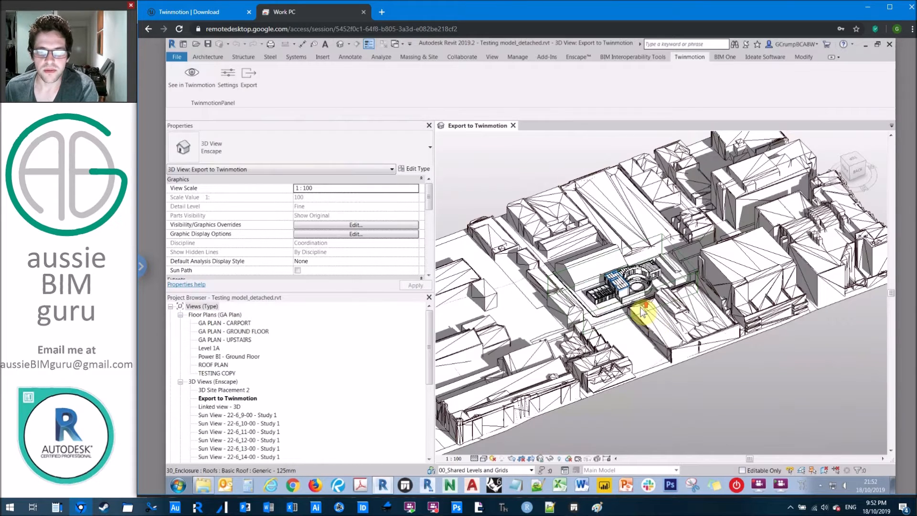
{"action": "left_click", "coordinate": [640, 308]}
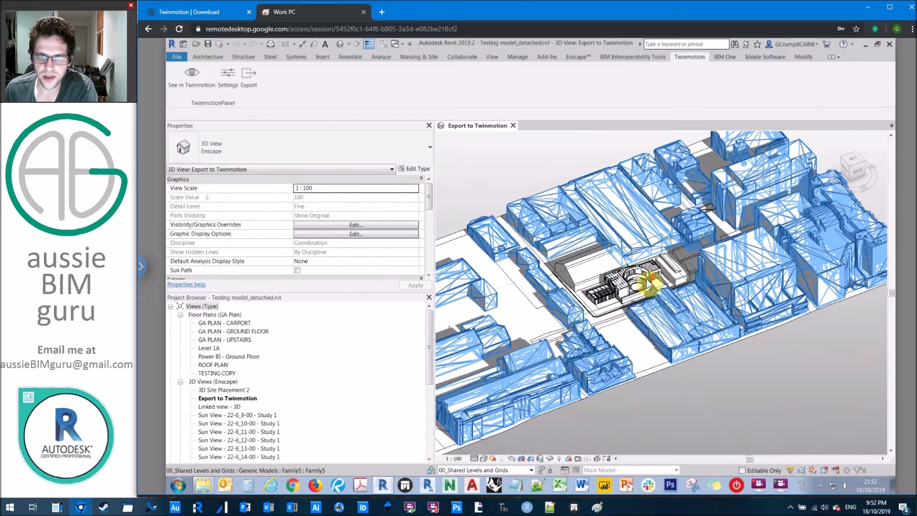
Frame the 3D view on the circular courtyard and check the Visual Style menu.
{"action": "scroll", "coordinate": [649, 280], "scroll_direction": "up", "scroll_amount": 2}
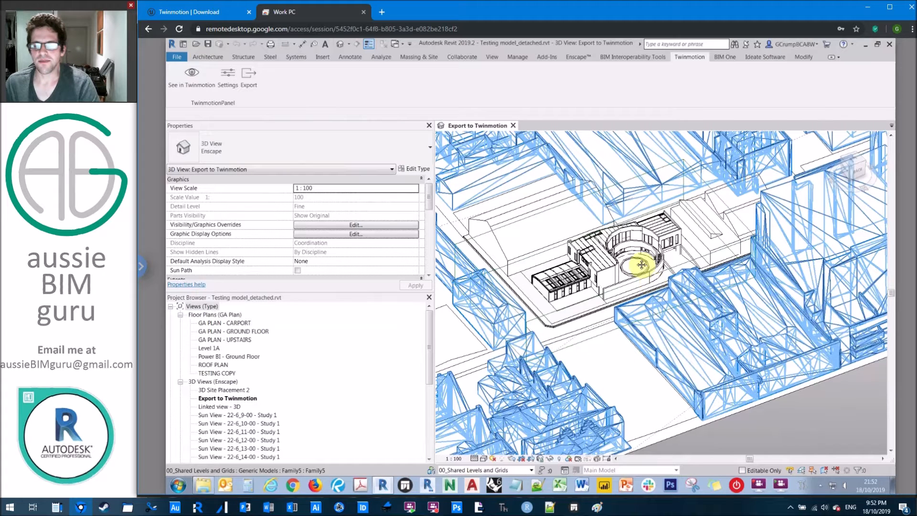
{"action": "scroll", "coordinate": [622, 231], "scroll_direction": "up", "scroll_amount": 4}
{"action": "middle_click_drag", "start_coordinate": [623, 231], "coordinate": [667, 303]}
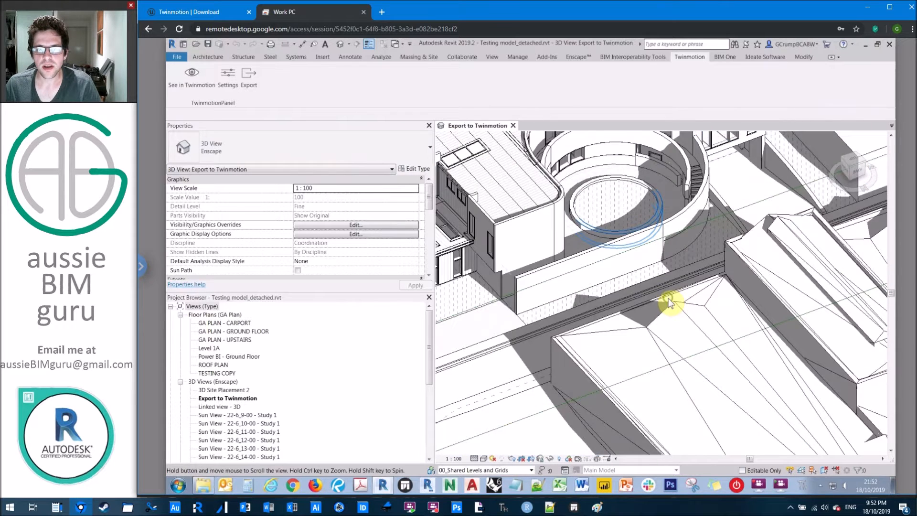
{"action": "scroll", "coordinate": [667, 303], "scroll_direction": "down", "scroll_amount": 3}
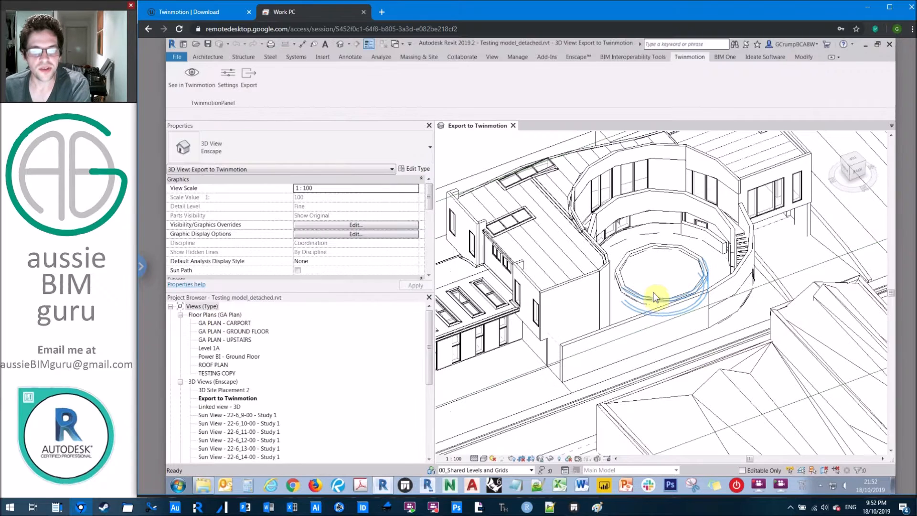
{"action": "left_click", "coordinate": [484, 459]}
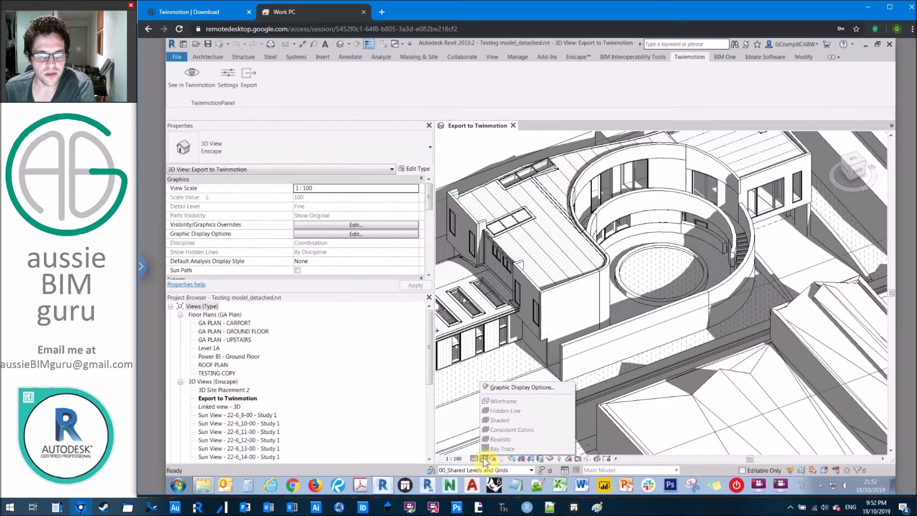
{"action": "left_click", "coordinate": [526, 279]}
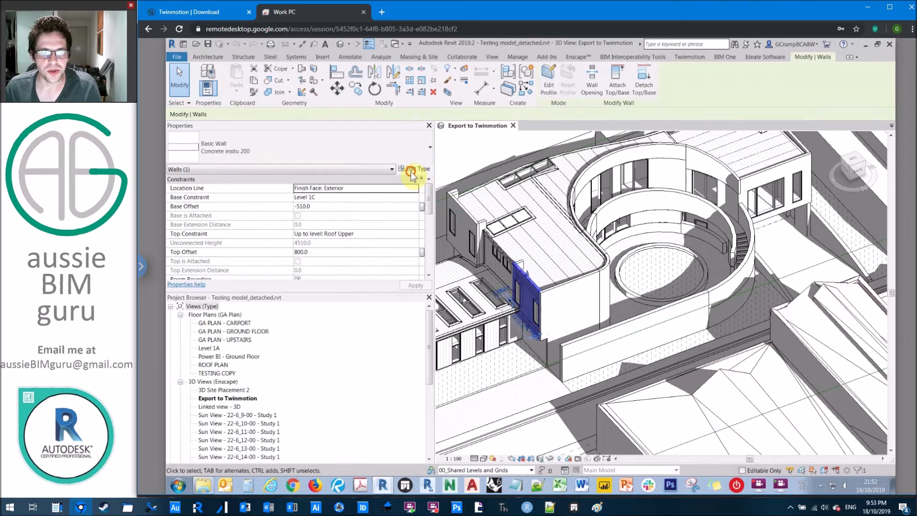
{"action": "left_click", "coordinate": [411, 169]}
{"action": "left_click", "coordinate": [826, 247]}
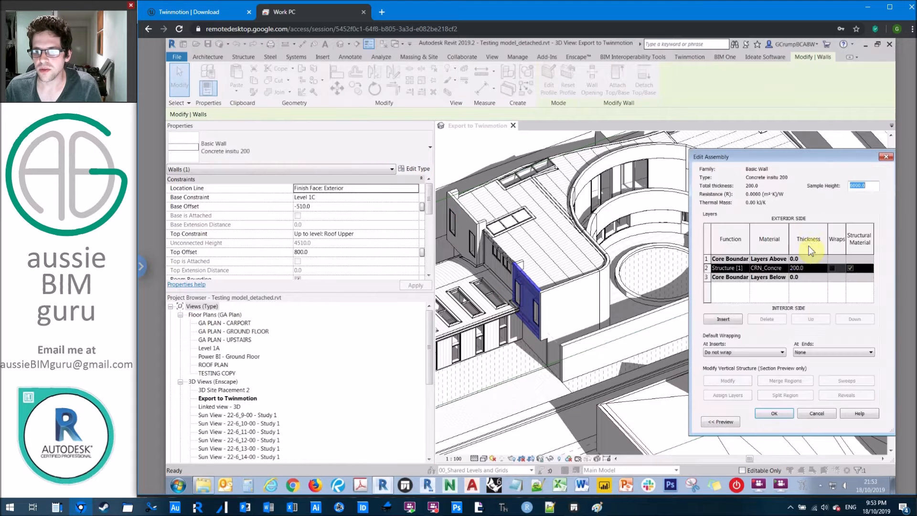
{"action": "left_click", "coordinate": [761, 268]}
{"action": "left_click_drag", "start_coordinate": [761, 268], "coordinate": [798, 268]}
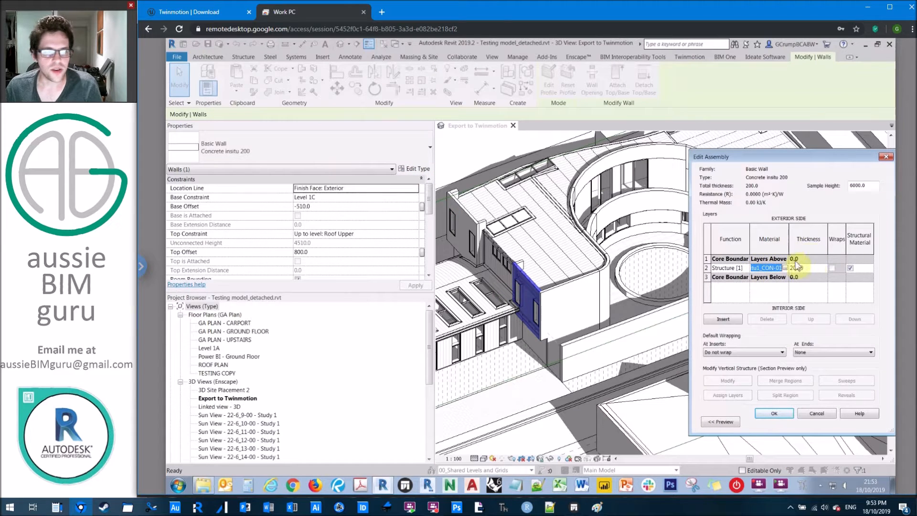
{"action": "left_click", "coordinate": [886, 158]}
{"action": "left_click", "coordinate": [884, 158]}
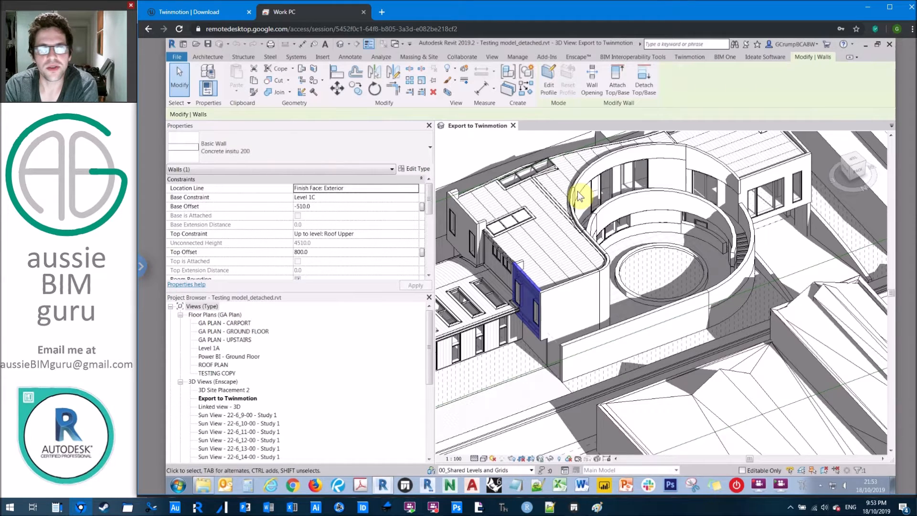
{"action": "left_click", "coordinate": [477, 151]}
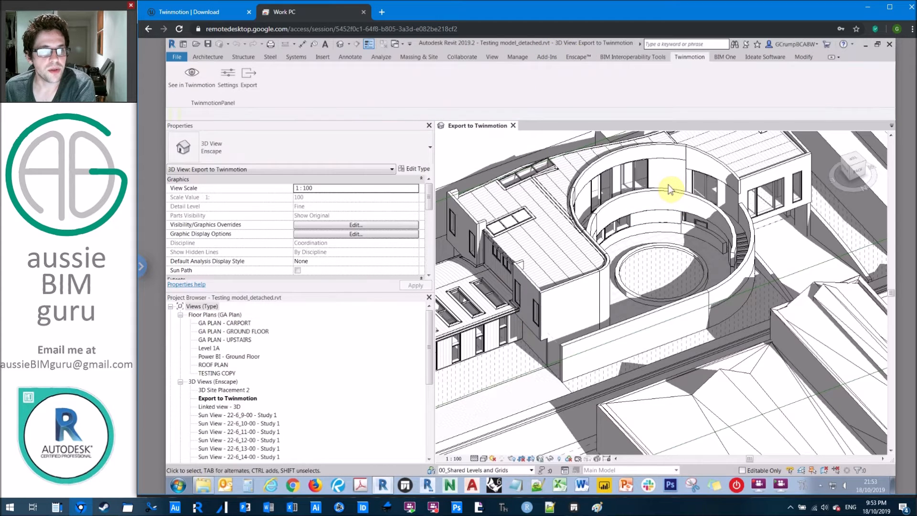
Bring up the Twinmotion Export dialog beside the model, keeping Export set to visible elements.
{"action": "left_click", "coordinate": [251, 77]}
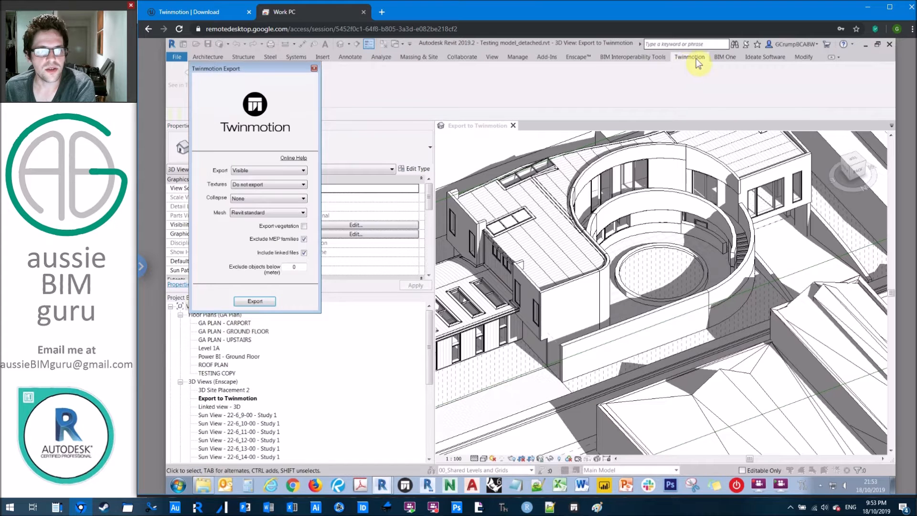
{"action": "left_click_drag", "start_coordinate": [265, 68], "coordinate": [334, 71]}
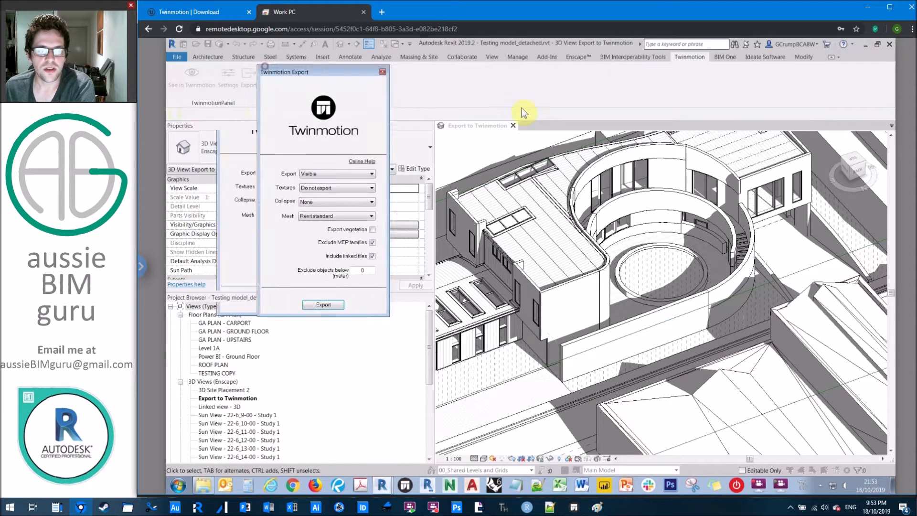
{"action": "left_click_drag", "start_coordinate": [524, 113], "coordinate": [540, 128]}
{"action": "left_click", "coordinate": [530, 233]}
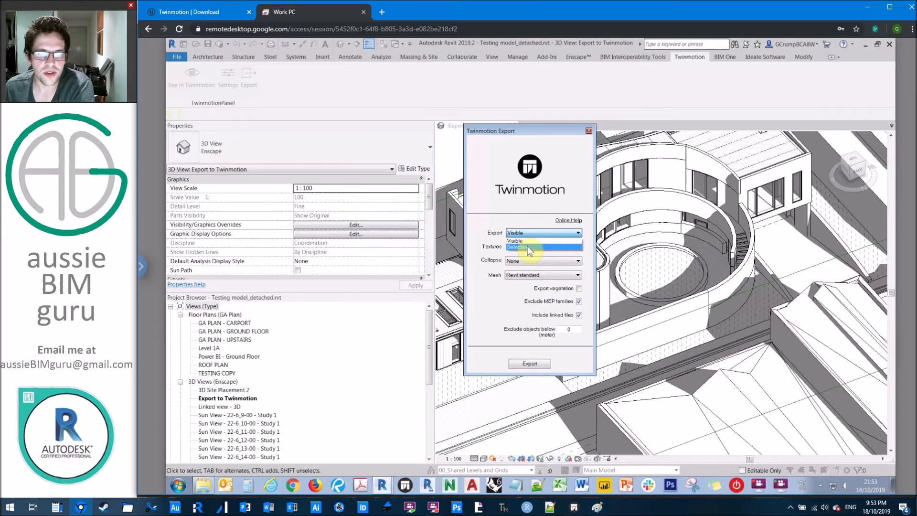
{"action": "left_click", "coordinate": [525, 242]}
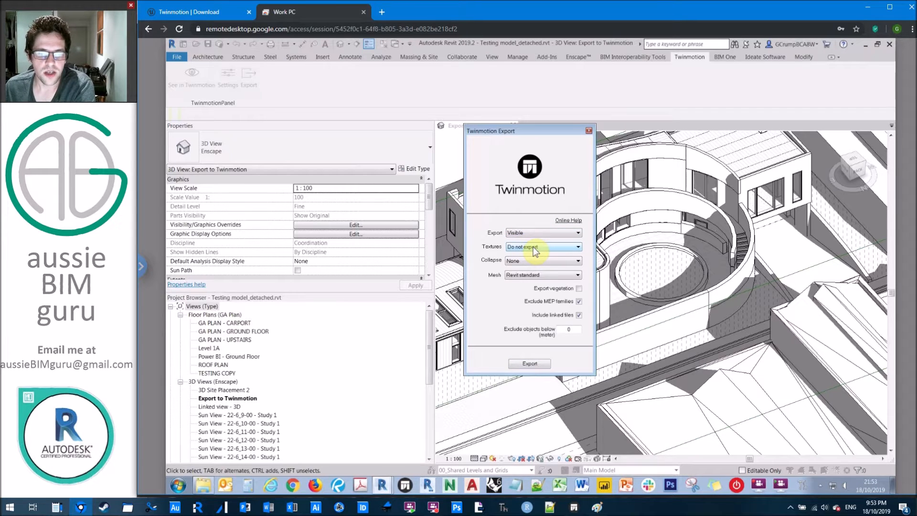
Keep Textures at Do not export and Collapse at None.
{"action": "left_click", "coordinate": [534, 251]}
{"action": "left_click", "coordinate": [533, 252]}
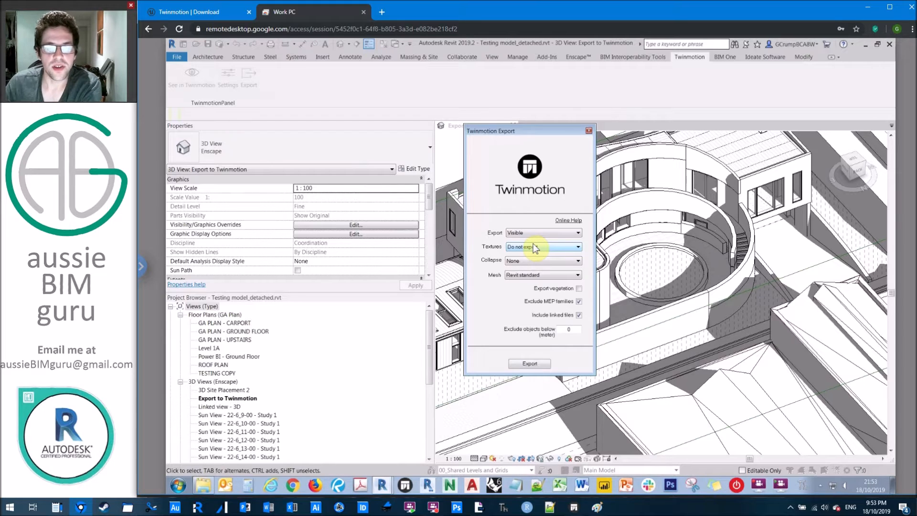
{"action": "left_click", "coordinate": [542, 260]}
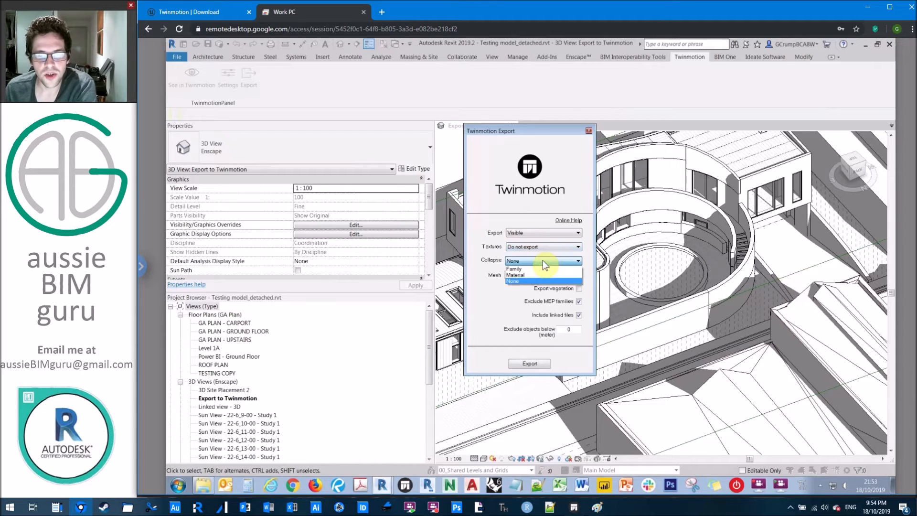
{"action": "left_click", "coordinate": [542, 260]}
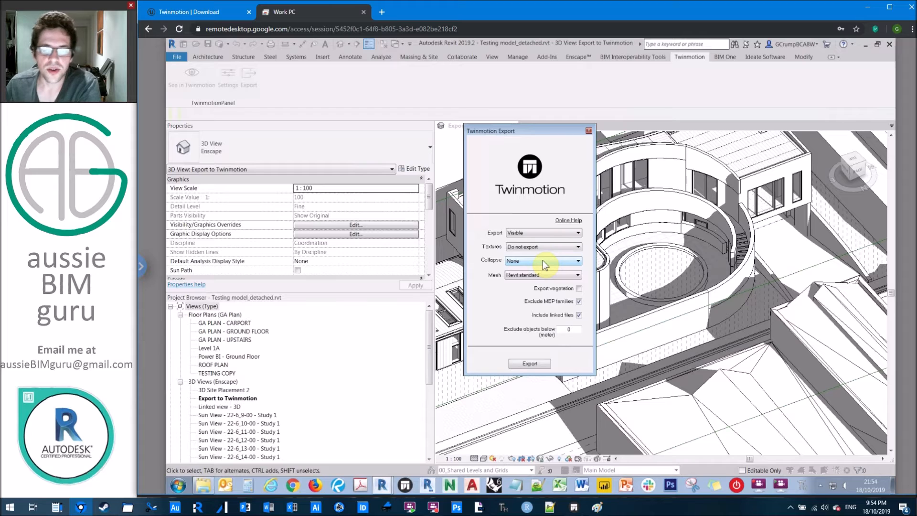
{"action": "left_click", "coordinate": [557, 262]}
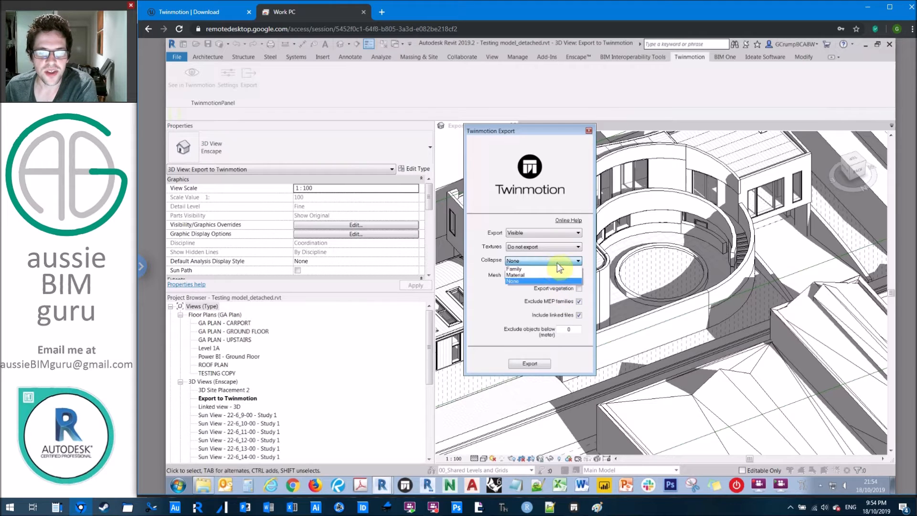
{"action": "left_click", "coordinate": [535, 282]}
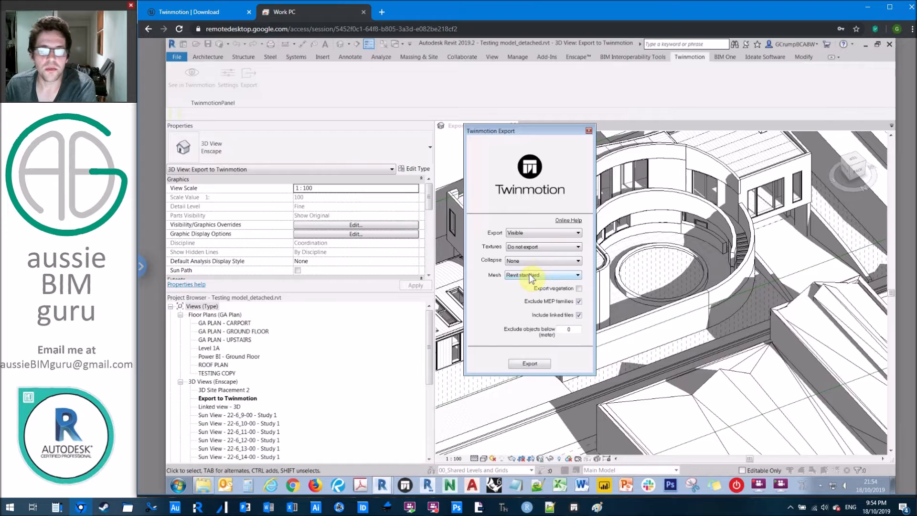
Keep Revit standard mesh, tick Exclude MEP families, set Exclude objects below to 2, and export.
{"action": "left_click", "coordinate": [529, 275]}
{"action": "left_click", "coordinate": [538, 275]}
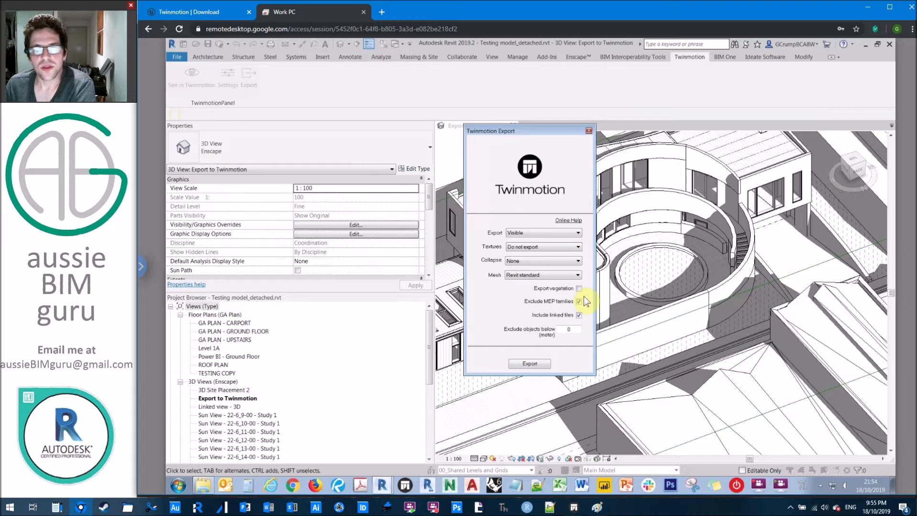
{"action": "left_click", "coordinate": [579, 302]}
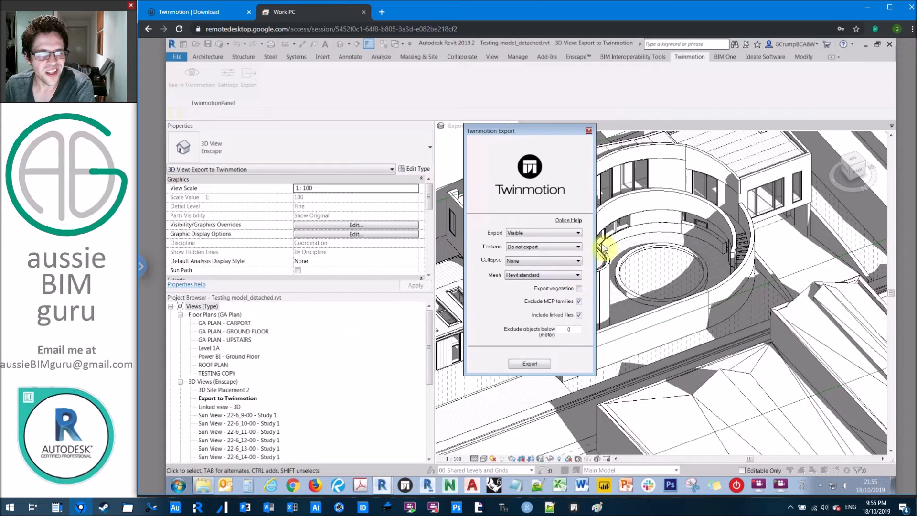
{"action": "left_click", "coordinate": [579, 301]}
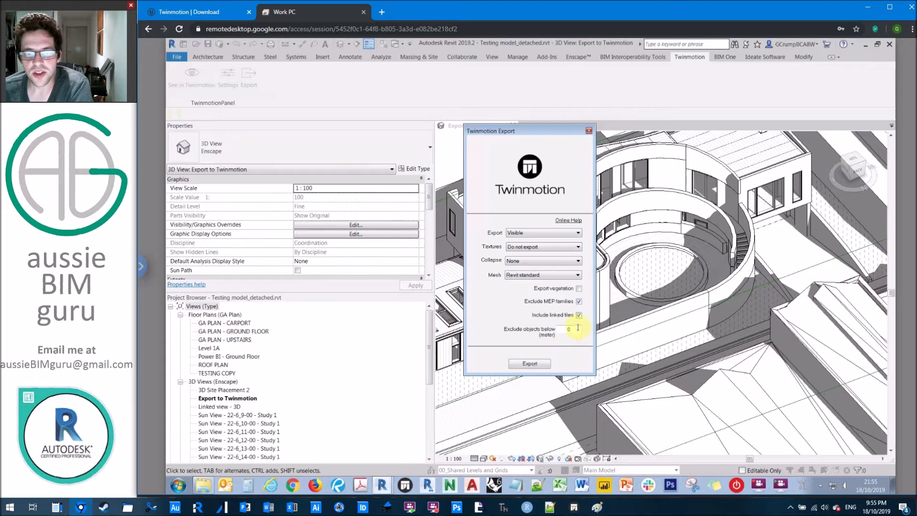
{"action": "double_click", "coordinate": [569, 328]}
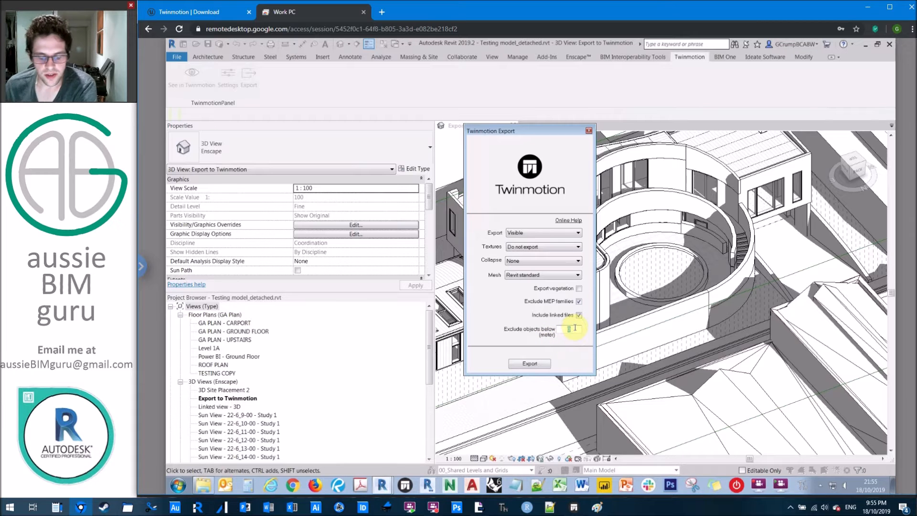
{"action": "type", "text": "2"}
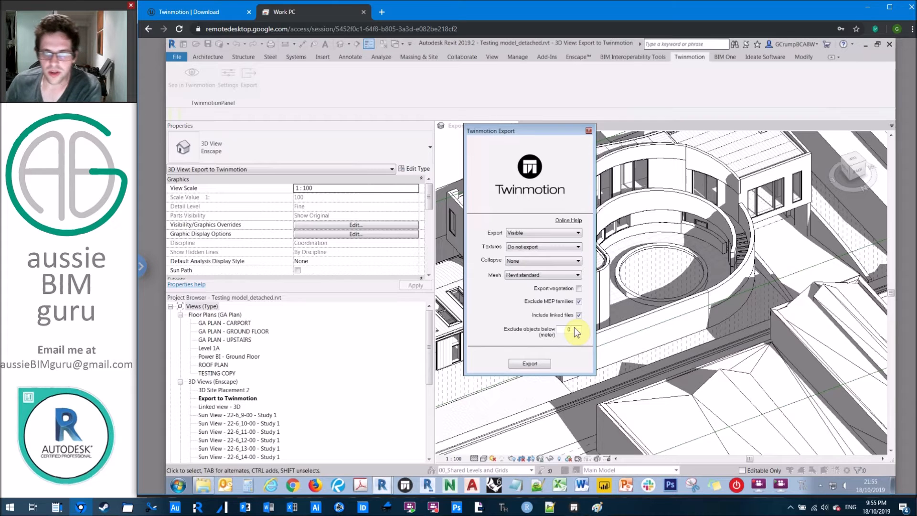
{"action": "left_click", "coordinate": [530, 363]}
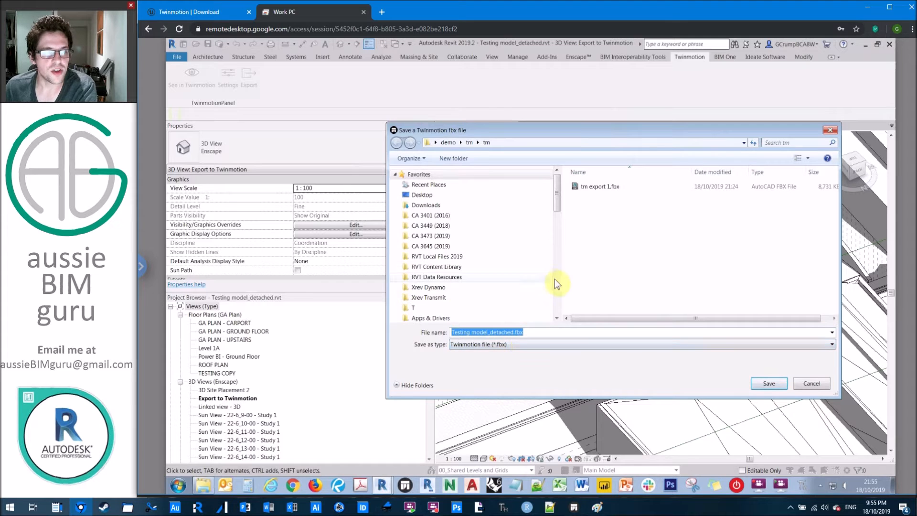
Save the FBX over tm export 1.fbx, acknowledge the success message, and close the export dialog.
{"action": "left_click", "coordinate": [604, 188]}
{"action": "left_click", "coordinate": [770, 384]}
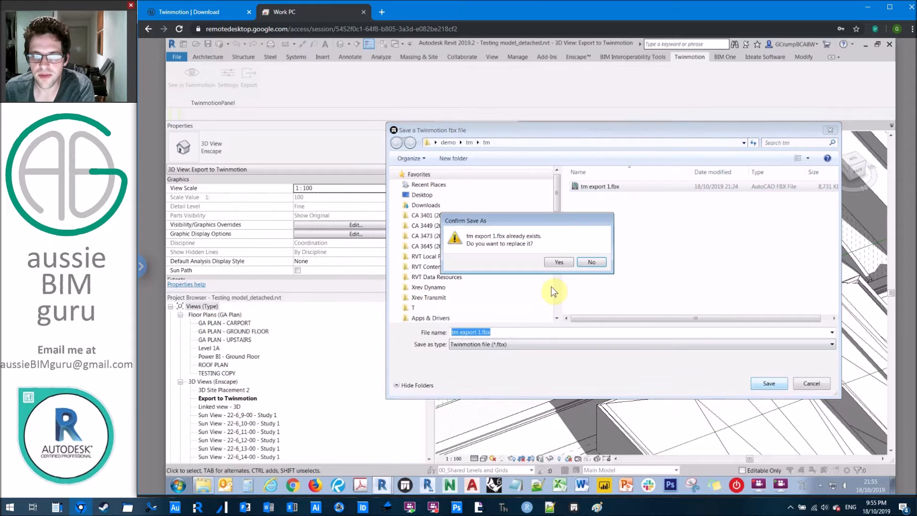
{"action": "left_click", "coordinate": [565, 262]}
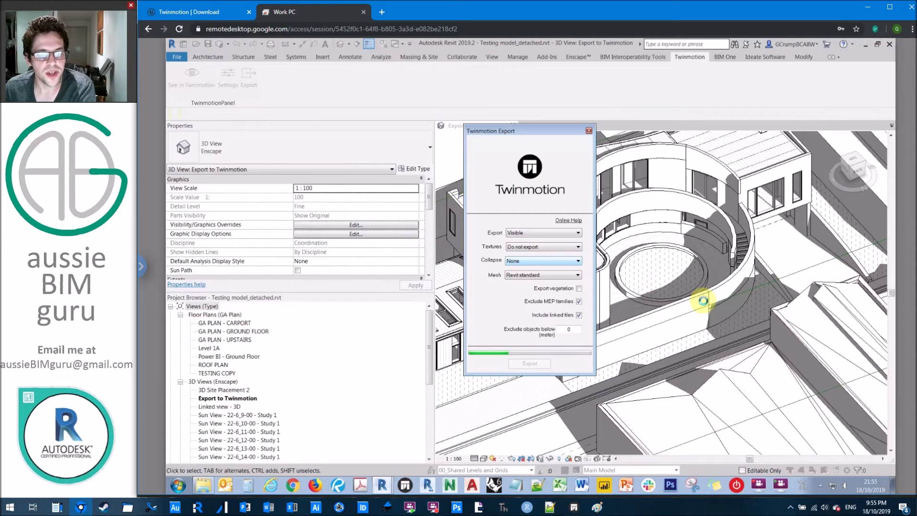
{"action": "left_click", "coordinate": [553, 276]}
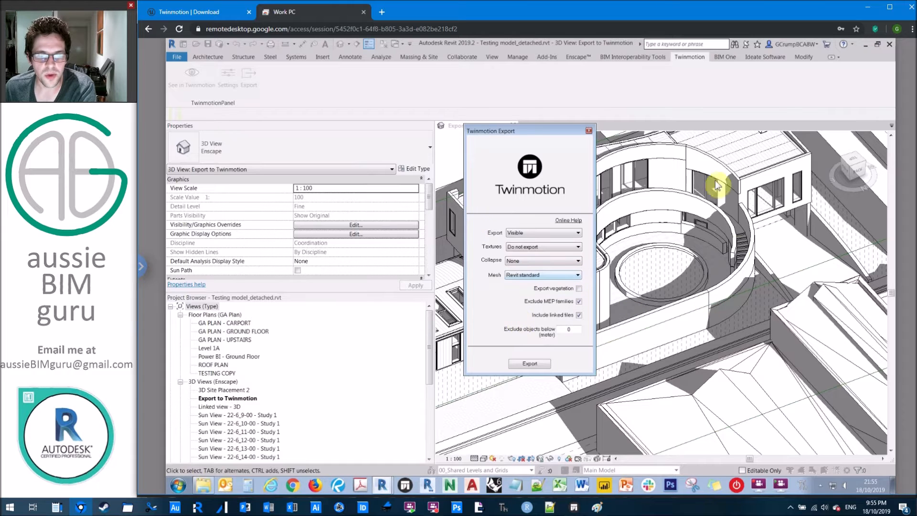
{"action": "left_click", "coordinate": [588, 130]}
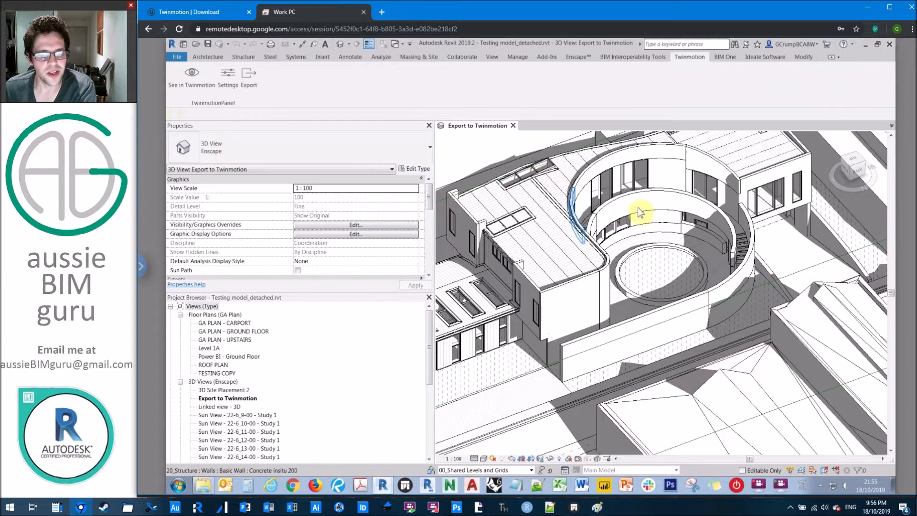
Import tm export 1.fbx into Twinmotion, collapsed by material with Z up.
{"action": "left_click", "coordinate": [574, 507]}
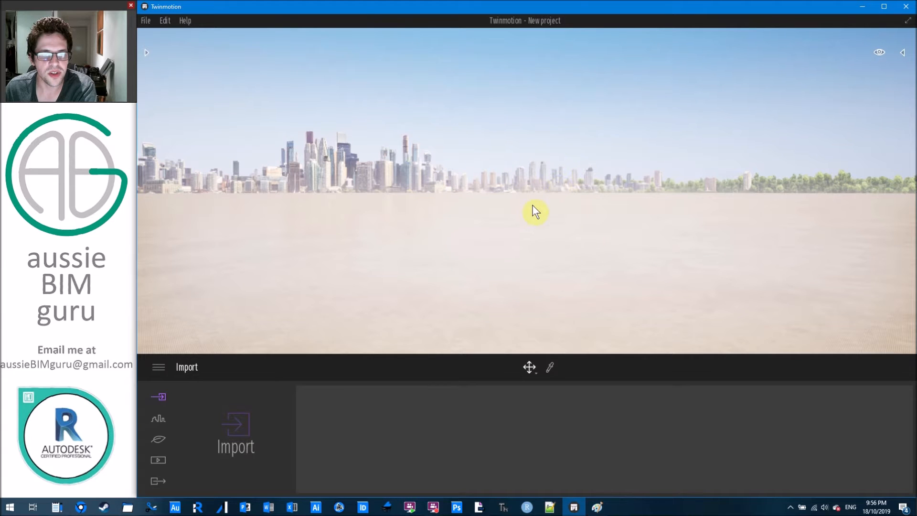
{"action": "right_click_drag", "start_coordinate": [453, 168], "coordinate": [633, 258]}
{"action": "right_click_drag", "start_coordinate": [524, 210], "coordinate": [564, 144]}
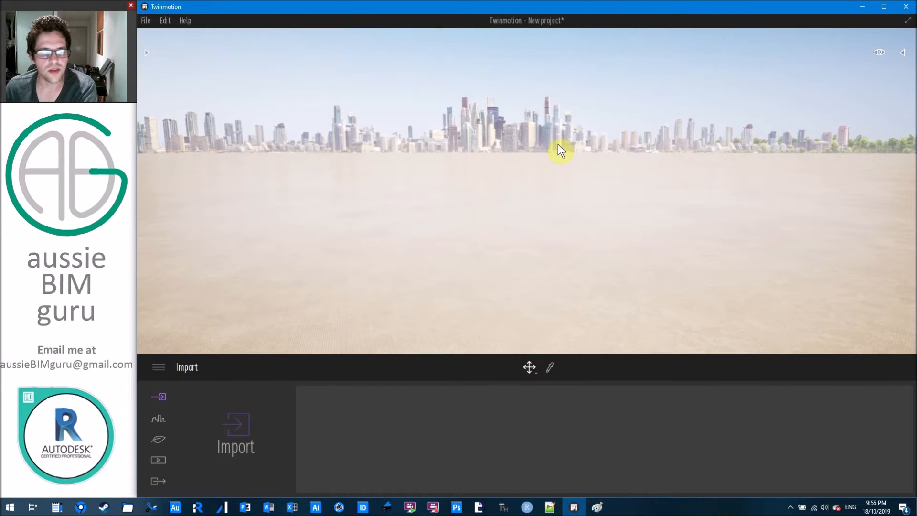
{"action": "left_click", "coordinate": [231, 429]}
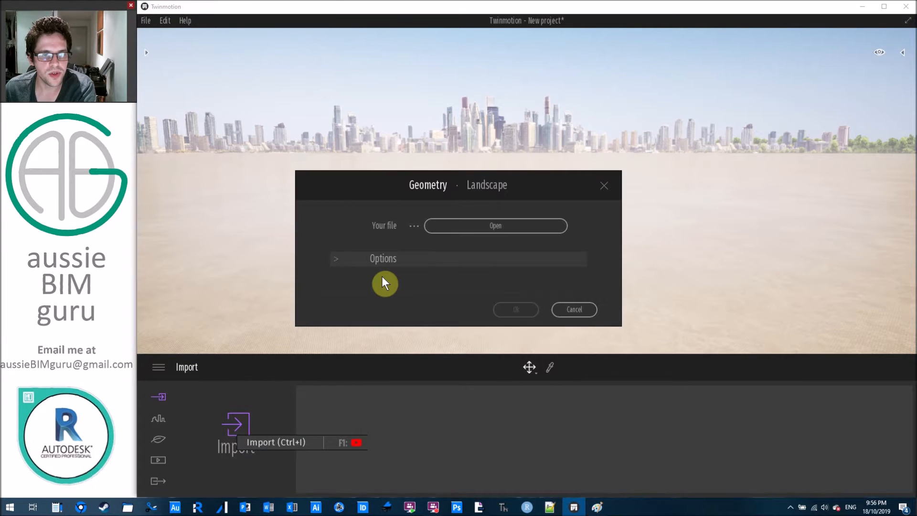
{"action": "left_click", "coordinate": [482, 229]}
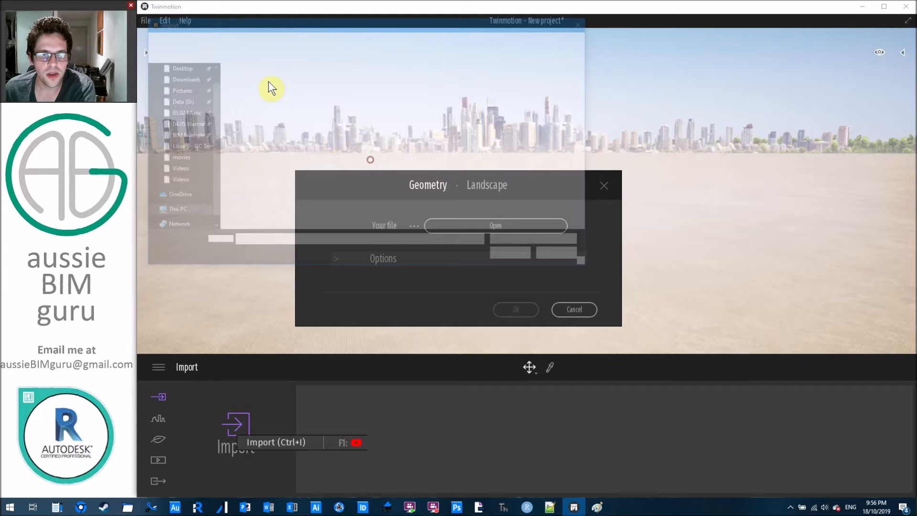
{"action": "left_click", "coordinate": [516, 256]}
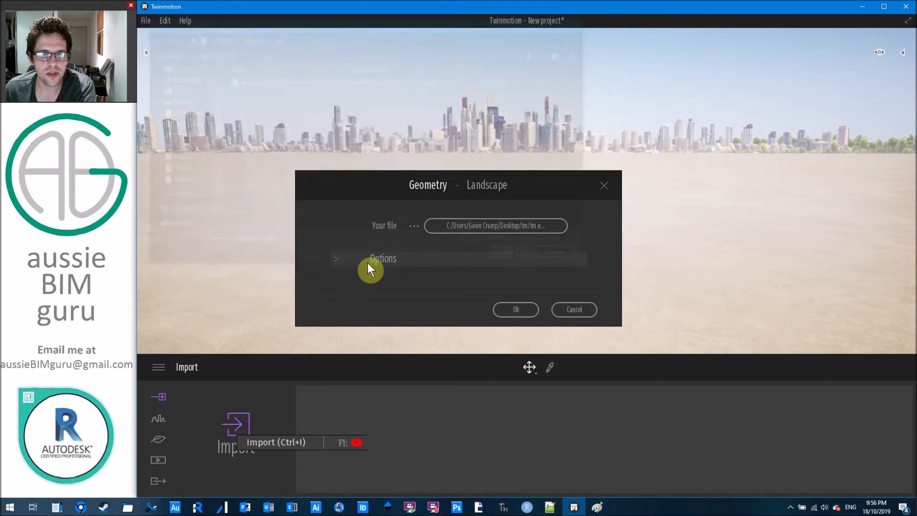
{"action": "left_click", "coordinate": [338, 258]}
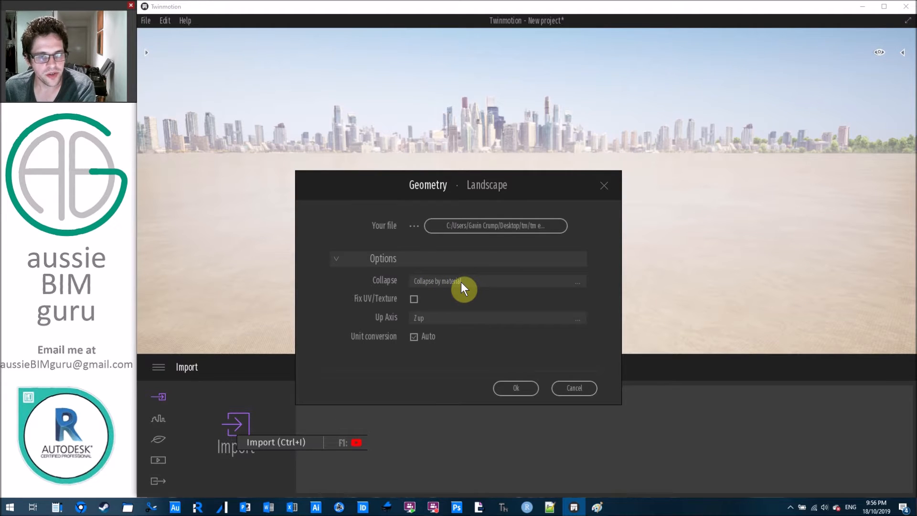
{"action": "left_click", "coordinate": [521, 387]}
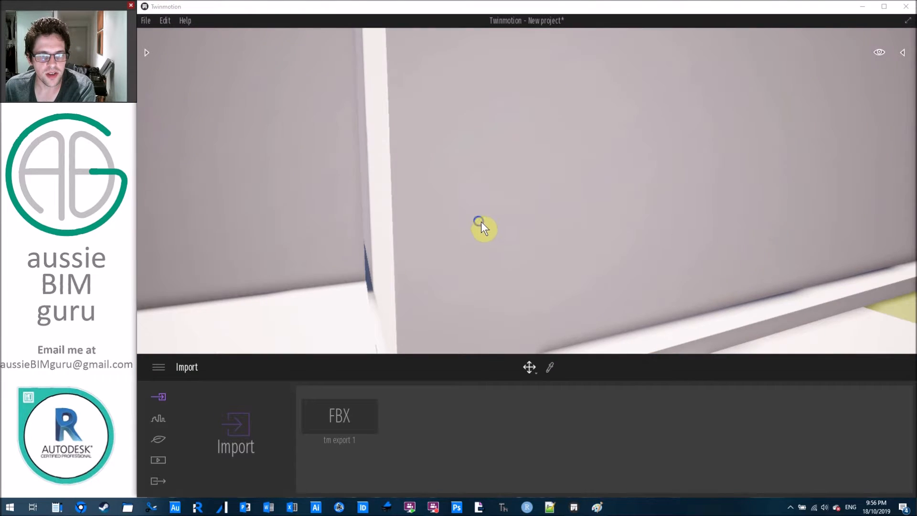
Fly the camera over the rooftops and alleys with drags and W/D keys to frame the imported house.
{"action": "right_click_drag", "start_coordinate": [480, 223], "coordinate": [777, 223]}
{"action": "middle_click_drag", "start_coordinate": [597, 208], "coordinate": [430, 210]}
{"action": "middle_click_drag", "start_coordinate": [575, 182], "coordinate": [608, 180]}
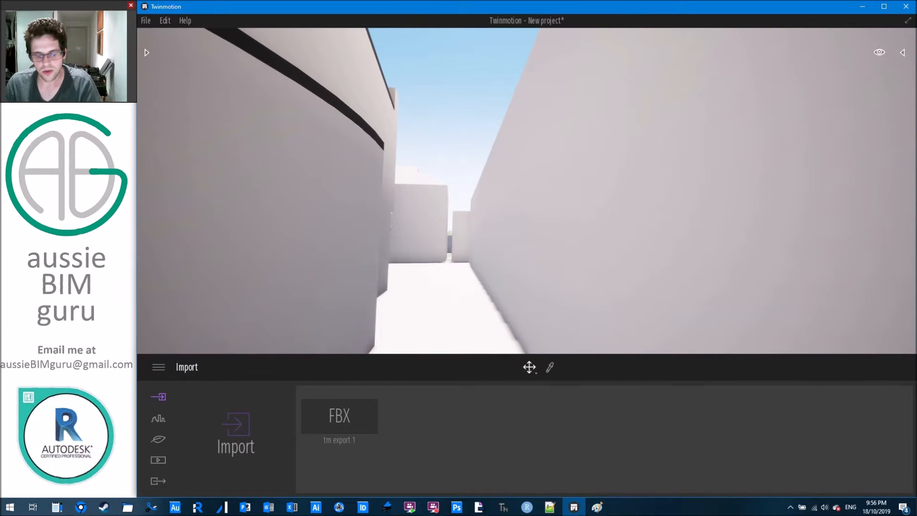
{"action": "middle_click_drag", "start_coordinate": [607, 180], "coordinate": [554, 287], "text": "shift"}
{"action": "right_click_drag", "start_coordinate": [554, 191], "coordinate": [640, 184]}
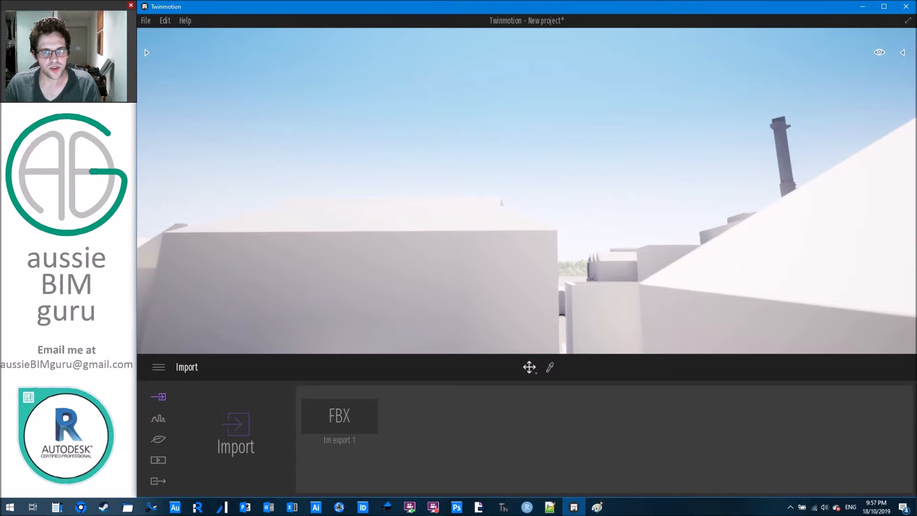
{"action": "middle_click_drag", "start_coordinate": [554, 191], "coordinate": [554, 268]}
{"action": "right_click_drag", "start_coordinate": [554, 191], "coordinate": [577, 174]}
{"action": "key", "text": "w"}
{"action": "key", "text": "d"}
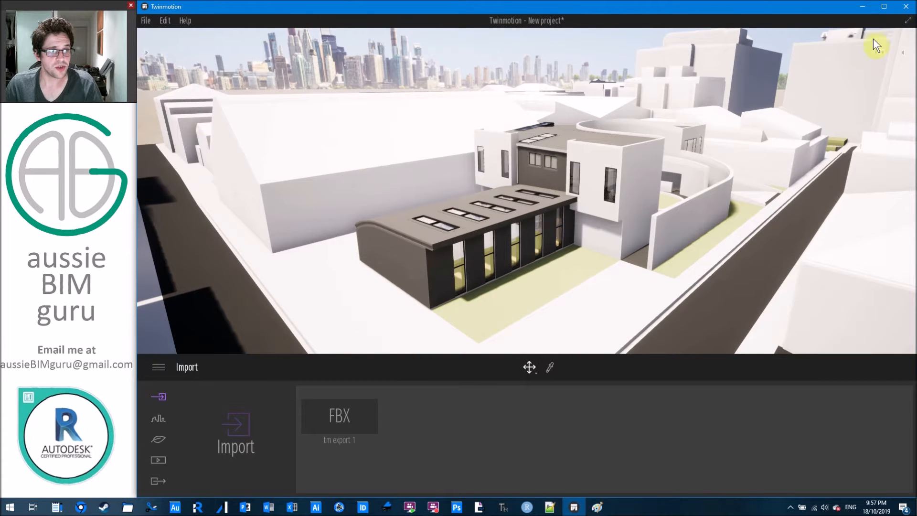
{"action": "left_click", "coordinate": [904, 53]}
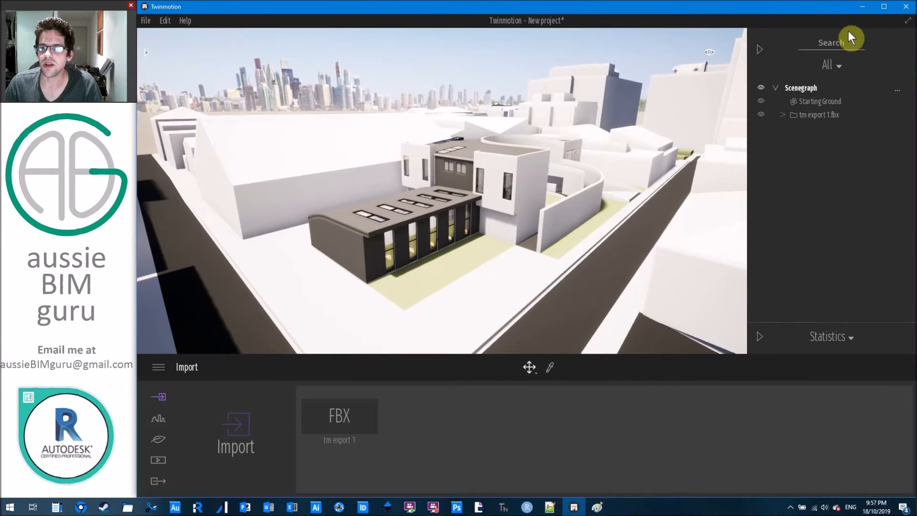
Expand tm export 1.fbx in the Scenegraph, browse its material groups, and select then deselect ABG_Massing.
{"action": "left_click", "coordinate": [784, 115]}
{"action": "scroll", "coordinate": [841, 127], "scroll_direction": "down", "scroll_amount": 3}
{"action": "scroll", "coordinate": [836, 122], "scroll_direction": "down", "scroll_amount": 3}
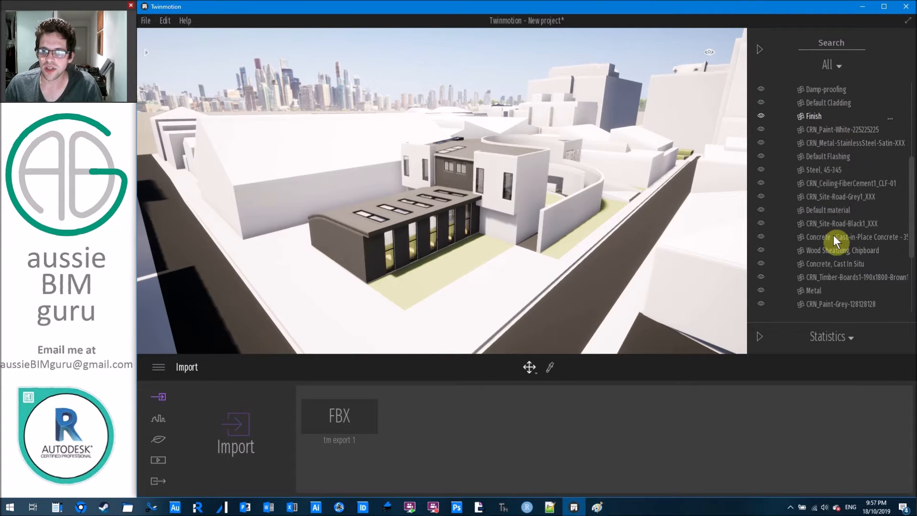
{"action": "scroll", "coordinate": [833, 235], "scroll_direction": "down", "scroll_amount": 2}
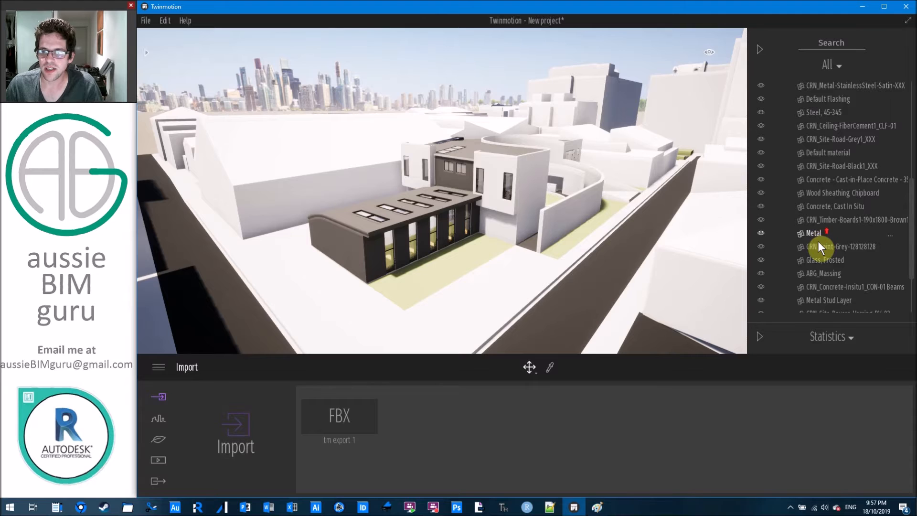
{"action": "scroll", "coordinate": [825, 138], "scroll_direction": "up", "scroll_amount": 6}
{"action": "scroll", "coordinate": [829, 129], "scroll_direction": "down", "scroll_amount": 1}
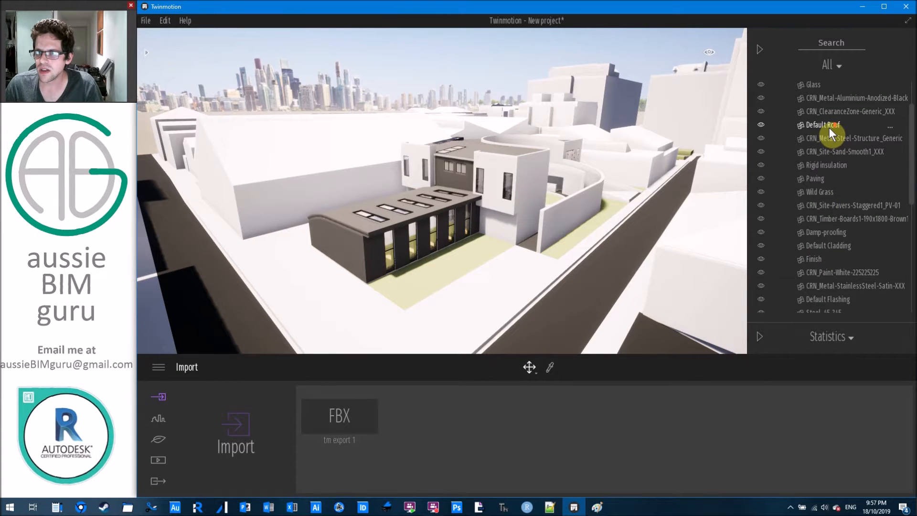
{"action": "scroll", "coordinate": [829, 127], "scroll_direction": "down", "scroll_amount": 5}
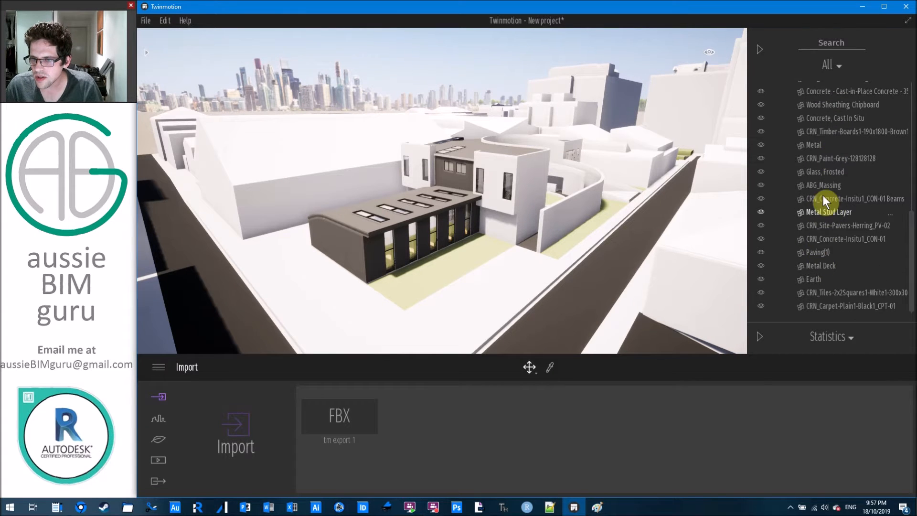
{"action": "left_click", "coordinate": [824, 188]}
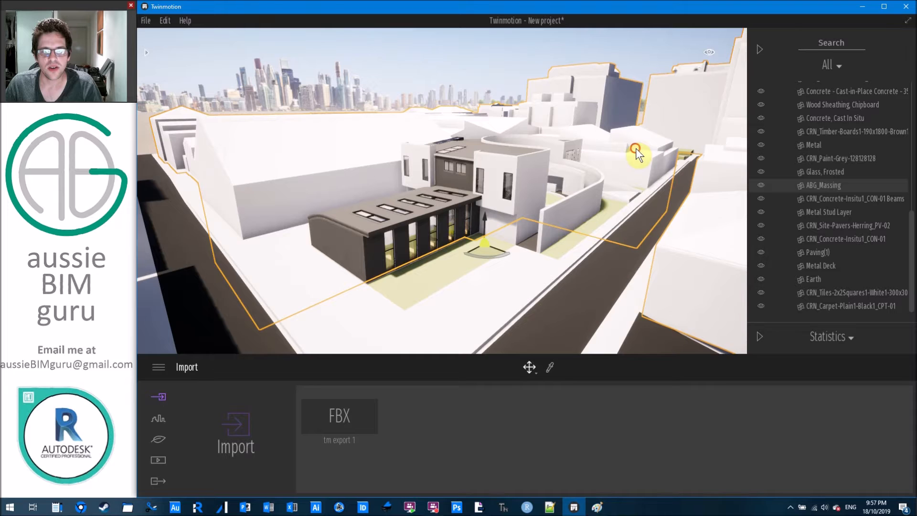
{"action": "left_click", "coordinate": [461, 78]}
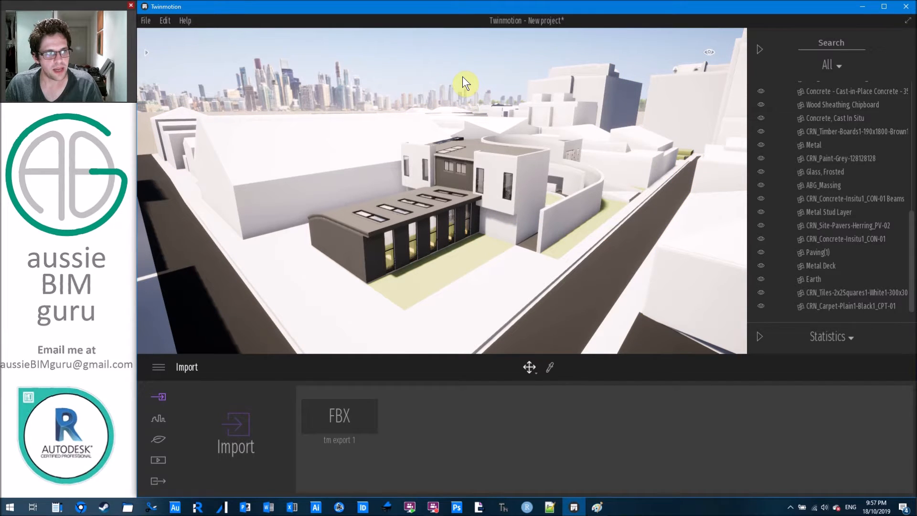
{"action": "left_click", "coordinate": [145, 20]}
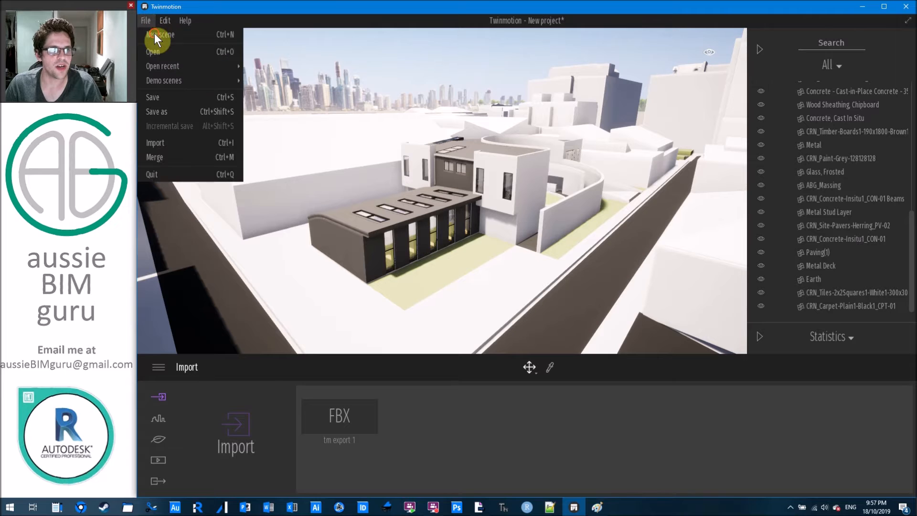
Start a new scene and reimport the tm export FBX with Collapse set to Keep hierarchy.
{"action": "left_click", "coordinate": [236, 421]}
{"action": "left_click", "coordinate": [486, 226]}
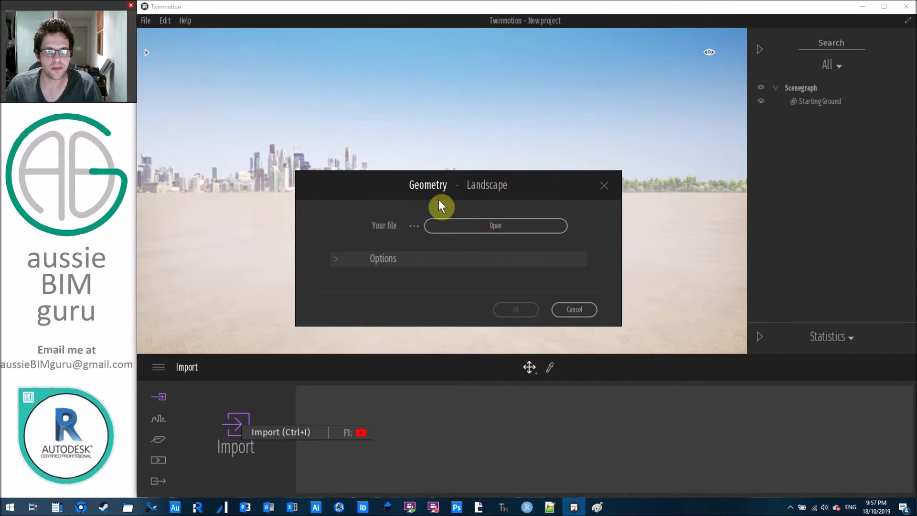
{"action": "double_click", "coordinate": [260, 79]}
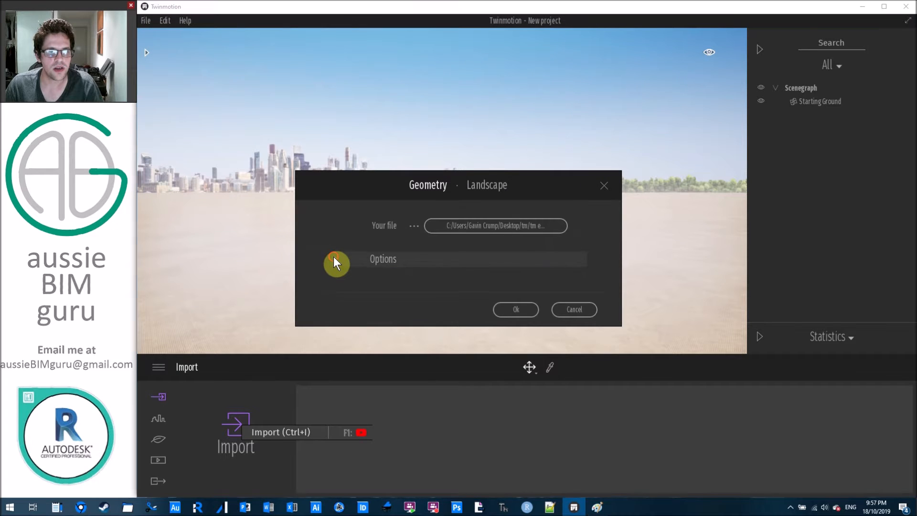
{"action": "left_click", "coordinate": [335, 258]}
{"action": "left_click", "coordinate": [451, 281]}
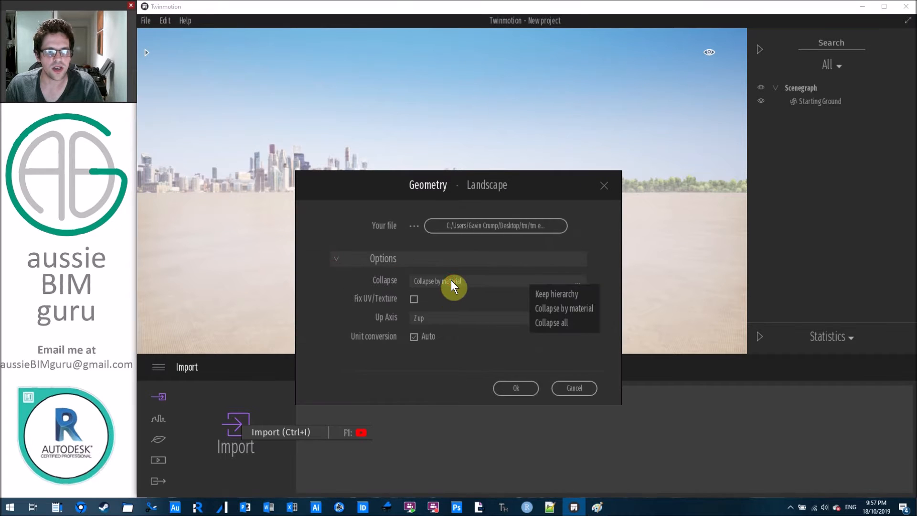
{"action": "left_click", "coordinate": [566, 295]}
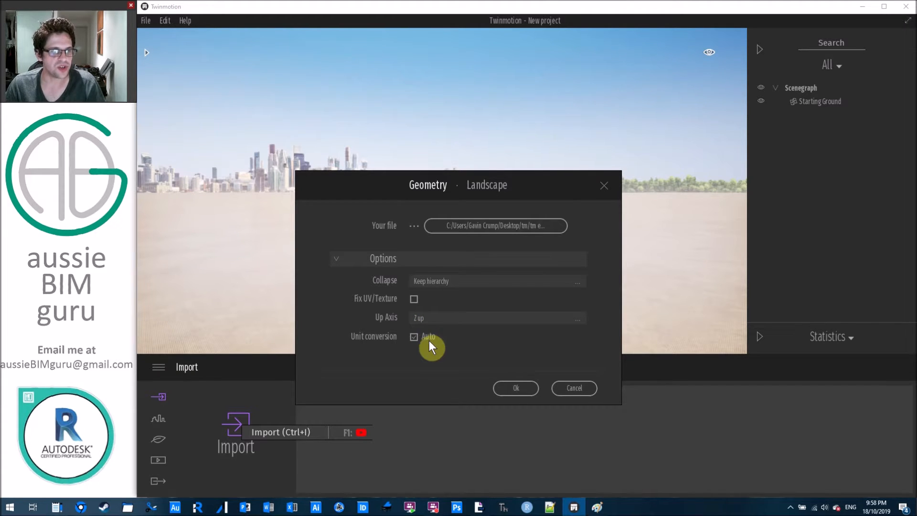
{"action": "left_click", "coordinate": [520, 391]}
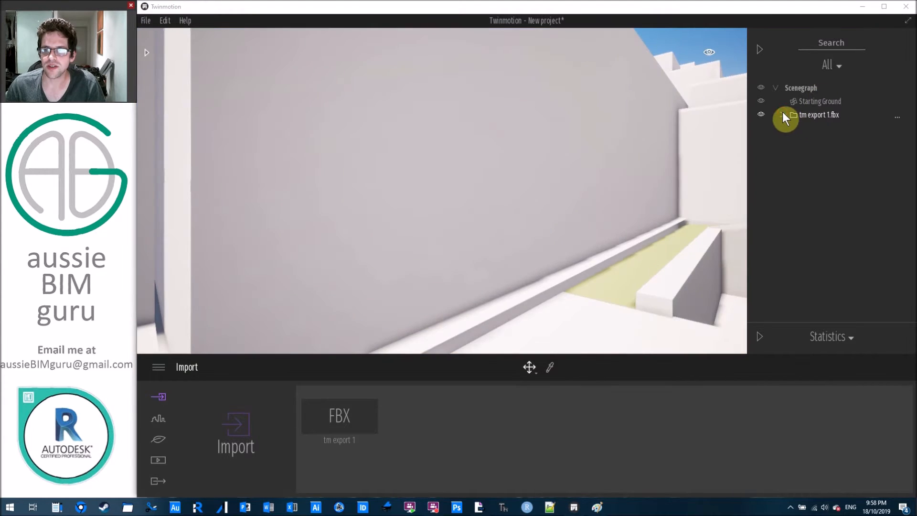
Expand the imported model and fly up over the white shed masses.
{"action": "left_click", "coordinate": [783, 115]}
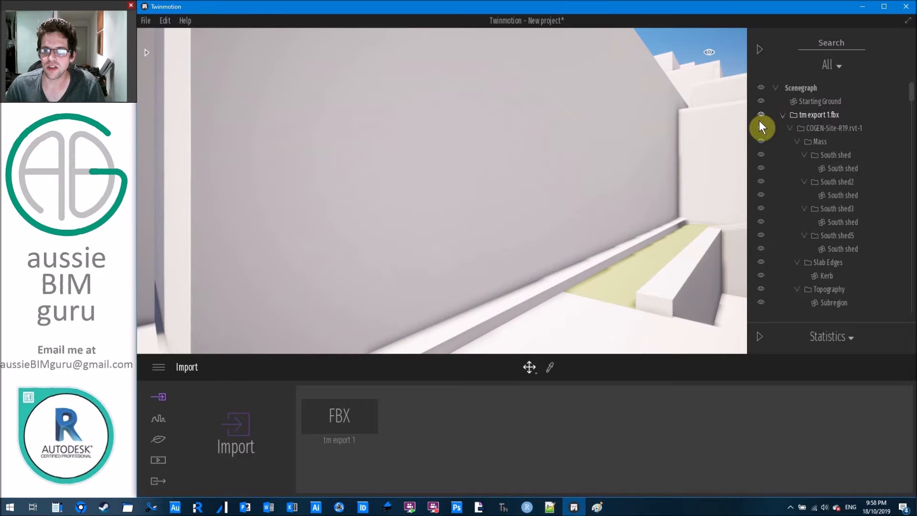
{"action": "right_click_drag", "start_coordinate": [442, 191], "coordinate": [743, 258]}
{"action": "key", "text": "w"}
{"action": "right_click_drag", "start_coordinate": [625, 213], "coordinate": [497, 182]}
{"action": "left_click", "coordinate": [597, 213]}
{"action": "key", "text": "w"}
{"action": "key", "text": "d"}
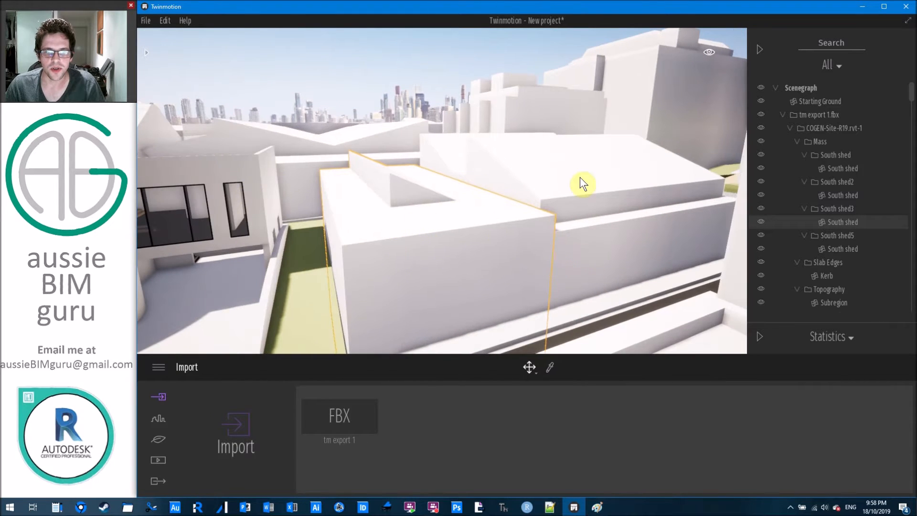
{"action": "left_click", "coordinate": [579, 177]}
{"action": "right_click_drag", "start_coordinate": [579, 177], "coordinate": [439, 177]}
{"action": "right_click_drag", "start_coordinate": [592, 129], "coordinate": [544, 128]}
{"action": "key", "text": "w"}
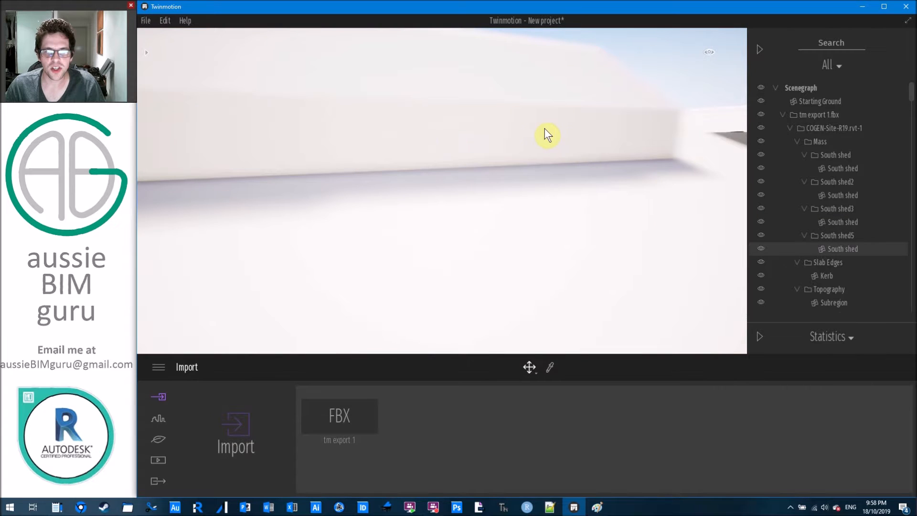
{"action": "right_click_drag", "start_coordinate": [446, 137], "coordinate": [445, 120]}
Fly along the street to the dark extension, selecting its window and roof trim.
{"action": "left_click", "coordinate": [445, 206]}
{"action": "key", "text": "w"}
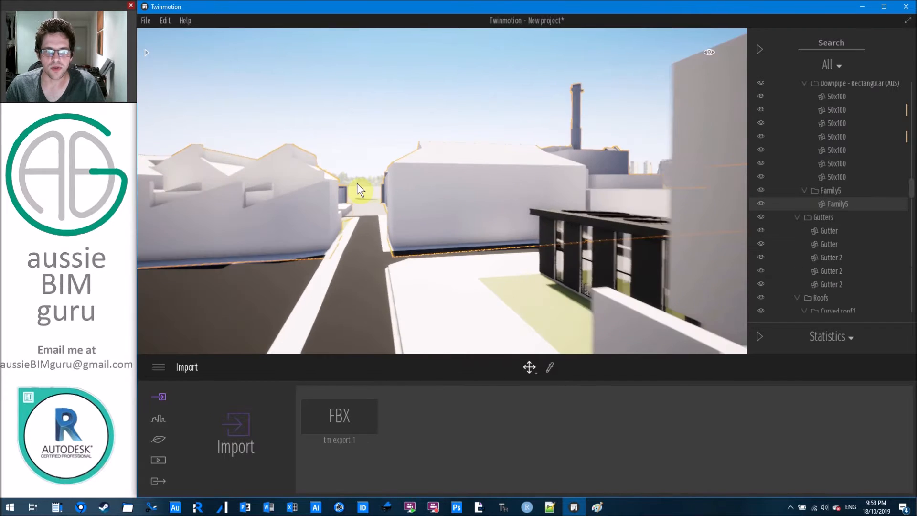
{"action": "right_click_drag", "start_coordinate": [410, 185], "coordinate": [526, 186]}
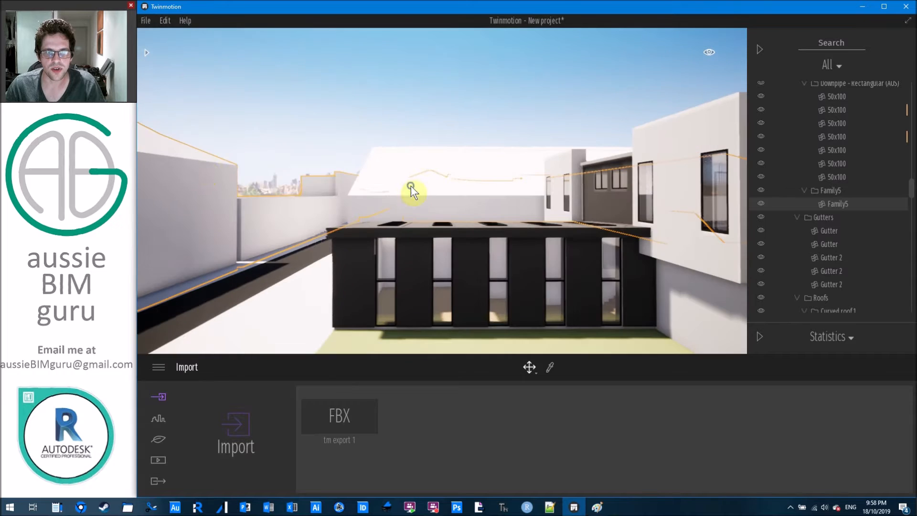
{"action": "left_click", "coordinate": [388, 268]}
{"action": "key", "text": "w"}
{"action": "left_click", "coordinate": [289, 273]}
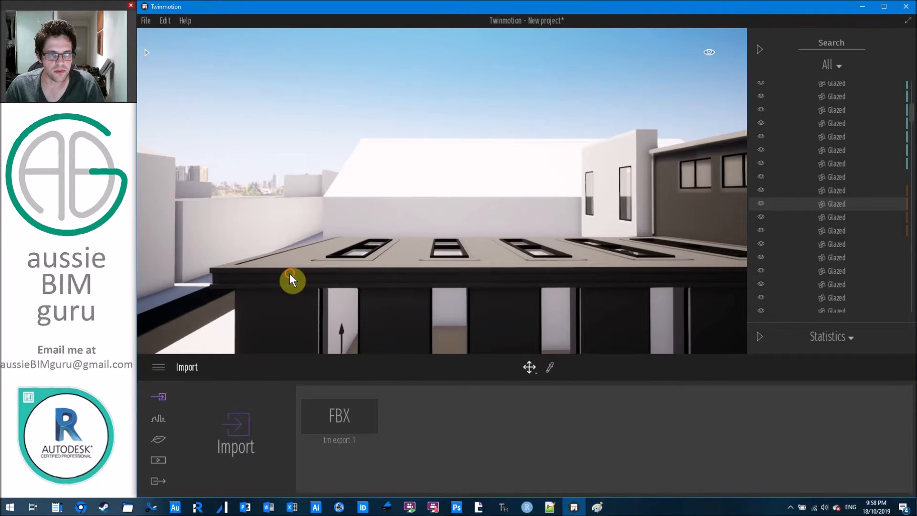
{"action": "key", "text": "s"}
{"action": "right_click_drag", "start_coordinate": [392, 244], "coordinate": [357, 243]}
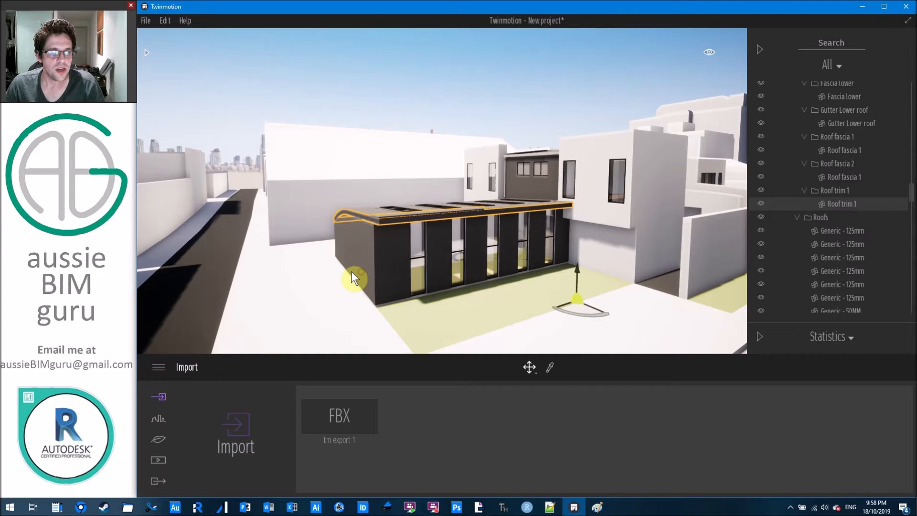
Rotate the left end cladding wall slightly, then undo it and clear the selection.
{"action": "left_click", "coordinate": [352, 271]}
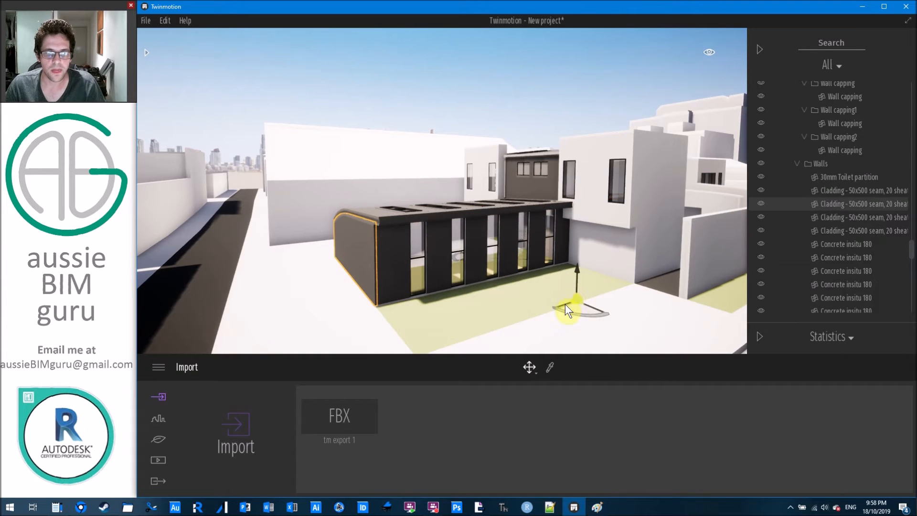
{"action": "mouse_move", "coordinate": [560, 305]}
{"action": "left_mouse_down"}
{"action": "mouse_move", "coordinate": [537, 314]}
{"action": "mouse_move", "coordinate": [564, 306]}
{"action": "mouse_move", "coordinate": [556, 308]}
{"action": "left_mouse_up"}
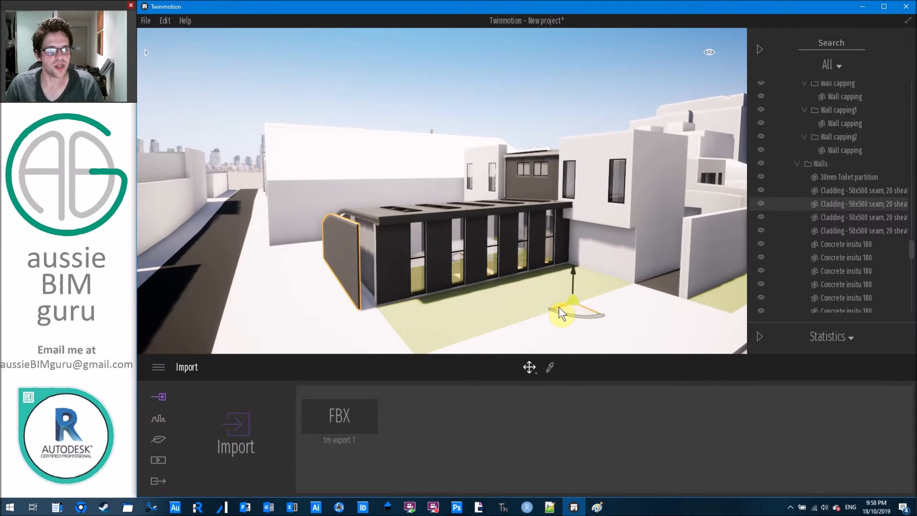
{"action": "left_click_drag", "start_coordinate": [562, 305], "coordinate": [562, 305]}
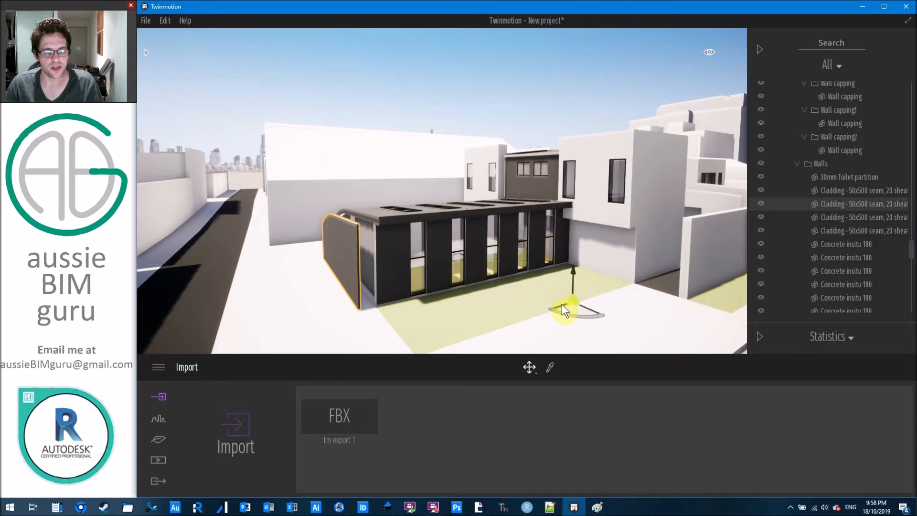
{"action": "key", "text": "ctrl+z"}
{"action": "left_click", "coordinate": [463, 86]}
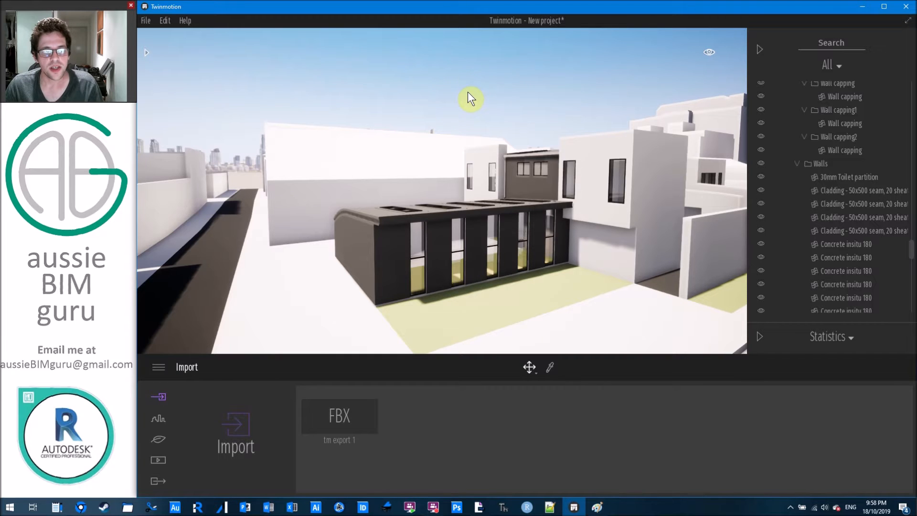
{"action": "left_click", "coordinate": [146, 20]}
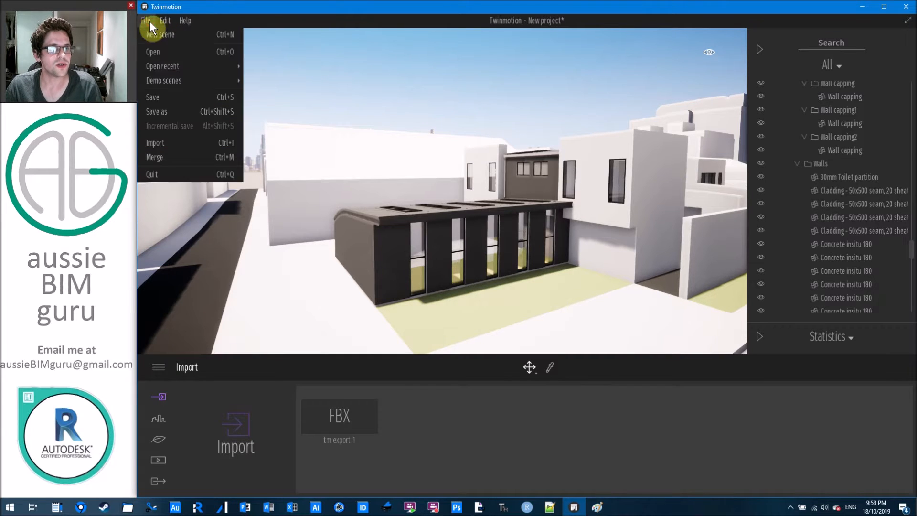
Save the project under the new name 'demo day'.
{"action": "left_click", "coordinate": [174, 111]}
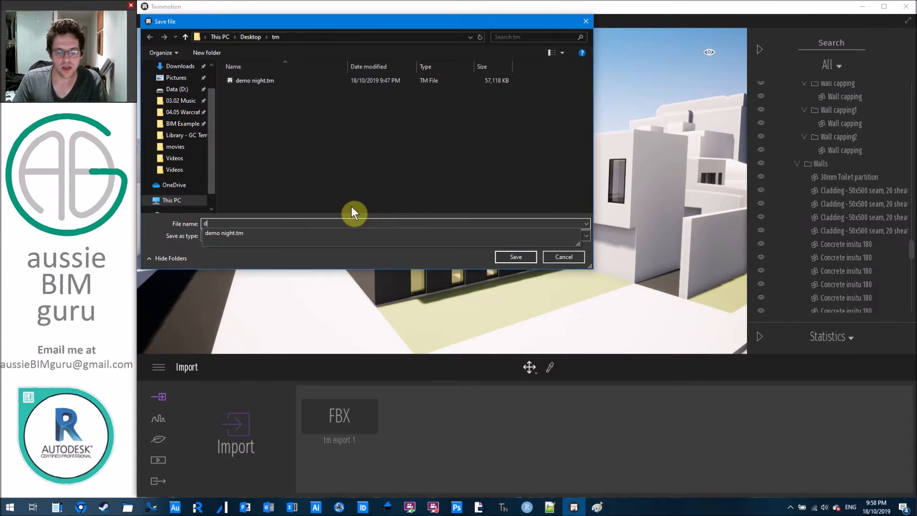
{"action": "type", "text": "demo dat"}
{"action": "key", "text": "Return"}
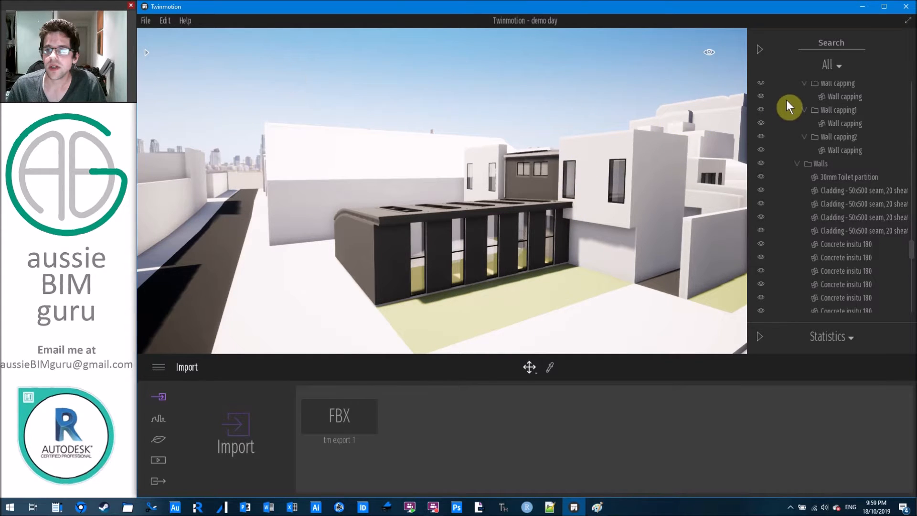
Hide the scene tree, browse the Materials library and close it, then open the main menu.
{"action": "left_click", "coordinate": [760, 49]}
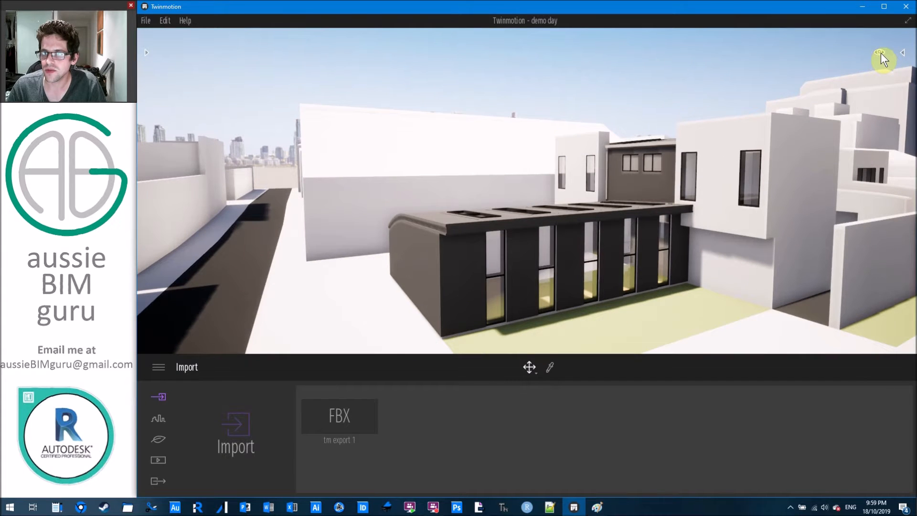
{"action": "left_click", "coordinate": [881, 52]}
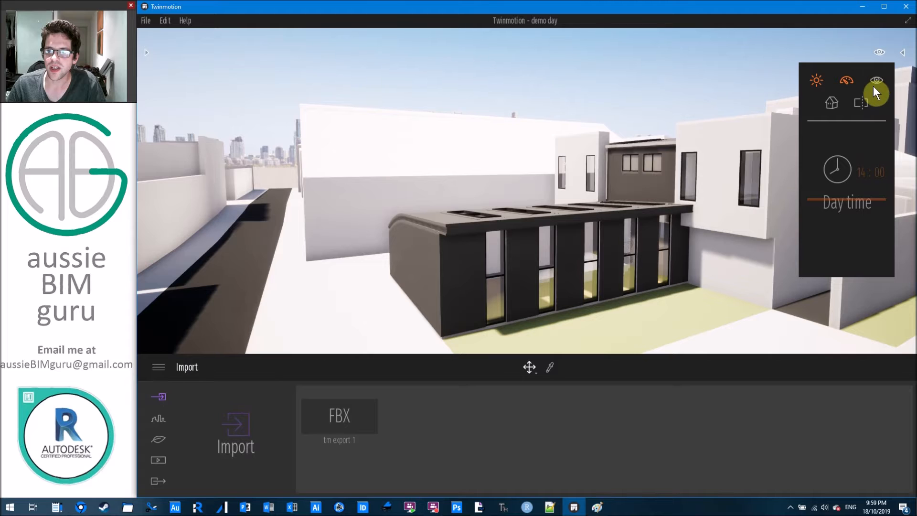
{"action": "left_click", "coordinate": [146, 55]}
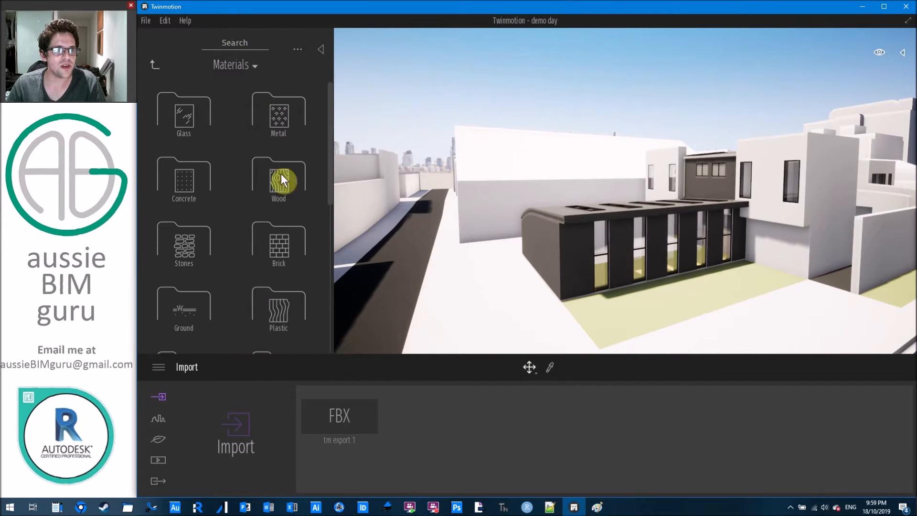
{"action": "left_click", "coordinate": [153, 65]}
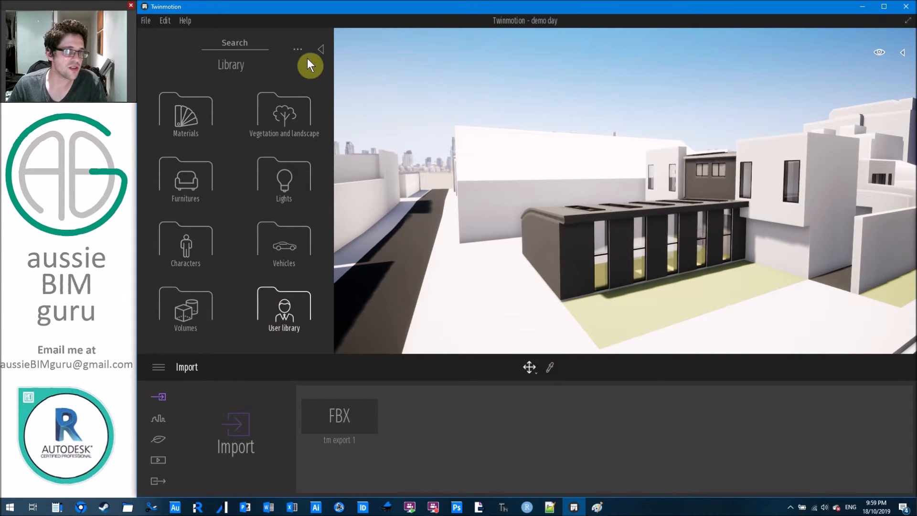
{"action": "left_click", "coordinate": [317, 49]}
{"action": "left_click", "coordinate": [158, 368]}
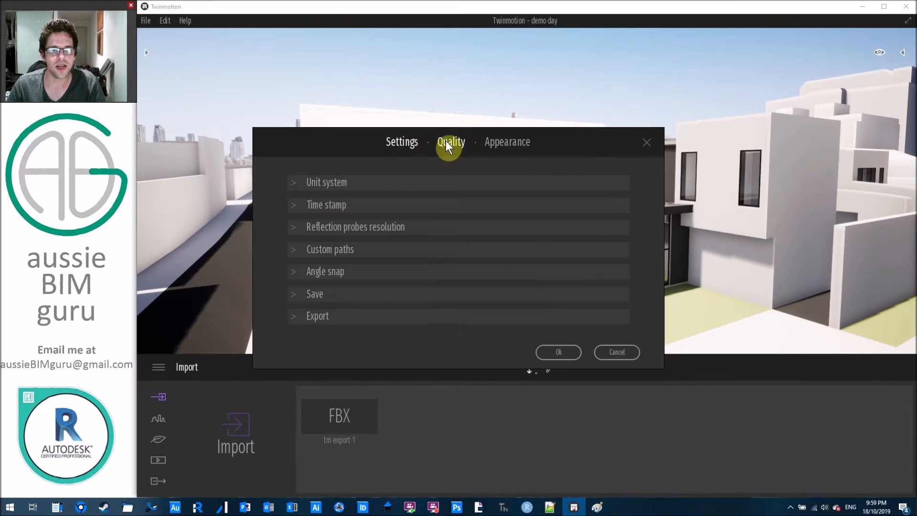
Switch the Preferences Quality preset from Ultra to Medium and apply it with Ok.
{"action": "left_click", "coordinate": [451, 141]}
{"action": "left_click", "coordinate": [499, 251]}
{"action": "left_click", "coordinate": [418, 245]}
{"action": "left_click", "coordinate": [347, 245]}
{"action": "left_click", "coordinate": [417, 247]}
{"action": "left_click", "coordinate": [495, 244]}
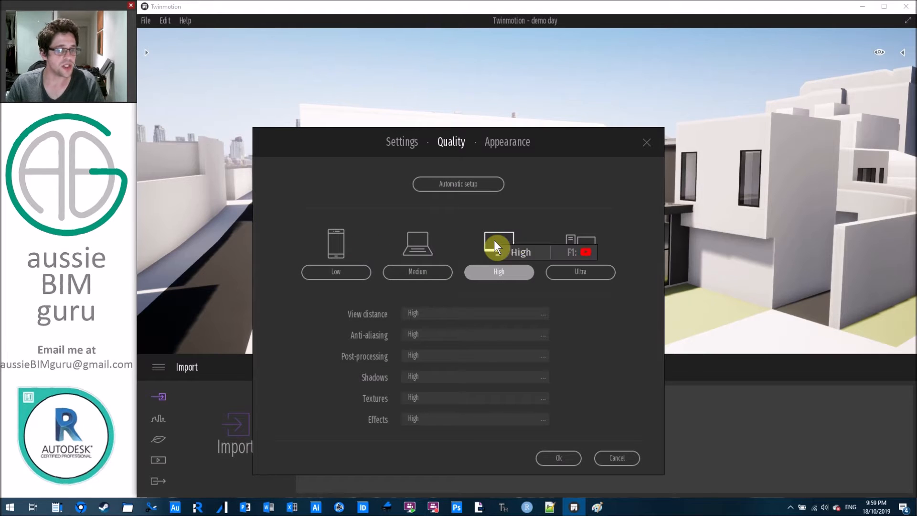
{"action": "left_click", "coordinate": [580, 242]}
{"action": "left_click", "coordinate": [418, 248]}
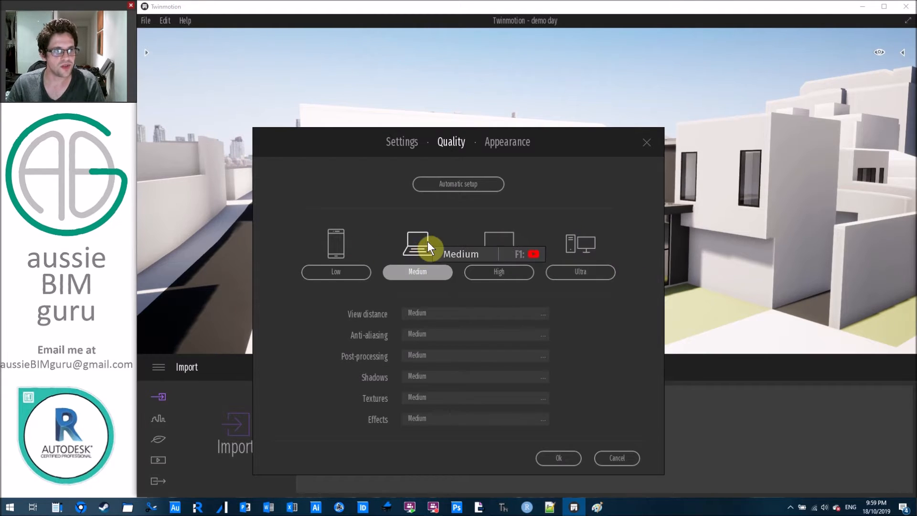
{"action": "left_click", "coordinate": [558, 457]}
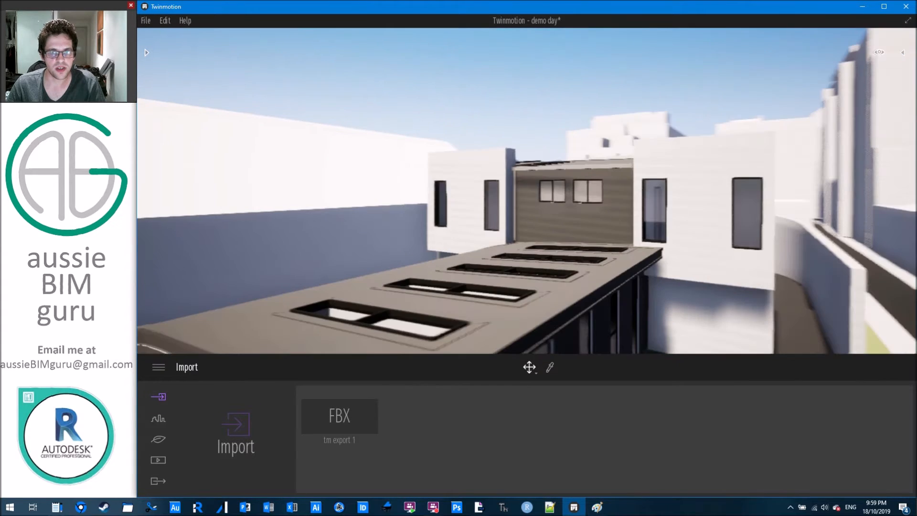
Orbit slightly around the courtyard building and save the project with Ctrl+S.
{"action": "mouse_move", "coordinate": [436, 268]}
{"action": "right_mouse_down"}
{"action": "mouse_move", "coordinate": [414, 259]}
{"action": "mouse_move", "coordinate": [437, 273]}
{"action": "right_mouse_up"}
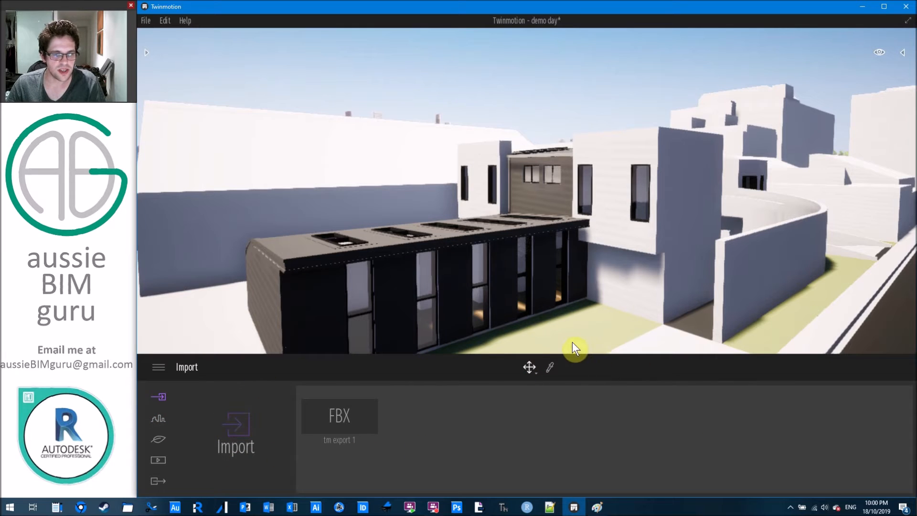
{"action": "key", "text": "ctrl+s"}
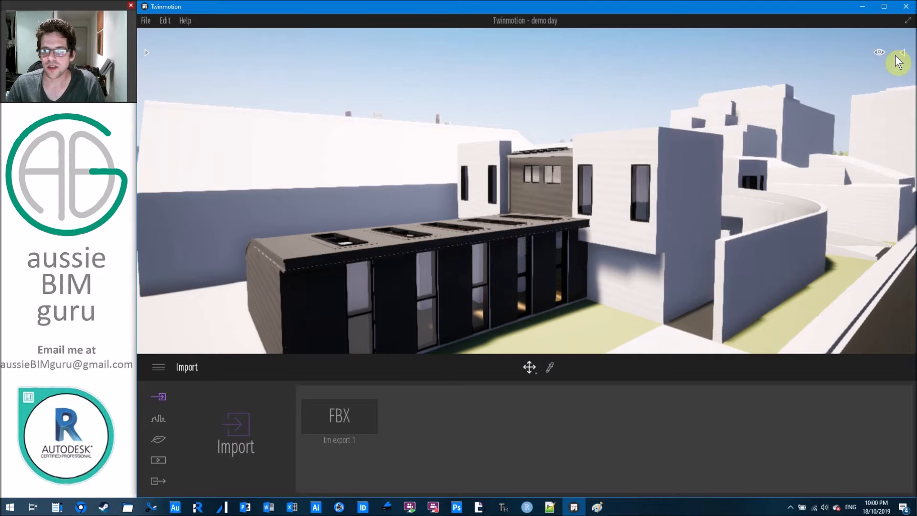
Cycle through the top and elevation camera presets, ending back in perspective view.
{"action": "left_click", "coordinate": [902, 53]}
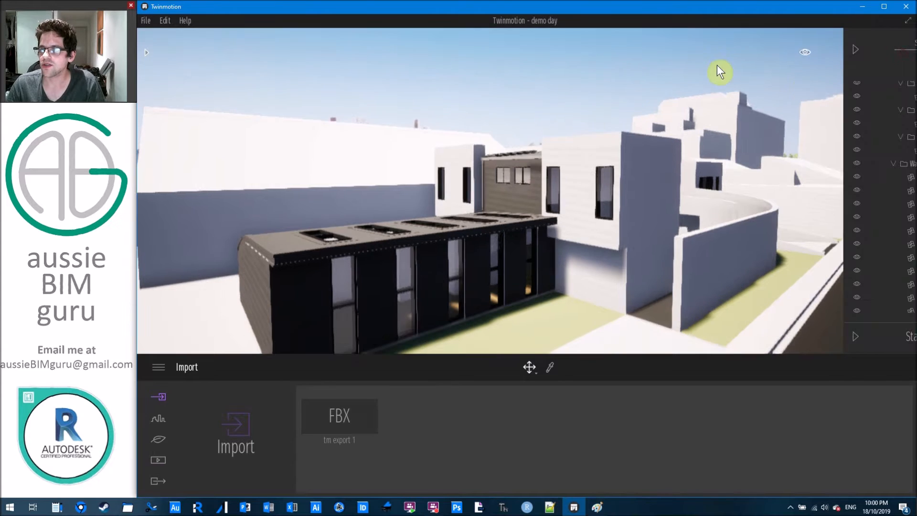
{"action": "left_click", "coordinate": [762, 50]}
{"action": "left_click", "coordinate": [881, 53]}
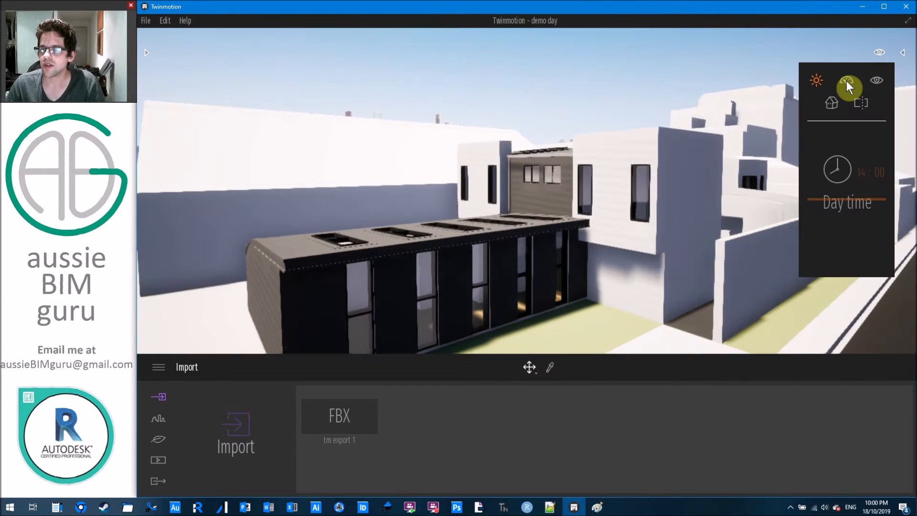
{"action": "left_click", "coordinate": [831, 104]}
{"action": "left_click", "coordinate": [842, 193]}
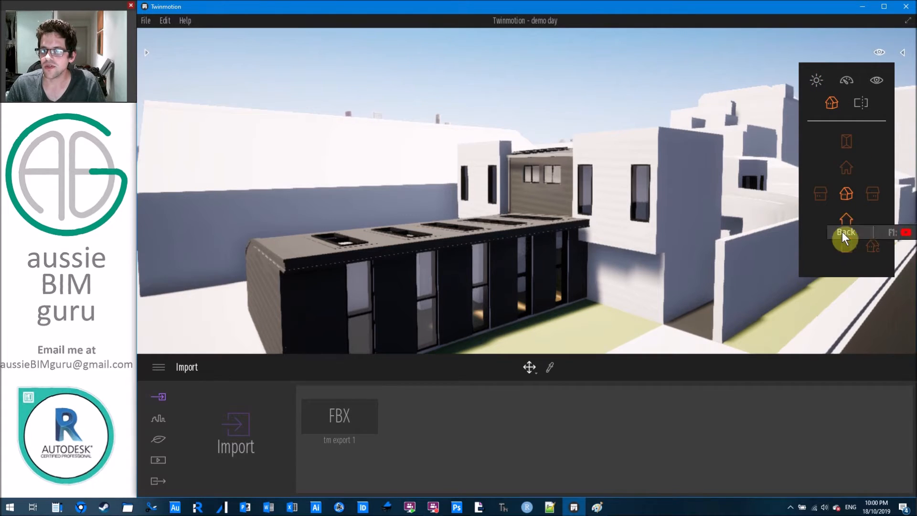
{"action": "left_click", "coordinate": [844, 245]}
{"action": "left_click", "coordinate": [844, 142]}
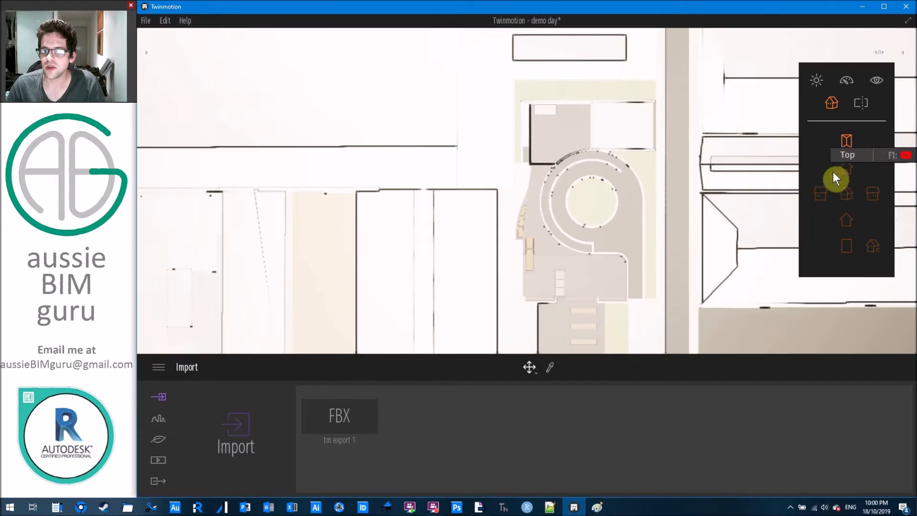
{"action": "left_click", "coordinate": [821, 193]}
{"action": "left_click", "coordinate": [869, 190]}
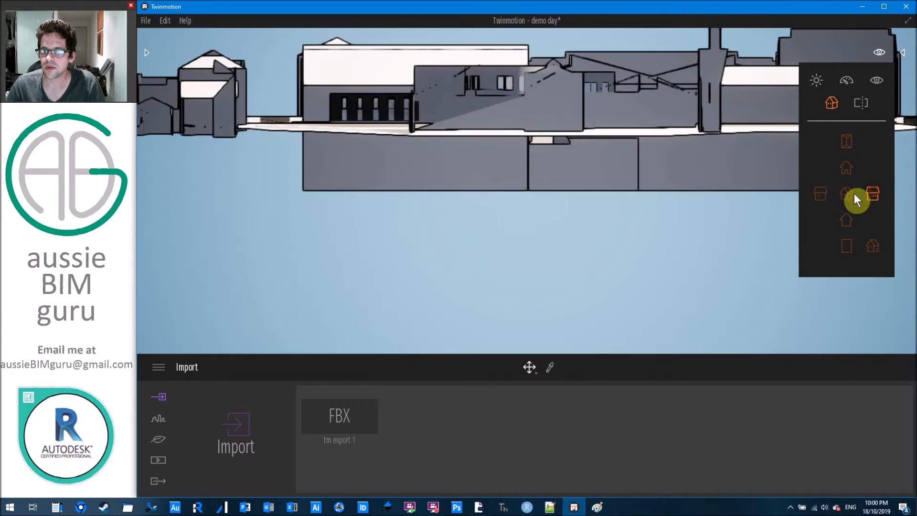
{"action": "left_click", "coordinate": [847, 169]}
{"action": "left_click", "coordinate": [845, 218]}
{"action": "right_click_drag", "start_coordinate": [745, 209], "coordinate": [726, 209]}
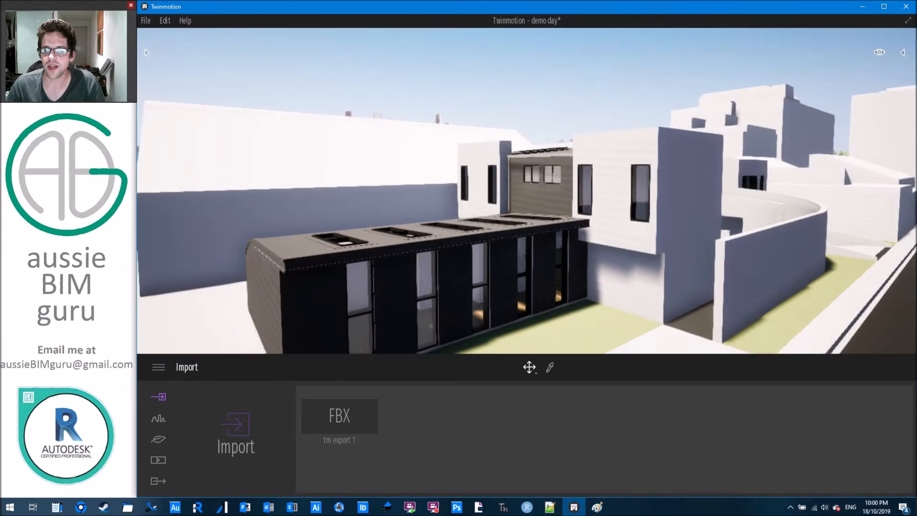
{"action": "right_click_drag", "start_coordinate": [801, 40], "coordinate": [806, 50]}
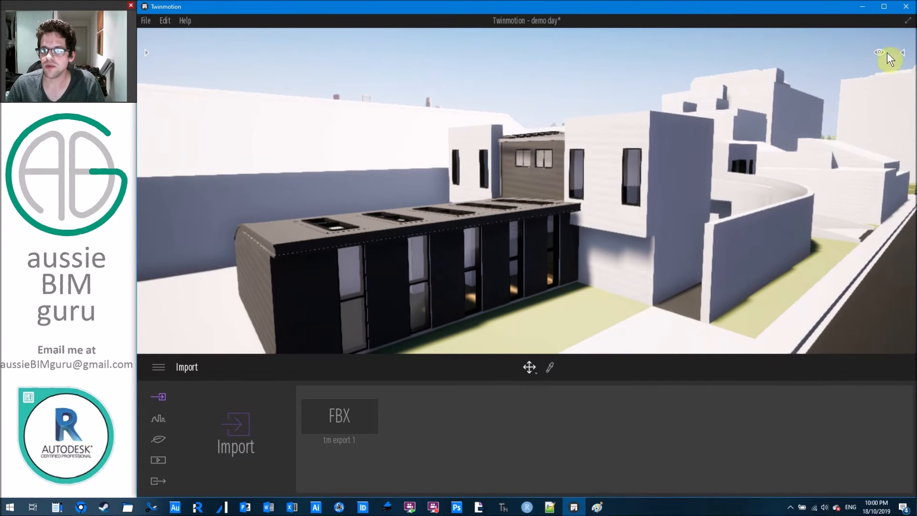
Switch to the top plan view and bring up the clipping setting.
{"action": "left_click", "coordinate": [878, 54]}
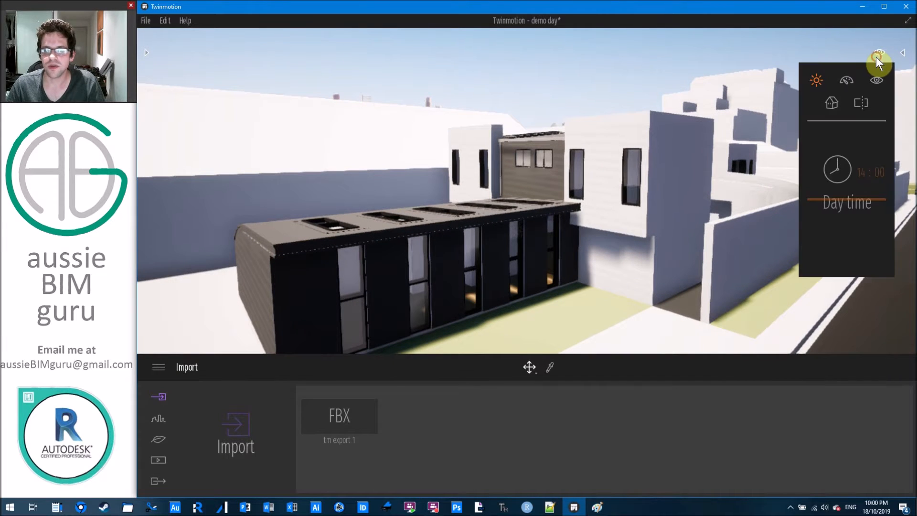
{"action": "left_click", "coordinate": [833, 102]}
{"action": "left_click", "coordinate": [846, 141]}
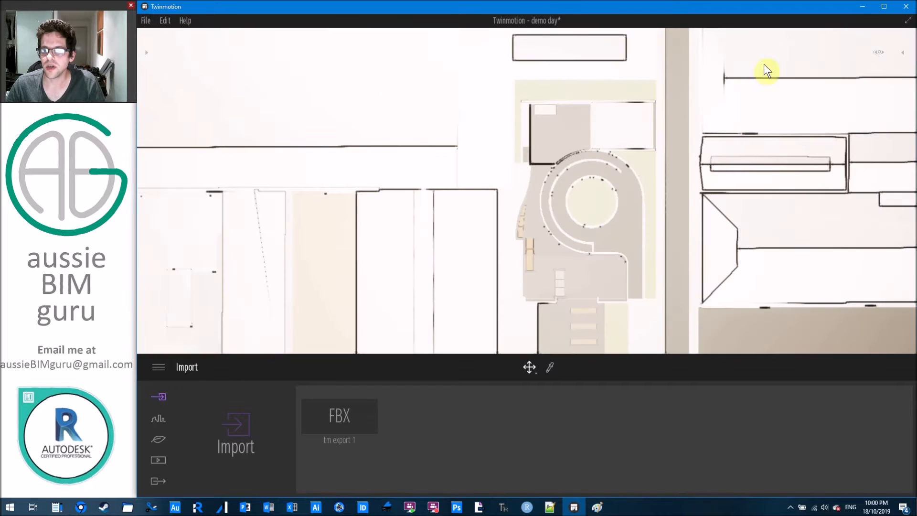
{"action": "mouse_move", "coordinate": [878, 53]}
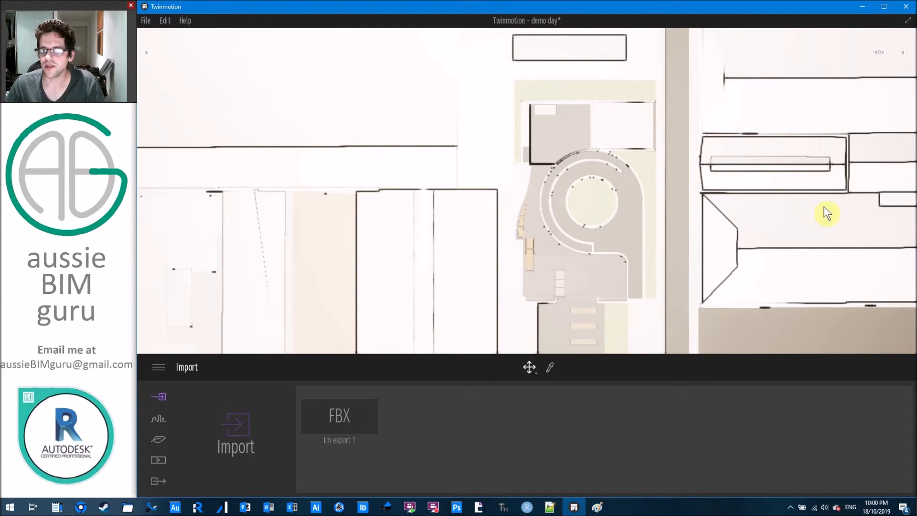
{"action": "left_click", "coordinate": [862, 101]}
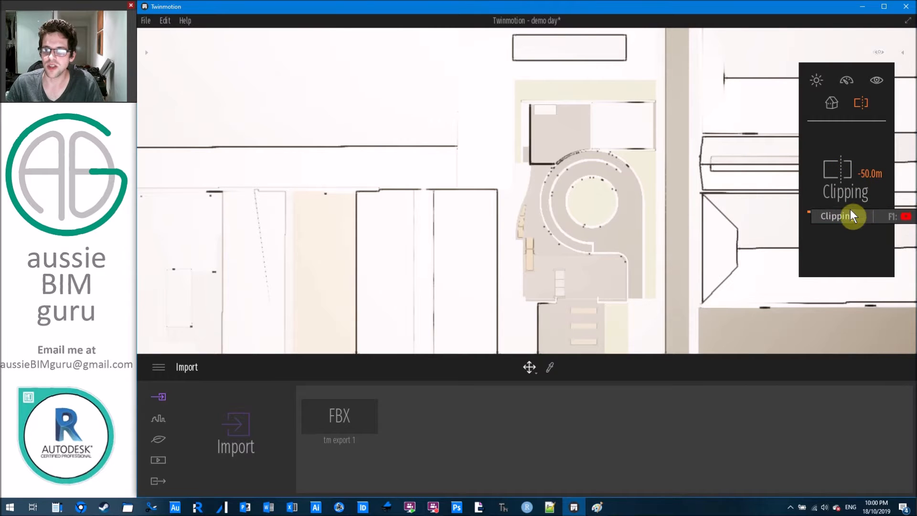
Lower the clipping plane, zoom and pan to centre the building, and enable clipping.
{"action": "left_click_drag", "start_coordinate": [835, 213], "coordinate": [840, 164]}
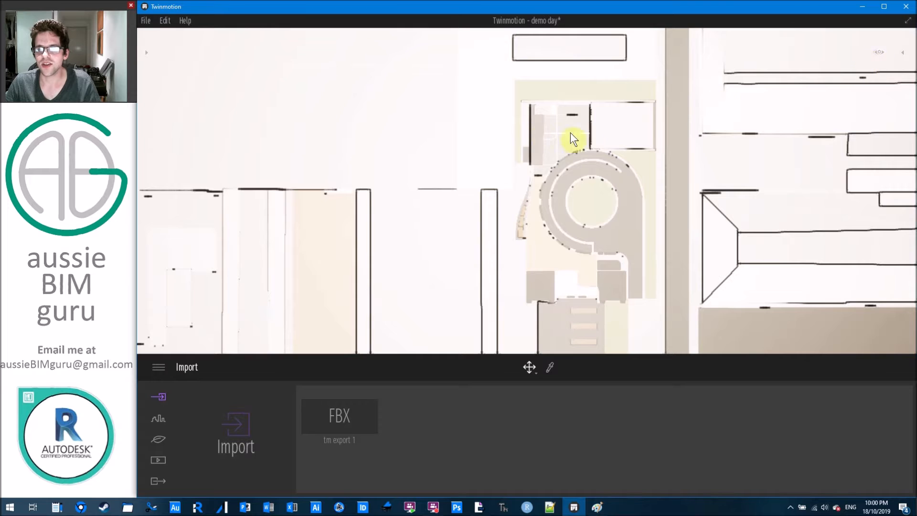
{"action": "scroll", "coordinate": [570, 134], "scroll_direction": "up", "scroll_amount": 5}
{"action": "scroll", "coordinate": [526, 191], "scroll_direction": "down", "scroll_amount": 3}
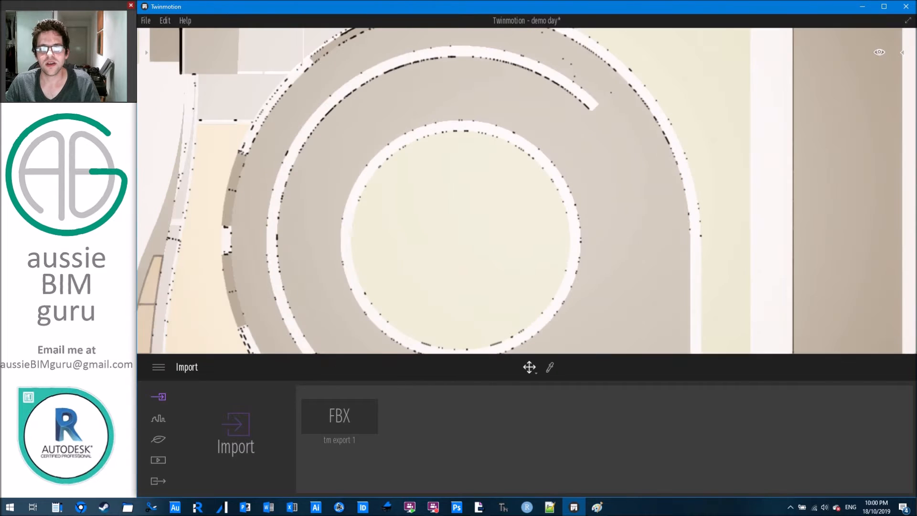
{"action": "middle_click_drag", "start_coordinate": [473, 67], "coordinate": [580, 318]}
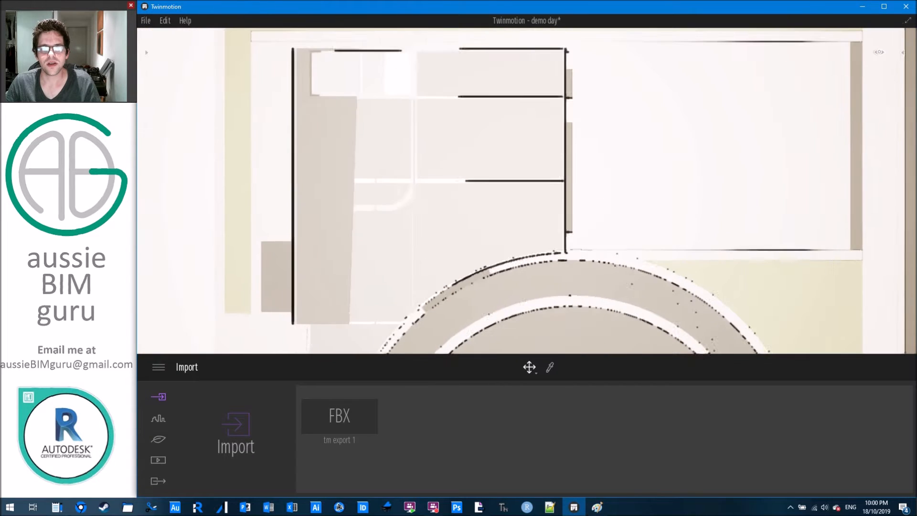
{"action": "mouse_move", "coordinate": [879, 52]}
{"action": "left_click", "coordinate": [862, 103]}
{"action": "left_click", "coordinate": [835, 164]}
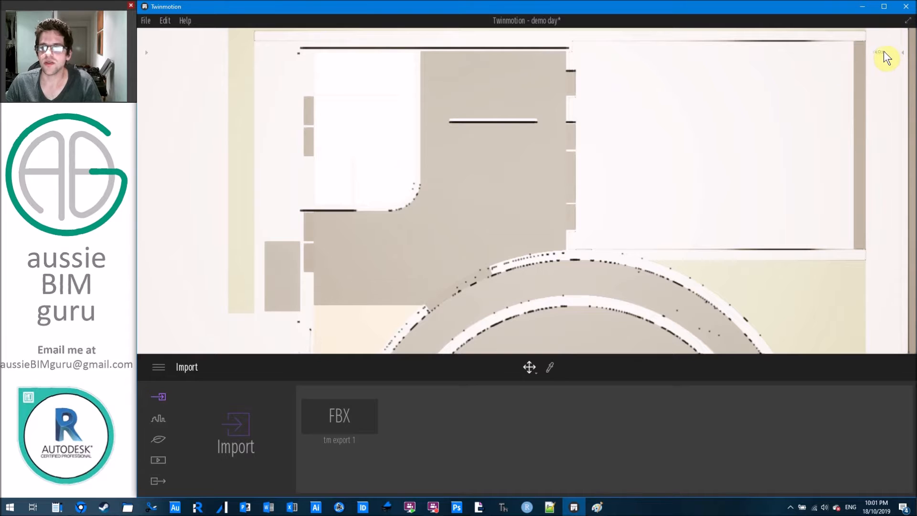
Enter -12 as the clipping height, then pick the perspective view preset.
{"action": "mouse_move", "coordinate": [881, 51]}
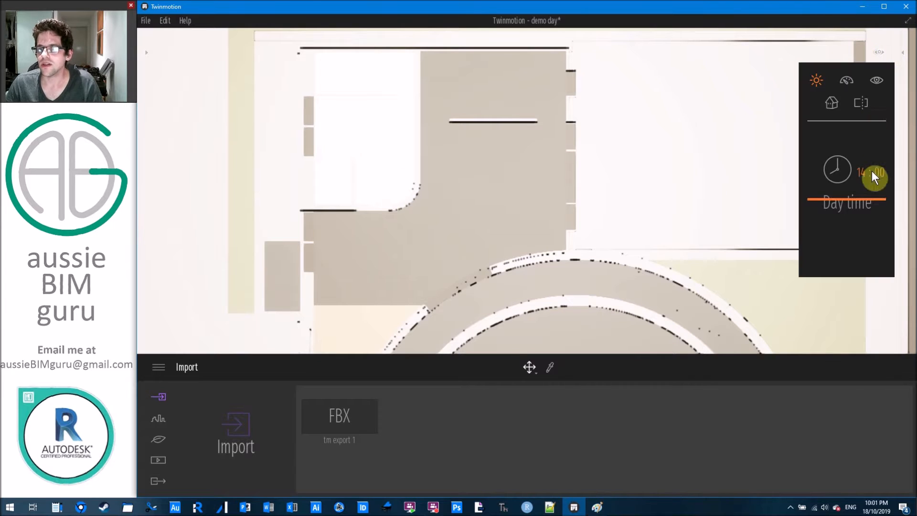
{"action": "left_click", "coordinate": [861, 104]}
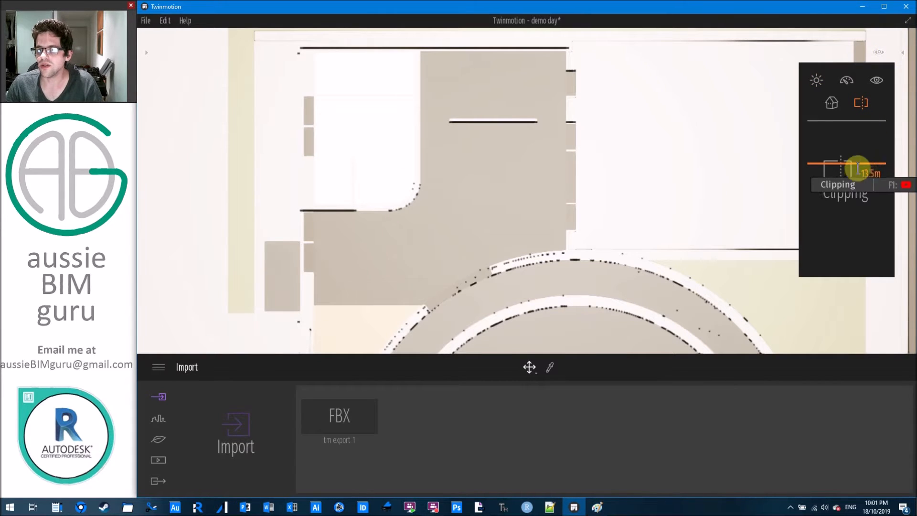
{"action": "left_click", "coordinate": [875, 176]}
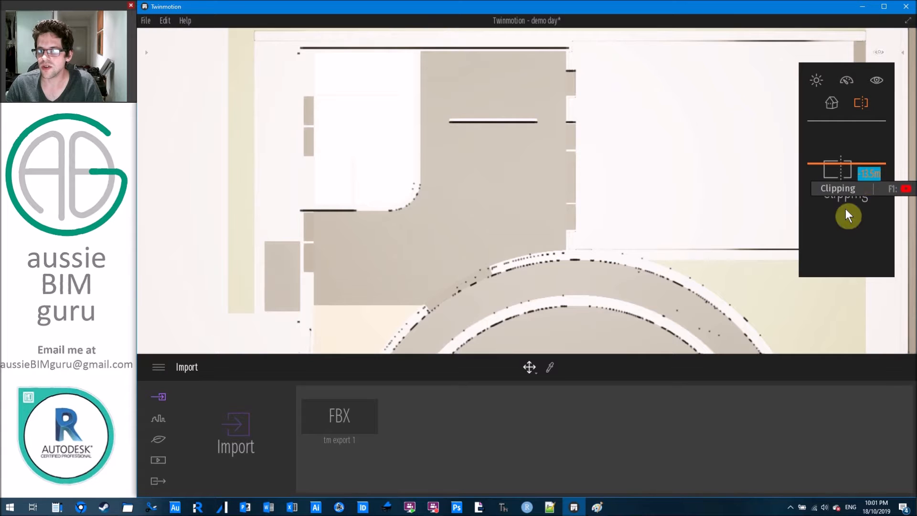
{"action": "key", "text": "BackSpace"}
{"action": "type", "text": "012m"}
{"action": "key", "text": "Return"}
{"action": "left_click_drag", "start_coordinate": [876, 173], "coordinate": [798, 180]}
{"action": "type", "text": "-12"}
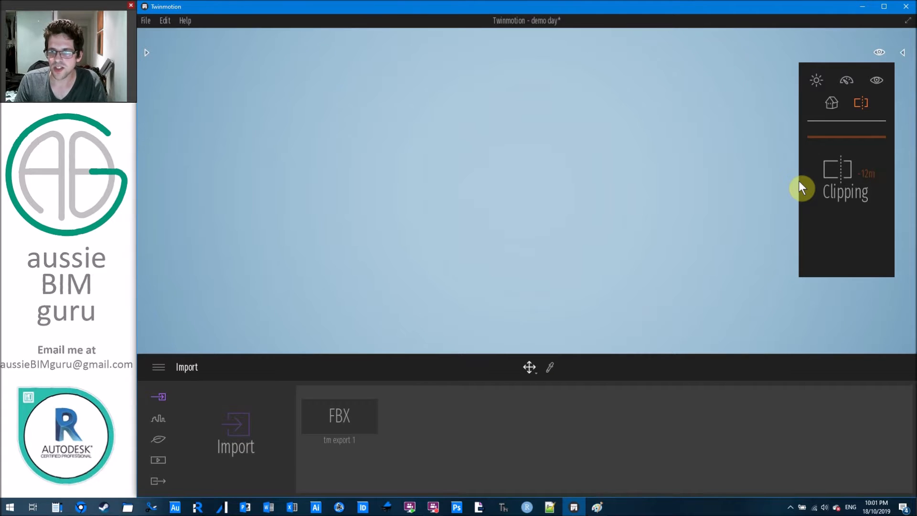
{"action": "key", "text": "Return"}
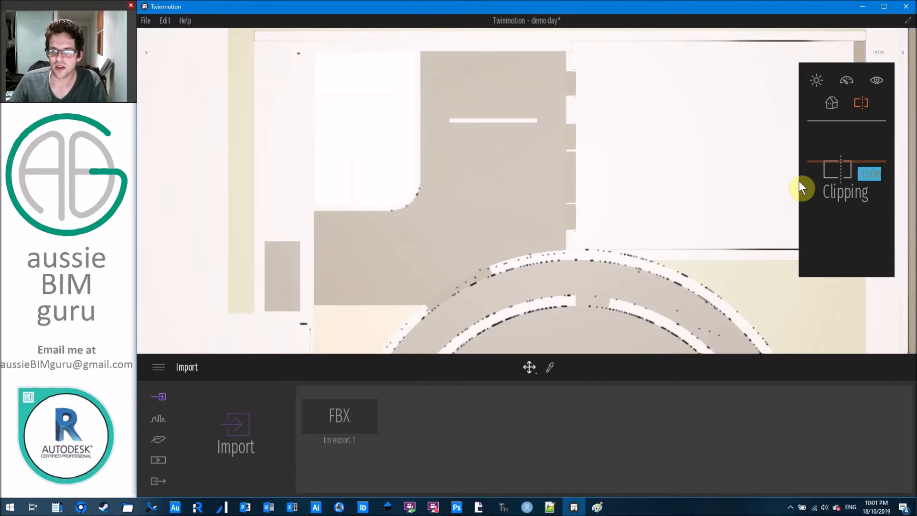
{"action": "left_click", "coordinate": [831, 105]}
{"action": "left_click", "coordinate": [846, 193]}
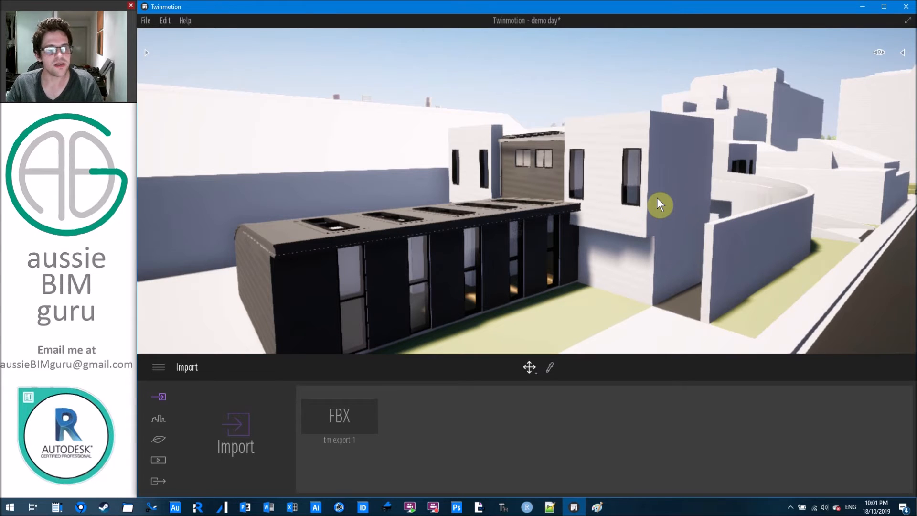
Check the navigation speed options and move the camera forward toward the building.
{"action": "left_click", "coordinate": [880, 52]}
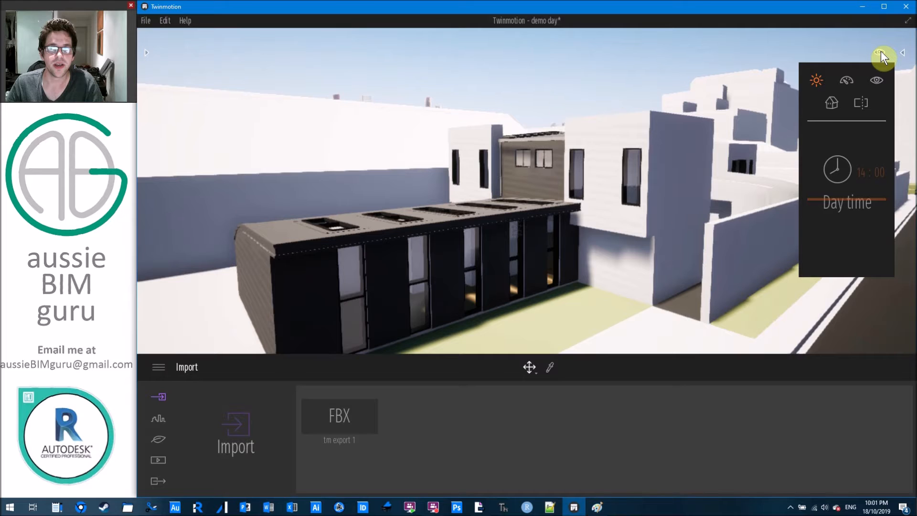
{"action": "left_click", "coordinate": [844, 79]}
{"action": "left_click", "coordinate": [843, 164]}
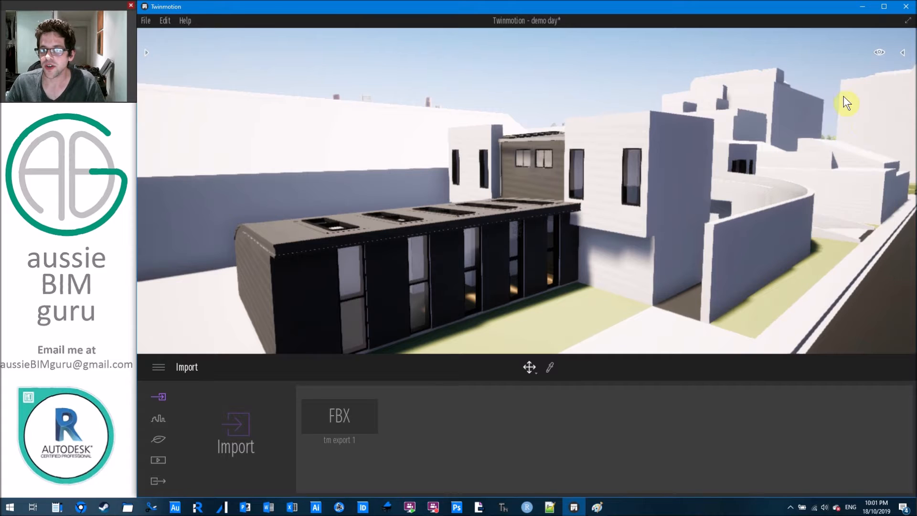
{"action": "mouse_move", "coordinate": [846, 78]}
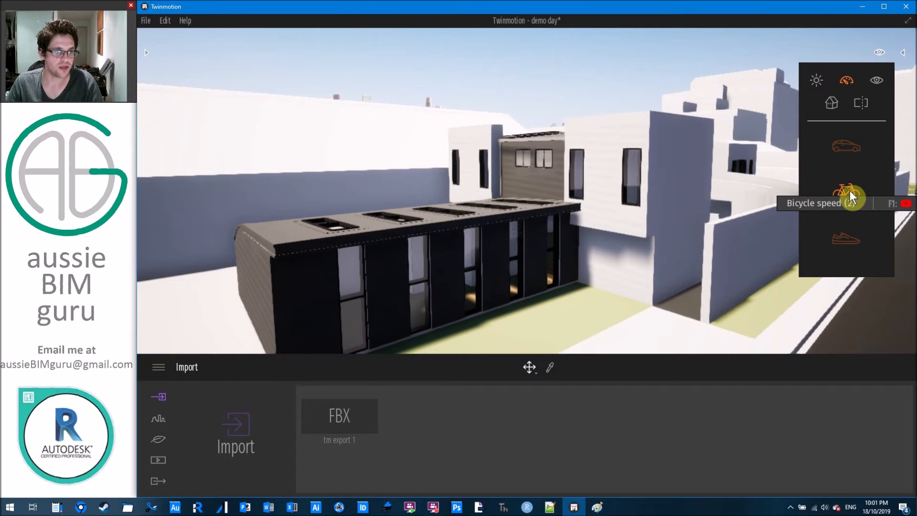
{"action": "right_click_drag", "start_coordinate": [716, 229], "coordinate": [784, 281]}
{"action": "key", "text": "w"}
{"action": "right_click_drag", "start_coordinate": [704, 253], "coordinate": [635, 199]}
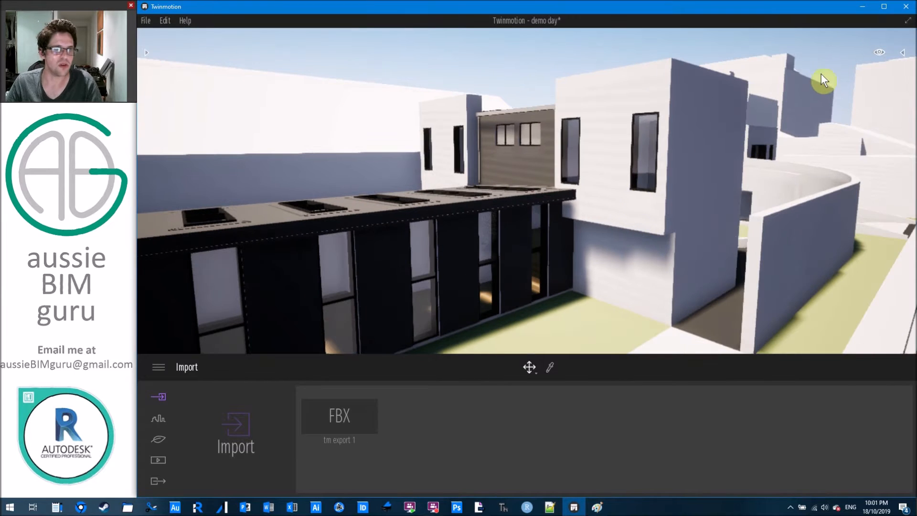
Set navigation to Bicycle speed and bring the camera close to the tower top.
{"action": "mouse_move", "coordinate": [878, 50]}
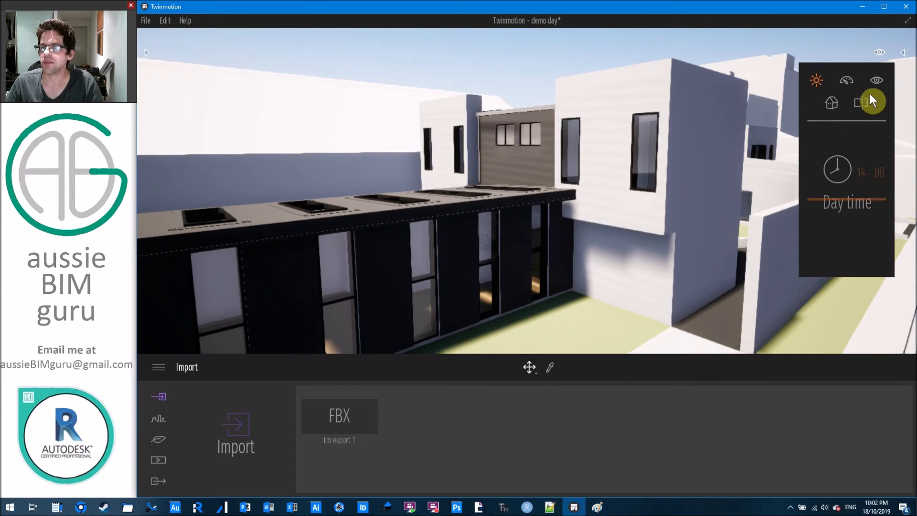
{"action": "left_click", "coordinate": [847, 77]}
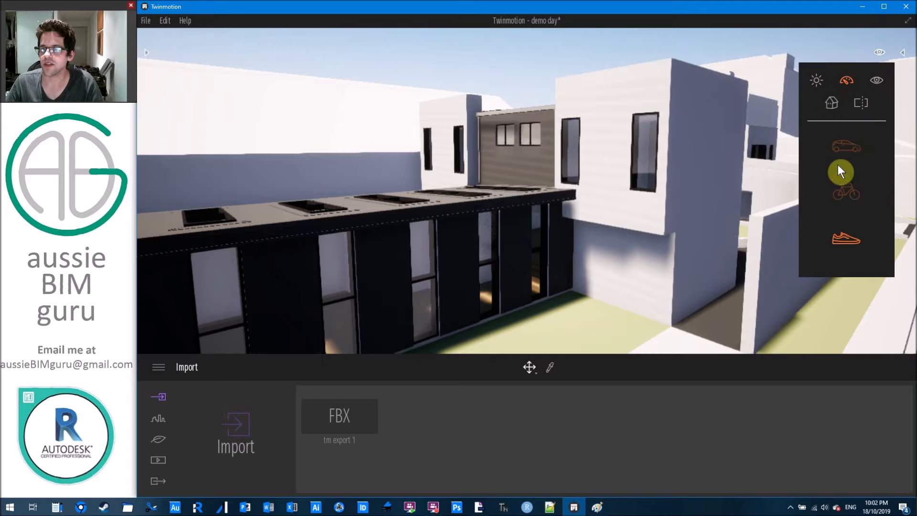
{"action": "left_click", "coordinate": [845, 192]}
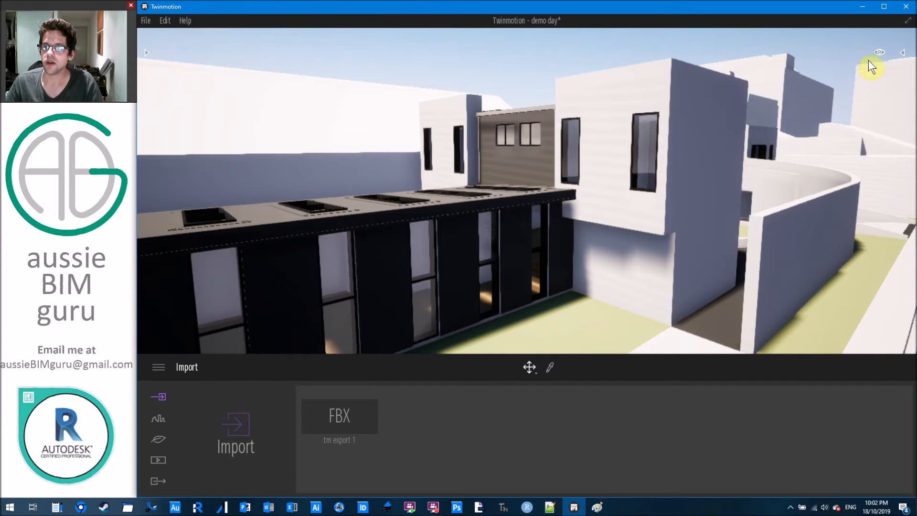
{"action": "right_click_drag", "start_coordinate": [761, 167], "coordinate": [579, 194]}
{"action": "key", "text": "s"}
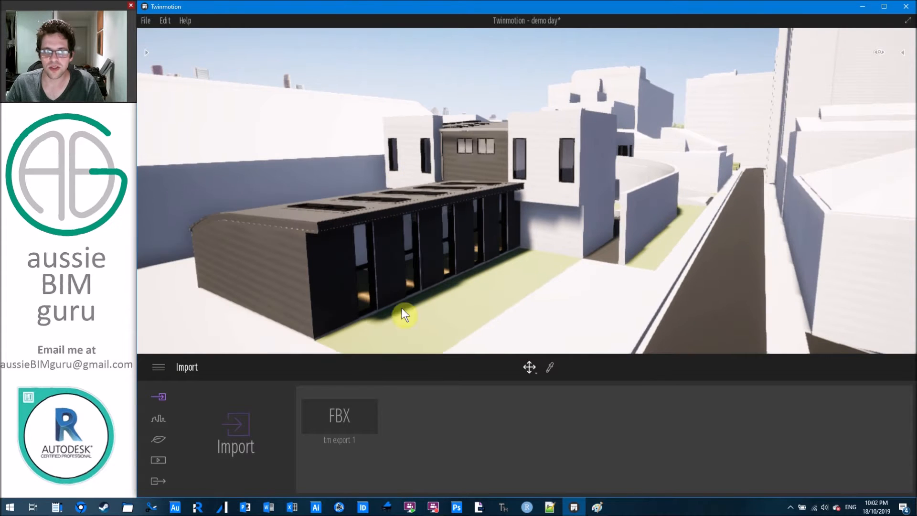
{"action": "scroll", "coordinate": [446, 265], "scroll_direction": "up", "scroll_amount": 3}
{"action": "scroll", "coordinate": [579, 194], "scroll_direction": "up", "scroll_amount": 3}
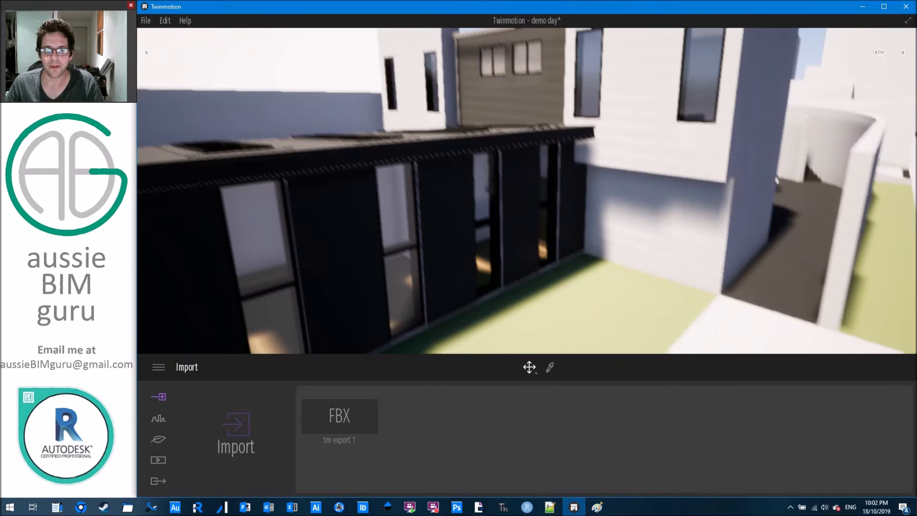
{"action": "right_click_drag", "start_coordinate": [580, 194], "coordinate": [580, 125]}
{"action": "right_click_drag", "start_coordinate": [564, 90], "coordinate": [603, 164]}
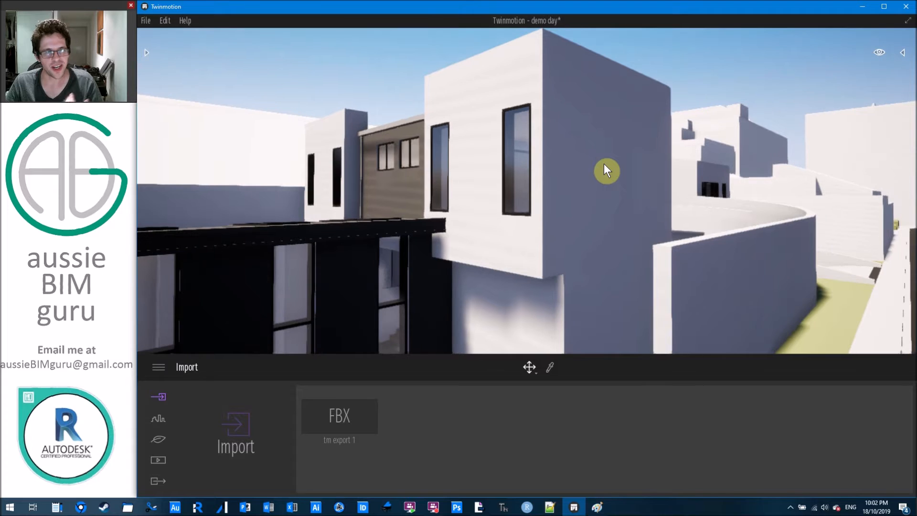
Open the library's Materials category and scroll through it.
{"action": "left_click", "coordinate": [146, 54]}
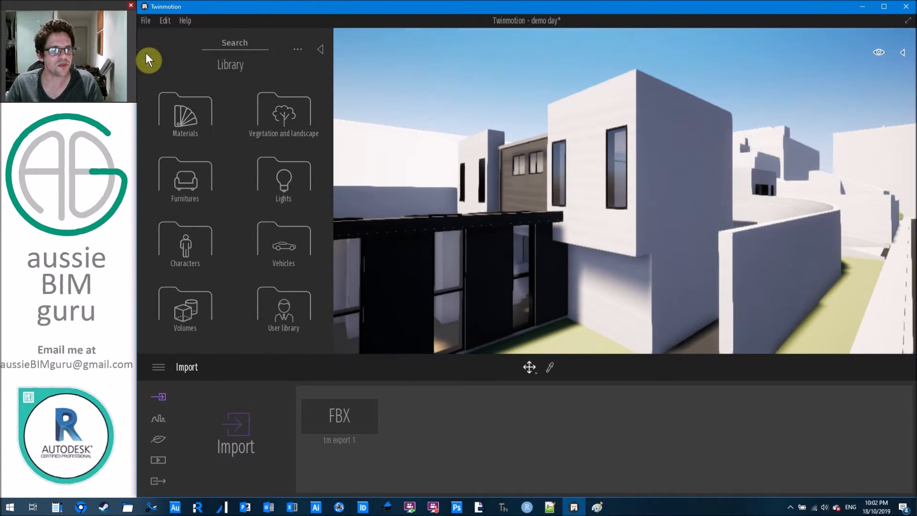
{"action": "left_click", "coordinate": [191, 113]}
{"action": "scroll", "coordinate": [227, 112], "scroll_direction": "down", "scroll_amount": 4}
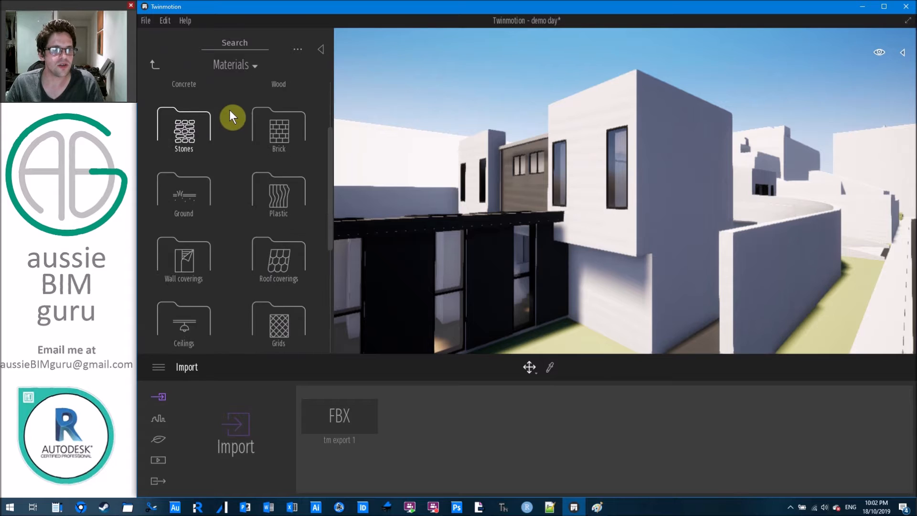
{"action": "scroll", "coordinate": [215, 224], "scroll_direction": "down", "scroll_amount": 3}
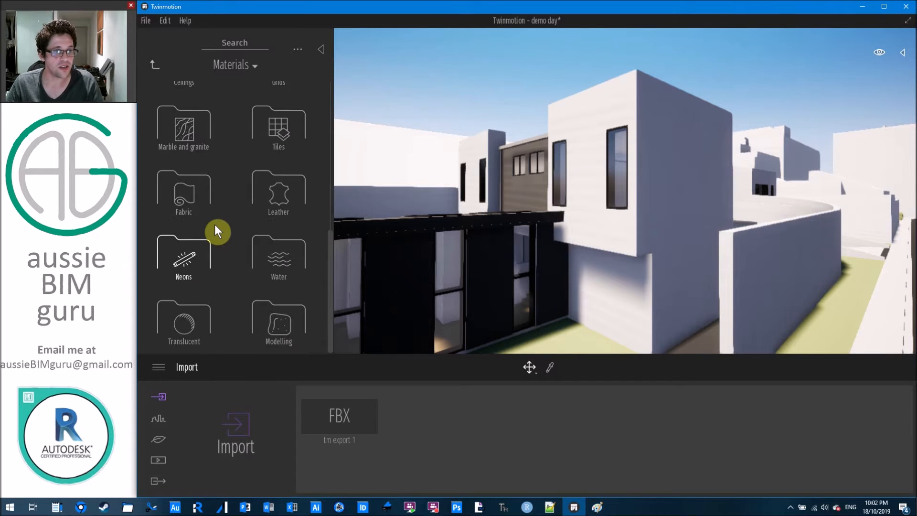
{"action": "scroll", "coordinate": [215, 226], "scroll_direction": "up", "scroll_amount": 3}
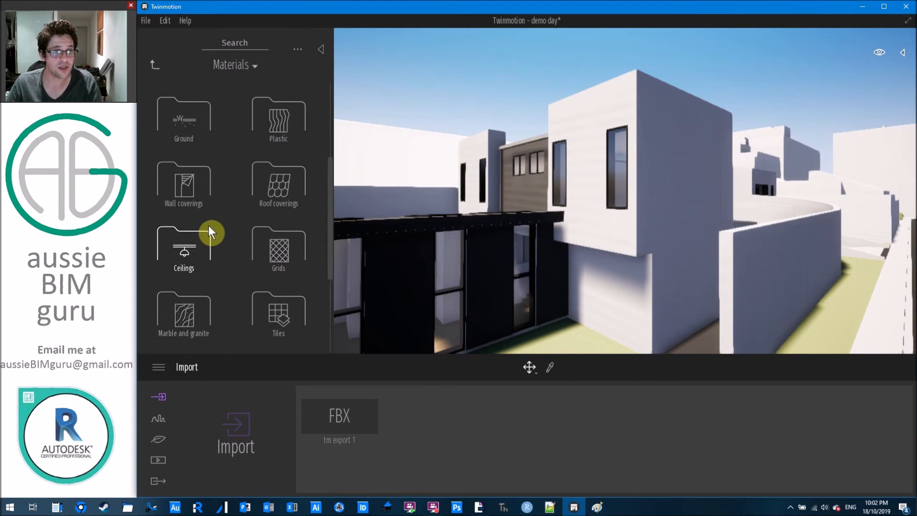
{"action": "scroll", "coordinate": [214, 229], "scroll_direction": "up", "scroll_amount": 3}
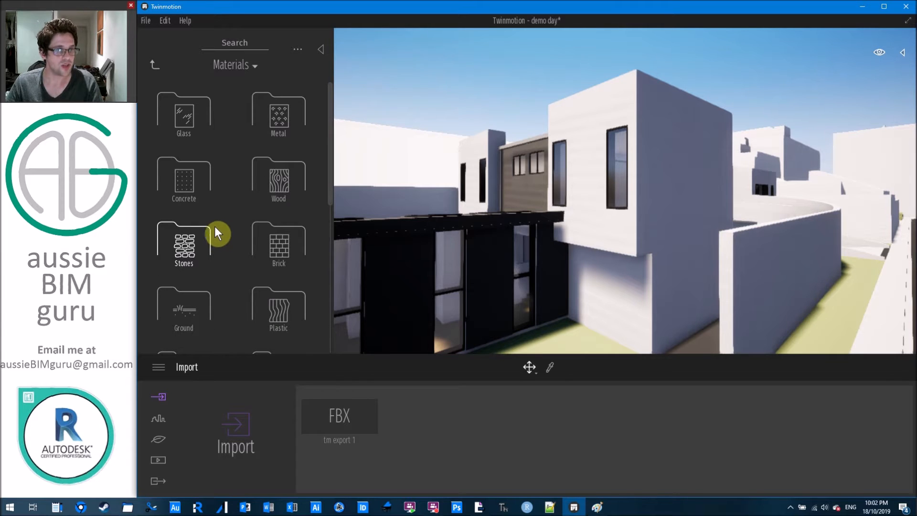
Browse the Concrete materials, including Polished and Poured concrete, and show the UV mapping options.
{"action": "left_click", "coordinate": [188, 177]}
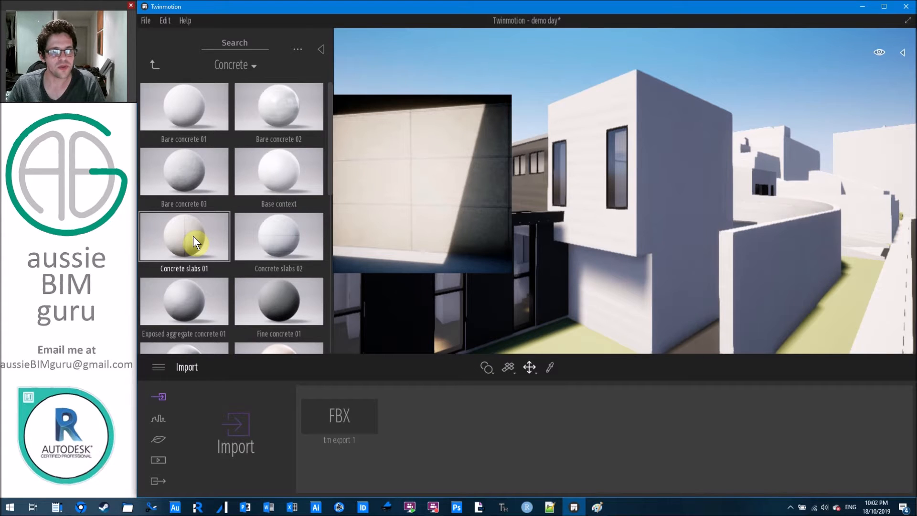
{"action": "scroll", "coordinate": [193, 236], "scroll_direction": "down", "scroll_amount": 3}
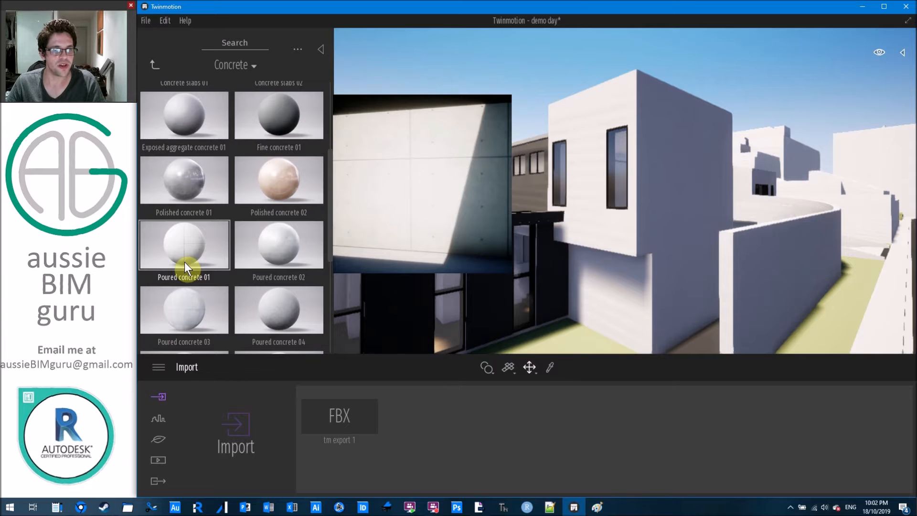
{"action": "scroll", "coordinate": [282, 242], "scroll_direction": "down", "scroll_amount": 1}
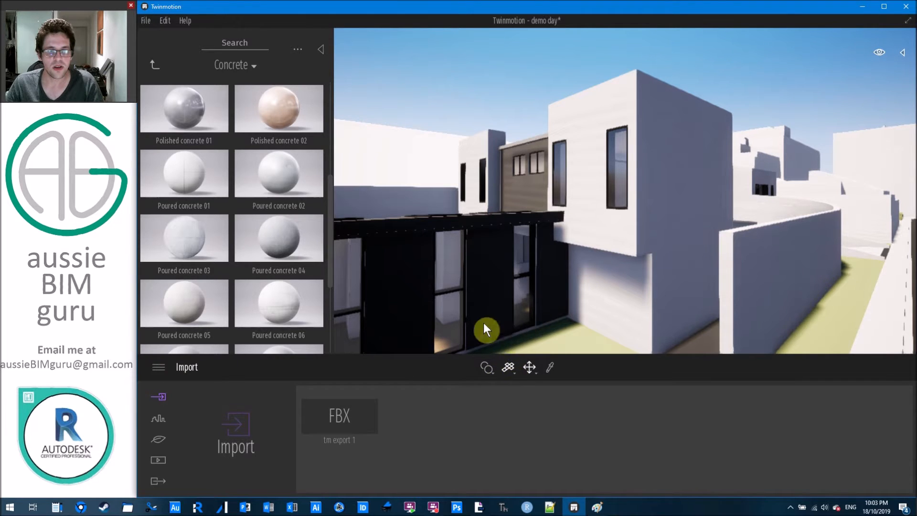
{"action": "left_click", "coordinate": [508, 366]}
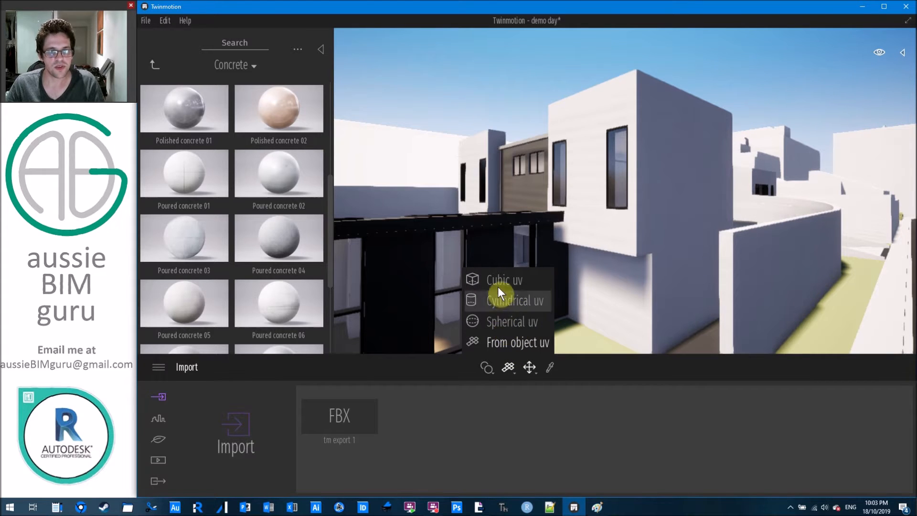
Switch the material UV mapping mode to Cubic uv.
{"action": "left_click", "coordinate": [516, 342]}
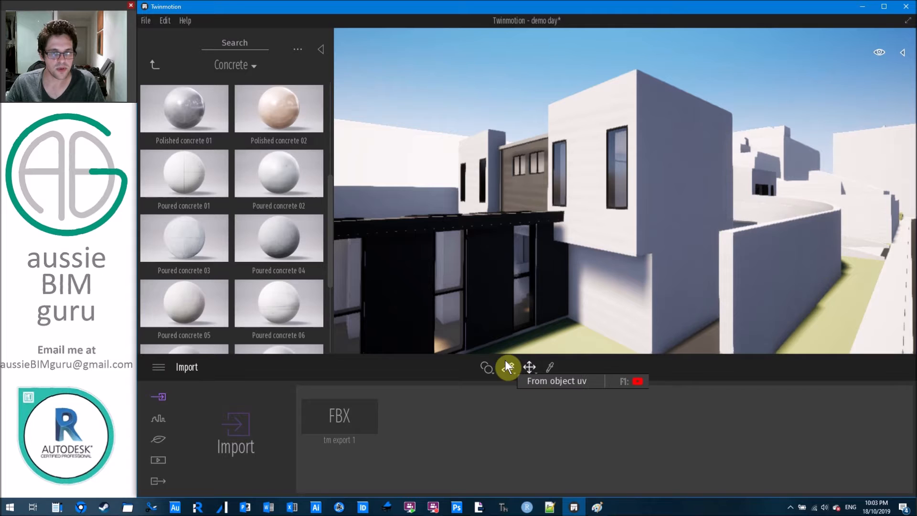
{"action": "left_click", "coordinate": [514, 374]}
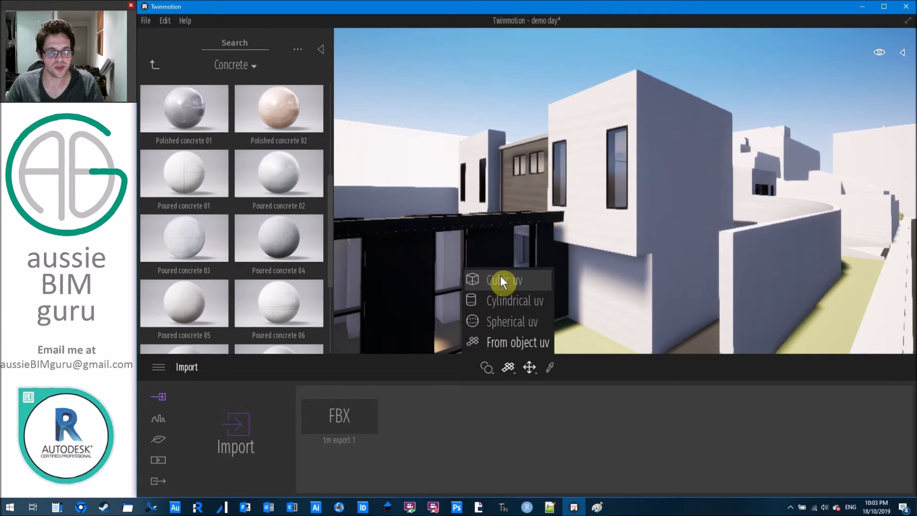
{"action": "left_click", "coordinate": [500, 279]}
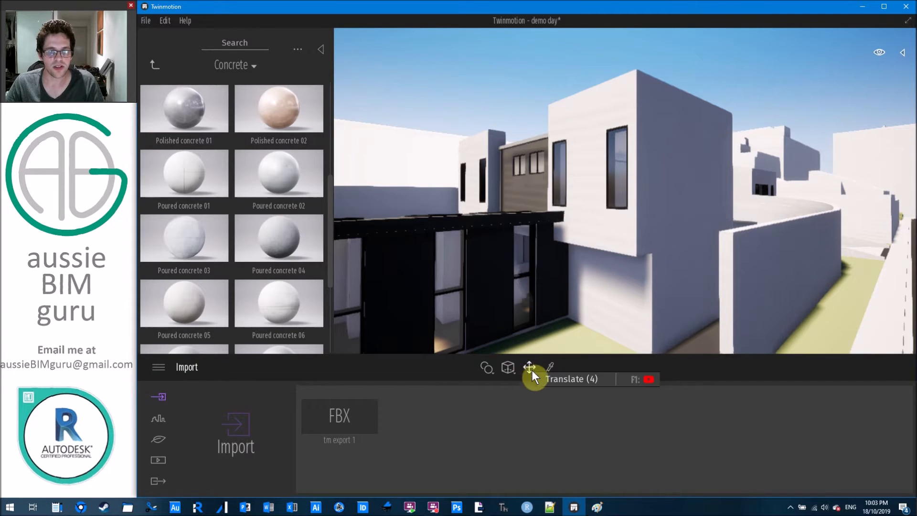
{"action": "left_click", "coordinate": [535, 372]}
{"action": "left_click", "coordinate": [530, 365]}
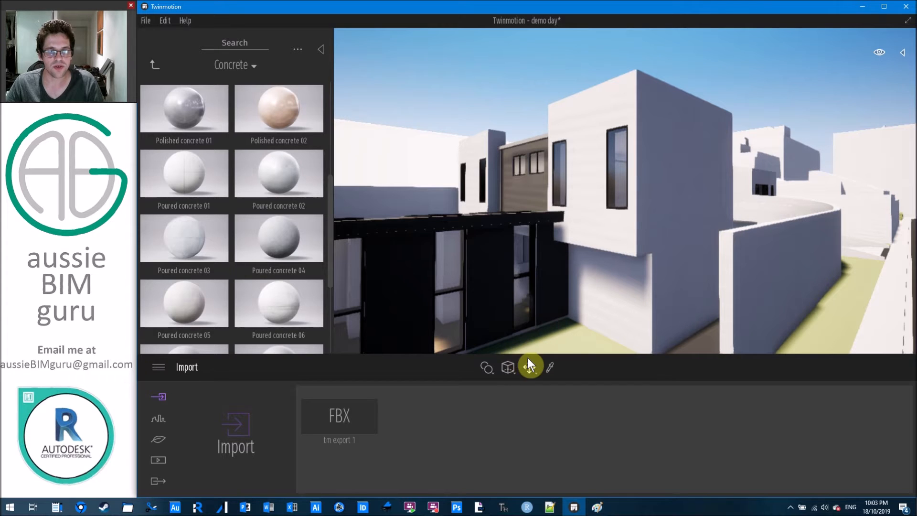
Set materials to Apply to object and preview Polished concrete 02 on the building's walls.
{"action": "left_click", "coordinate": [489, 370]}
{"action": "left_click", "coordinate": [475, 346]}
{"action": "left_click_drag", "start_coordinate": [283, 106], "coordinate": [626, 282]}
{"action": "left_click_drag", "start_coordinate": [681, 221], "coordinate": [280, 170]}
Apply Poured concrete 02 to the white walls and move in close to inspect it.
{"action": "scroll", "coordinate": [280, 170], "scroll_direction": "down", "scroll_amount": 3}
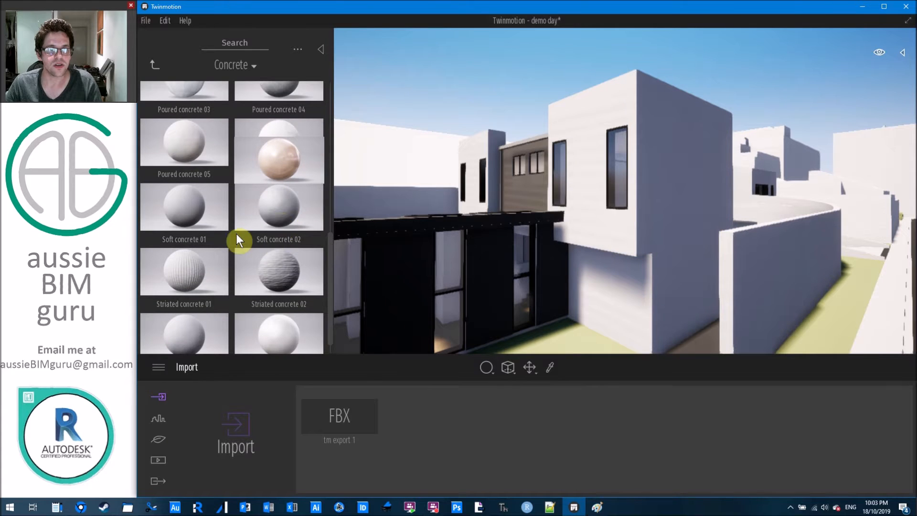
{"action": "left_click", "coordinate": [491, 373]}
{"action": "left_click", "coordinate": [491, 325]}
{"action": "mouse_move", "coordinate": [291, 213]}
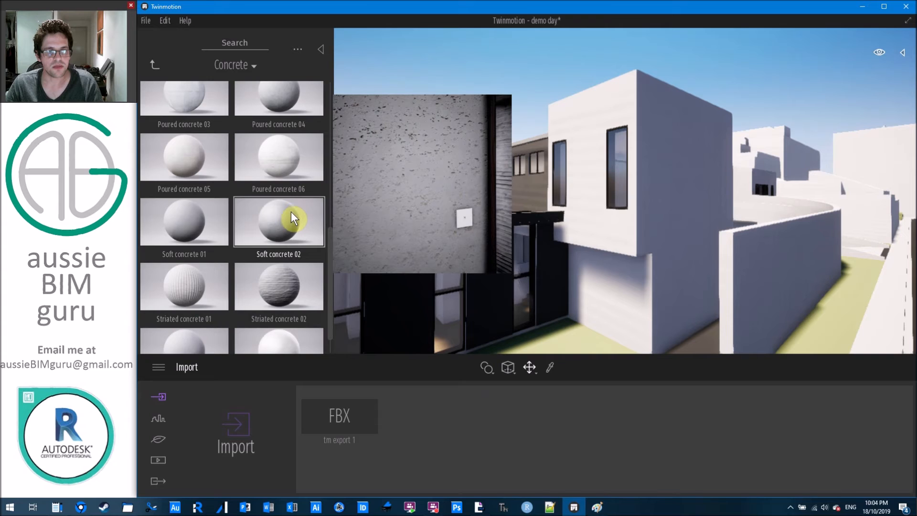
{"action": "scroll", "coordinate": [291, 213], "scroll_direction": "up", "scroll_amount": 2}
{"action": "scroll", "coordinate": [289, 191], "scroll_direction": "up", "scroll_amount": 1}
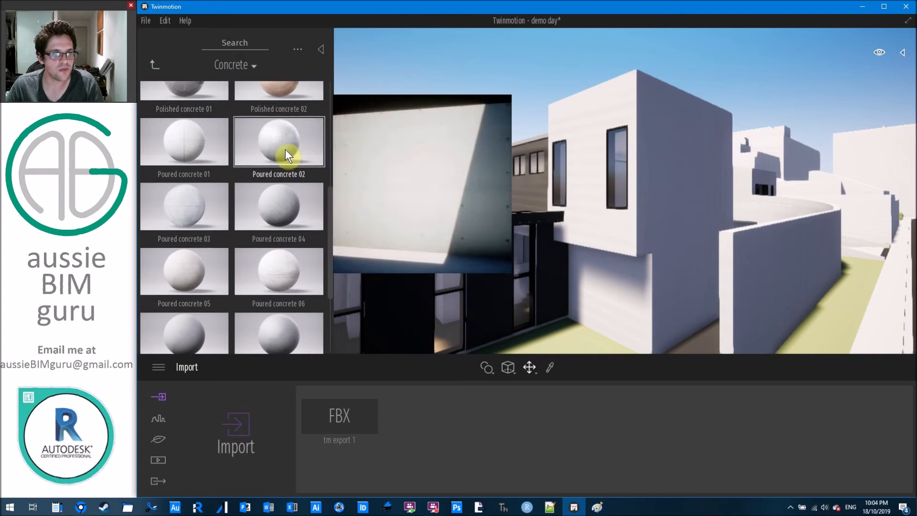
{"action": "left_click", "coordinate": [677, 189]}
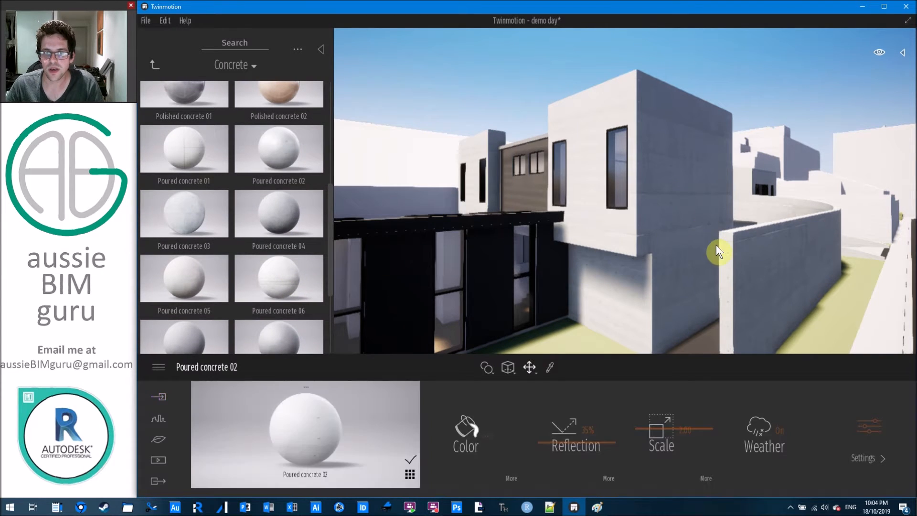
{"action": "right_click_drag", "start_coordinate": [677, 190], "coordinate": [579, 299]}
{"action": "right_click_drag", "start_coordinate": [590, 251], "coordinate": [603, 256]}
{"action": "right_click_drag", "start_coordinate": [538, 188], "coordinate": [545, 206]}
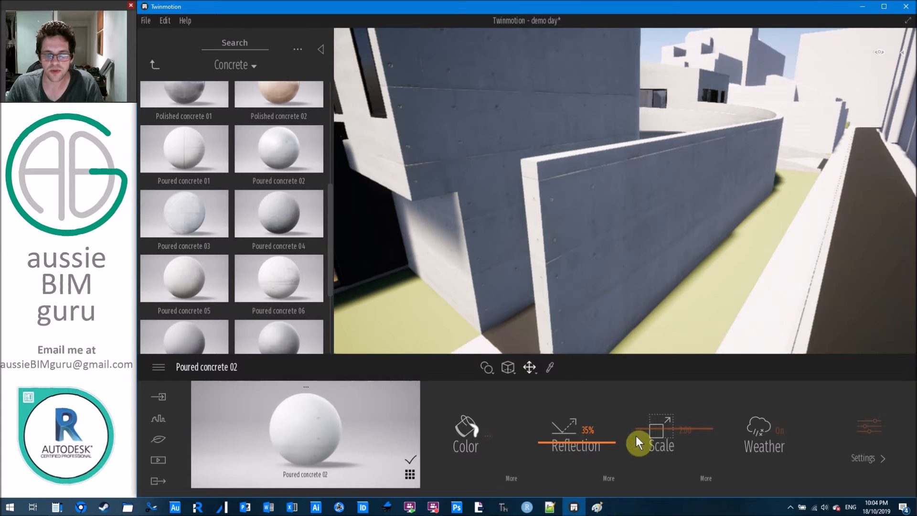
Set the concrete's texture scale to 1, then fly back to view the building.
{"action": "left_click_drag", "start_coordinate": [654, 426], "coordinate": [657, 425]}
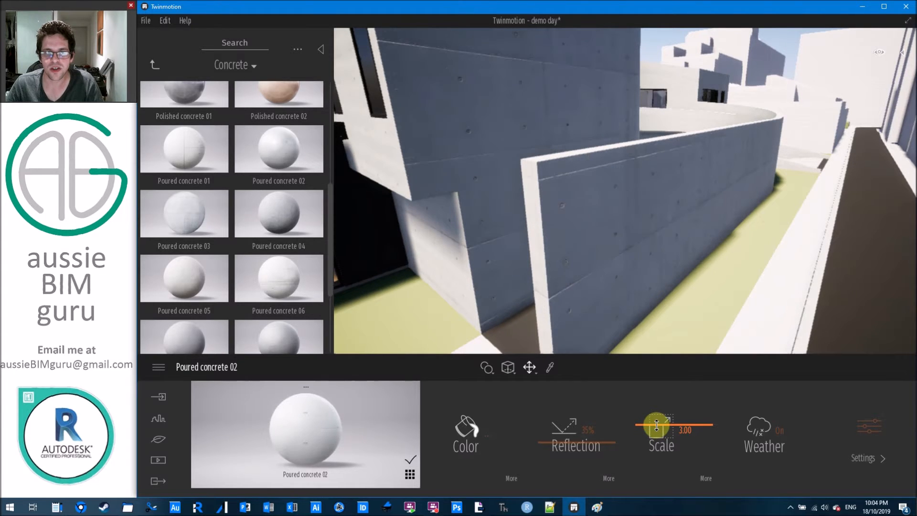
{"action": "left_click_drag", "start_coordinate": [657, 425], "coordinate": [657, 427]}
{"action": "left_click", "coordinate": [690, 434]}
{"action": "type", "text": "1"}
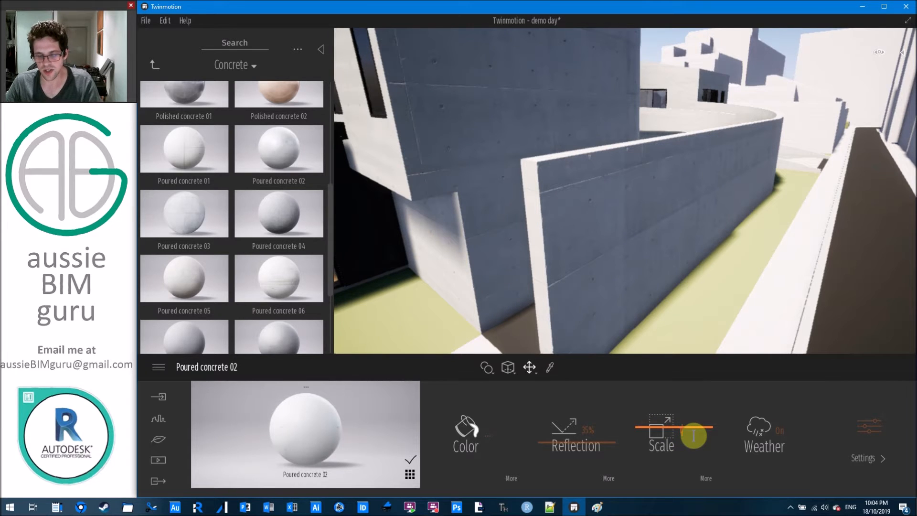
{"action": "key", "text": "Return"}
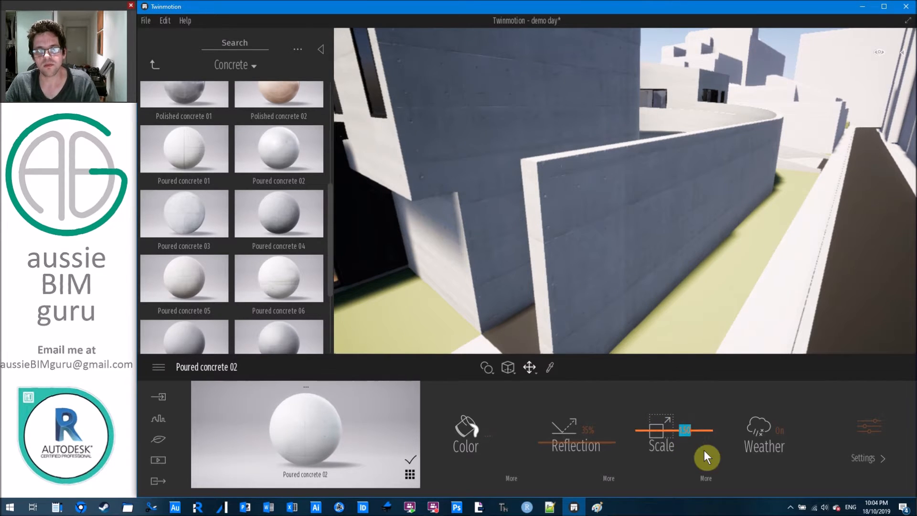
{"action": "mouse_move", "coordinate": [683, 278]}
{"action": "right_mouse_down"}
{"action": "mouse_move", "coordinate": [682, 268]}
{"action": "mouse_move", "coordinate": [683, 278]}
{"action": "right_mouse_up"}
{"action": "key", "text": "s"}
{"action": "key", "text": "a"}
Raise the concrete's reflection to 36%, try and cancel a grey tint, and toggle Weather.
{"action": "mouse_move", "coordinate": [591, 445]}
{"action": "left_mouse_down"}
{"action": "mouse_move", "coordinate": [589, 406]}
{"action": "mouse_move", "coordinate": [598, 442]}
{"action": "left_mouse_up"}
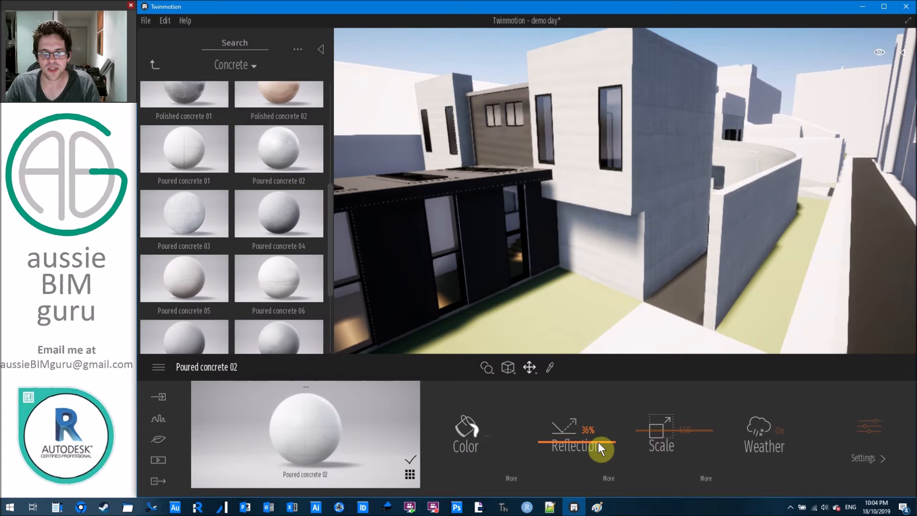
{"action": "left_click", "coordinate": [474, 429]}
{"action": "left_click_drag", "start_coordinate": [455, 256], "coordinate": [453, 236]}
{"action": "left_click", "coordinate": [580, 348]}
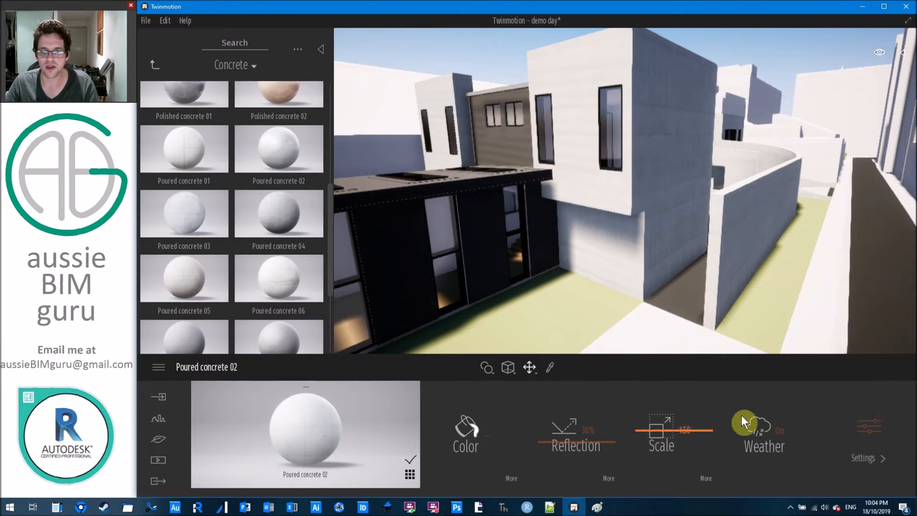
{"action": "left_click", "coordinate": [763, 428]}
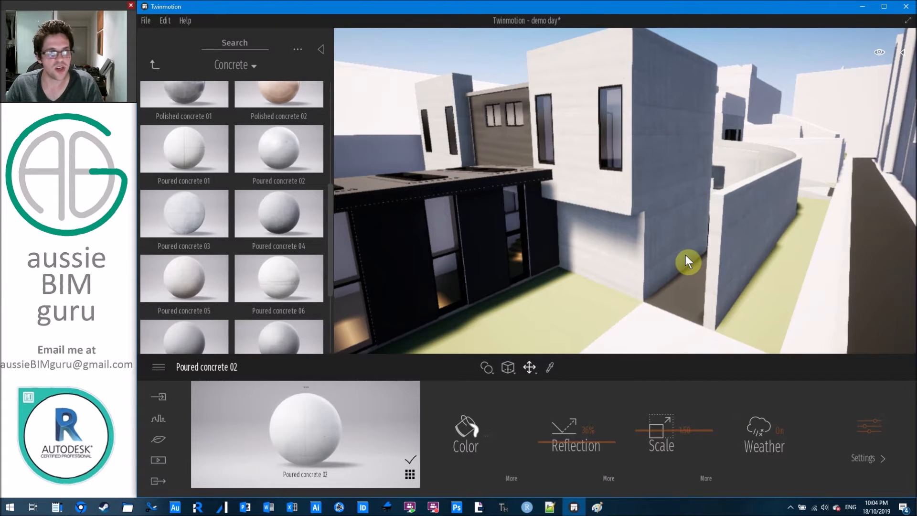
Open Poured concrete 02's advanced settings, then return the library to the top Materials categories.
{"action": "left_click", "coordinate": [868, 427]}
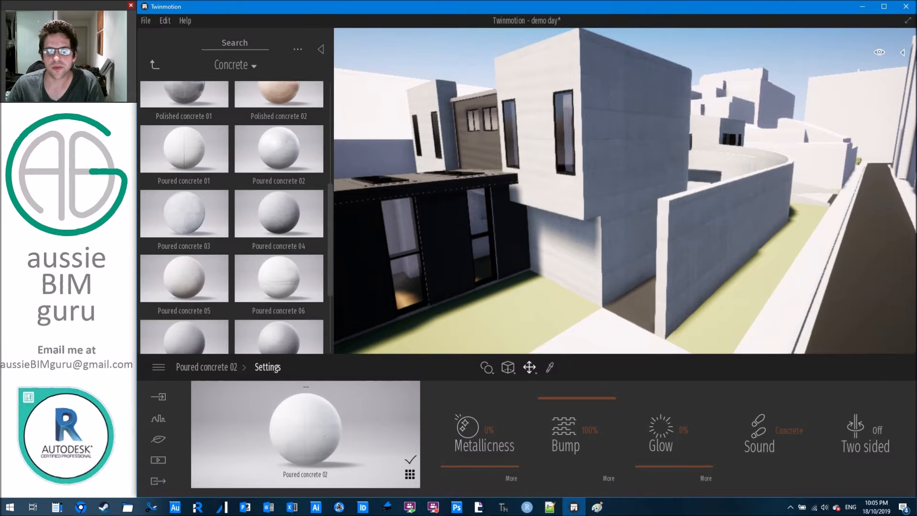
{"action": "right_click_drag", "start_coordinate": [626, 191], "coordinate": [520, 191]}
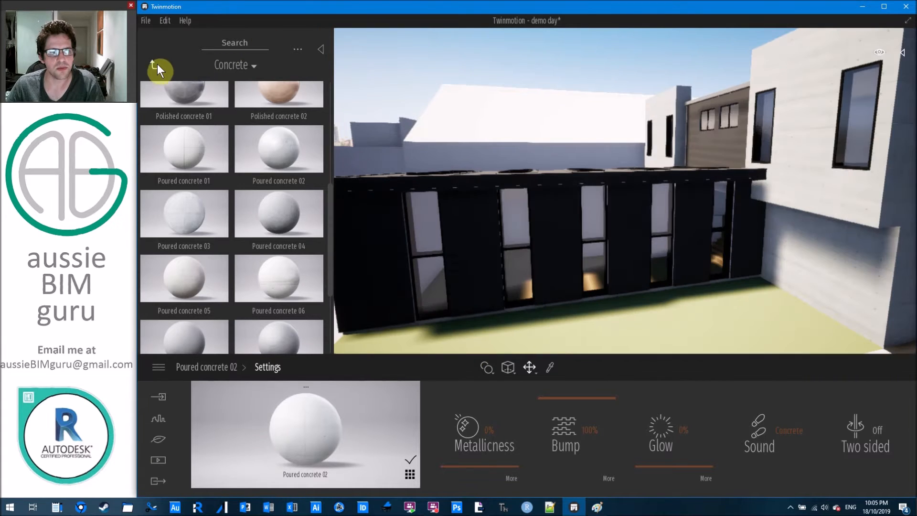
{"action": "left_click", "coordinate": [155, 65]}
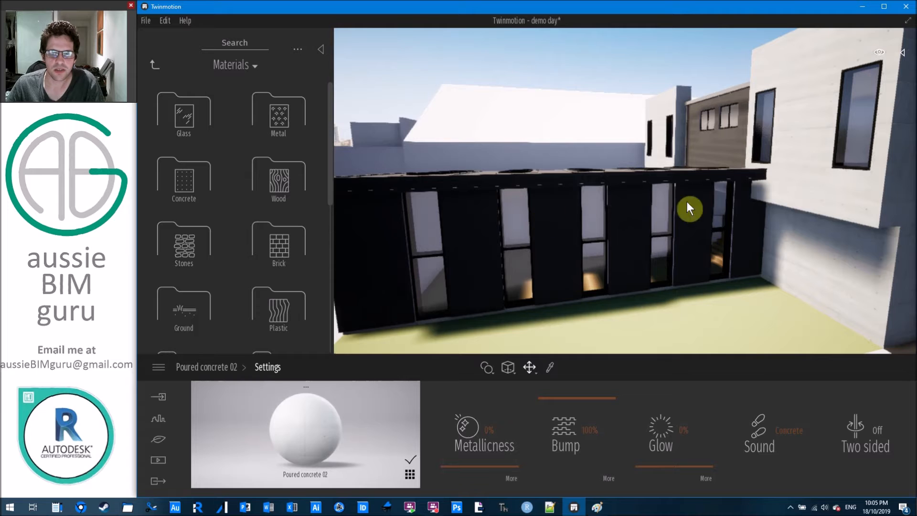
{"action": "mouse_move", "coordinate": [587, 271]}
{"action": "right_mouse_down"}
{"action": "mouse_move", "coordinate": [626, 277]}
{"action": "mouse_move", "coordinate": [597, 270]}
{"action": "right_mouse_up"}
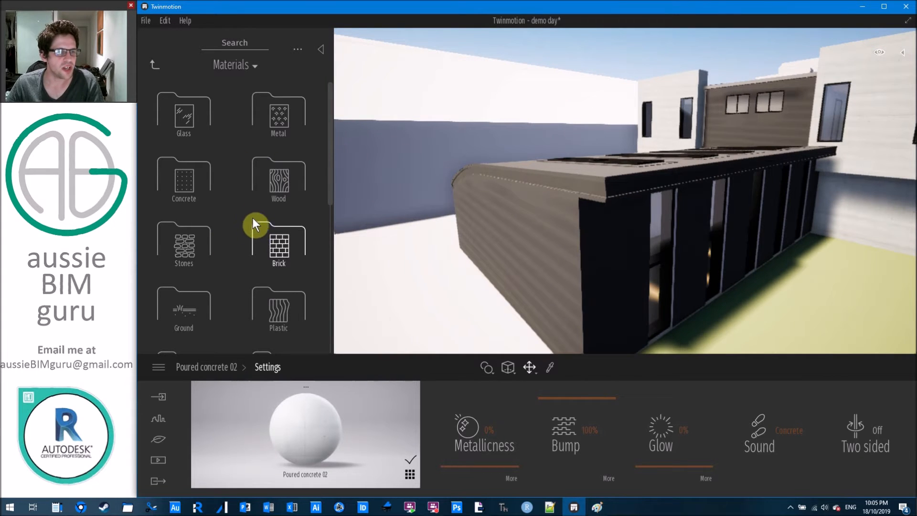
{"action": "left_click", "coordinate": [253, 43]}
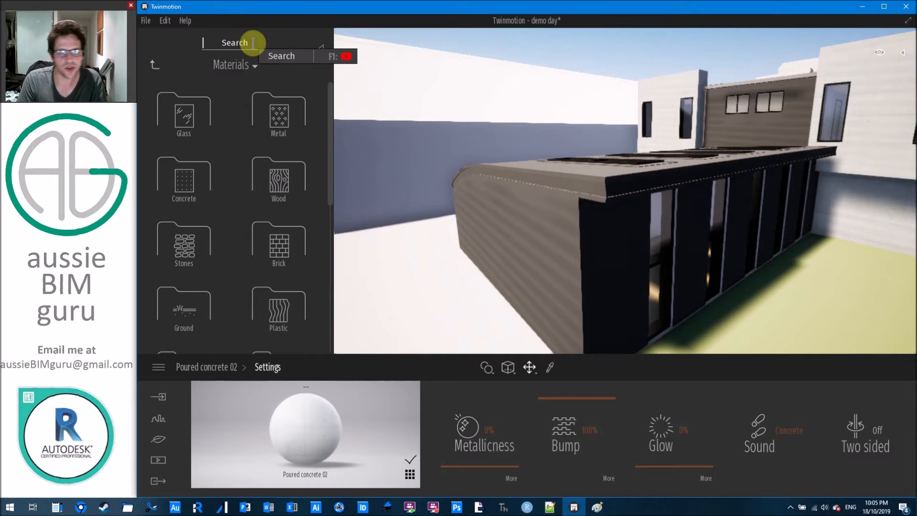
Search the library for 'alum' and drop Aluminium siding 03 on the black wing's curved wall.
{"action": "type", "text": "corr"}
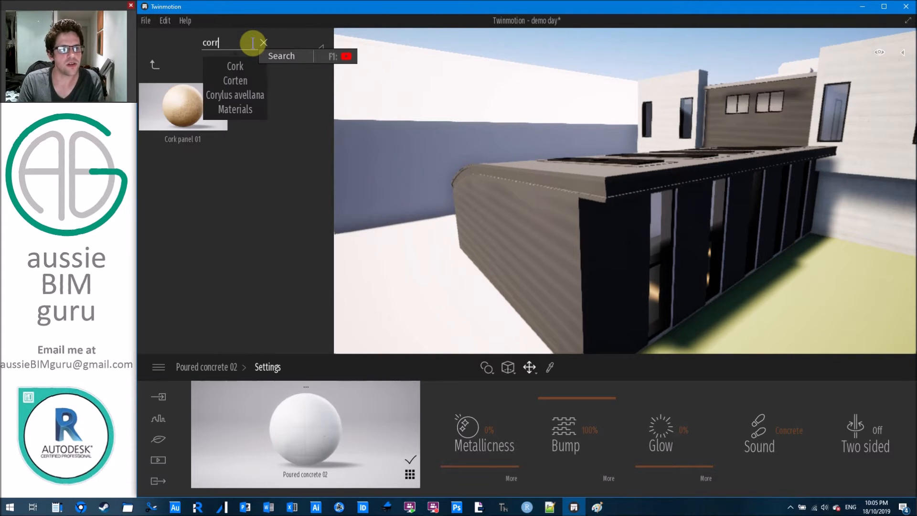
{"action": "key", "text": "BackSpace"}
{"action": "key", "text": "BackSpace"}
{"action": "key", "text": "BackSpace"}
{"action": "key", "text": "BackSpace"}
{"action": "type", "text": "alum"}
{"action": "mouse_move", "coordinate": [316, 185]}
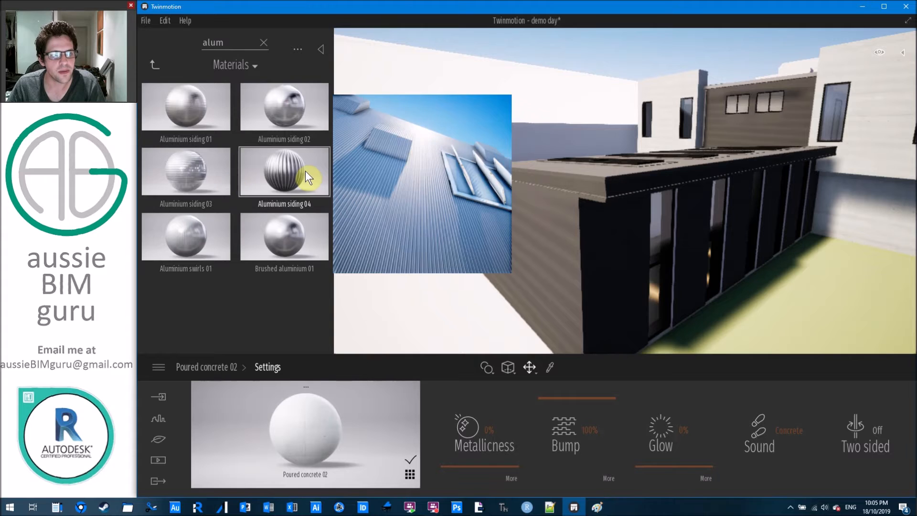
{"action": "mouse_move", "coordinate": [199, 180]}
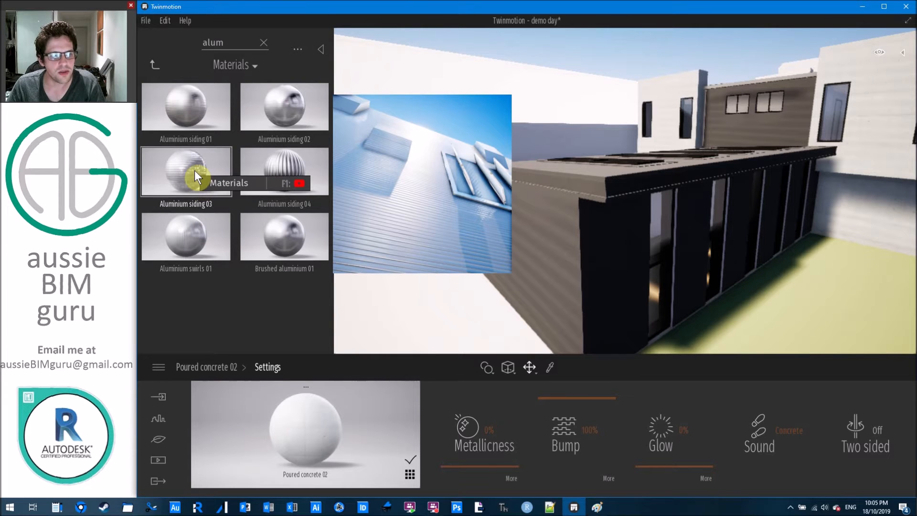
{"action": "left_click_drag", "start_coordinate": [194, 170], "coordinate": [542, 240]}
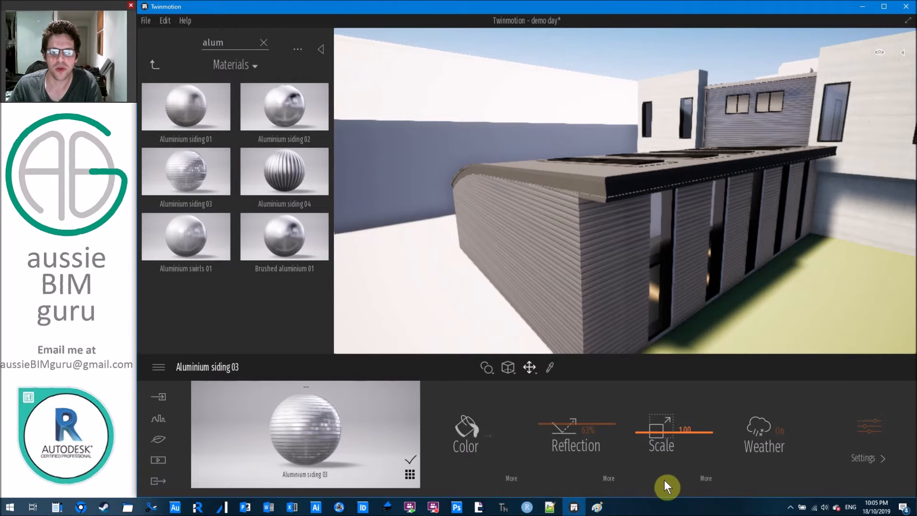
Rotate the Aluminium siding 03 texture by 90°.
{"action": "left_click", "coordinate": [705, 480]}
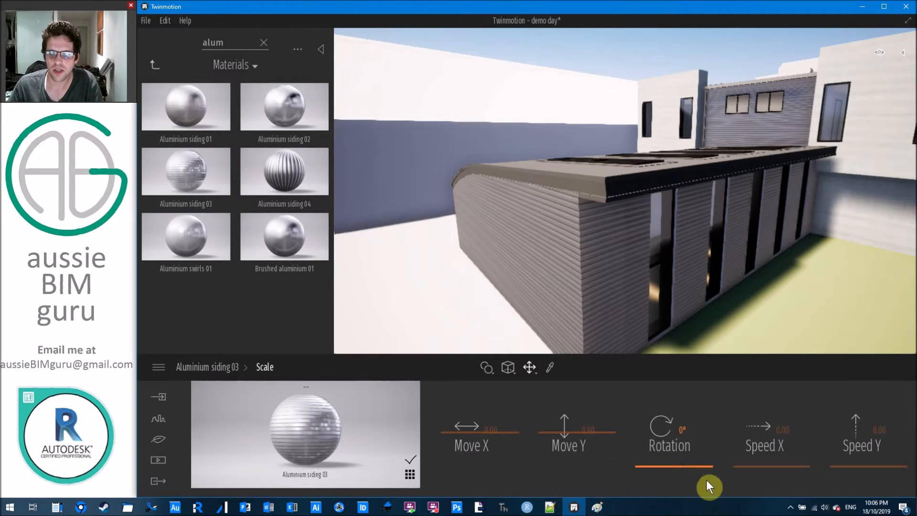
{"action": "left_click", "coordinate": [660, 466]}
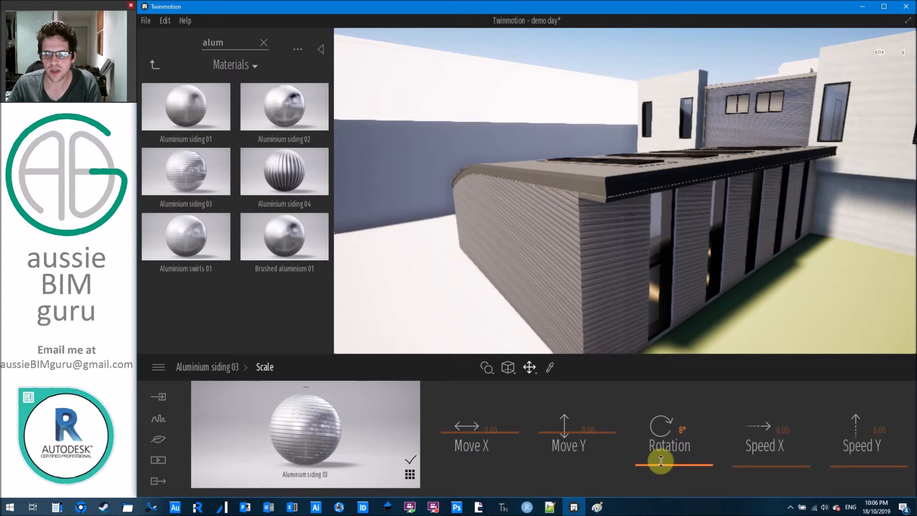
{"action": "left_click", "coordinate": [684, 430]}
{"action": "type", "text": "90"}
{"action": "key", "text": "Return"}
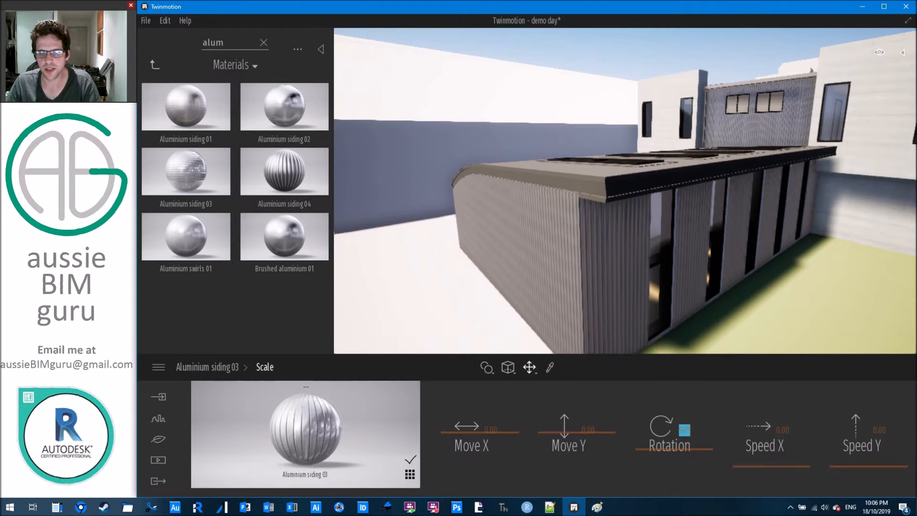
Darken the Aluminium siding 03 colour.
{"action": "middle_click_drag", "start_coordinate": [573, 239], "coordinate": [669, 239], "text": "shift"}
{"action": "scroll", "coordinate": [620, 215], "scroll_direction": "up", "scroll_amount": 5}
{"action": "key", "text": "s"}
{"action": "right_click_drag", "start_coordinate": [626, 191], "coordinate": [587, 191]}
{"action": "key", "text": "d"}
{"action": "right_click_drag", "start_coordinate": [535, 271], "coordinate": [502, 271]}
{"action": "key", "text": "a"}
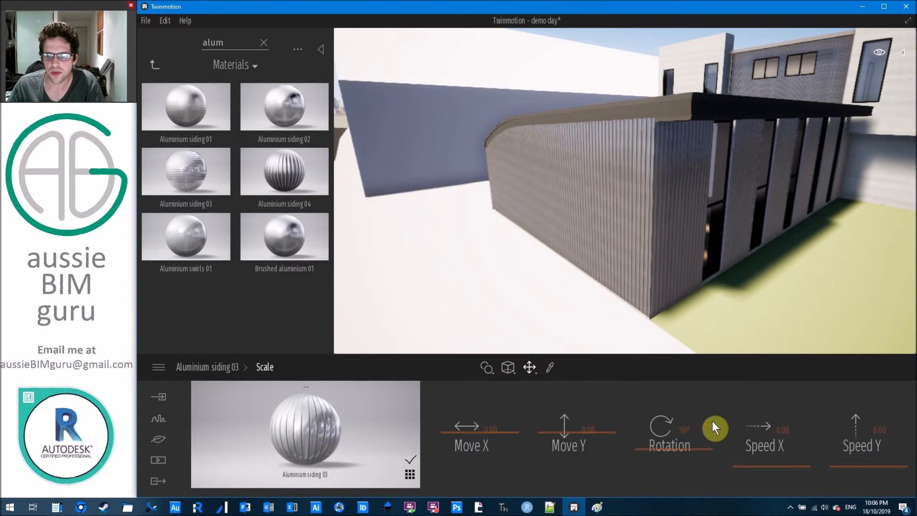
{"action": "left_click", "coordinate": [217, 366]}
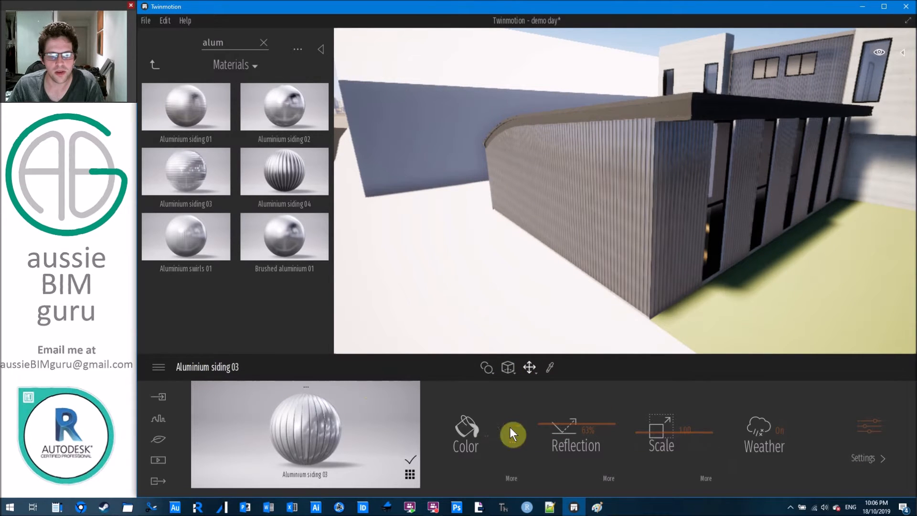
{"action": "left_click", "coordinate": [472, 434]}
{"action": "mouse_move", "coordinate": [448, 249]}
{"action": "left_mouse_down"}
{"action": "mouse_move", "coordinate": [450, 213]}
{"action": "mouse_move", "coordinate": [444, 258]}
{"action": "left_mouse_up"}
{"action": "left_click", "coordinate": [520, 349]}
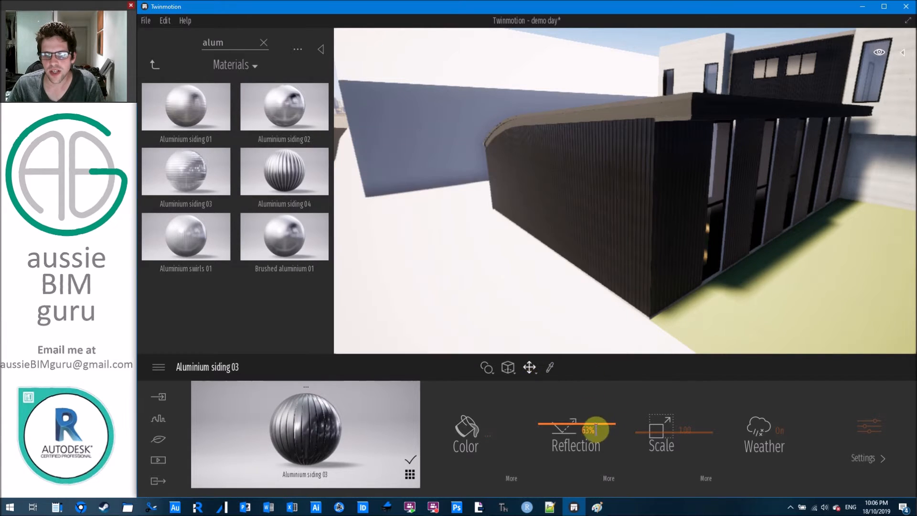
Raise the siding's reflection to 80% and fly around to inspect the siding wall.
{"action": "left_click", "coordinate": [594, 431]}
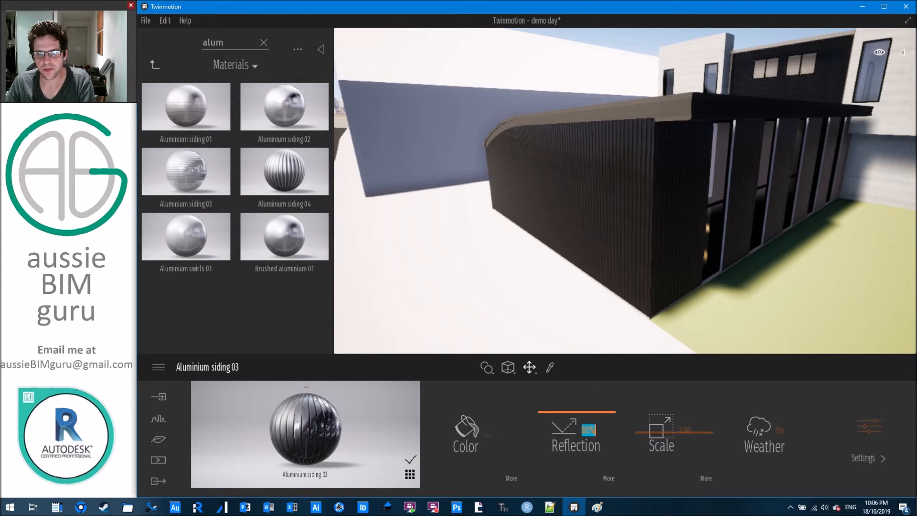
{"action": "key", "text": "w"}
{"action": "key", "text": "Caps_Lock"}
{"action": "mouse_move", "coordinate": [524, 143]}
{"action": "right_mouse_down"}
{"action": "mouse_move", "coordinate": [549, 143]}
{"action": "mouse_move", "coordinate": [523, 142]}
{"action": "right_mouse_up"}
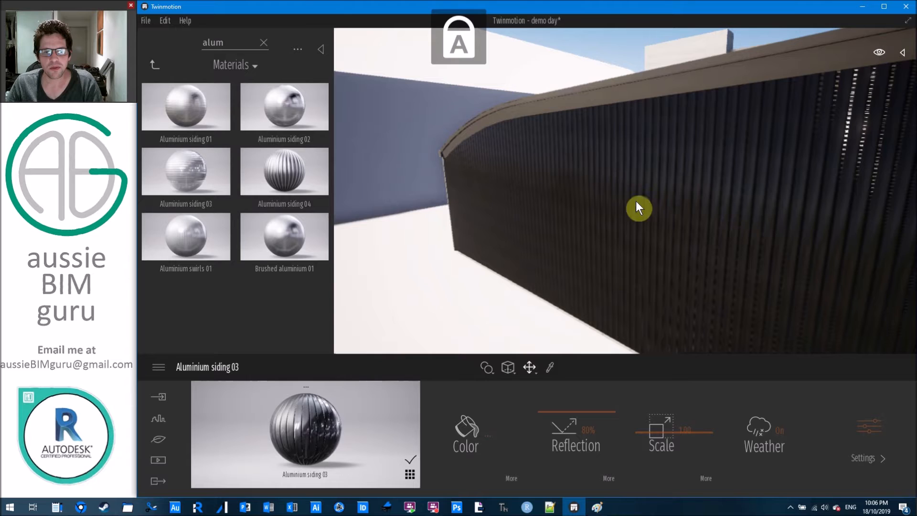
{"action": "right_click_drag", "start_coordinate": [647, 150], "coordinate": [680, 179]}
{"action": "mouse_move", "coordinate": [791, 236]}
{"action": "right_mouse_down"}
{"action": "mouse_move", "coordinate": [717, 234]}
{"action": "mouse_move", "coordinate": [783, 230]}
{"action": "right_mouse_up"}
{"action": "key", "text": "w"}
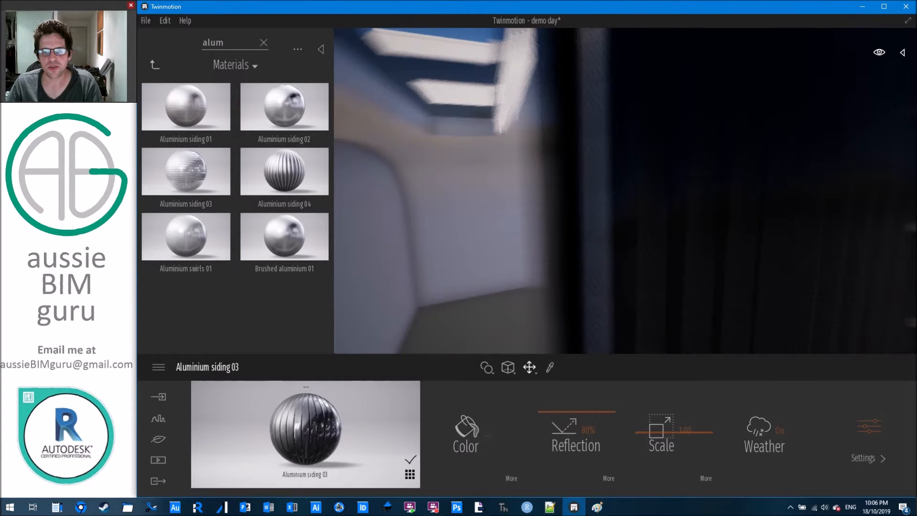
{"action": "scroll", "coordinate": [641, 231], "scroll_direction": "down", "scroll_amount": 5}
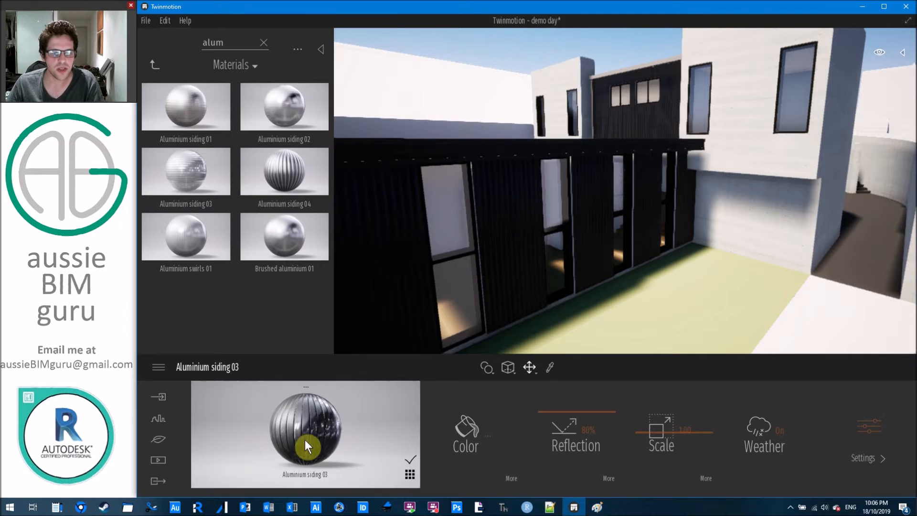
{"action": "mouse_move", "coordinate": [267, 126]}
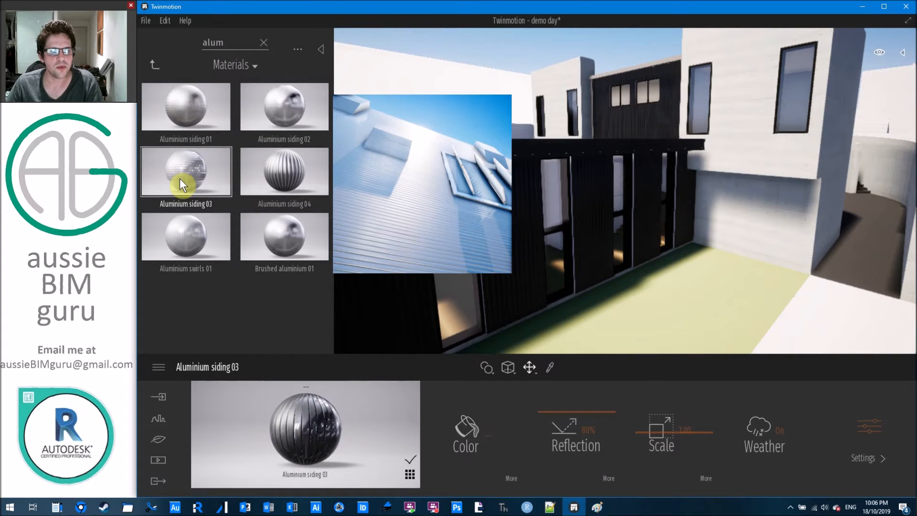
Drop Aluminium siding 03 on the right-hand white wall, then undo it.
{"action": "left_click_drag", "start_coordinate": [210, 179], "coordinate": [763, 139]}
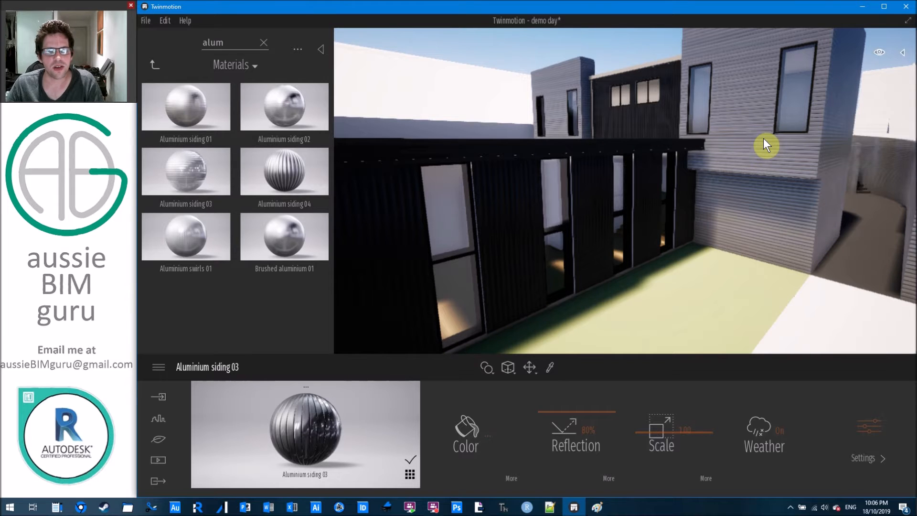
{"action": "key", "text": "ctrl+z"}
{"action": "right_click_drag", "start_coordinate": [563, 76], "coordinate": [718, 170]}
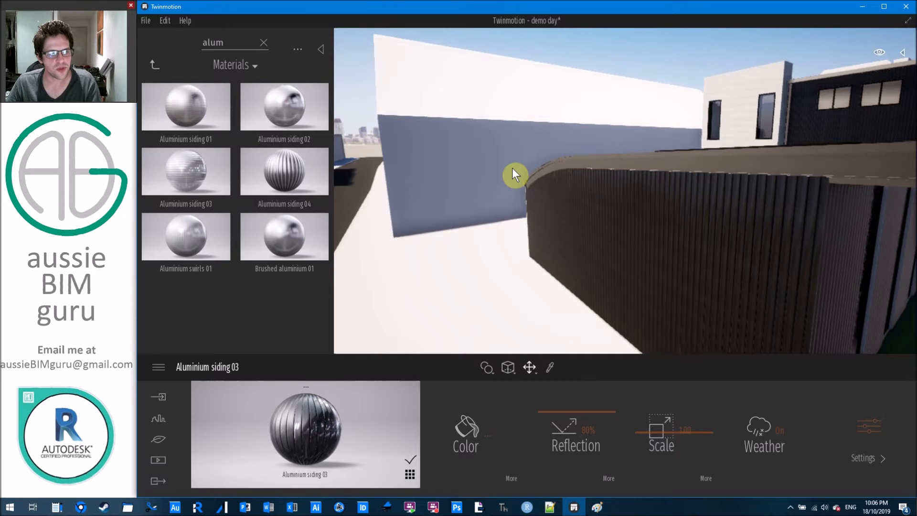
Search for STEEL materials, then browse Library > Materials > Metal instead.
{"action": "type", "text": "STEEL"}
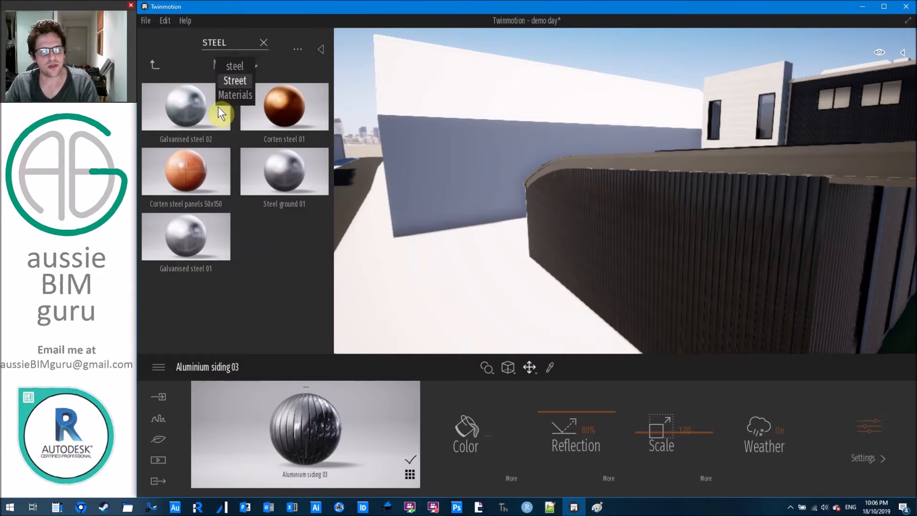
{"action": "left_click", "coordinate": [218, 107]}
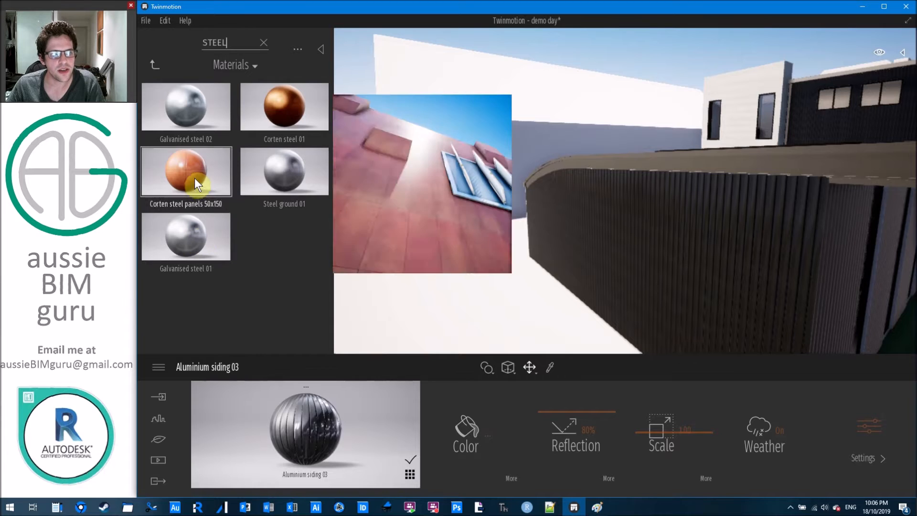
{"action": "double_click", "coordinate": [222, 43]}
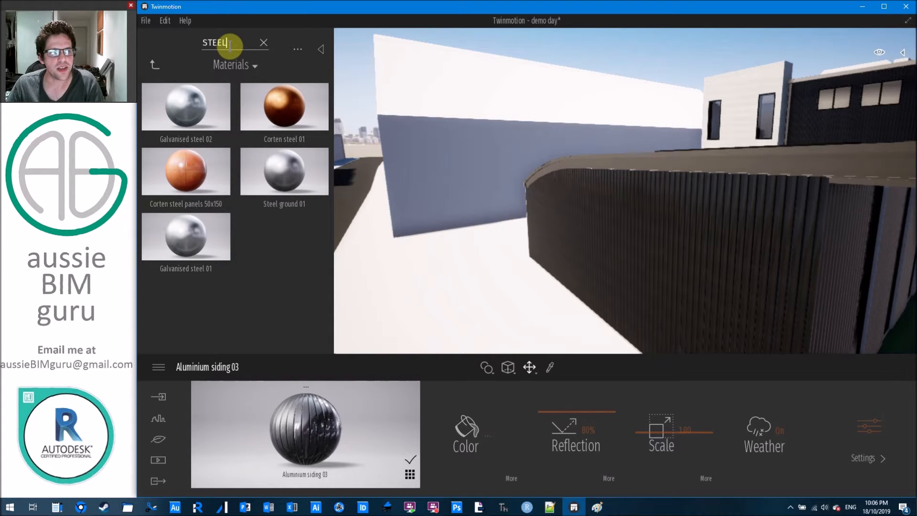
{"action": "left_click", "coordinate": [155, 65]}
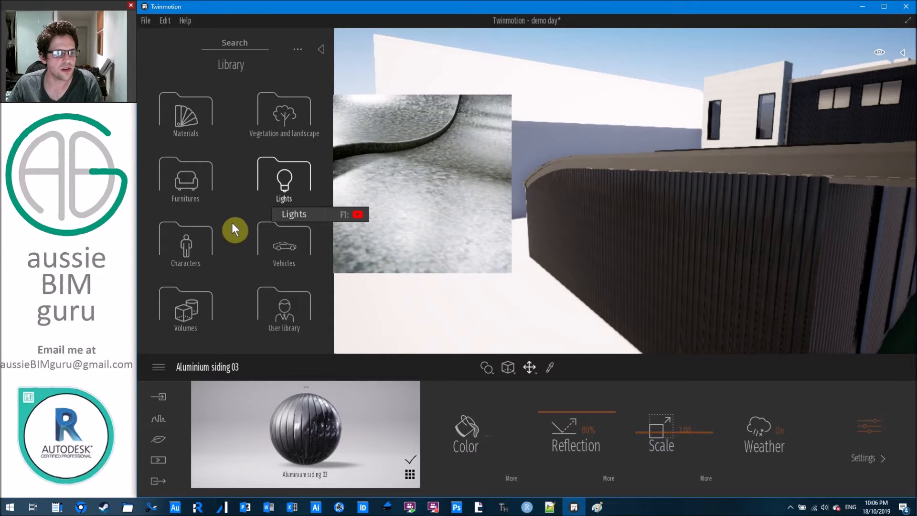
{"action": "left_click", "coordinate": [185, 114]}
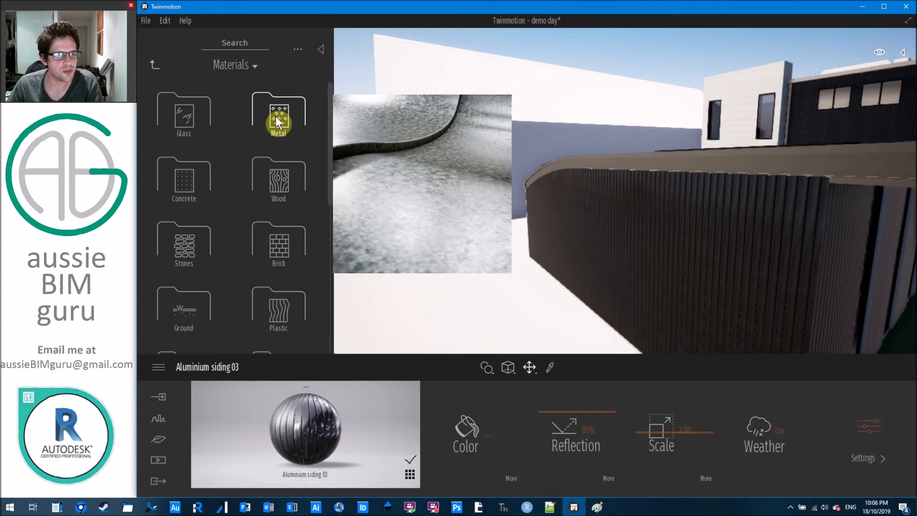
{"action": "left_click", "coordinate": [276, 117]}
{"action": "scroll", "coordinate": [234, 176], "scroll_direction": "down", "scroll_amount": 1}
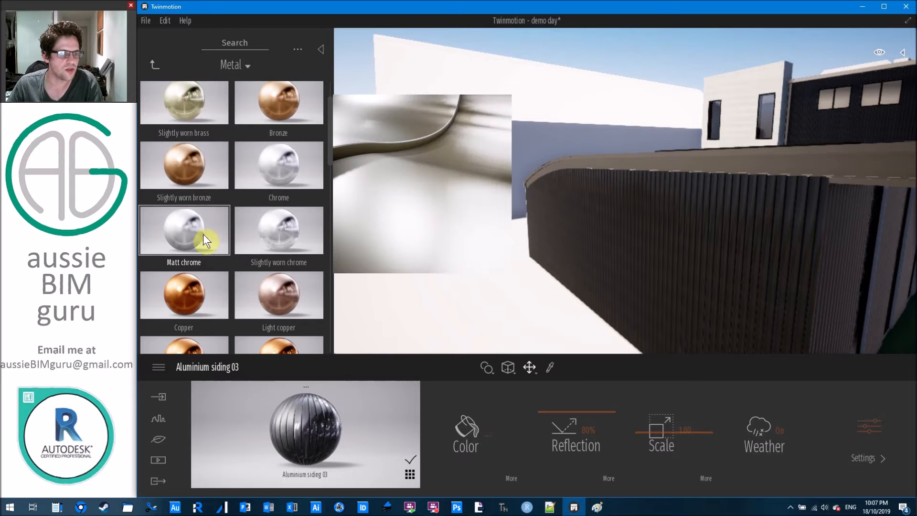
{"action": "scroll", "coordinate": [258, 220], "scroll_direction": "down", "scroll_amount": 3}
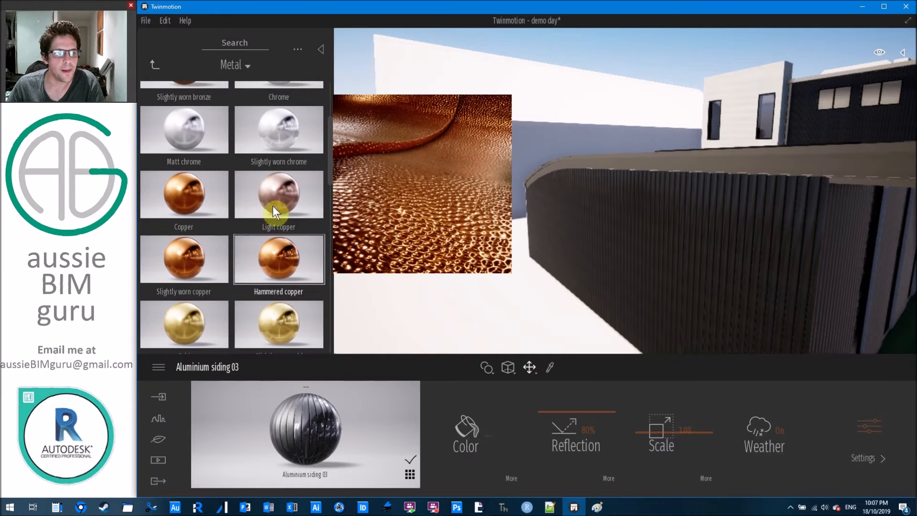
{"action": "scroll", "coordinate": [272, 204], "scroll_direction": "down", "scroll_amount": 5}
Apply Carbon metal to the curved black fence wall and its top trim.
{"action": "left_click_drag", "start_coordinate": [278, 247], "coordinate": [488, 184]}
{"action": "left_click_drag", "start_coordinate": [753, 153], "coordinate": [757, 159]}
{"action": "right_click_drag", "start_coordinate": [758, 159], "coordinate": [232, 180]}
{"action": "left_click_drag", "start_coordinate": [278, 262], "coordinate": [579, 219]}
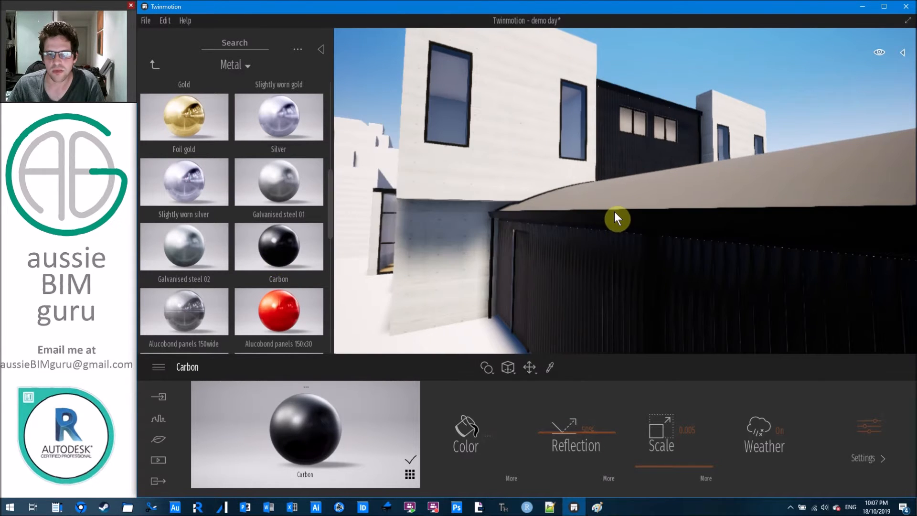
{"action": "key", "text": "w"}
{"action": "right_click_drag", "start_coordinate": [620, 201], "coordinate": [750, 210]}
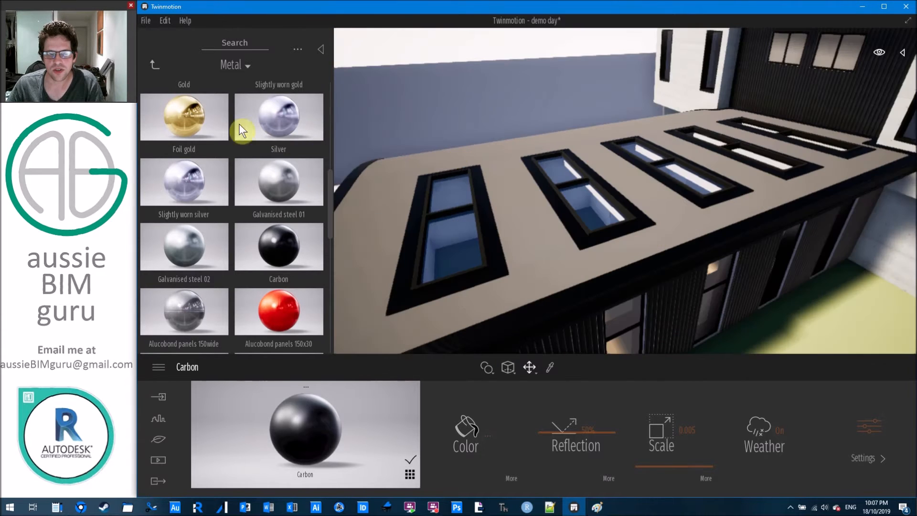
{"action": "left_click", "coordinate": [252, 42]}
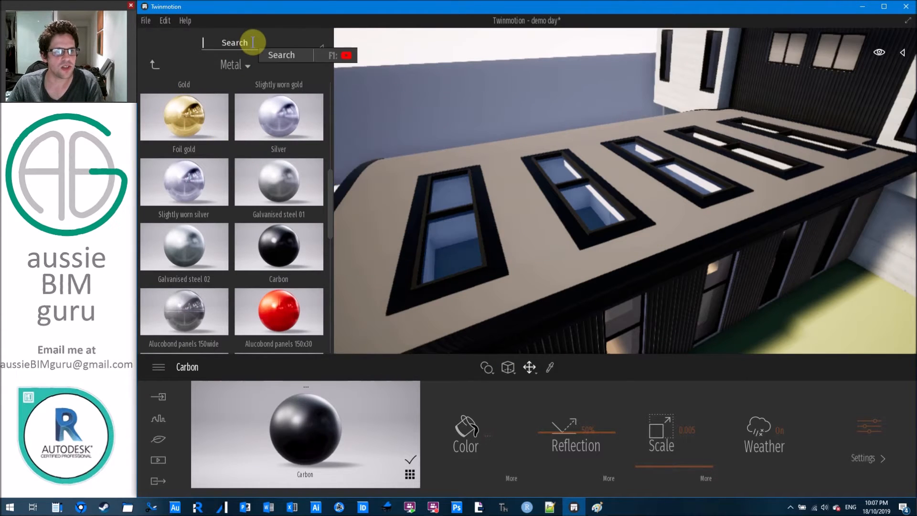
Apply Roof covering 12 from Materials > Roof coverings to the skylight roof.
{"action": "left_click", "coordinate": [157, 64]}
{"action": "scroll", "coordinate": [277, 210], "scroll_direction": "down", "scroll_amount": 2}
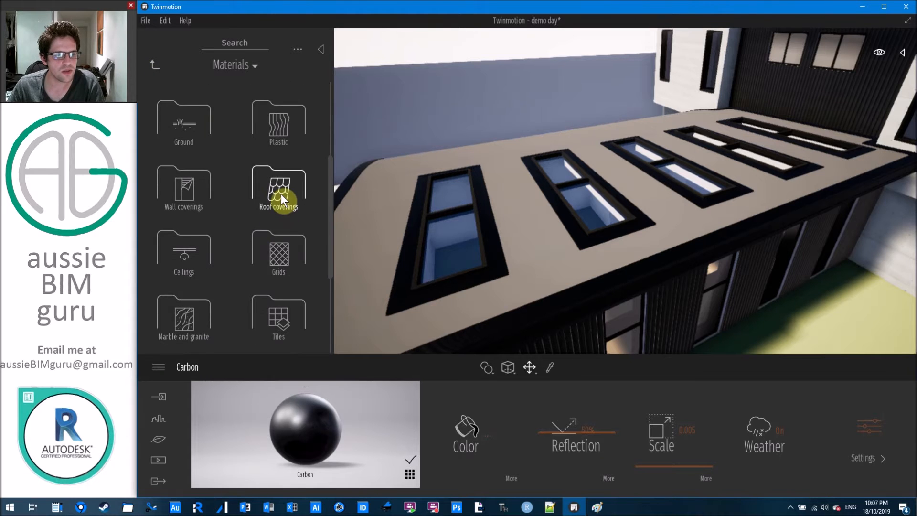
{"action": "left_click", "coordinate": [281, 194]}
{"action": "mouse_move", "coordinate": [241, 175]}
{"action": "scroll", "coordinate": [241, 176], "scroll_direction": "down", "scroll_amount": 3}
{"action": "scroll", "coordinate": [247, 179], "scroll_direction": "down", "scroll_amount": 1}
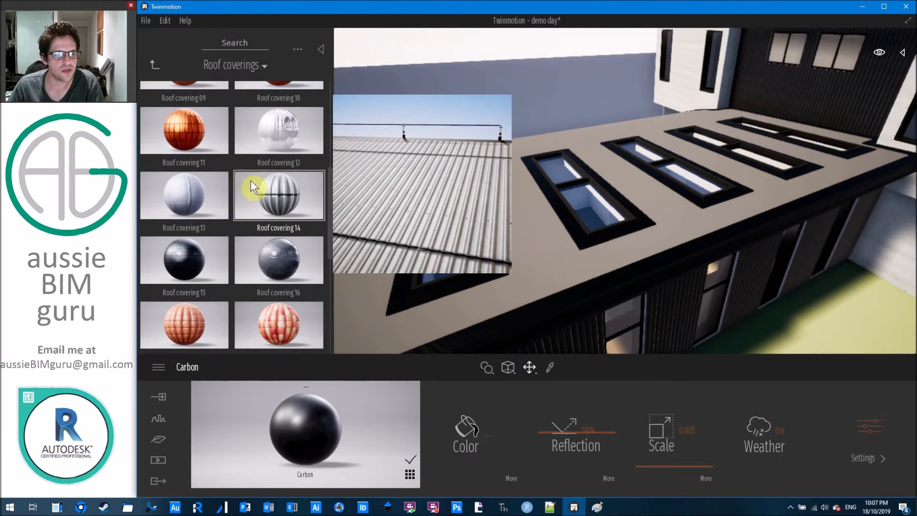
{"action": "scroll", "coordinate": [268, 186], "scroll_direction": "up", "scroll_amount": 1}
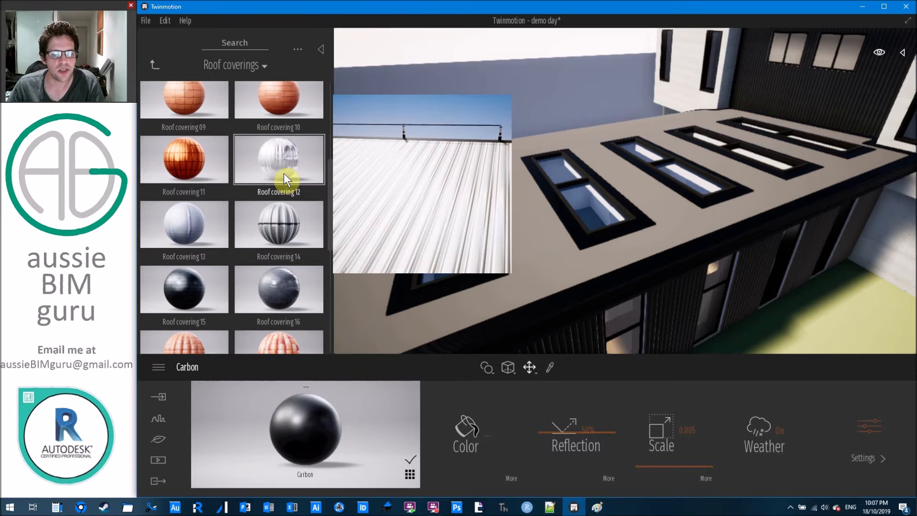
{"action": "left_click_drag", "start_coordinate": [282, 168], "coordinate": [522, 195]}
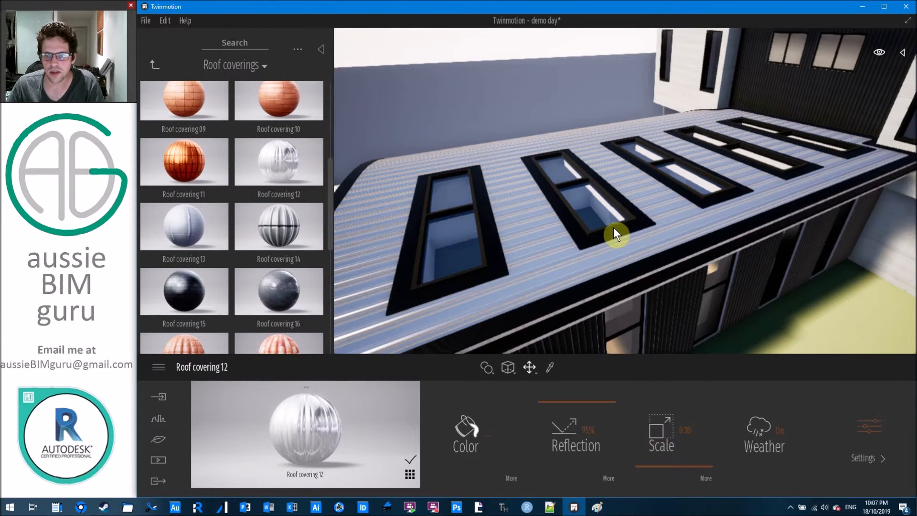
{"action": "scroll", "coordinate": [652, 189], "scroll_direction": "down", "scroll_amount": 3}
{"action": "scroll", "coordinate": [653, 187], "scroll_direction": "down", "scroll_amount": 2}
{"action": "middle_click_drag", "start_coordinate": [654, 188], "coordinate": [578, 272]}
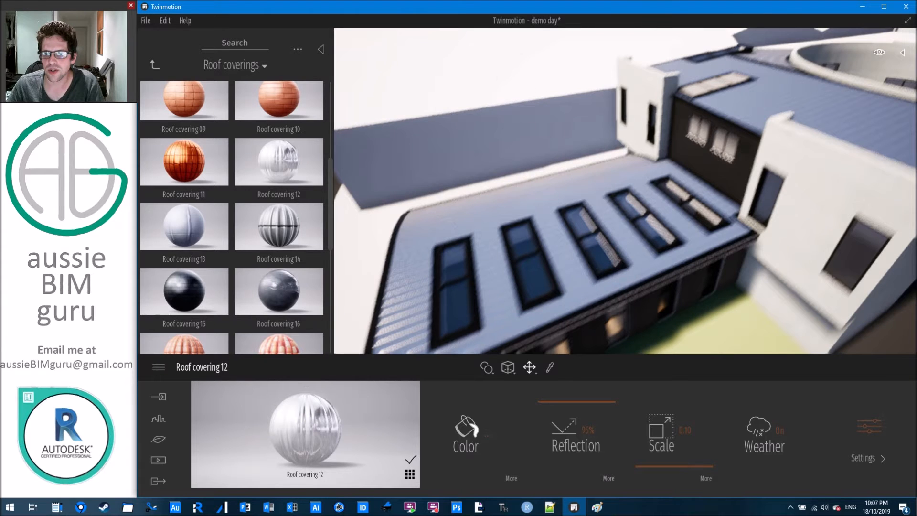
{"action": "middle_click_drag", "start_coordinate": [711, 138], "coordinate": [723, 108]}
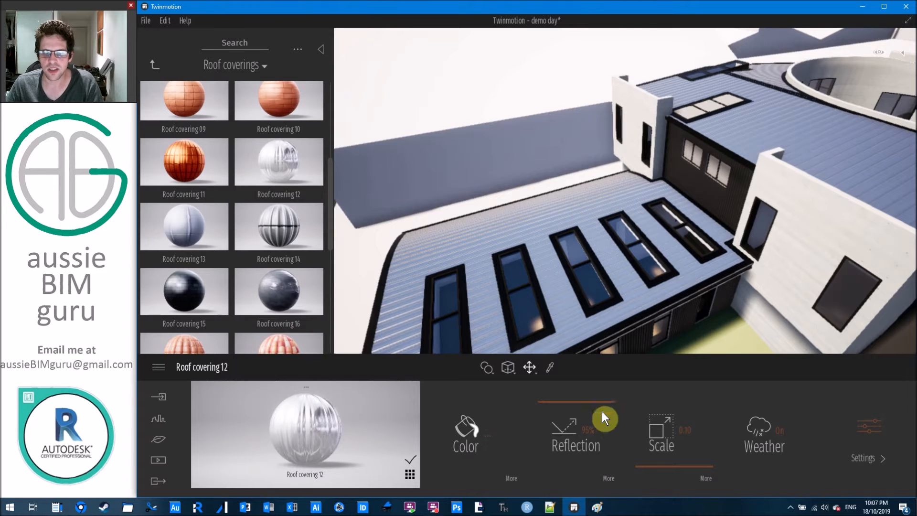
Switch application to the single object and rotate the roof texture 90°.
{"action": "left_click", "coordinate": [486, 368]}
{"action": "left_click", "coordinate": [482, 344]}
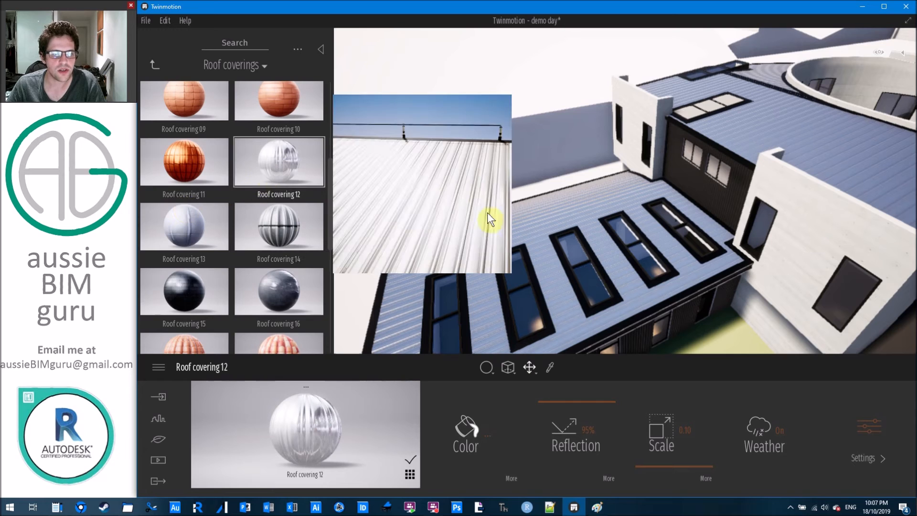
{"action": "left_click", "coordinate": [704, 478]}
{"action": "left_click", "coordinate": [680, 443]}
{"action": "left_click", "coordinate": [685, 429]}
{"action": "type", "text": "9"}
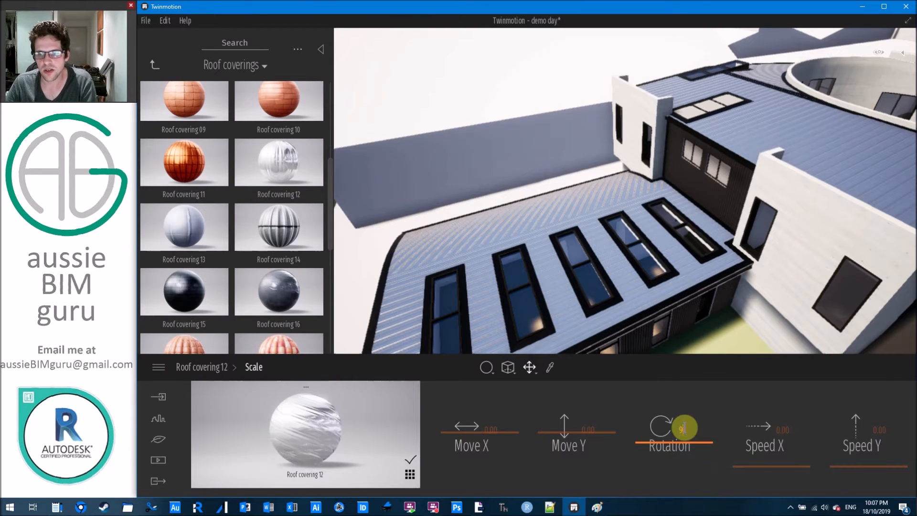
{"action": "type", "text": "0"}
{"action": "key", "text": "Return"}
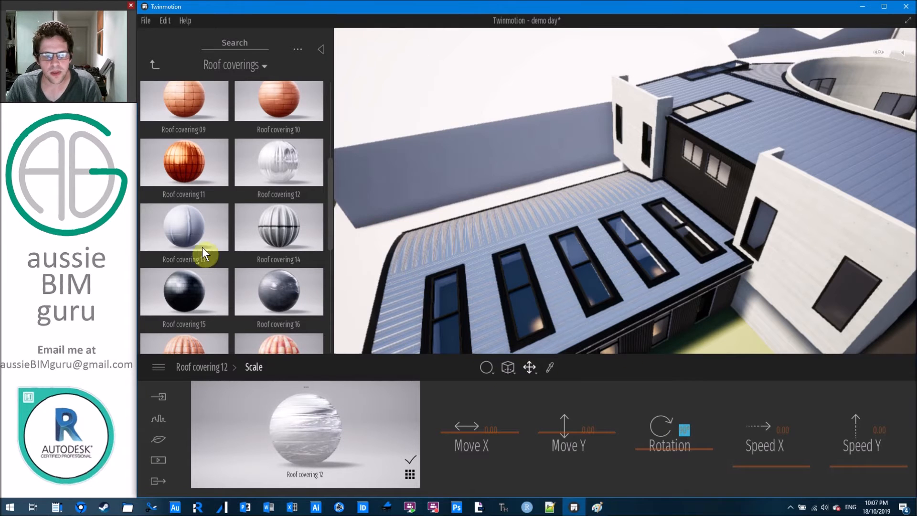
{"action": "left_click", "coordinate": [546, 261]}
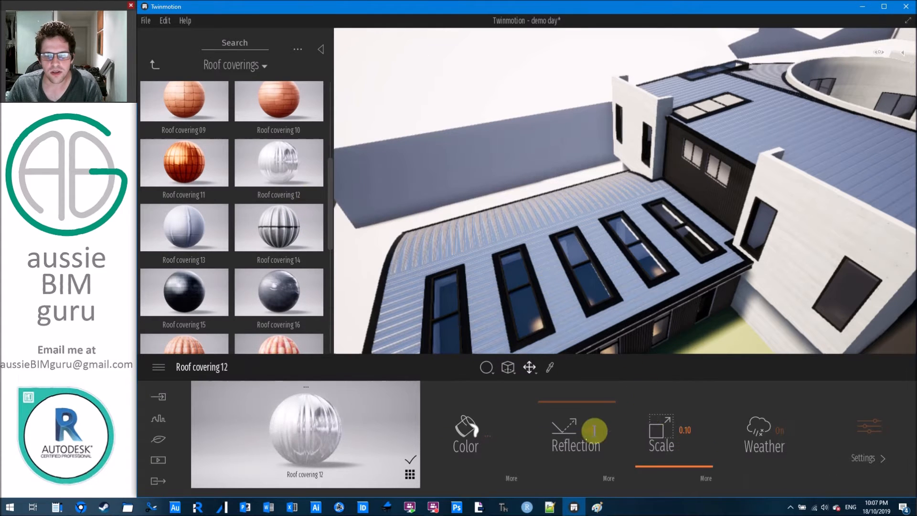
{"action": "left_click", "coordinate": [699, 476]}
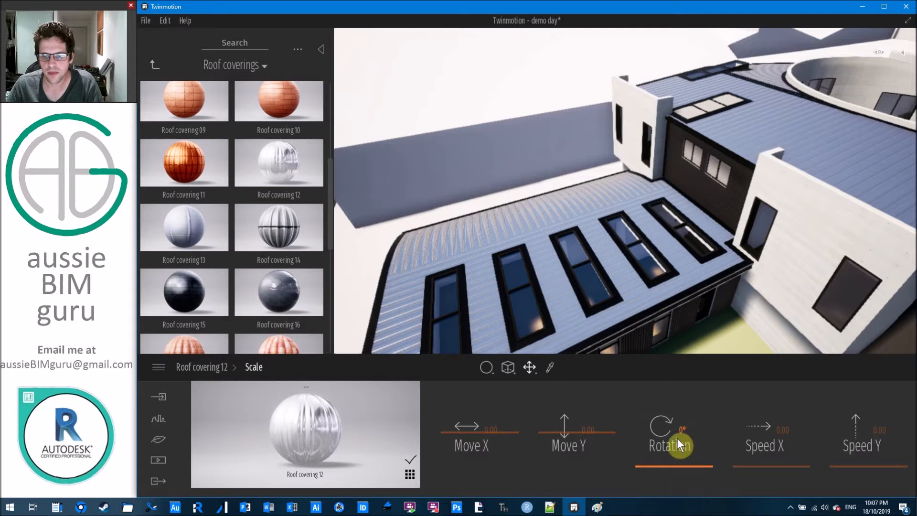
{"action": "left_click", "coordinate": [682, 428]}
{"action": "key", "text": "Return"}
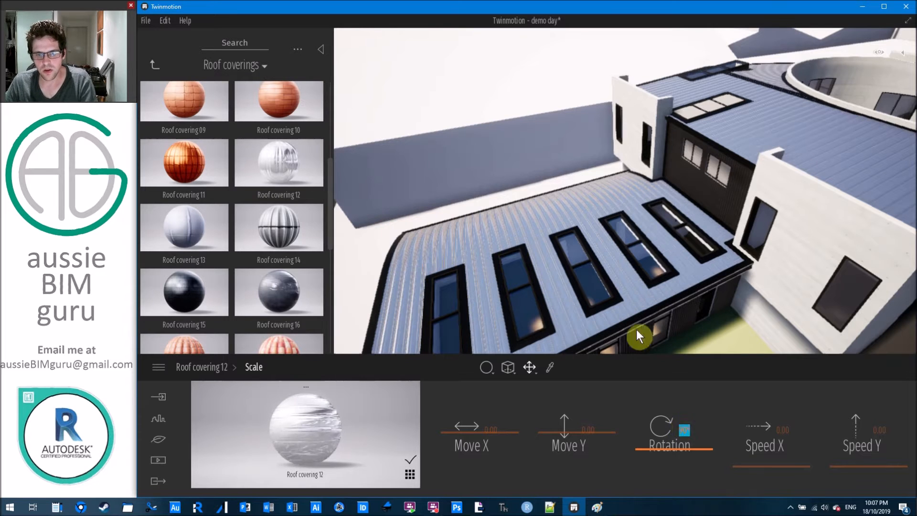
Orbit the view across the building toward the side wall and lawn.
{"action": "right_click_drag", "start_coordinate": [588, 273], "coordinate": [542, 227]}
{"action": "middle_click_drag", "start_coordinate": [542, 227], "coordinate": [528, 348]}
{"action": "right_click_drag", "start_coordinate": [530, 256], "coordinate": [684, 237]}
{"action": "right_click_drag", "start_coordinate": [563, 253], "coordinate": [611, 218]}
{"action": "key", "text": "w"}
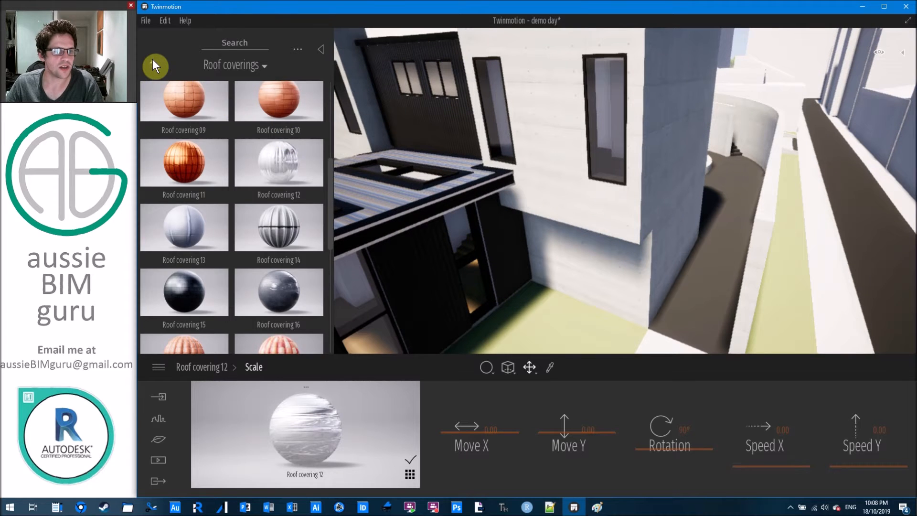
From Materials > Glass, apply Clear glass then Reflective glass to the windows.
{"action": "left_click", "coordinate": [154, 66]}
{"action": "left_click", "coordinate": [184, 116]}
{"action": "mouse_move", "coordinate": [207, 117]}
{"action": "left_click_drag", "start_coordinate": [210, 117], "coordinate": [608, 113]}
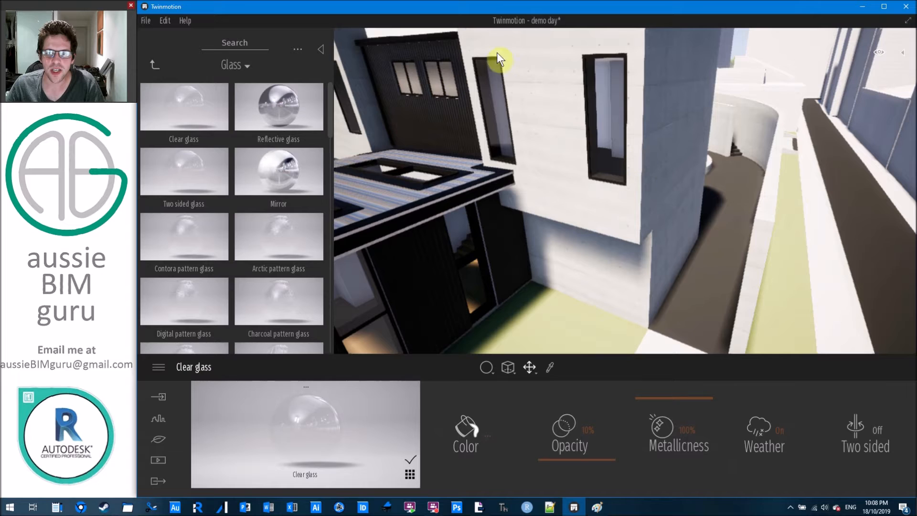
{"action": "mouse_move", "coordinate": [287, 110]}
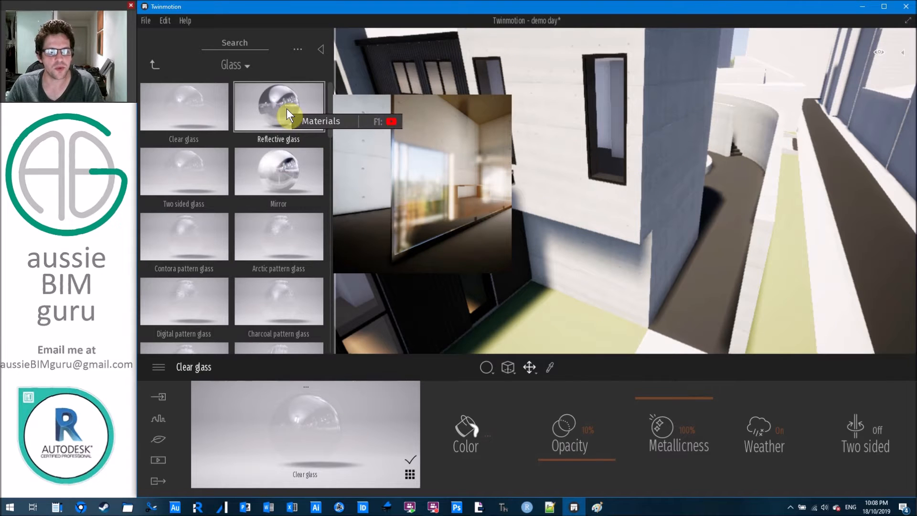
{"action": "left_click_drag", "start_coordinate": [287, 109], "coordinate": [598, 111]}
{"action": "right_click_drag", "start_coordinate": [592, 254], "coordinate": [621, 227]}
Fly the camera into the courtyard beside the circular planter and return to Materials categories.
{"action": "key", "text": "d"}
{"action": "key", "text": "w"}
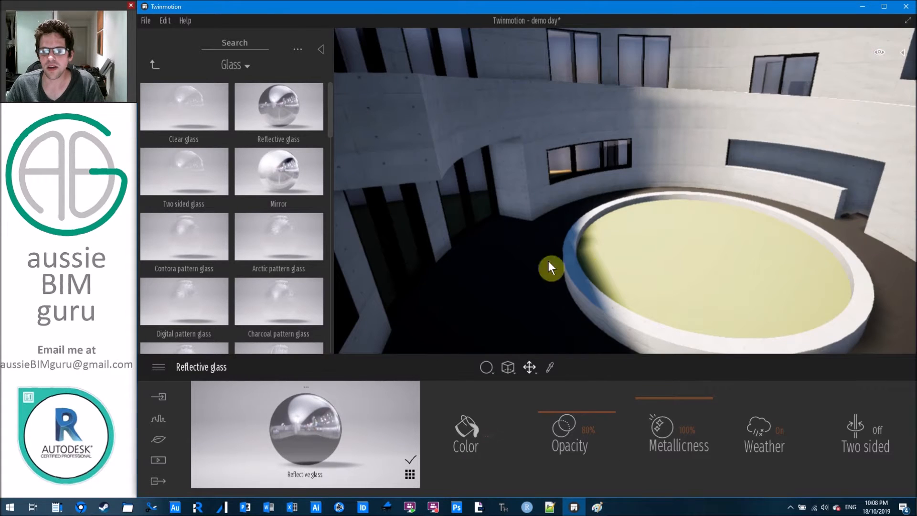
{"action": "right_click_drag", "start_coordinate": [597, 307], "coordinate": [644, 297]}
{"action": "key", "text": "s"}
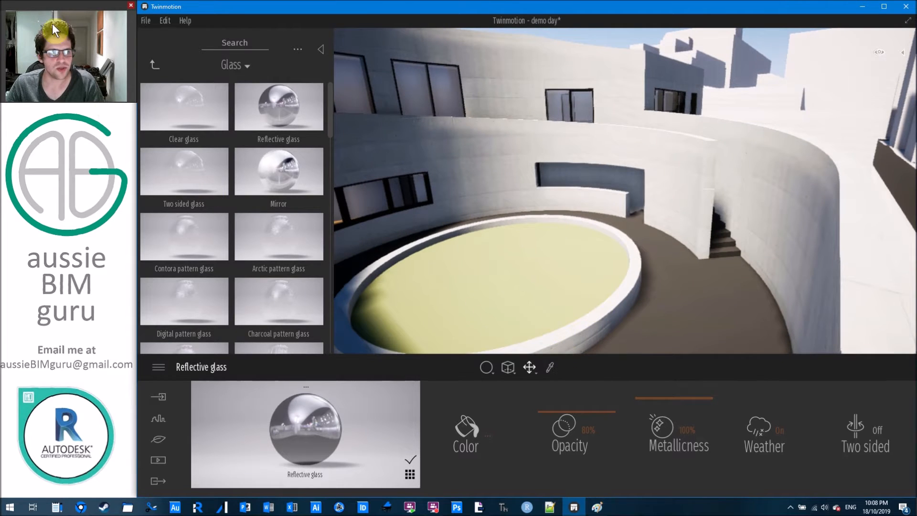
{"action": "left_click", "coordinate": [155, 66]}
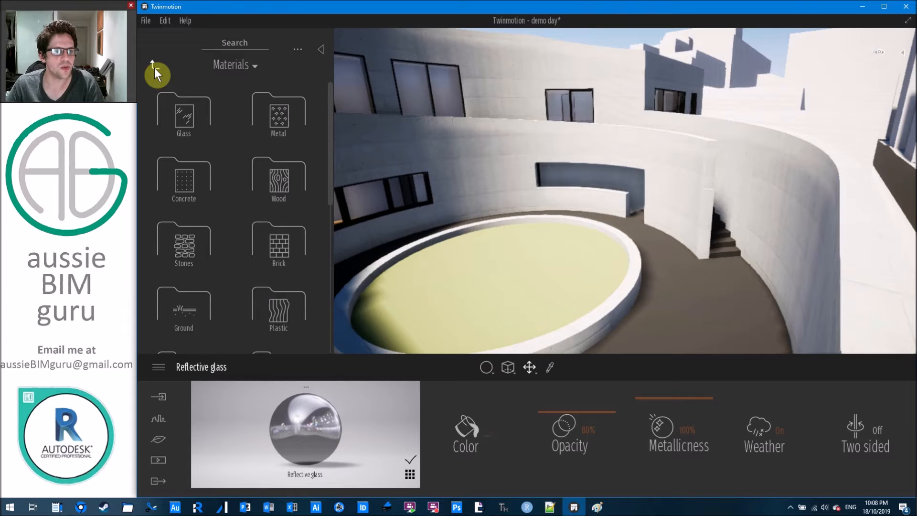
Darken the courtyard floor material's colour to mid grey.
{"action": "scroll", "coordinate": [205, 190], "scroll_direction": "down", "scroll_amount": 2}
{"action": "left_click", "coordinate": [190, 194]}
{"action": "mouse_move", "coordinate": [215, 155]}
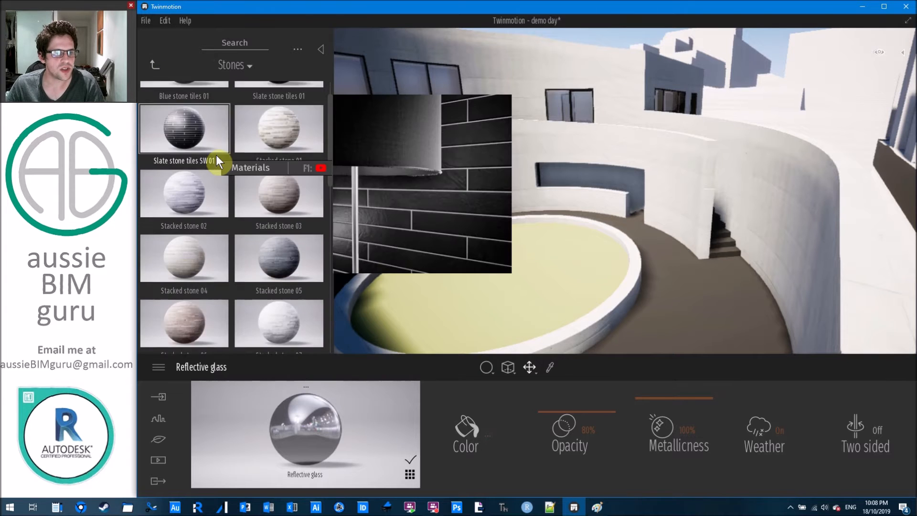
{"action": "scroll", "coordinate": [216, 154], "scroll_direction": "down", "scroll_amount": 2}
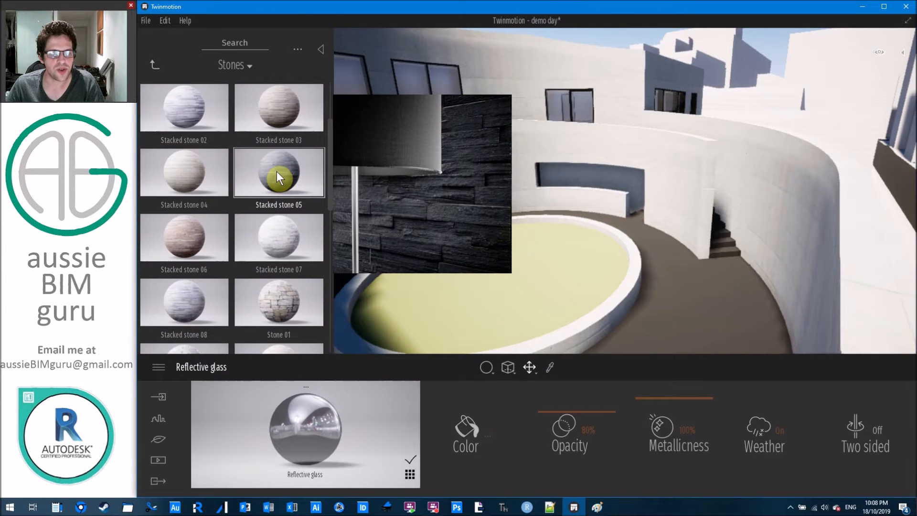
{"action": "scroll", "coordinate": [275, 171], "scroll_direction": "down", "scroll_amount": 6}
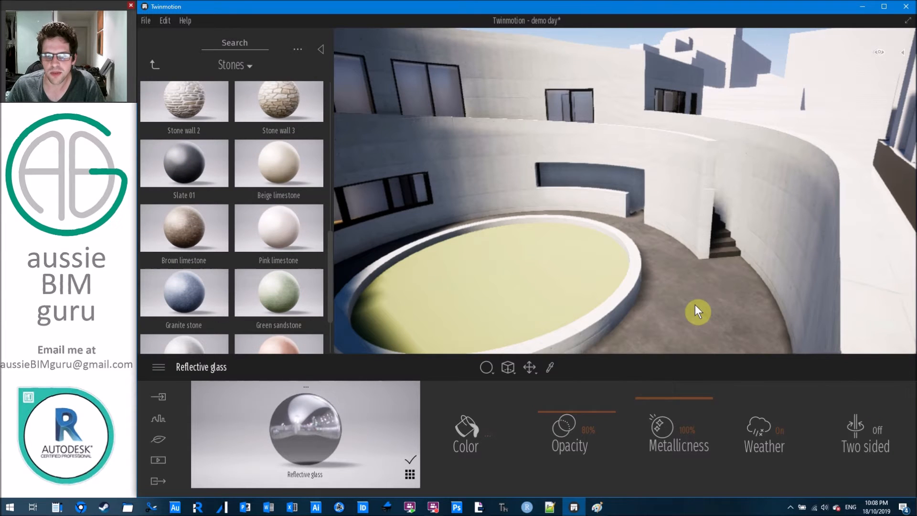
{"action": "left_click", "coordinate": [695, 304]}
{"action": "left_click", "coordinate": [524, 432]}
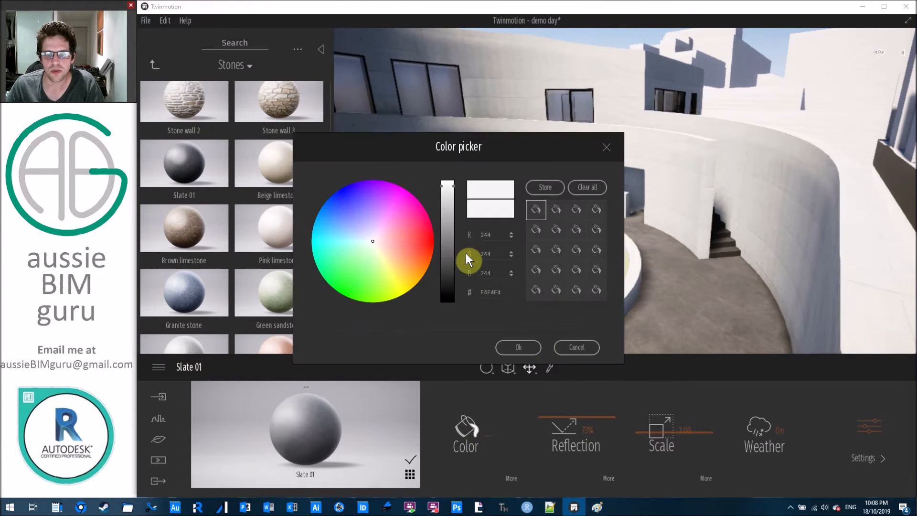
{"action": "left_click_drag", "start_coordinate": [457, 191], "coordinate": [457, 255]}
{"action": "left_click", "coordinate": [521, 347]}
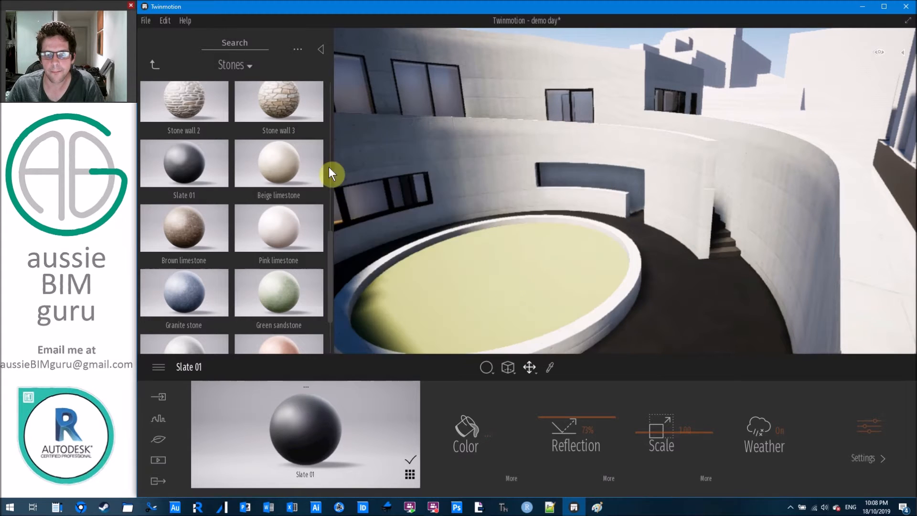
Apply Slate 01 to the floor by the stairs and darken it to grey 107.
{"action": "right_click_drag", "start_coordinate": [478, 191], "coordinate": [621, 219]}
{"action": "right_click_drag", "start_coordinate": [458, 143], "coordinate": [411, 148]}
{"action": "left_click_drag", "start_coordinate": [586, 183], "coordinate": [788, 242]}
{"action": "left_click", "coordinate": [470, 407]}
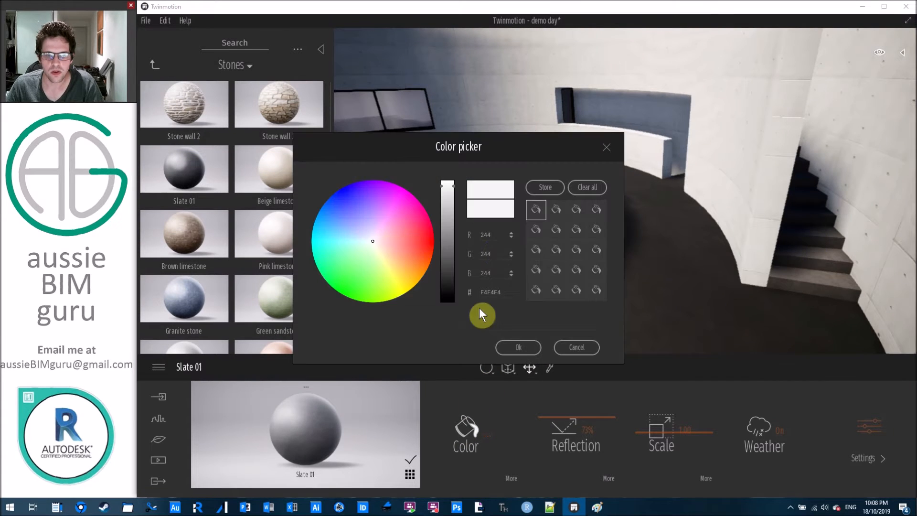
{"action": "left_click_drag", "start_coordinate": [457, 205], "coordinate": [453, 251]}
{"action": "left_click", "coordinate": [532, 350]}
Clad the circular planter rim in Stone wall 2, then swap it to Stone wall 3.
{"action": "mouse_move", "coordinate": [628, 266]}
{"action": "right_mouse_down"}
{"action": "mouse_move", "coordinate": [613, 256]}
{"action": "mouse_move", "coordinate": [477, 244]}
{"action": "mouse_move", "coordinate": [618, 258]}
{"action": "right_mouse_up"}
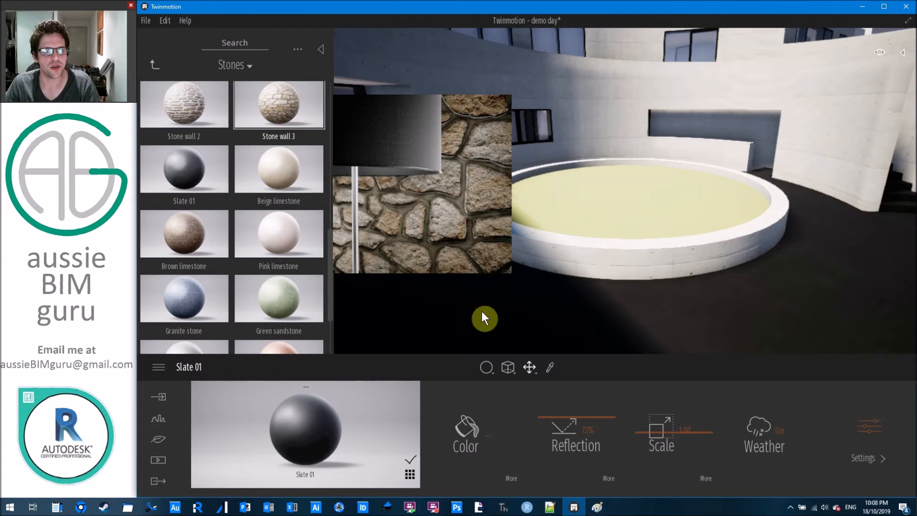
{"action": "left_click", "coordinate": [492, 374]}
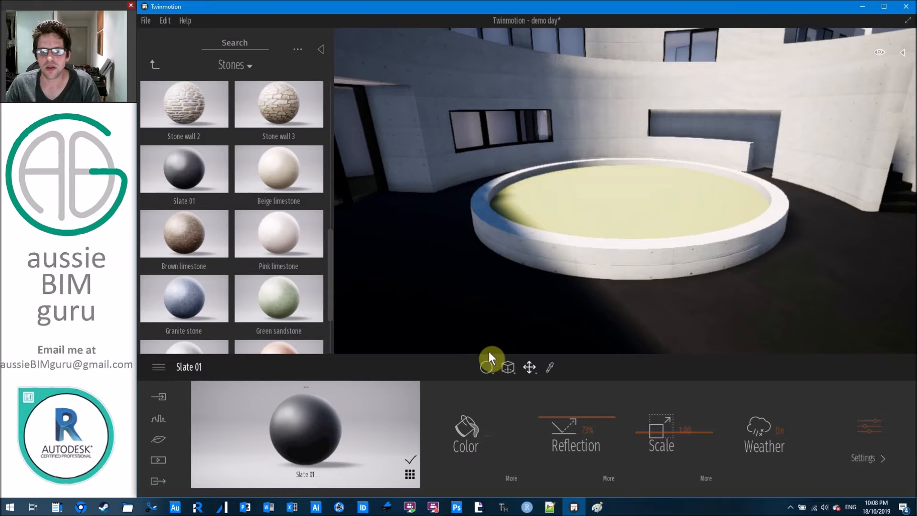
{"action": "mouse_move", "coordinate": [185, 93]}
{"action": "left_click_drag", "start_coordinate": [184, 94], "coordinate": [534, 245]}
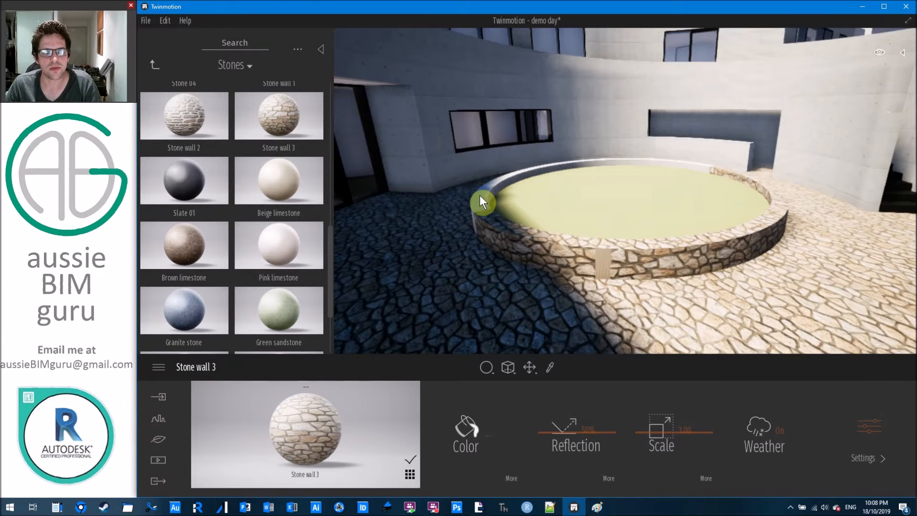
{"action": "left_click_drag", "start_coordinate": [480, 195], "coordinate": [481, 195]}
{"action": "right_click_drag", "start_coordinate": [567, 180], "coordinate": [401, 172]}
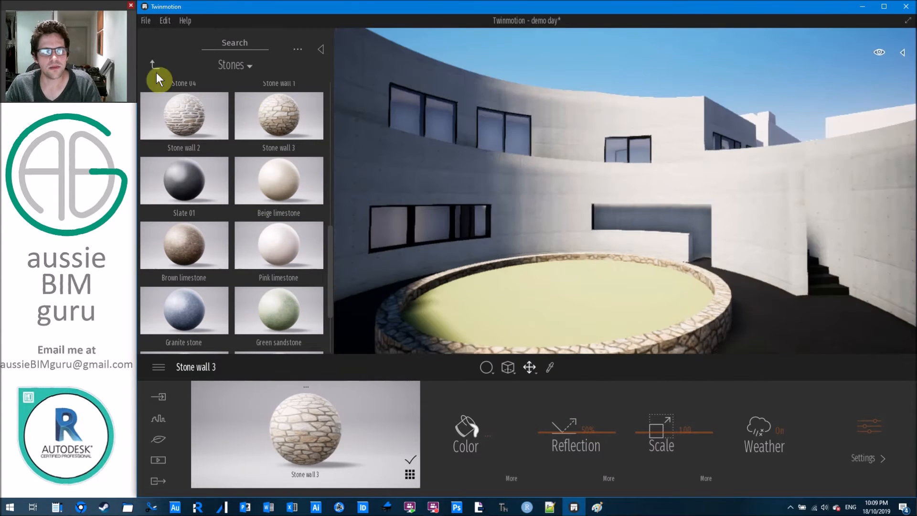
{"action": "left_click", "coordinate": [153, 64]}
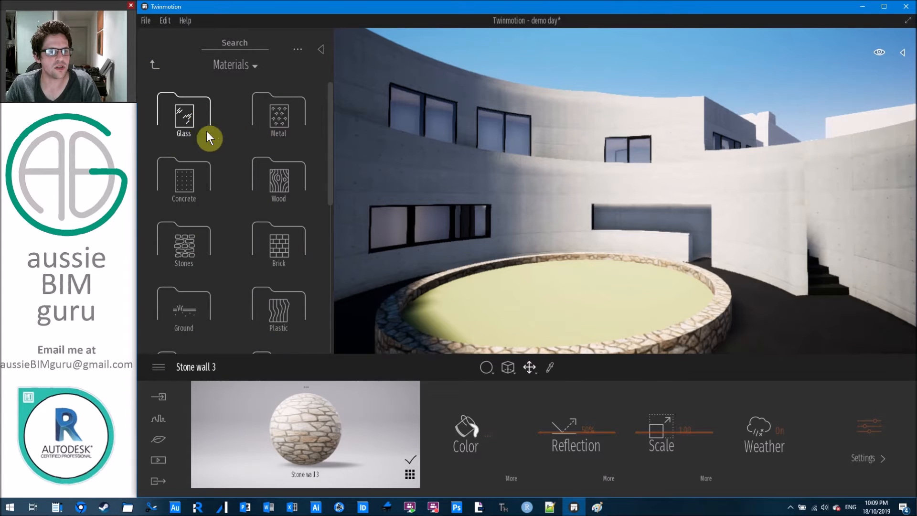
Try Grass 4 and Grass 1 from the Nature grass materials on the ground.
{"action": "scroll", "coordinate": [182, 256], "scroll_direction": "down", "scroll_amount": 1}
{"action": "left_click", "coordinate": [185, 260]}
{"action": "left_click", "coordinate": [265, 111]}
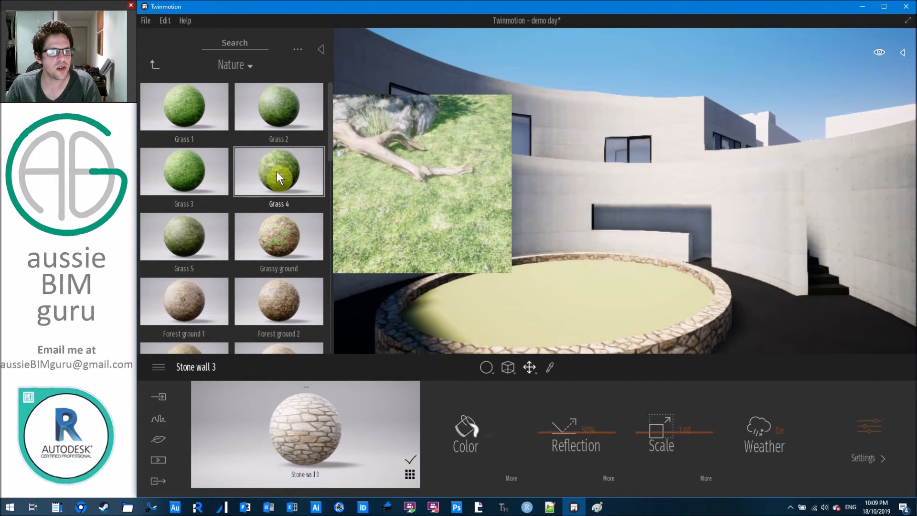
{"action": "left_click_drag", "start_coordinate": [277, 171], "coordinate": [562, 309]}
{"action": "middle_click_drag", "start_coordinate": [563, 308], "coordinate": [417, 199]}
{"action": "mouse_move", "coordinate": [173, 107]}
{"action": "left_click_drag", "start_coordinate": [173, 108], "coordinate": [584, 245]}
Apply Grass 3 to the lawn strips beside the building.
{"action": "right_click_drag", "start_coordinate": [648, 231], "coordinate": [411, 231]}
{"action": "key", "text": "w"}
{"action": "right_click_drag", "start_coordinate": [411, 313], "coordinate": [583, 313]}
{"action": "left_click", "coordinate": [495, 371]}
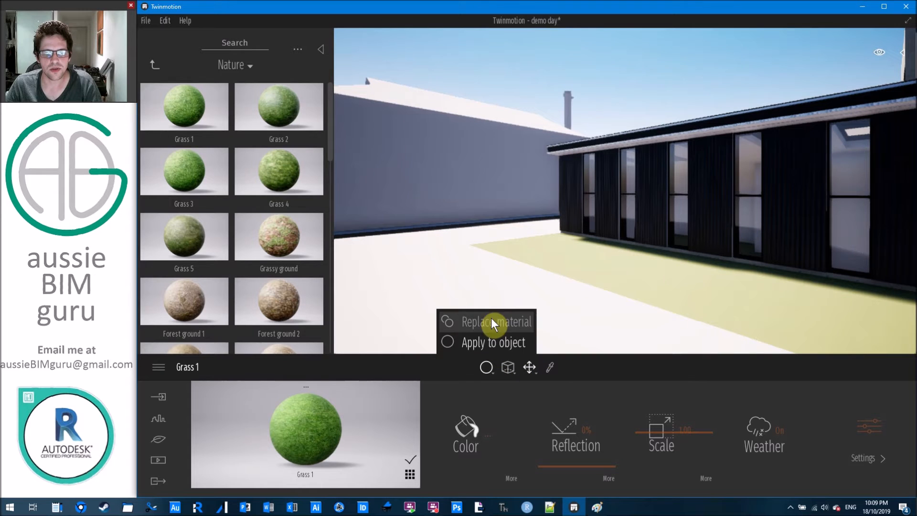
{"action": "left_click_drag", "start_coordinate": [195, 170], "coordinate": [606, 259]}
{"action": "right_click_drag", "start_coordinate": [606, 259], "coordinate": [779, 281]}
{"action": "key", "text": "s"}
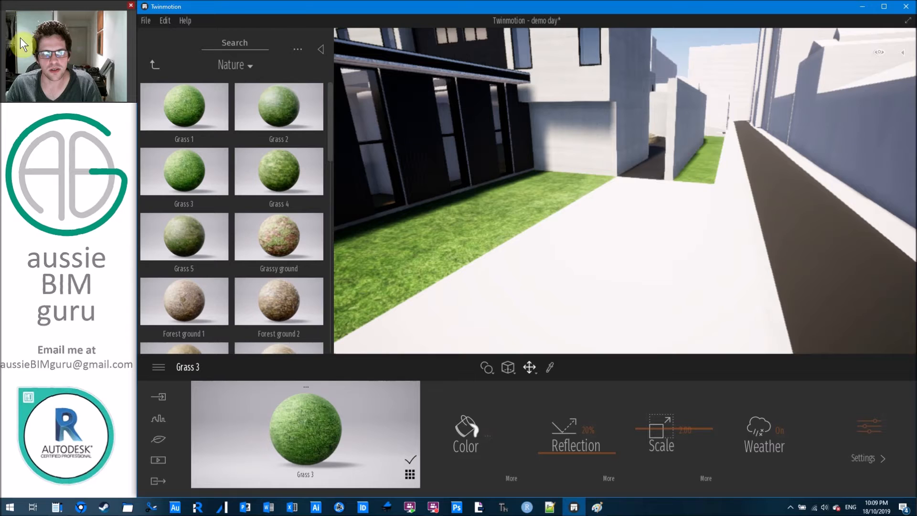
Browse to the Ground > Manmade materials and pick up the path's Asphalt 1.
{"action": "left_click", "coordinate": [155, 65]}
{"action": "left_click", "coordinate": [154, 65]}
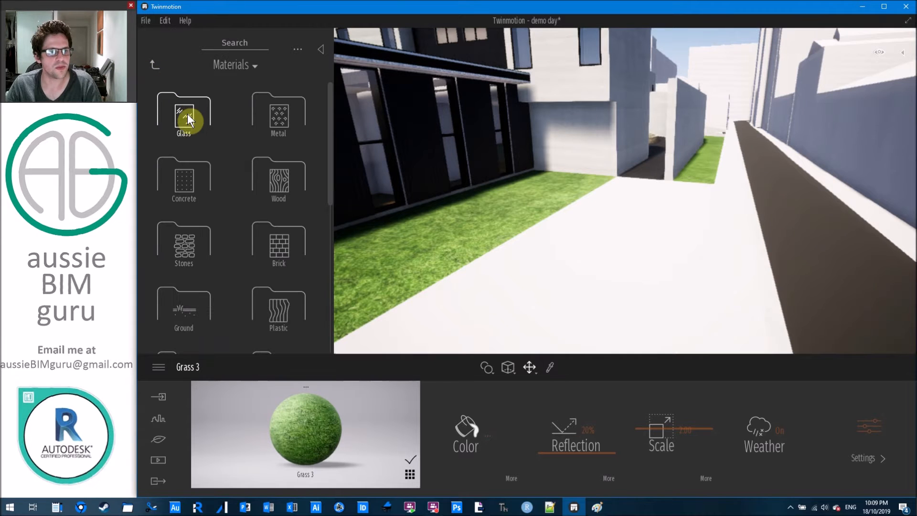
{"action": "left_click", "coordinate": [184, 316]}
{"action": "left_click", "coordinate": [185, 115]}
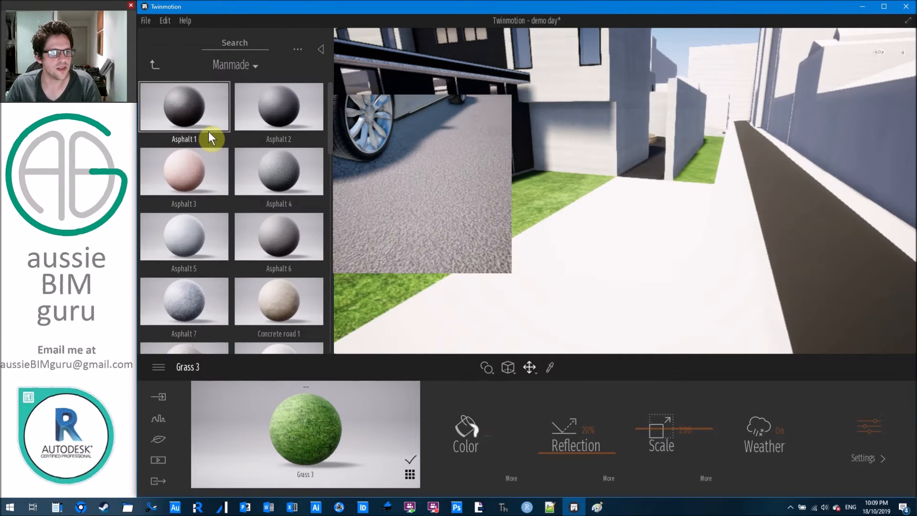
{"action": "left_click", "coordinate": [825, 255]}
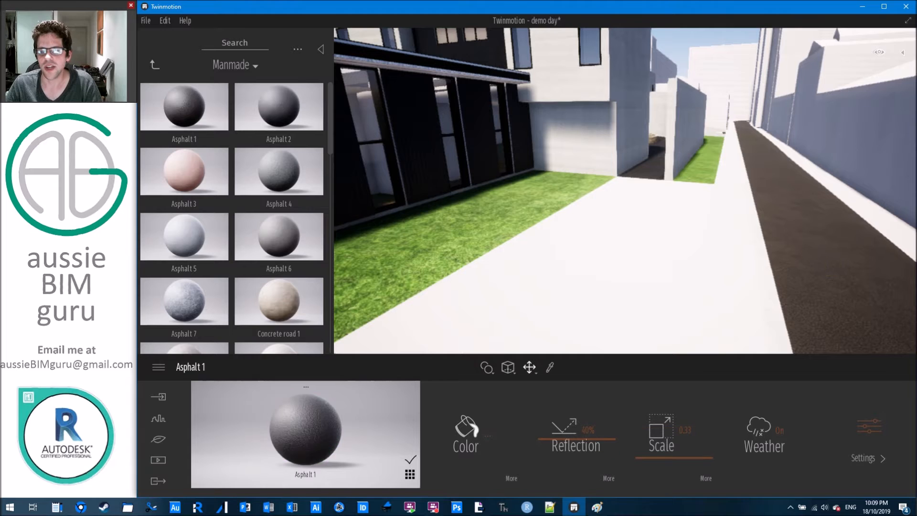
{"action": "right_click_drag", "start_coordinate": [825, 255], "coordinate": [809, 257]}
{"action": "key", "text": "d"}
{"action": "scroll", "coordinate": [242, 188], "scroll_direction": "down", "scroll_amount": 3}
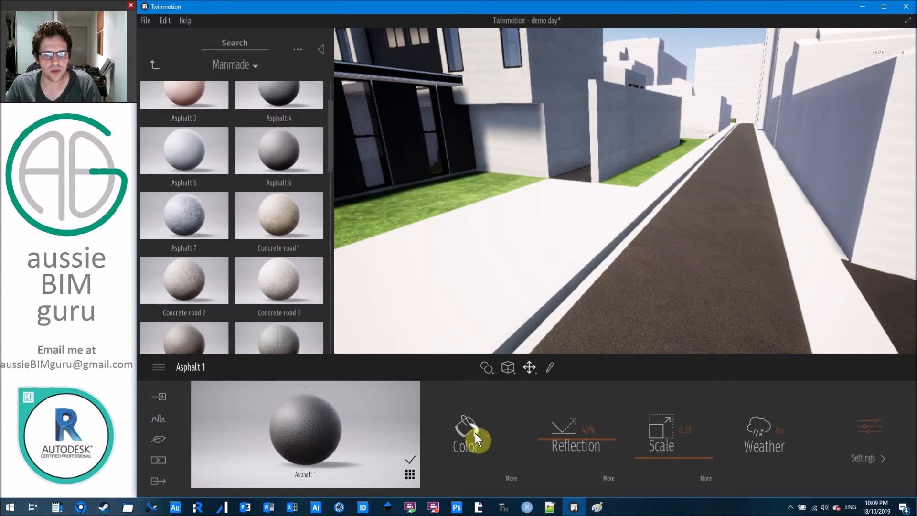
Apply Concrete road 3 to the sidewalk, then browse the Stones materials.
{"action": "left_click_drag", "start_coordinate": [288, 279], "coordinate": [585, 265]}
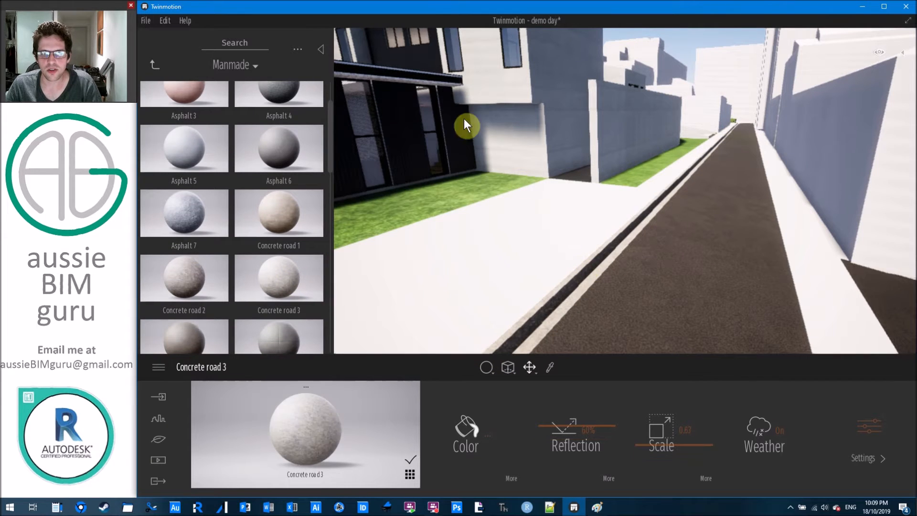
{"action": "left_click", "coordinate": [154, 66]}
{"action": "left_click", "coordinate": [158, 66]}
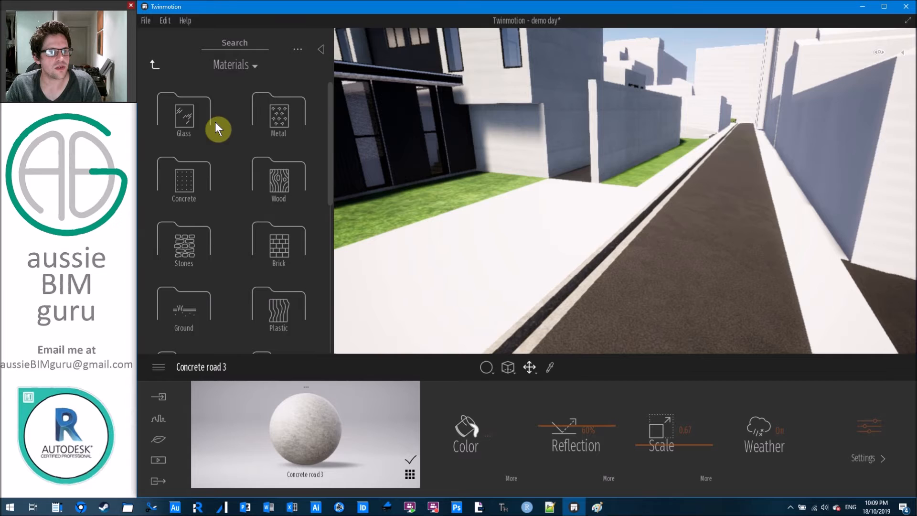
{"action": "left_click", "coordinate": [244, 38]}
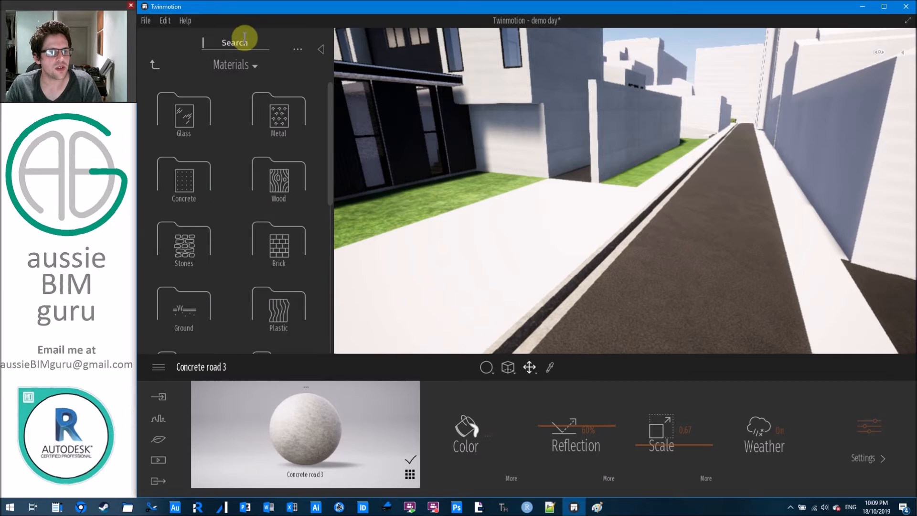
{"action": "left_click", "coordinate": [188, 246]}
{"action": "scroll", "coordinate": [191, 203], "scroll_direction": "down", "scroll_amount": 3}
{"action": "scroll", "coordinate": [191, 203], "scroll_direction": "down", "scroll_amount": 4}
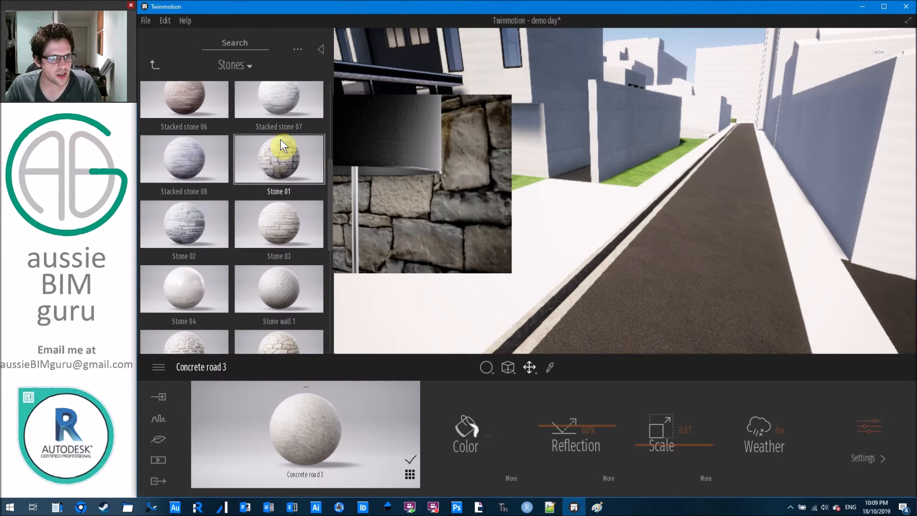
{"action": "scroll", "coordinate": [271, 188], "scroll_direction": "down", "scroll_amount": 1}
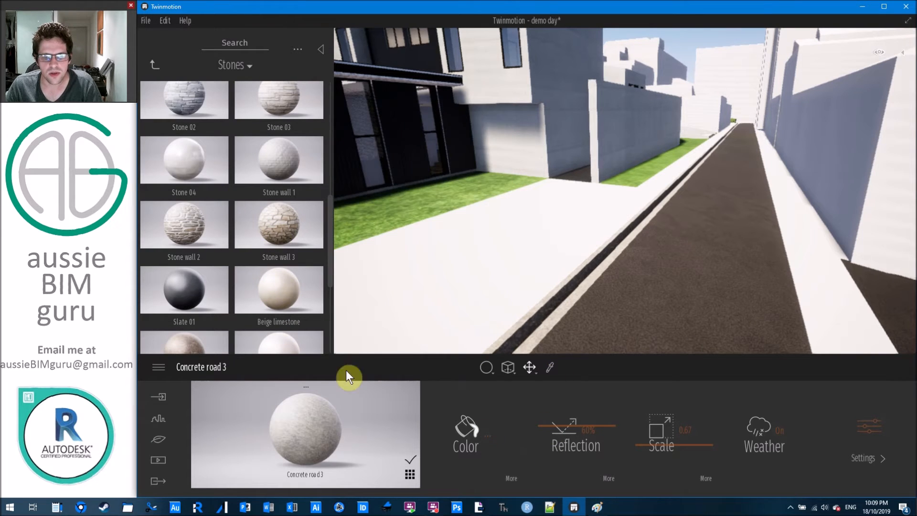
In Replace material mode, pave the walkway with Stone wall 2 cobblestones.
{"action": "left_click", "coordinate": [489, 370]}
{"action": "left_click", "coordinate": [490, 320]}
{"action": "left_click_drag", "start_coordinate": [188, 231], "coordinate": [503, 257]}
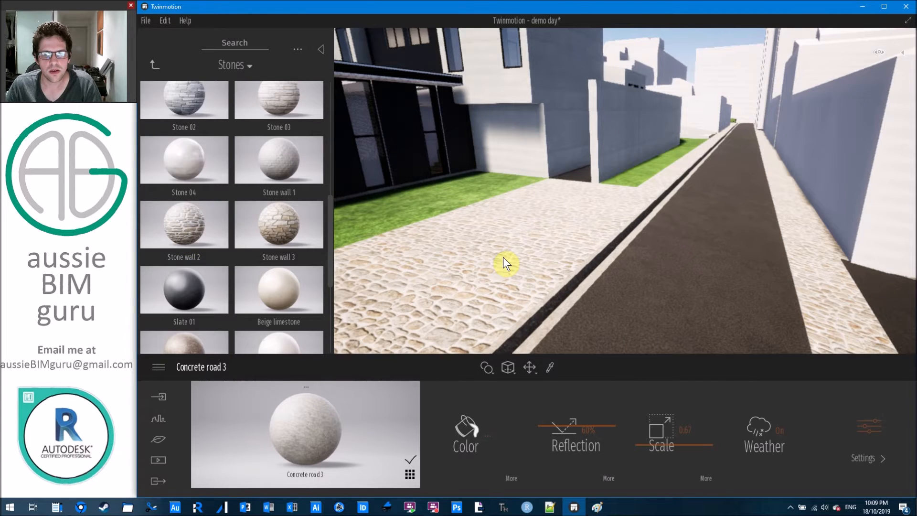
{"action": "mouse_move", "coordinate": [282, 167]}
{"action": "scroll", "coordinate": [281, 162], "scroll_direction": "down", "scroll_amount": 5}
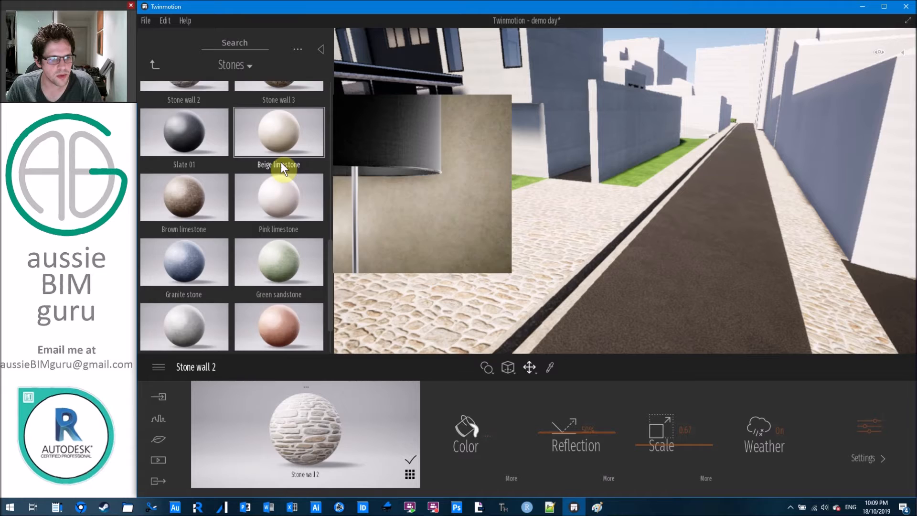
{"action": "scroll", "coordinate": [281, 162], "scroll_direction": "up", "scroll_amount": 4}
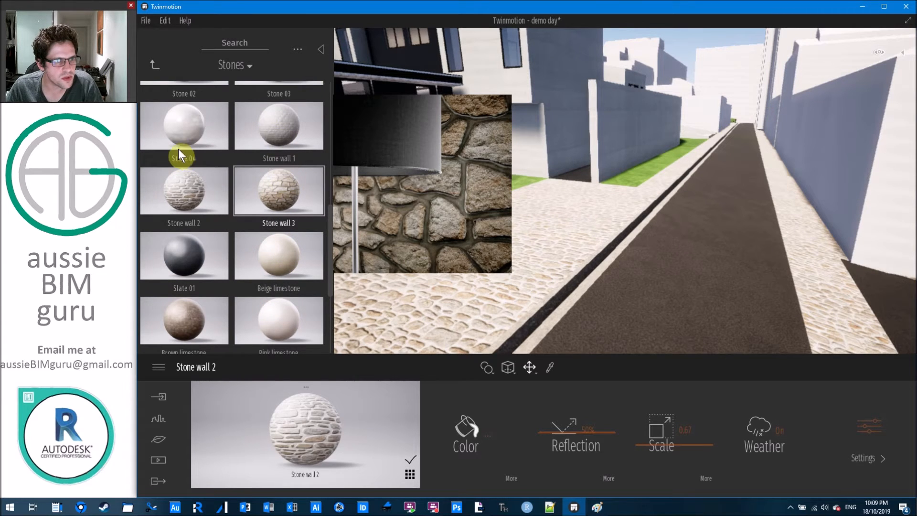
{"action": "scroll", "coordinate": [182, 150], "scroll_direction": "up", "scroll_amount": 5}
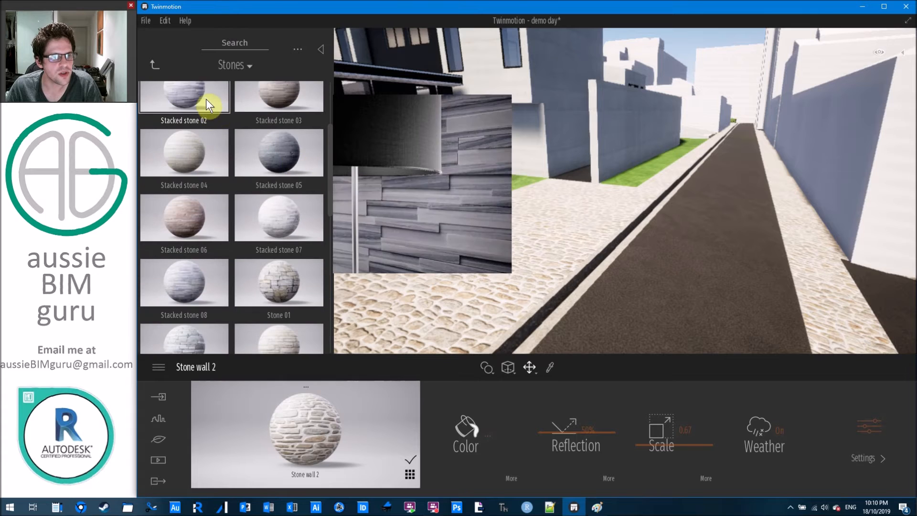
{"action": "scroll", "coordinate": [282, 138], "scroll_direction": "up", "scroll_amount": 3}
Search the Materials library for 'path', then for 'brick'.
{"action": "left_click", "coordinate": [256, 42]}
{"action": "type", "text": "PAT"}
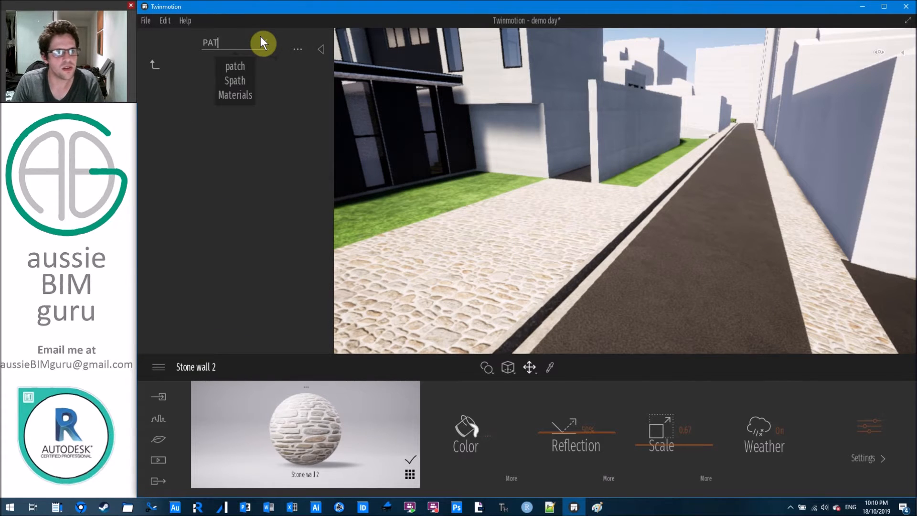
{"action": "key", "text": "BackSpace"}
{"action": "key", "text": "BackSpace"}
{"action": "key", "text": "BackSpace"}
{"action": "type", "text": "patrh"}
{"action": "key", "text": "BackSpace"}
{"action": "key", "text": "BackSpace"}
{"action": "type", "text": "h"}
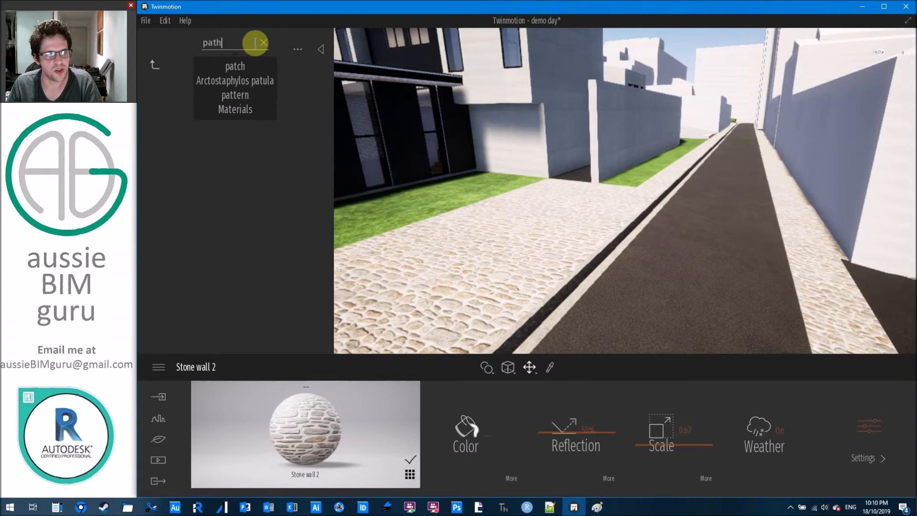
{"action": "key", "text": "Return"}
{"action": "left_click", "coordinate": [250, 67]}
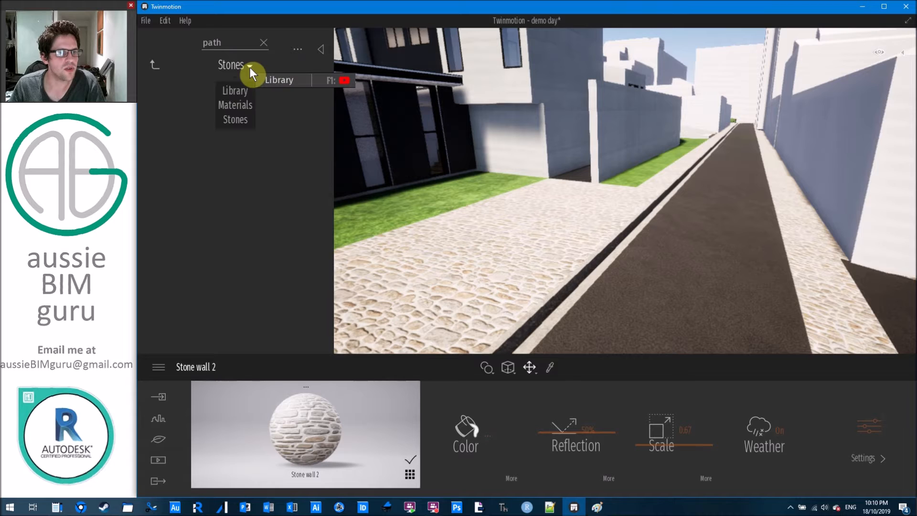
{"action": "left_click", "coordinate": [241, 104]}
{"action": "left_click", "coordinate": [251, 27]}
{"action": "type", "text": "path"}
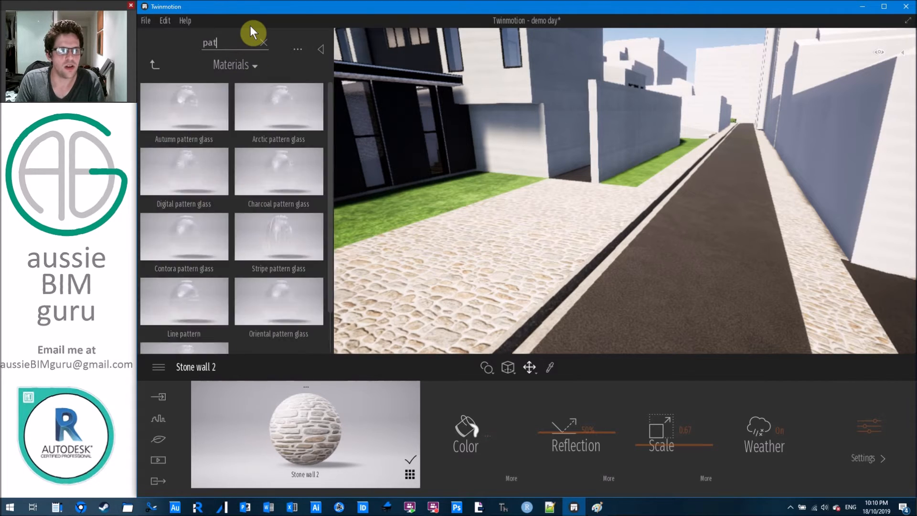
{"action": "key", "text": "BackSpace"}
{"action": "key", "text": "BackSpace"}
{"action": "key", "text": "BackSpace"}
{"action": "key", "text": "BackSpace"}
{"action": "type", "text": "brick"}
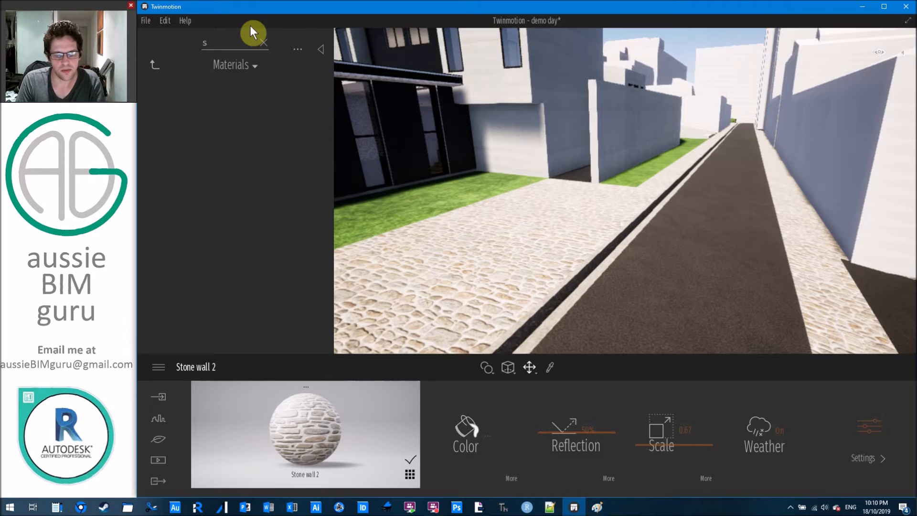
{"action": "scroll", "coordinate": [230, 138], "scroll_direction": "down", "scroll_amount": 1}
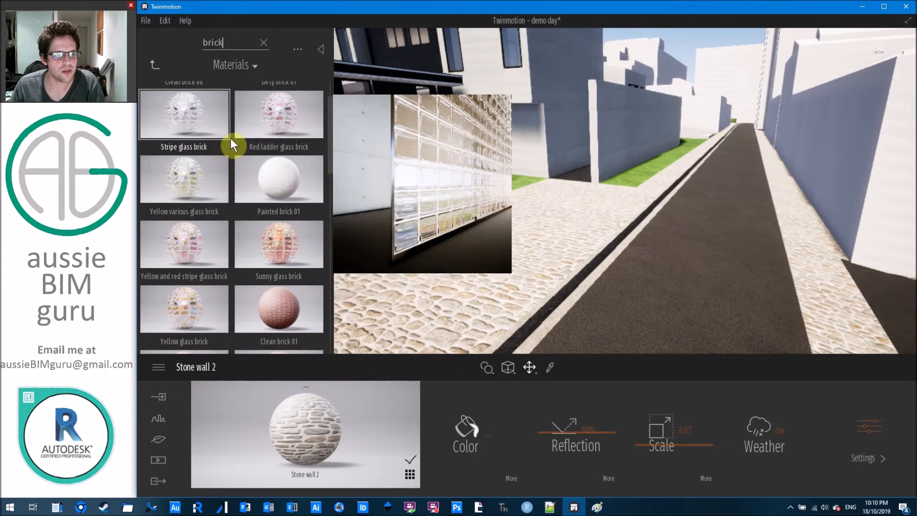
{"action": "scroll", "coordinate": [230, 138], "scroll_direction": "down", "scroll_amount": 3}
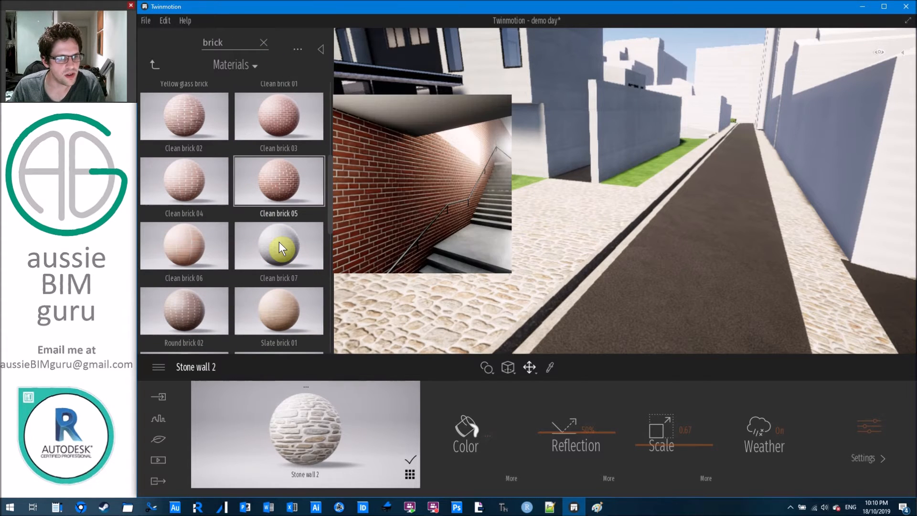
Apply Clean brick 07 to the ground and set its texture scale to 0.51.
{"action": "left_click_drag", "start_coordinate": [282, 248], "coordinate": [541, 261]}
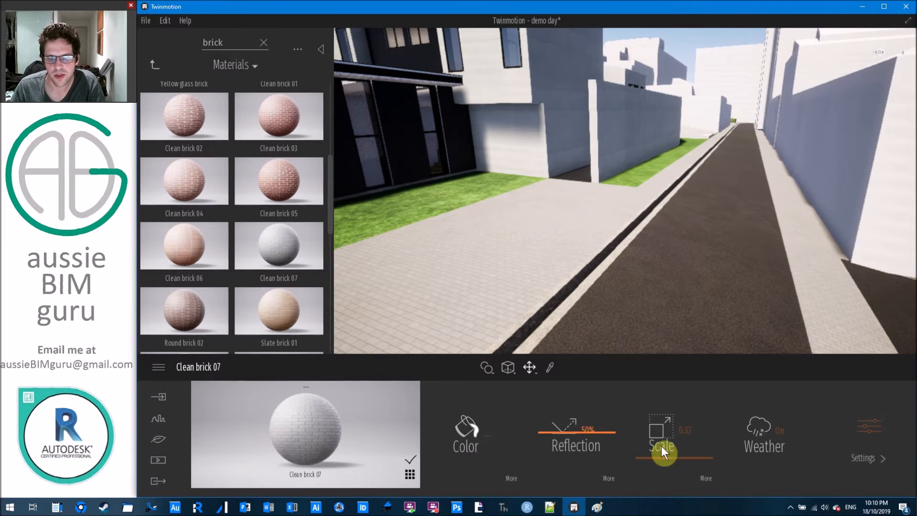
{"action": "left_click_drag", "start_coordinate": [669, 459], "coordinate": [670, 449]}
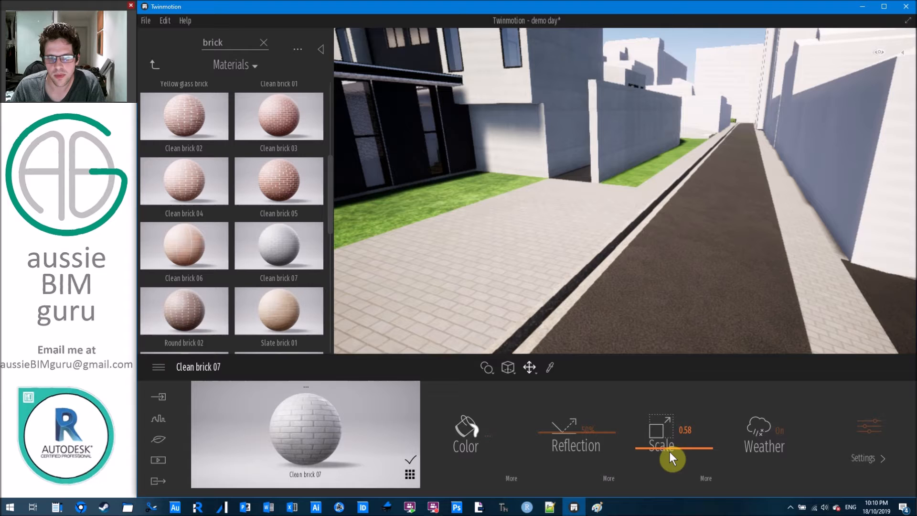
{"action": "left_click_drag", "start_coordinate": [670, 451], "coordinate": [669, 454]}
{"action": "right_click_drag", "start_coordinate": [636, 220], "coordinate": [574, 138]}
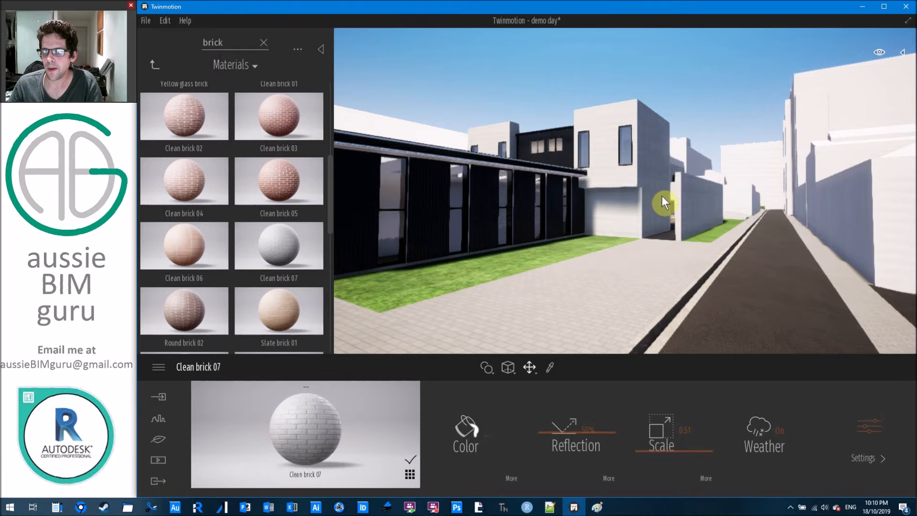
Open the library's Vegetation and landscape > Trees and scroll to Green ash 2.
{"action": "left_click", "coordinate": [156, 64]}
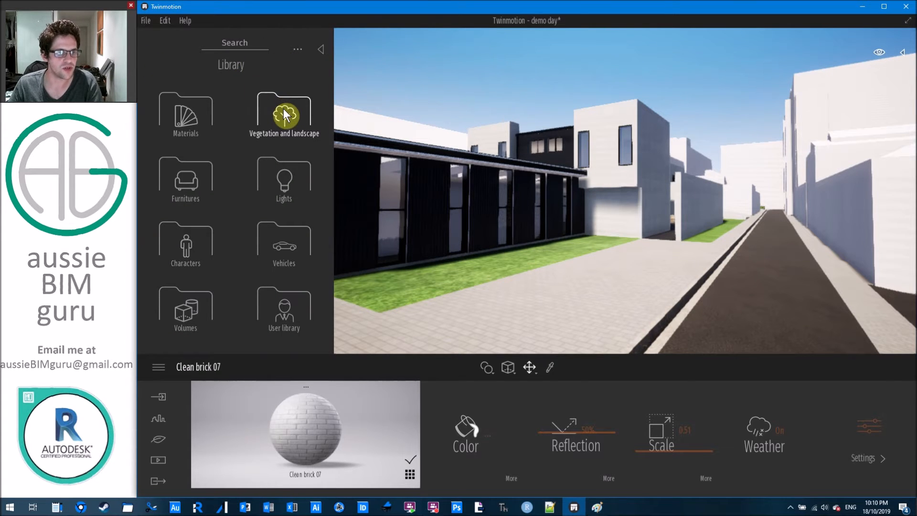
{"action": "right_click_drag", "start_coordinate": [671, 170], "coordinate": [638, 165]}
{"action": "key", "text": "w"}
{"action": "key", "text": "w"}
{"action": "key", "text": "s"}
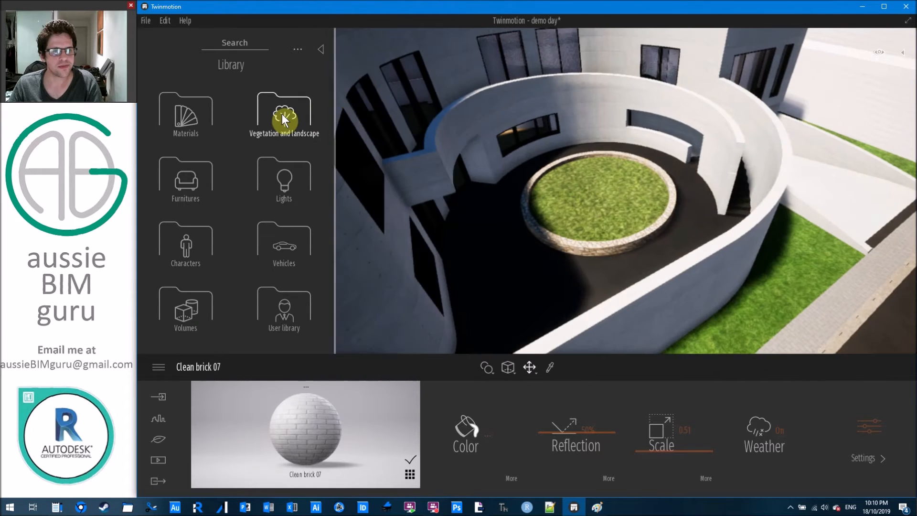
{"action": "left_click", "coordinate": [285, 110]}
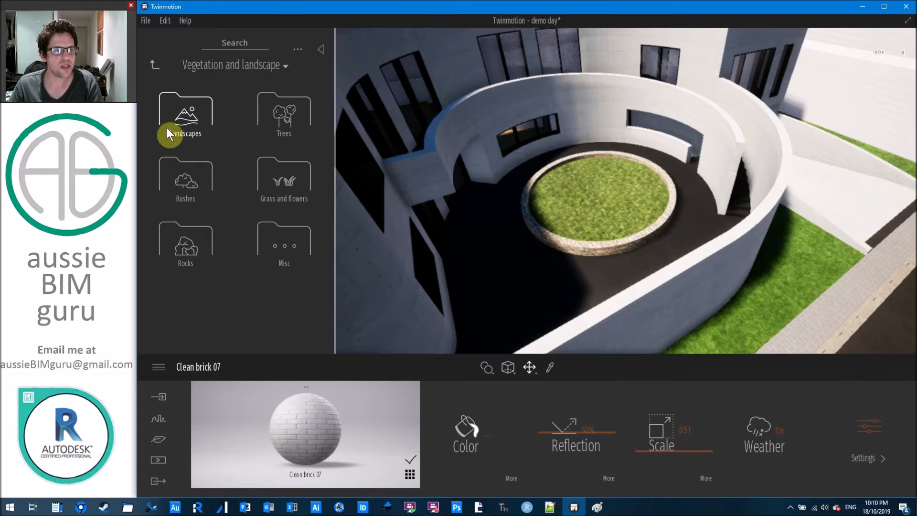
{"action": "left_click", "coordinate": [290, 111]}
{"action": "left_click_drag", "start_coordinate": [332, 93], "coordinate": [321, 232]}
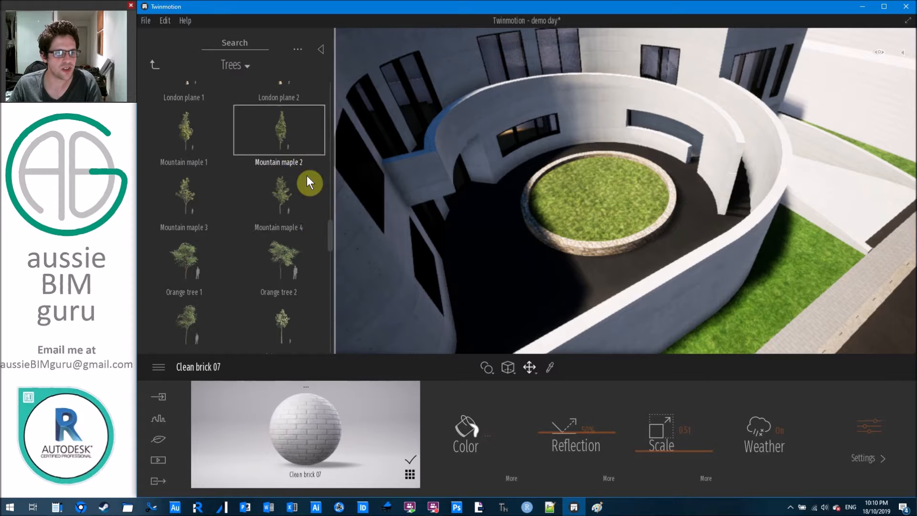
{"action": "left_click_drag", "start_coordinate": [327, 231], "coordinate": [328, 262]}
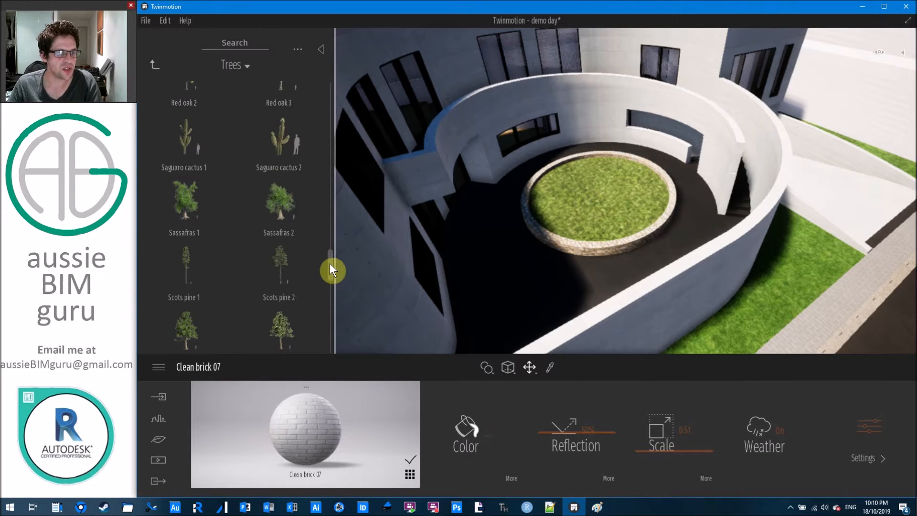
{"action": "left_click_drag", "start_coordinate": [329, 262], "coordinate": [329, 290]}
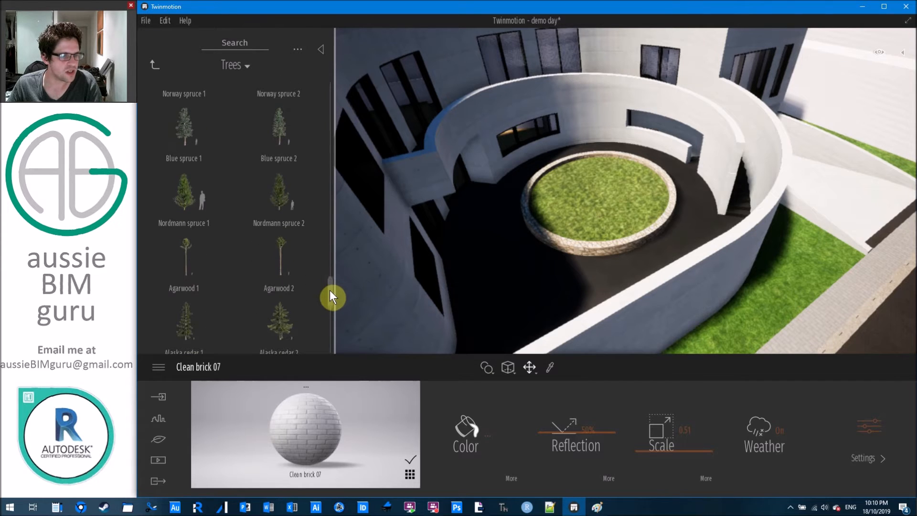
{"action": "mouse_move", "coordinate": [331, 298]}
{"action": "left_mouse_down"}
{"action": "mouse_move", "coordinate": [329, 322]}
{"action": "mouse_move", "coordinate": [330, 288]}
{"action": "left_mouse_up"}
{"action": "left_click_drag", "start_coordinate": [336, 233], "coordinate": [329, 184]}
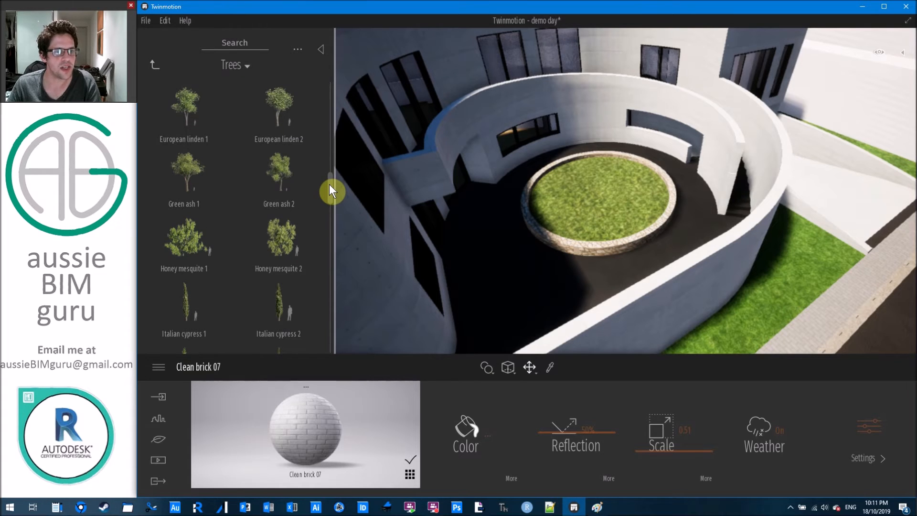
Place a Green ash 2 tree and settle it in the central round planter.
{"action": "left_click_drag", "start_coordinate": [277, 171], "coordinate": [658, 200]}
{"action": "left_click_drag", "start_coordinate": [811, 277], "coordinate": [815, 160]}
{"action": "left_click_drag", "start_coordinate": [748, 153], "coordinate": [835, 199]}
{"action": "left_click_drag", "start_coordinate": [572, 247], "coordinate": [599, 195]}
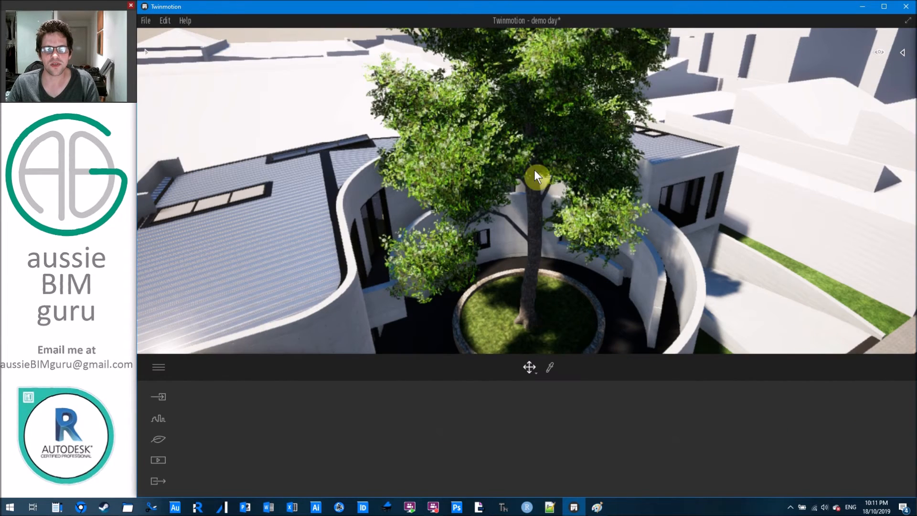
Select the Green ash tree and scale it down to 11%.
{"action": "left_click", "coordinate": [535, 177]}
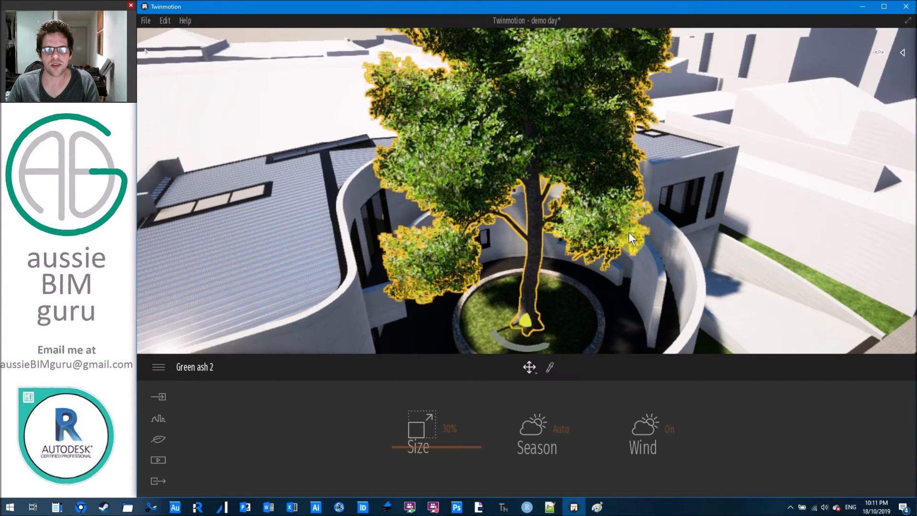
{"action": "left_click_drag", "start_coordinate": [629, 232], "coordinate": [647, 247]}
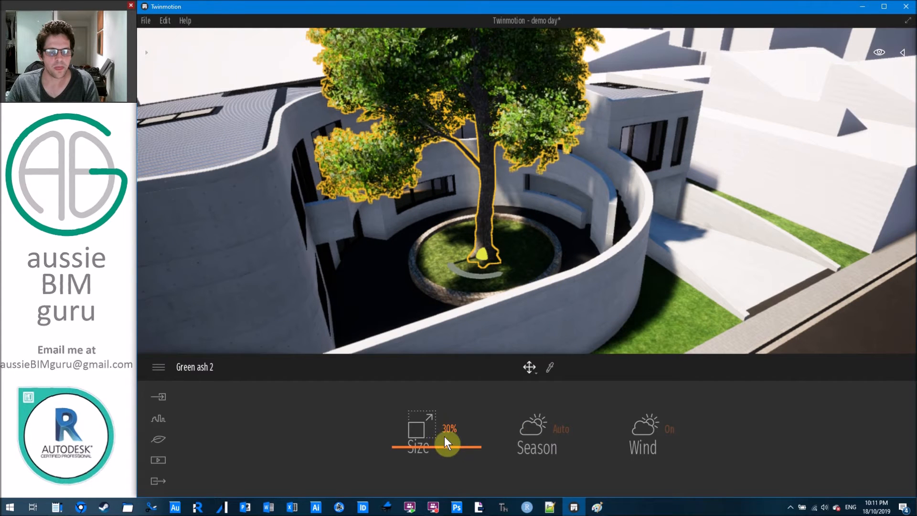
{"action": "mouse_move", "coordinate": [453, 450]}
{"action": "left_mouse_down"}
{"action": "mouse_move", "coordinate": [452, 468]}
{"action": "mouse_move", "coordinate": [452, 461]}
{"action": "left_mouse_up"}
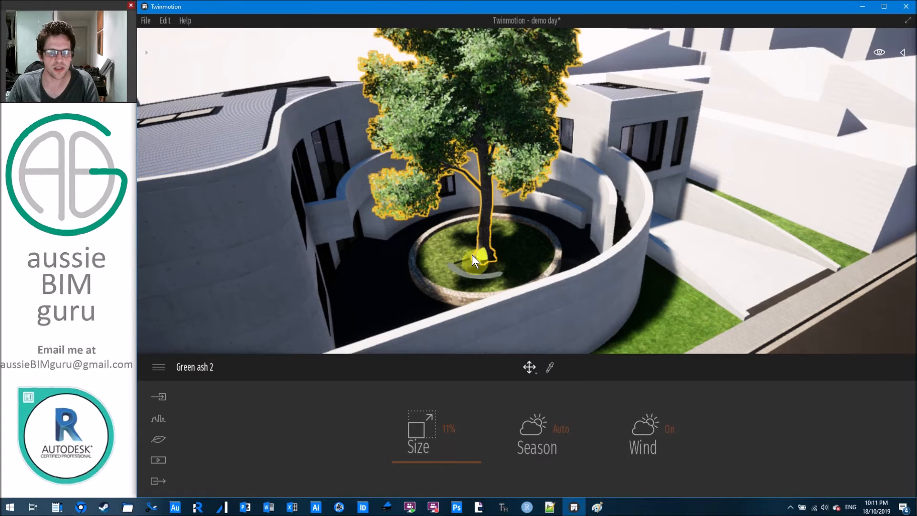
{"action": "left_click_drag", "start_coordinate": [460, 268], "coordinate": [487, 252]}
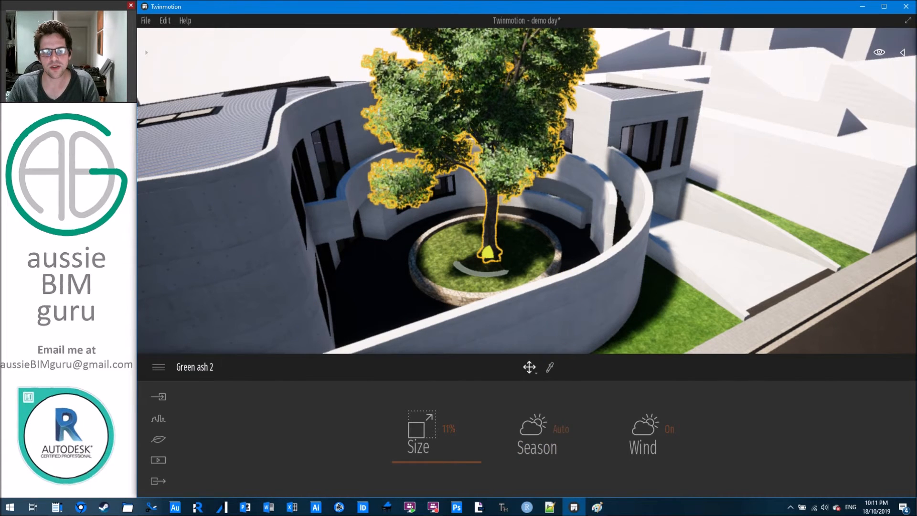
{"action": "right_click_drag", "start_coordinate": [563, 271], "coordinate": [564, 271]}
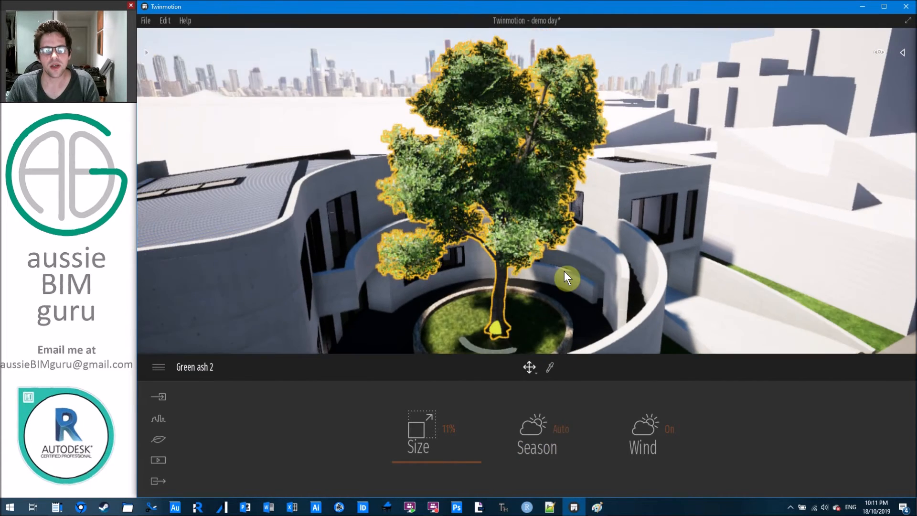
Keep the tree's season on Auto and toggle its wind off and back on.
{"action": "left_click", "coordinate": [554, 431]}
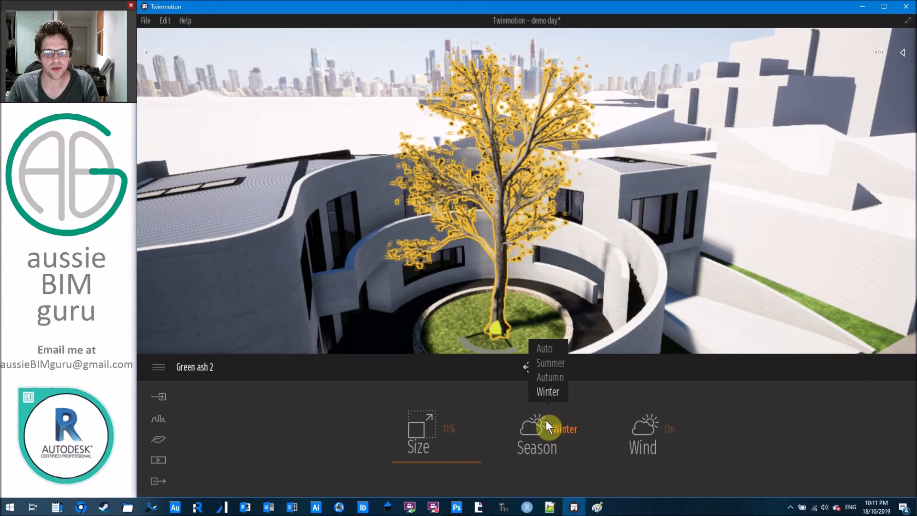
{"action": "left_click", "coordinate": [548, 351]}
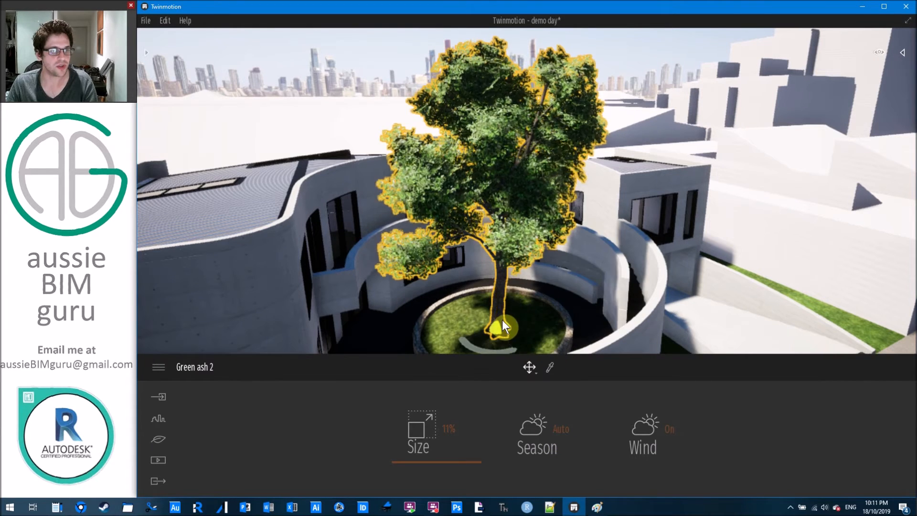
{"action": "left_click", "coordinate": [650, 427]}
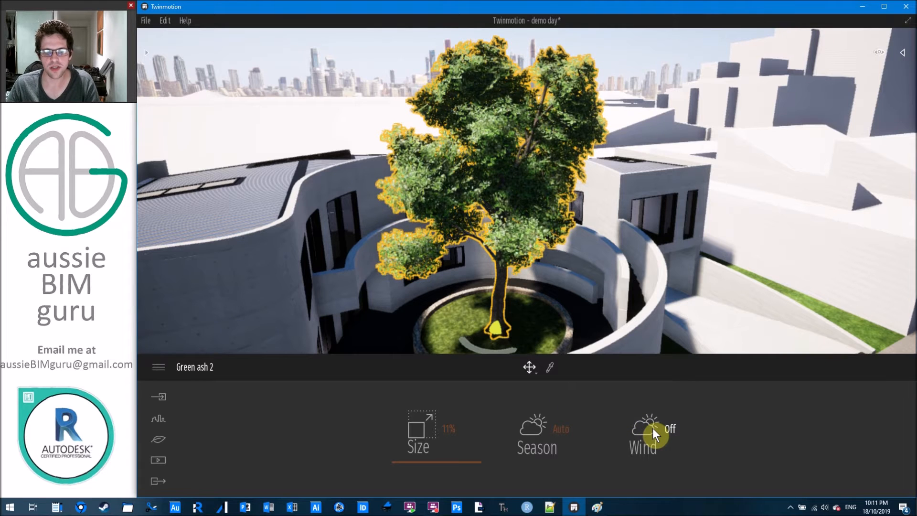
{"action": "left_click", "coordinate": [652, 428]}
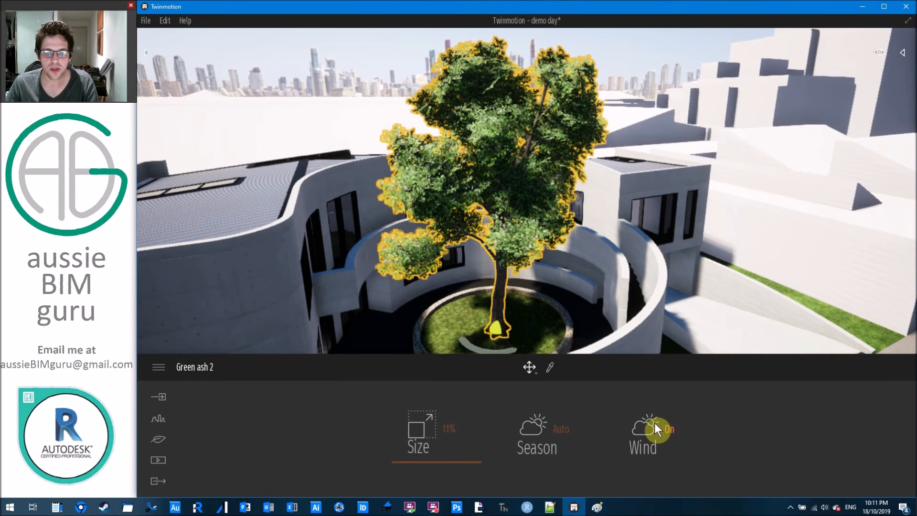
{"action": "mouse_move", "coordinate": [626, 293]}
{"action": "right_mouse_down"}
{"action": "mouse_move", "coordinate": [540, 324]}
{"action": "mouse_move", "coordinate": [471, 296]}
{"action": "mouse_move", "coordinate": [626, 291]}
{"action": "right_mouse_up"}
Deselect the tree and bring the library back to the Vegetation and landscape categories.
{"action": "key", "text": "Escape"}
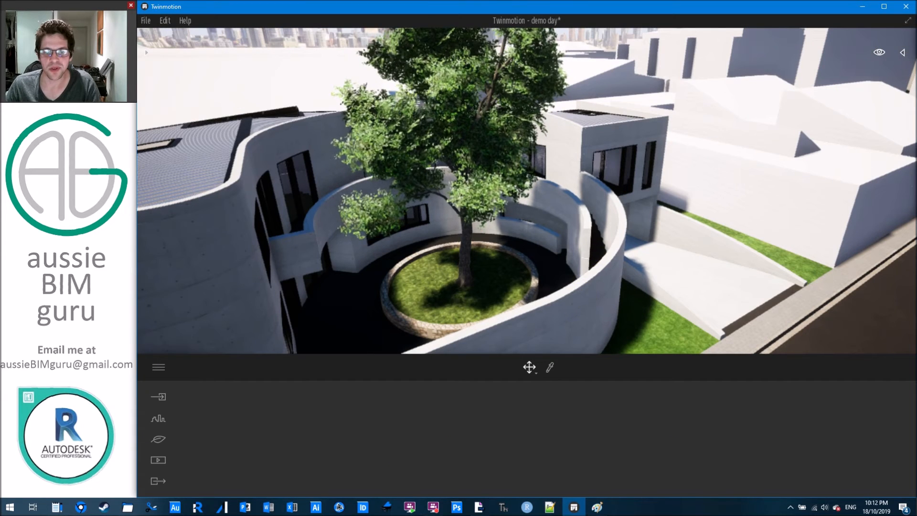
{"action": "middle_click_drag", "start_coordinate": [589, 245], "coordinate": [615, 246], "text": "shift"}
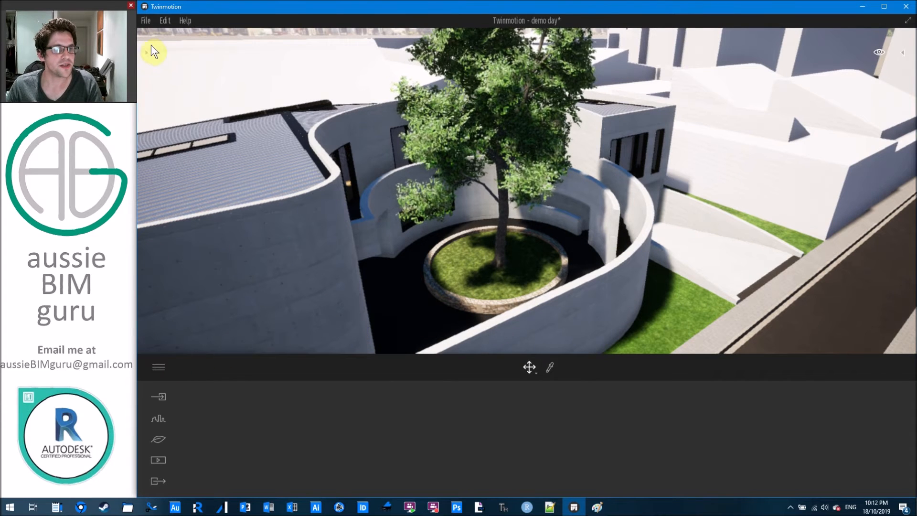
{"action": "right_click_drag", "start_coordinate": [494, 197], "coordinate": [494, 168]}
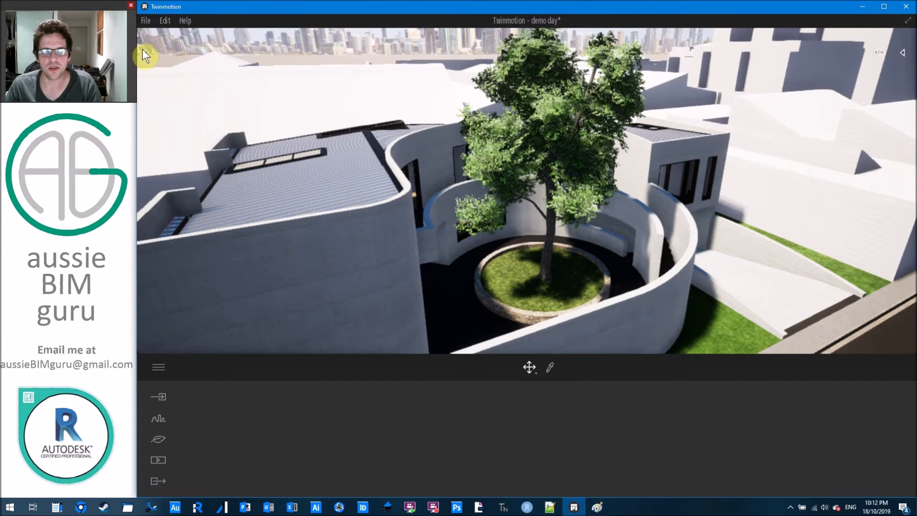
{"action": "left_click", "coordinate": [145, 53]}
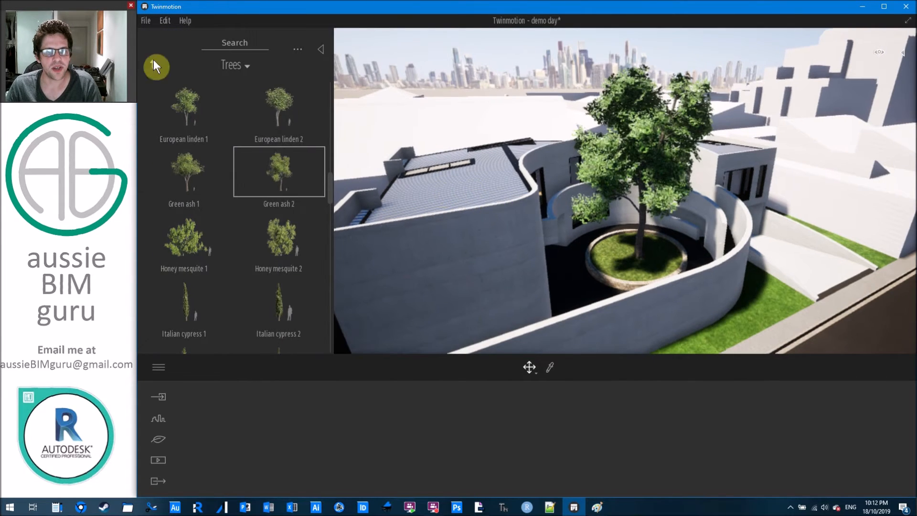
{"action": "left_click", "coordinate": [155, 64]}
{"action": "scroll", "coordinate": [592, 189], "scroll_direction": "up", "scroll_amount": 3}
Fly the camera past the courtyard tree into a room inside the building.
{"action": "right_click_drag", "start_coordinate": [592, 189], "coordinate": [430, 188]}
{"action": "key", "text": "w"}
{"action": "key", "text": "w"}
{"action": "key", "text": "w"}
{"action": "mouse_move", "coordinate": [592, 200]}
{"action": "right_mouse_down"}
{"action": "mouse_move", "coordinate": [612, 218]}
{"action": "mouse_move", "coordinate": [640, 215]}
{"action": "mouse_move", "coordinate": [600, 214]}
{"action": "right_mouse_up"}
{"action": "left_click", "coordinate": [500, 221]}
{"action": "right_click_drag", "start_coordinate": [499, 221], "coordinate": [650, 173]}
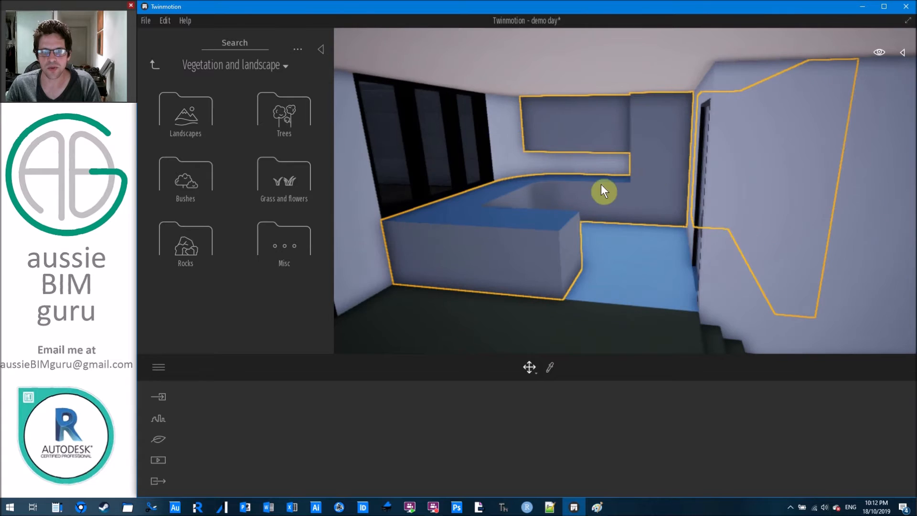
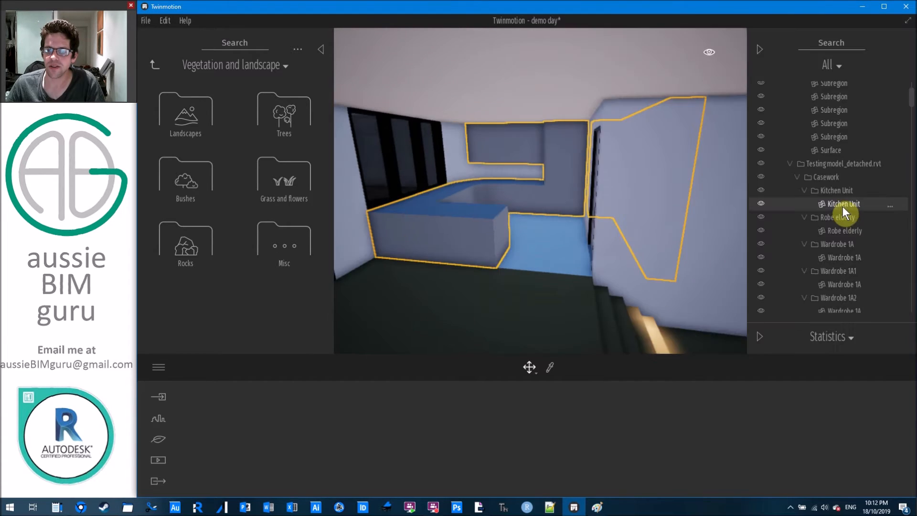
Frame the Kitchen Unit casework and start Replace object on it.
{"action": "right_click", "coordinate": [851, 204]}
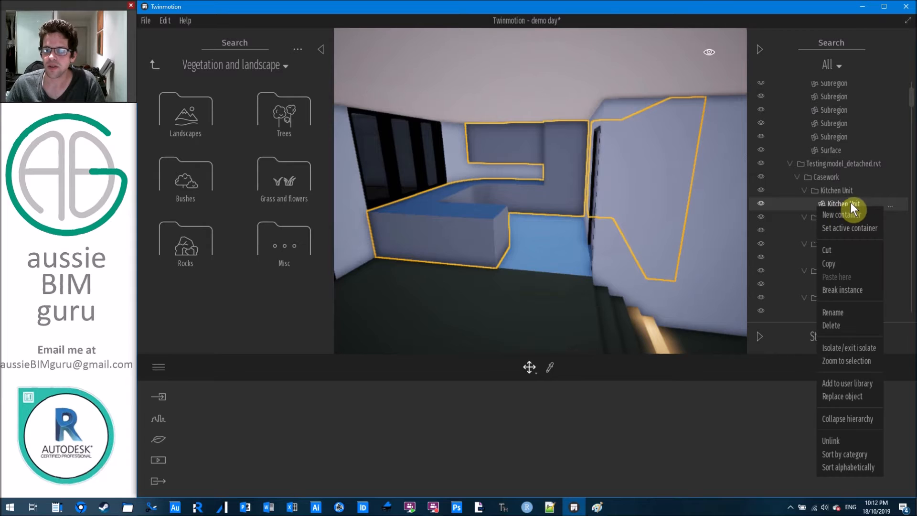
{"action": "left_click", "coordinate": [853, 362]}
{"action": "scroll", "coordinate": [564, 200], "scroll_direction": "down", "scroll_amount": 5}
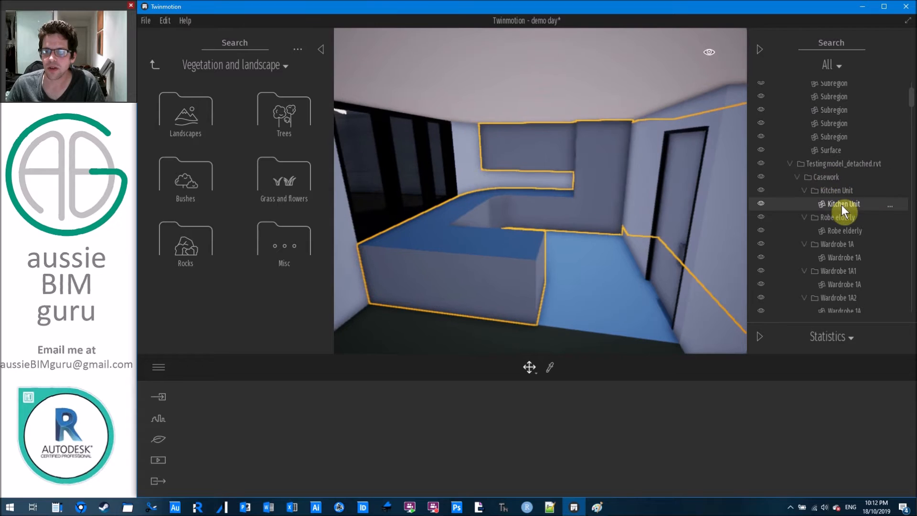
{"action": "right_click", "coordinate": [842, 204]}
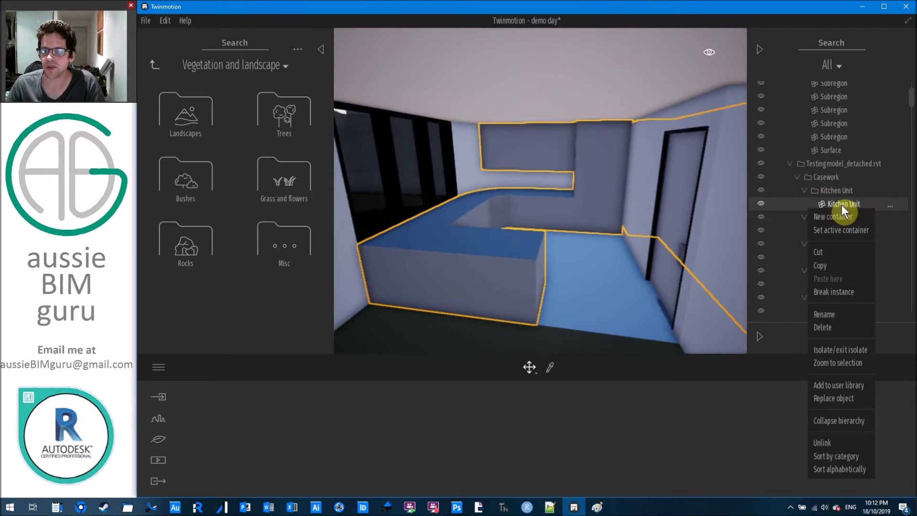
{"action": "left_click", "coordinate": [839, 397]}
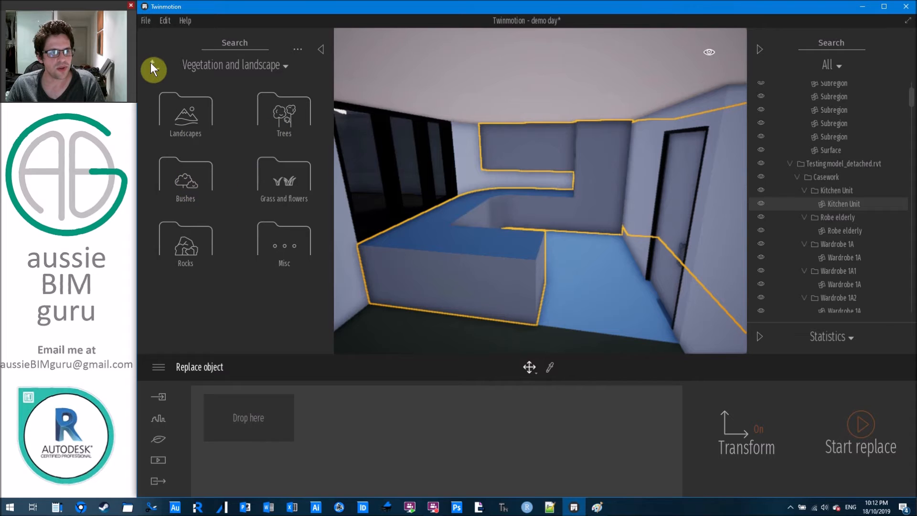
Search the library for 'table' and swap the Kitchen Unit for the Progressive dining set.
{"action": "right_click", "coordinate": [186, 181]}
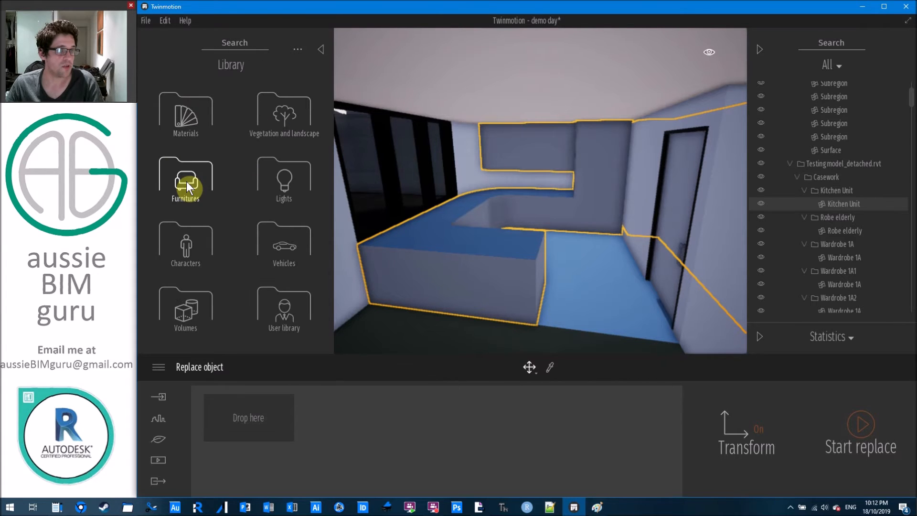
{"action": "left_click", "coordinate": [260, 38]}
{"action": "type", "text": "table"}
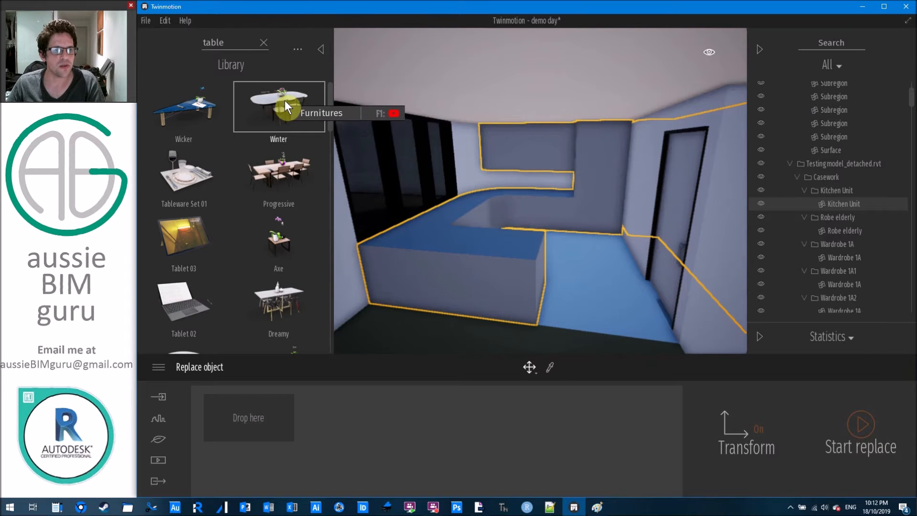
{"action": "left_click_drag", "start_coordinate": [279, 171], "coordinate": [268, 416]}
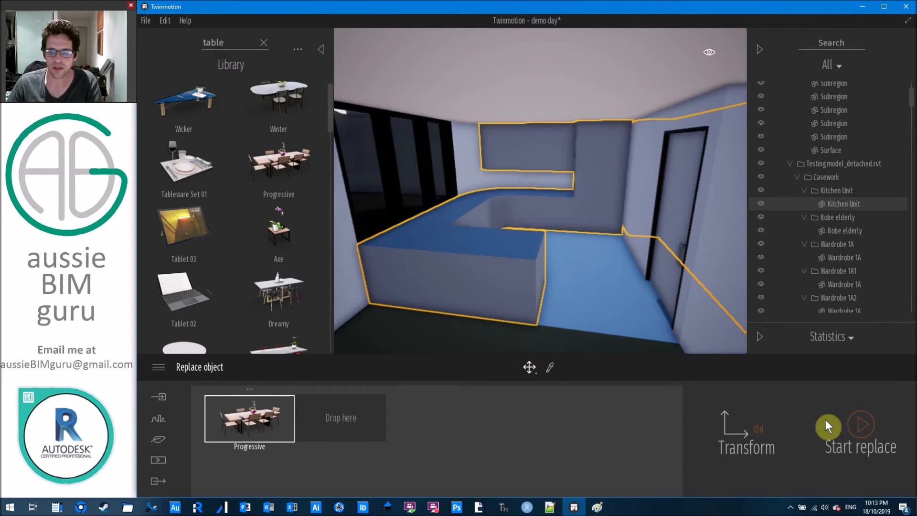
{"action": "left_click", "coordinate": [854, 407]}
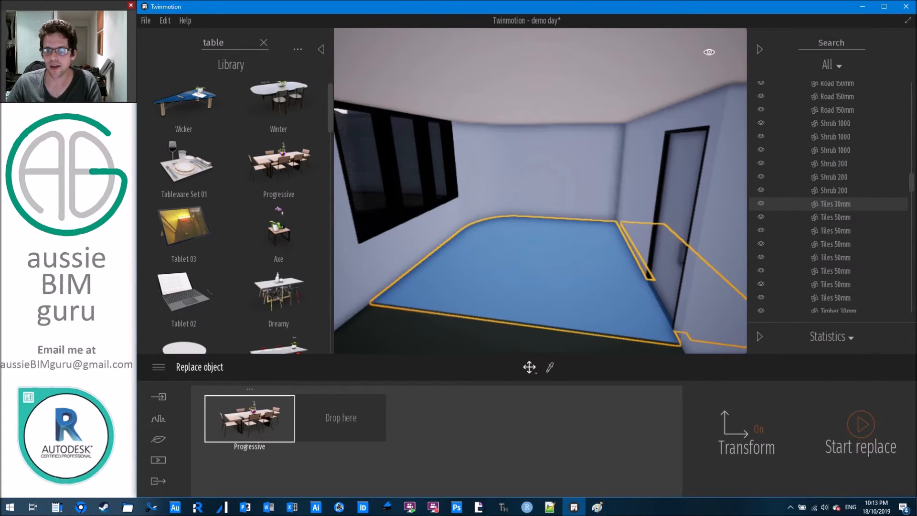
Fly across the room to the new Progressive dining table set.
{"action": "right_click_drag", "start_coordinate": [634, 258], "coordinate": [606, 273]}
{"action": "key", "text": "w"}
{"action": "key", "text": "s"}
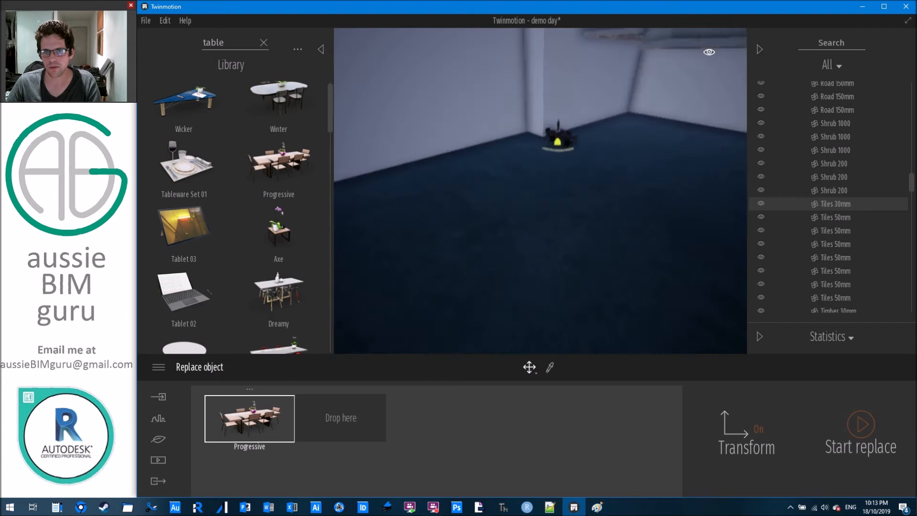
{"action": "key", "text": "w"}
{"action": "right_click_drag", "start_coordinate": [540, 200], "coordinate": [562, 156]}
{"action": "scroll", "coordinate": [531, 201], "scroll_direction": "down", "scroll_amount": 2}
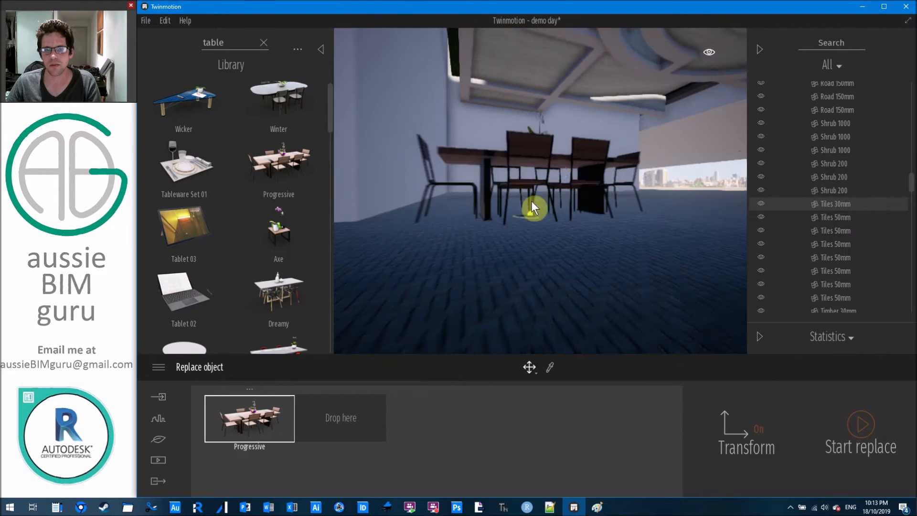
{"action": "scroll", "coordinate": [554, 171], "scroll_direction": "down", "scroll_amount": 3}
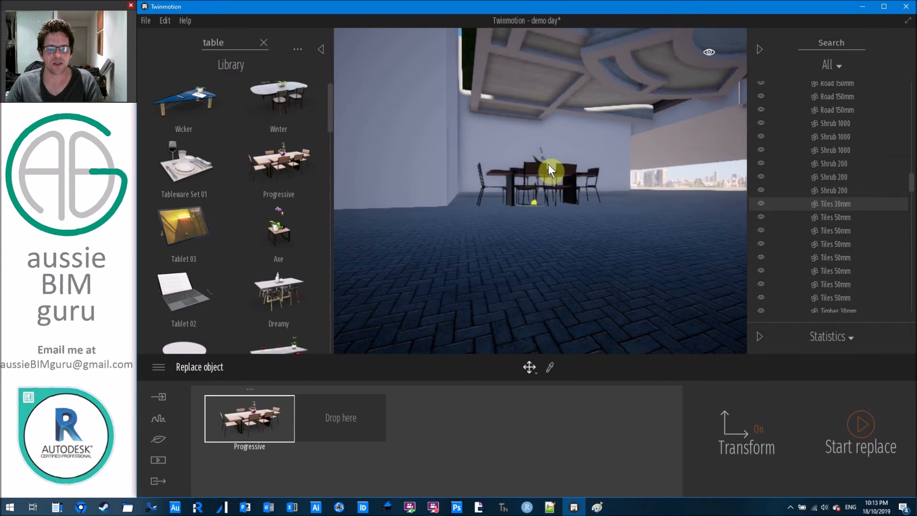
{"action": "scroll", "coordinate": [579, 162], "scroll_direction": "up", "scroll_amount": 3}
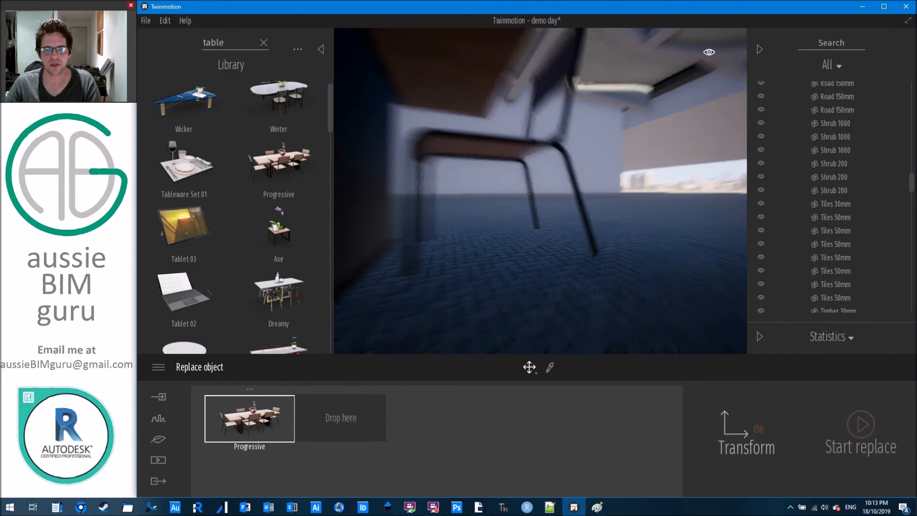
{"action": "scroll", "coordinate": [518, 118], "scroll_direction": "down", "scroll_amount": 3}
Pull chair BP_Chair06_01 out of the Progressive group and move it about 2.5 units away.
{"action": "left_click", "coordinate": [518, 118]}
{"action": "left_click", "coordinate": [509, 121]}
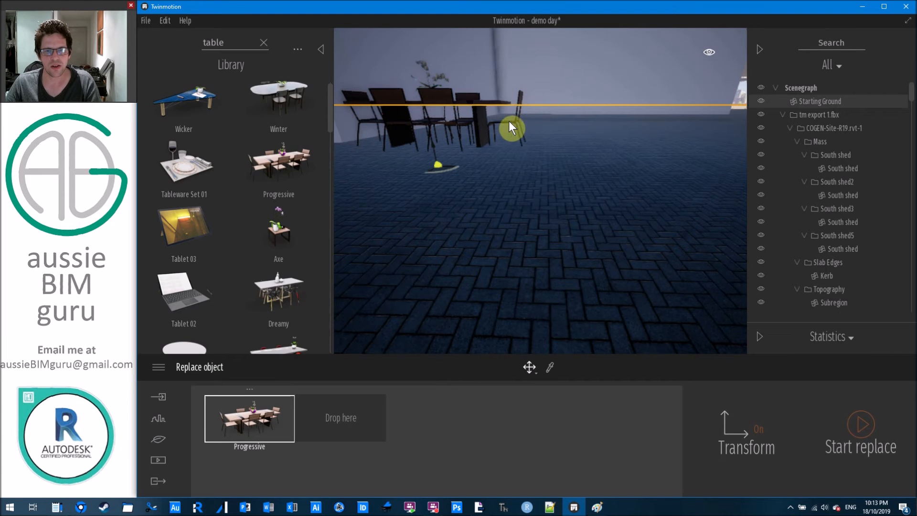
{"action": "left_click", "coordinate": [519, 97]}
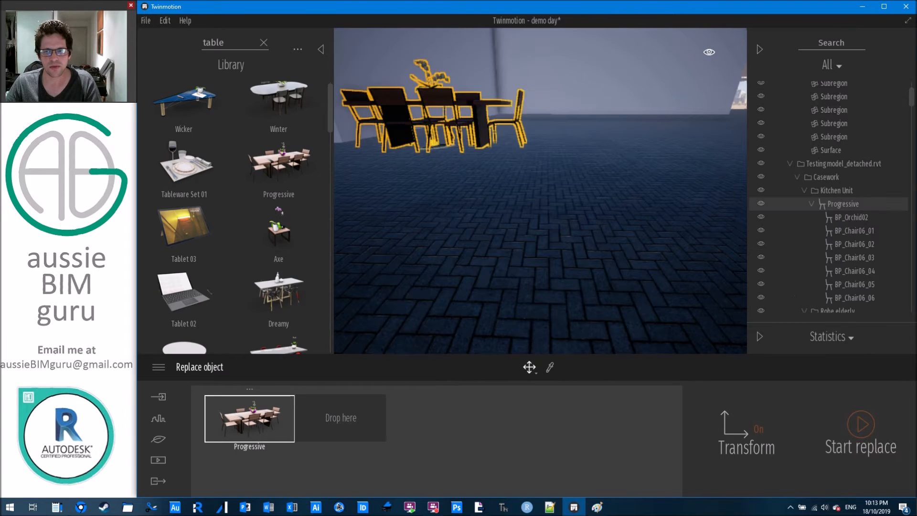
{"action": "scroll", "coordinate": [519, 97], "scroll_direction": "up", "scroll_amount": 3}
{"action": "scroll", "coordinate": [519, 97], "scroll_direction": "down", "scroll_amount": 3}
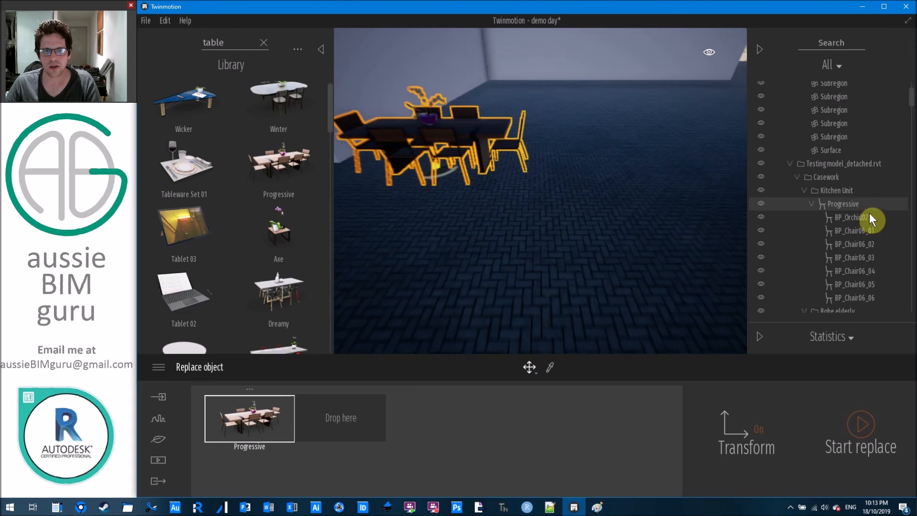
{"action": "left_click", "coordinate": [863, 231]}
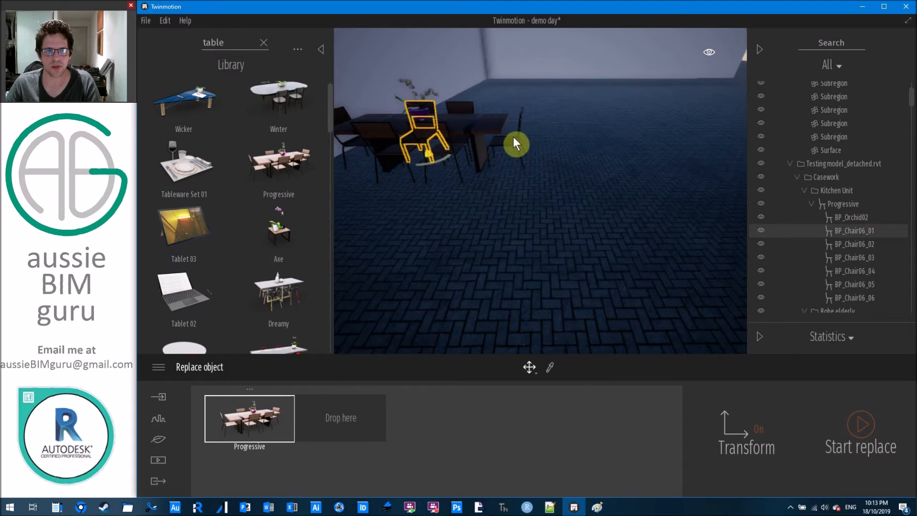
{"action": "right_click_drag", "start_coordinate": [537, 136], "coordinate": [575, 127]}
{"action": "left_click_drag", "start_coordinate": [869, 229], "coordinate": [872, 200]}
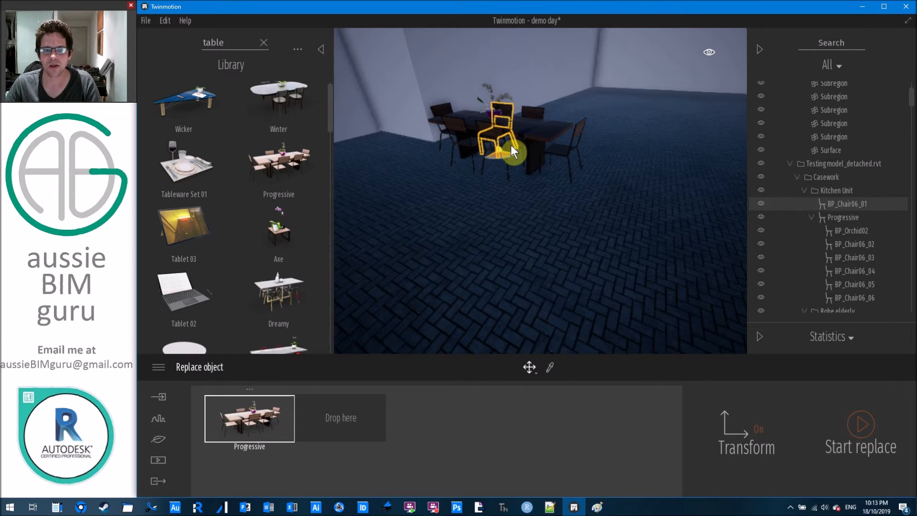
{"action": "left_click_drag", "start_coordinate": [506, 152], "coordinate": [677, 179]}
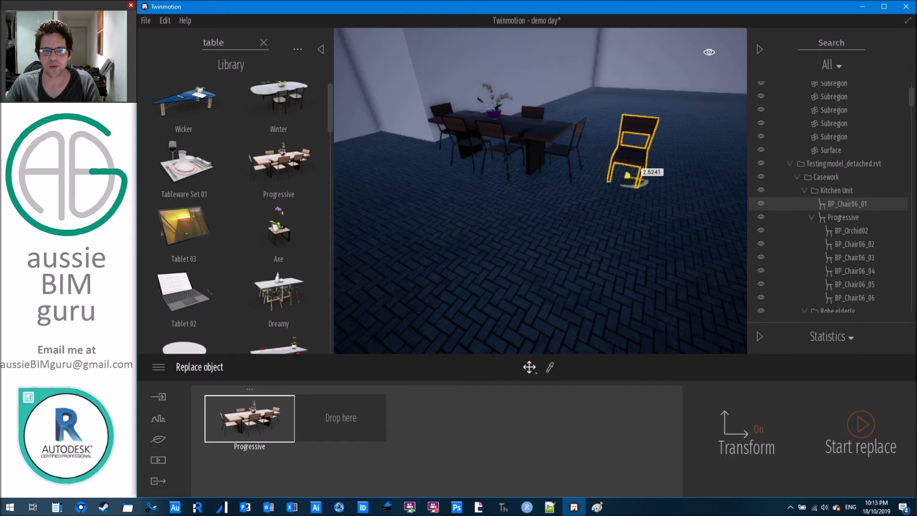
{"action": "double_click", "coordinate": [225, 41]}
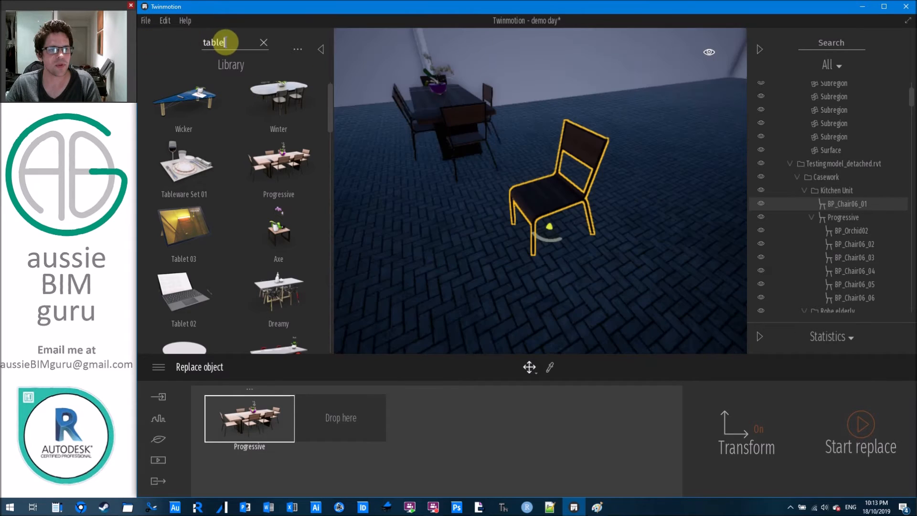
Search 'chair', set Poke as the replacement, test swaps on the chairs, then undo.
{"action": "key", "text": "ctrl+a"}
{"action": "type", "text": "chair"}
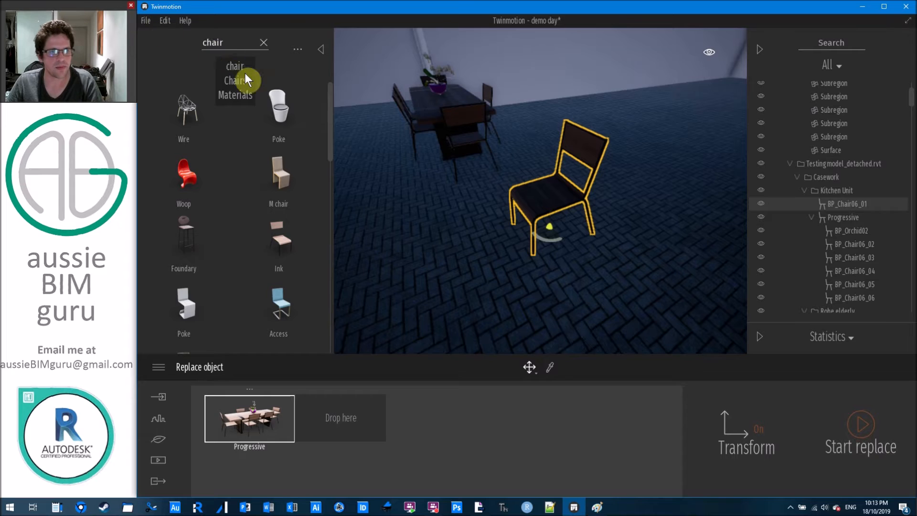
{"action": "left_click_drag", "start_coordinate": [282, 112], "coordinate": [325, 406]}
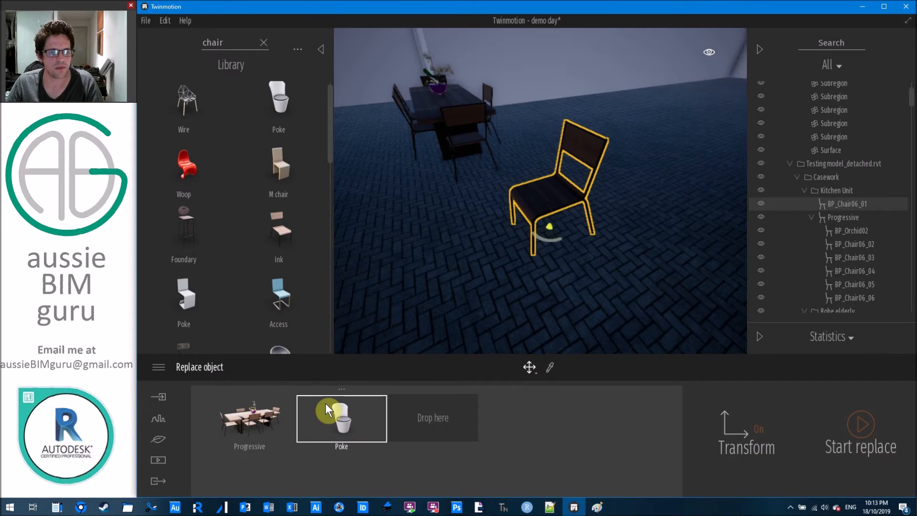
{"action": "left_click", "coordinate": [871, 426]}
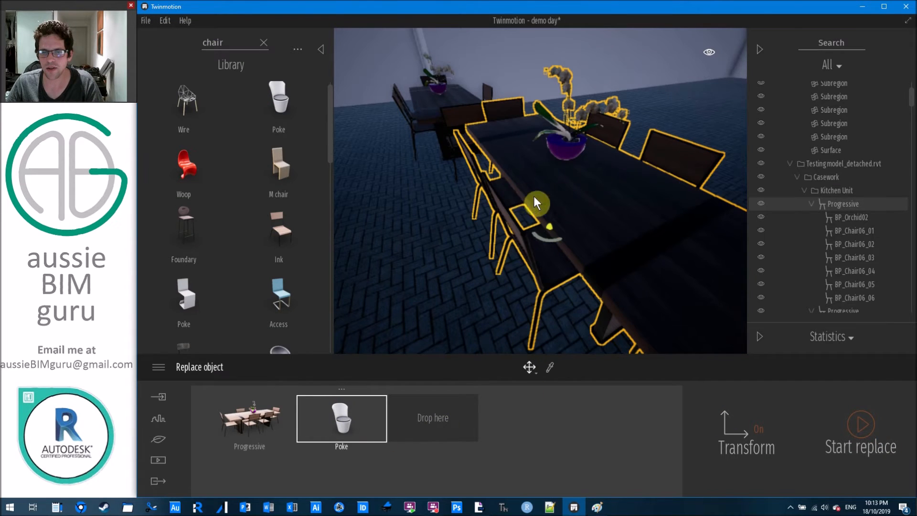
{"action": "left_click", "coordinate": [868, 433]}
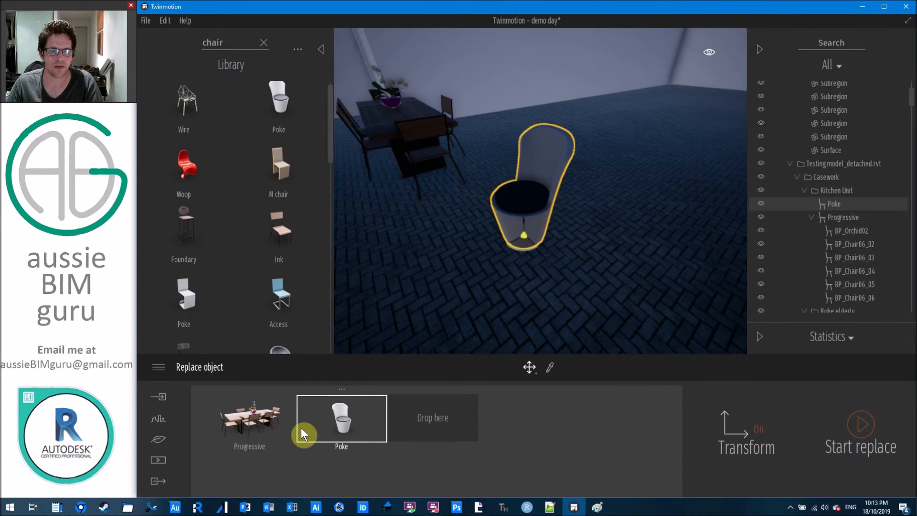
{"action": "left_click", "coordinate": [267, 423]}
{"action": "left_click", "coordinate": [853, 427]}
{"action": "left_click", "coordinate": [369, 419]}
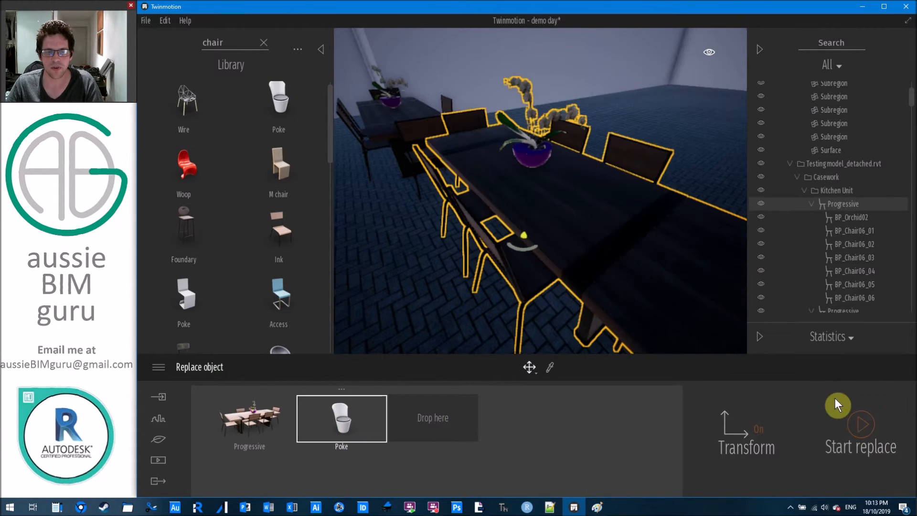
{"action": "left_click", "coordinate": [862, 430]}
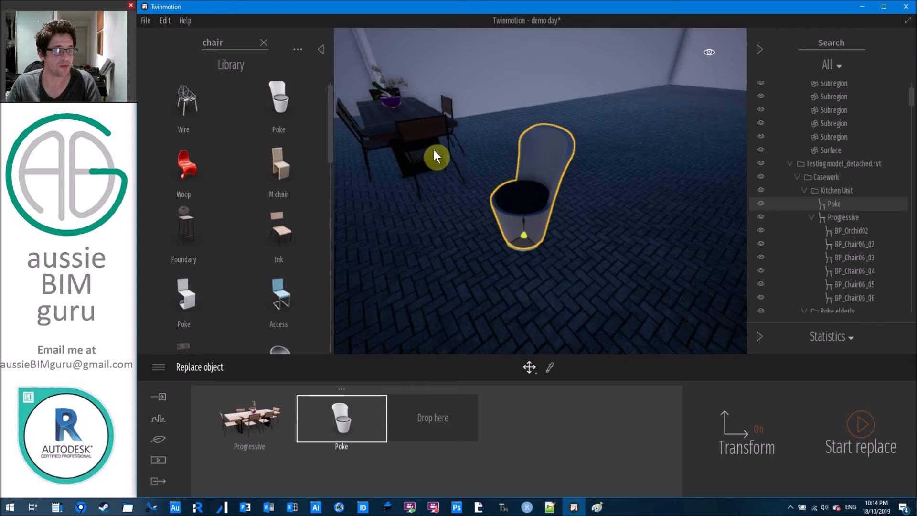
{"action": "key", "text": "ctrl+z"}
Select chairs 02 through 06 of the set and delete them.
{"action": "left_click", "coordinate": [877, 230]}
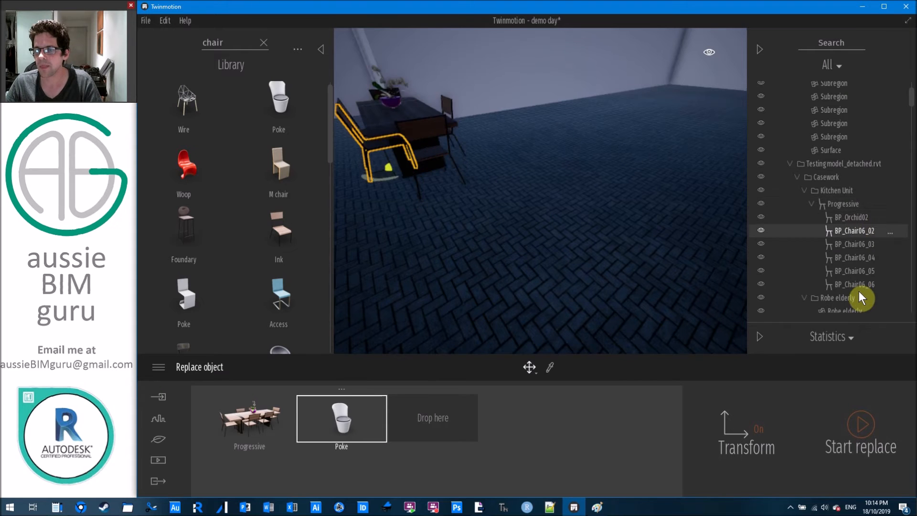
{"action": "left_click", "coordinate": [868, 285], "text": "shift"}
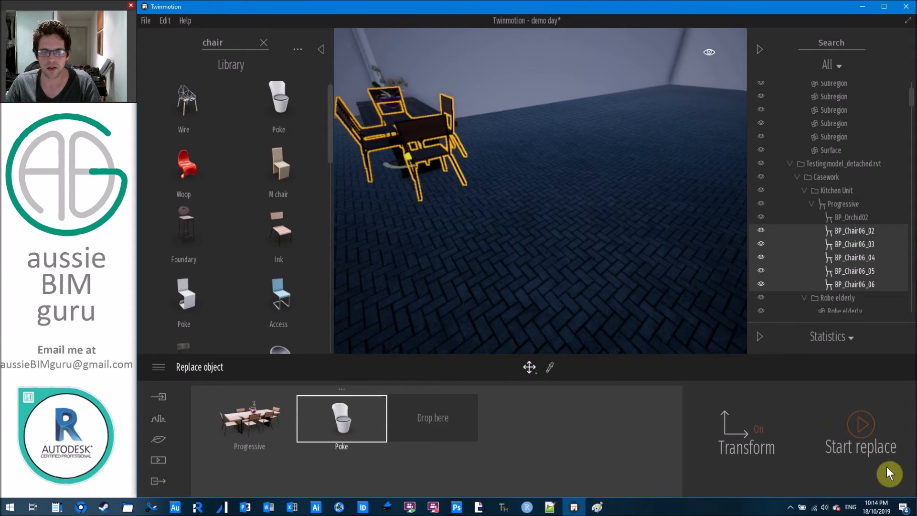
{"action": "left_click", "coordinate": [860, 426]}
{"action": "right_click_drag", "start_coordinate": [492, 210], "coordinate": [467, 206]}
{"action": "left_click", "coordinate": [870, 424]}
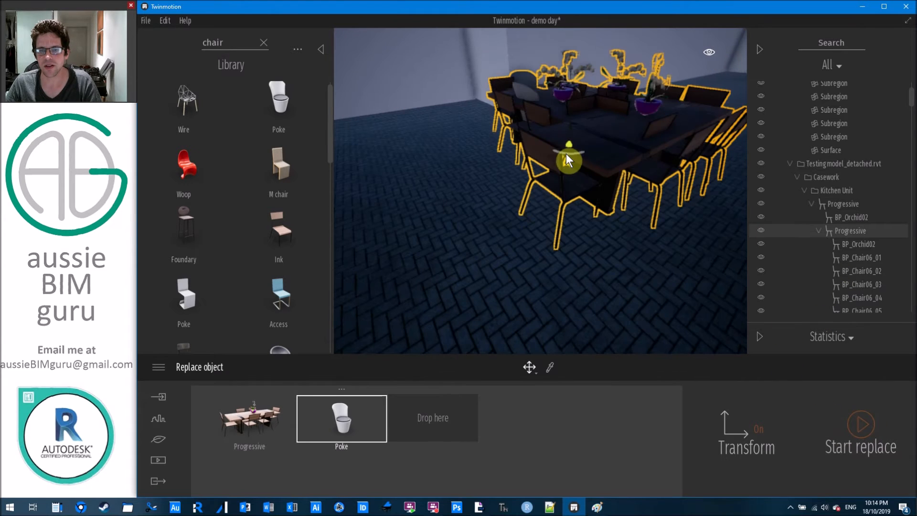
{"action": "right_click_drag", "start_coordinate": [622, 215], "coordinate": [486, 164]}
{"action": "key", "text": "Delete"}
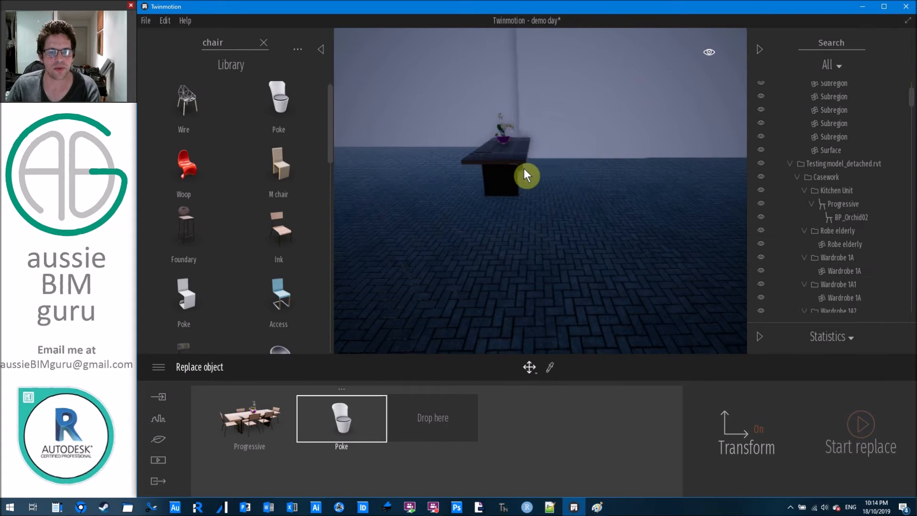
Orbit around the dining table and rotate the Progressive table on the floor.
{"action": "middle_click_drag", "start_coordinate": [507, 153], "coordinate": [592, 141], "text": "shift"}
{"action": "mouse_move", "coordinate": [507, 142]}
{"action": "right_mouse_down"}
{"action": "mouse_move", "coordinate": [558, 126]}
{"action": "mouse_move", "coordinate": [549, 148]}
{"action": "mouse_move", "coordinate": [507, 143]}
{"action": "right_mouse_up"}
{"action": "scroll", "coordinate": [507, 141], "scroll_direction": "down", "scroll_amount": 3}
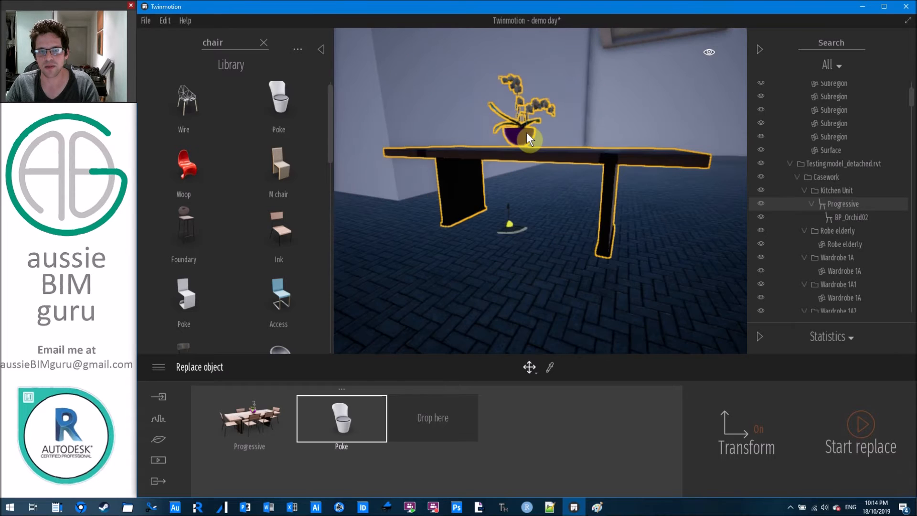
{"action": "left_click", "coordinate": [525, 131]}
{"action": "right_click_drag", "start_coordinate": [531, 131], "coordinate": [560, 148]}
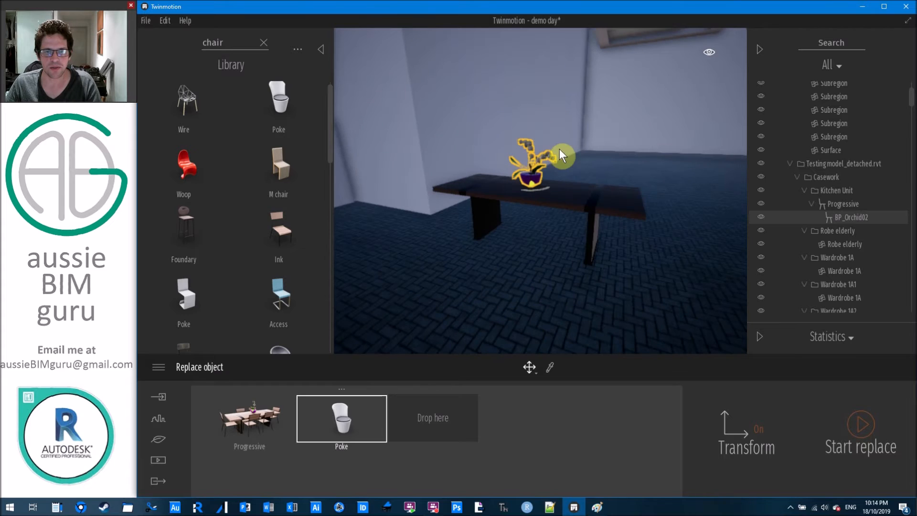
{"action": "left_click", "coordinate": [844, 201]}
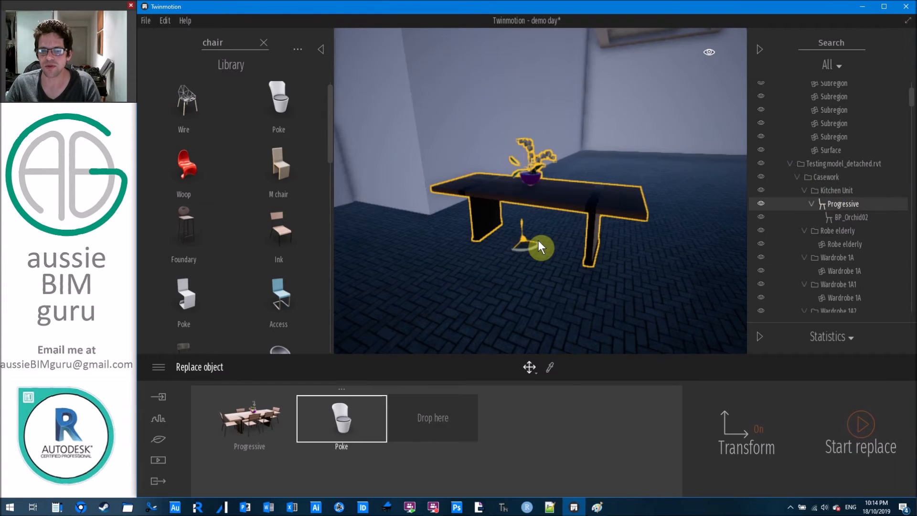
{"action": "left_click_drag", "start_coordinate": [539, 242], "coordinate": [591, 183]}
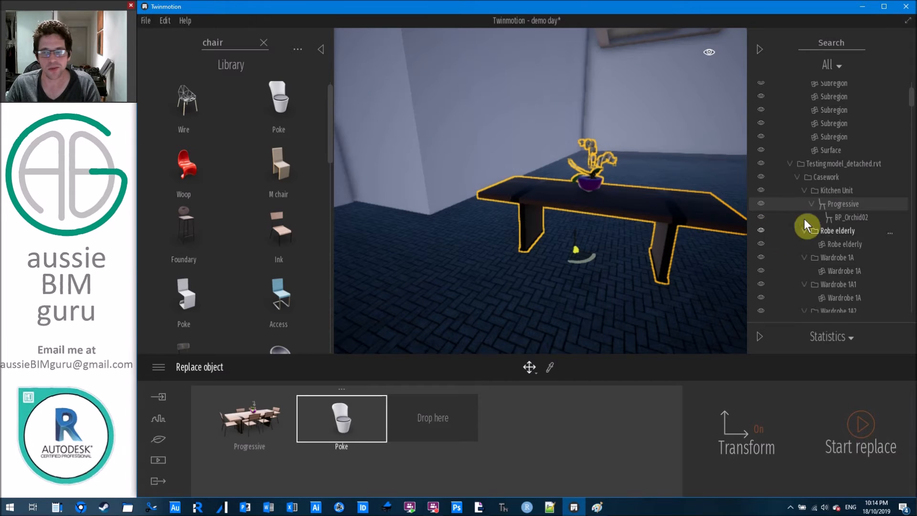
Lift the BP_Orchid02 pot above the table and nest it under the Progressive table.
{"action": "left_click", "coordinate": [866, 217]}
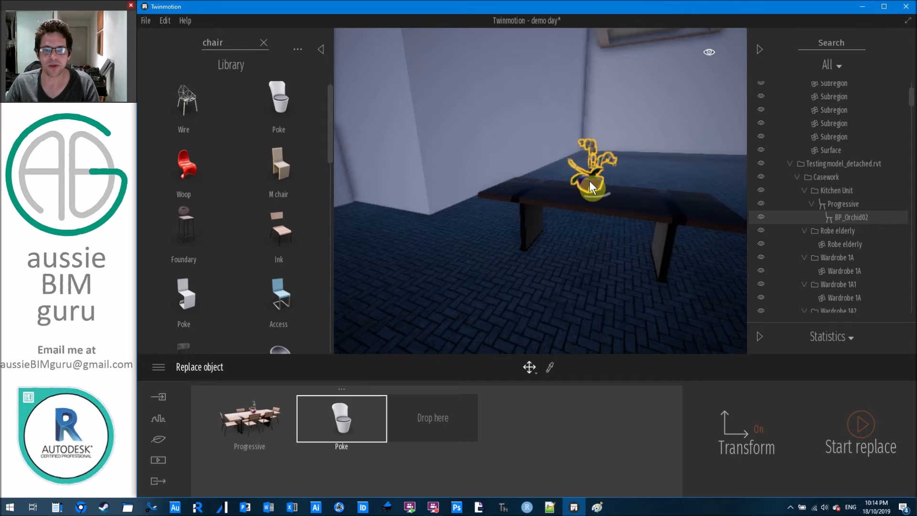
{"action": "left_click_drag", "start_coordinate": [595, 156], "coordinate": [606, 133]}
{"action": "left_click", "coordinate": [844, 203]}
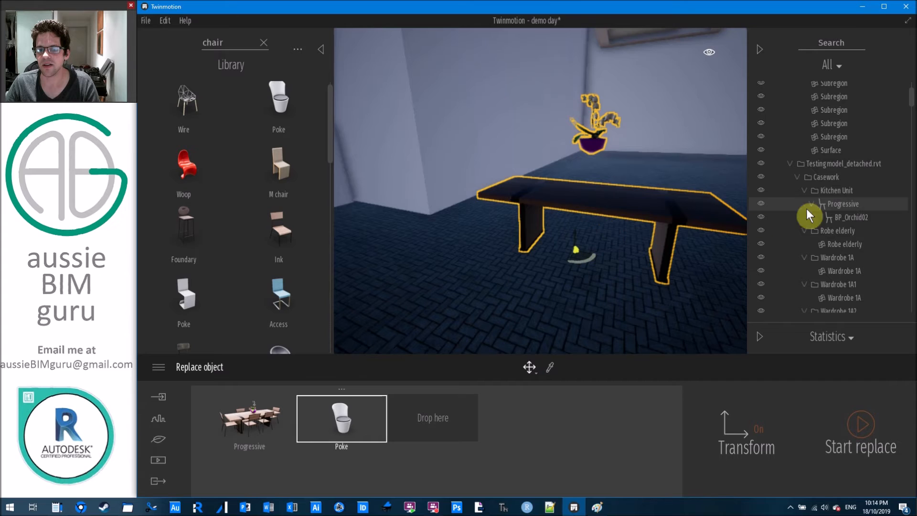
{"action": "left_click", "coordinate": [848, 217]}
{"action": "left_click_drag", "start_coordinate": [847, 213], "coordinate": [860, 197]}
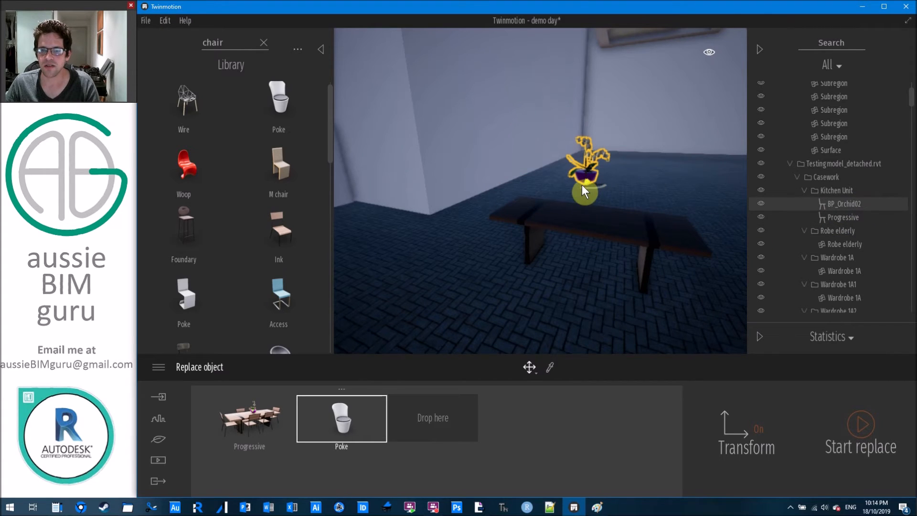
Select the Progressive table, move it aside and delete it, leaving the orchid floating.
{"action": "left_click", "coordinate": [586, 169]}
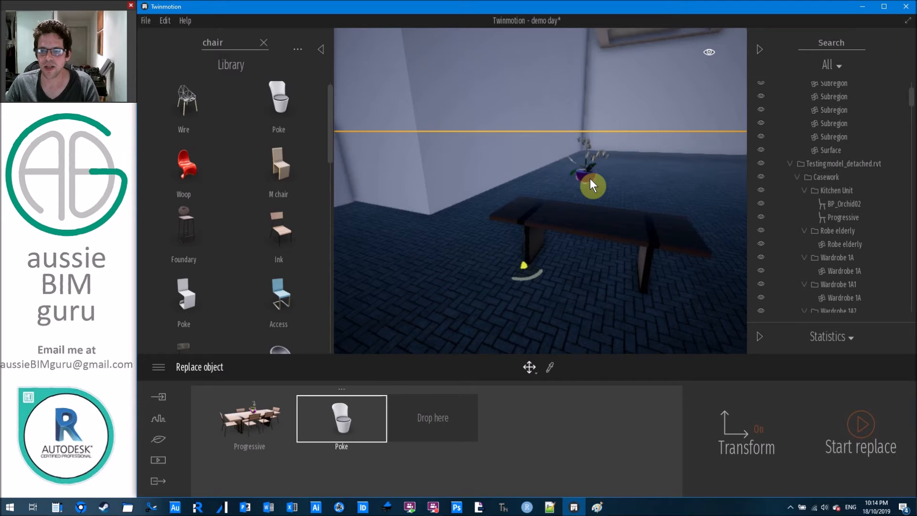
{"action": "left_click", "coordinate": [813, 190]}
{"action": "left_click", "coordinate": [844, 216]}
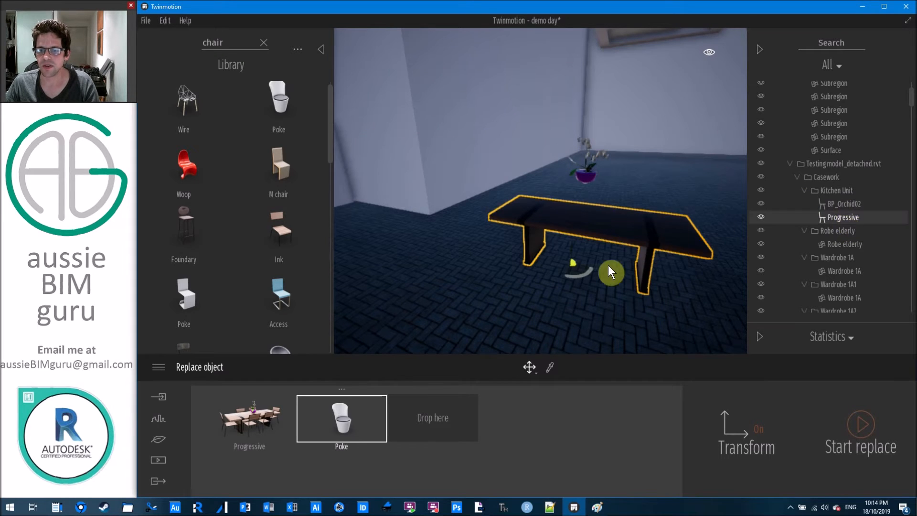
{"action": "left_click_drag", "start_coordinate": [627, 245], "coordinate": [603, 235]}
{"action": "key", "text": "Delete"}
{"action": "left_click", "coordinate": [586, 180]}
Delete the leftover orchid pot.
{"action": "key", "text": "Delete"}
{"action": "scroll", "coordinate": [576, 251], "scroll_direction": "down", "scroll_amount": 3}
{"action": "scroll", "coordinate": [575, 251], "scroll_direction": "down", "scroll_amount": 2}
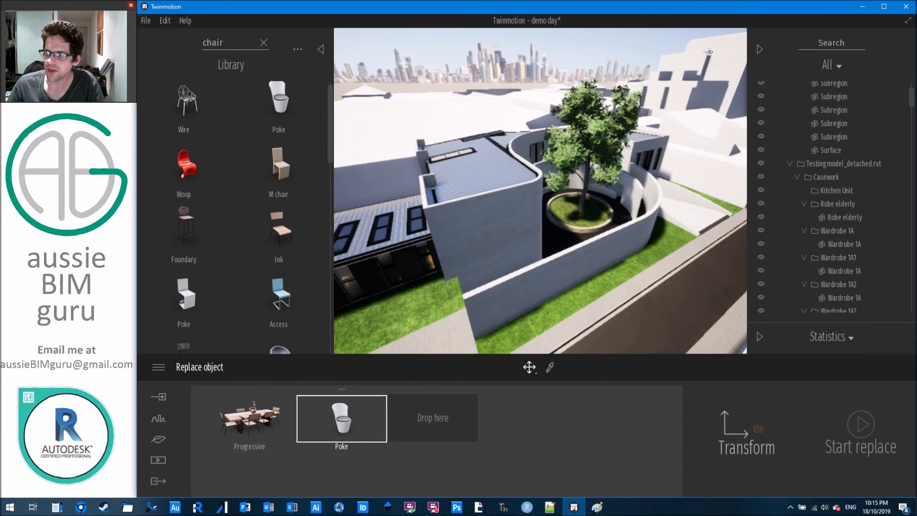
{"action": "key", "text": "alt+Tab"}
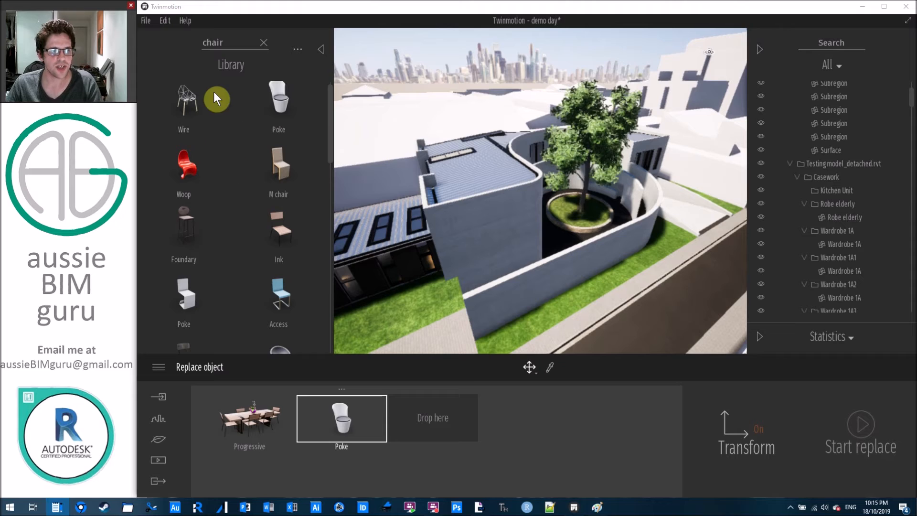
Clear the search, open Furnitures > Primitives and trial a 10 m box, cylinder and plane.
{"action": "left_click", "coordinate": [263, 42]}
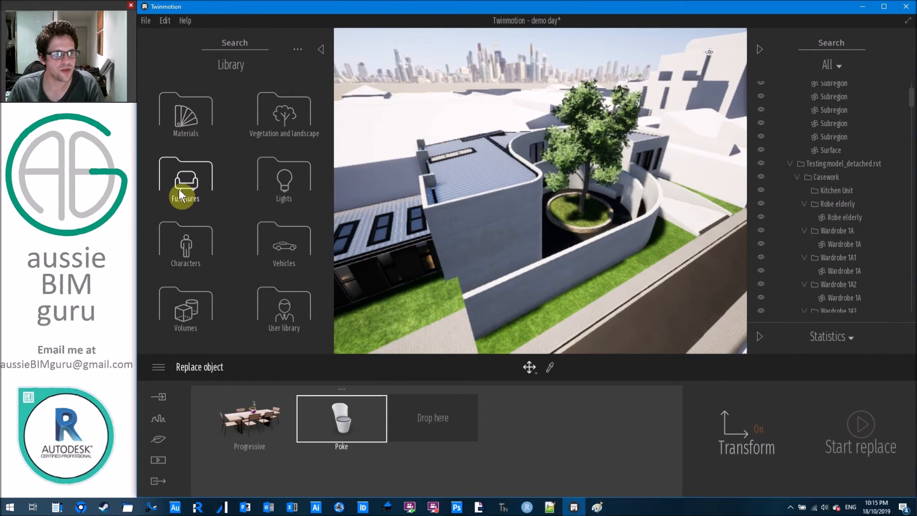
{"action": "left_click", "coordinate": [190, 179]}
{"action": "left_click", "coordinate": [195, 178]}
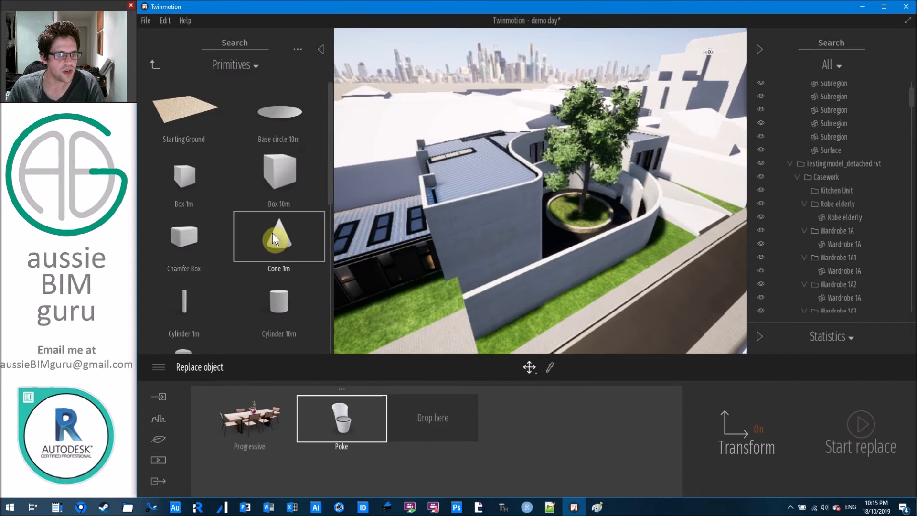
{"action": "mouse_move", "coordinate": [279, 170]}
{"action": "left_mouse_down"}
{"action": "mouse_move", "coordinate": [446, 335]}
{"action": "mouse_move", "coordinate": [545, 263]}
{"action": "mouse_move", "coordinate": [528, 270]}
{"action": "mouse_move", "coordinate": [494, 243]}
{"action": "left_mouse_up"}
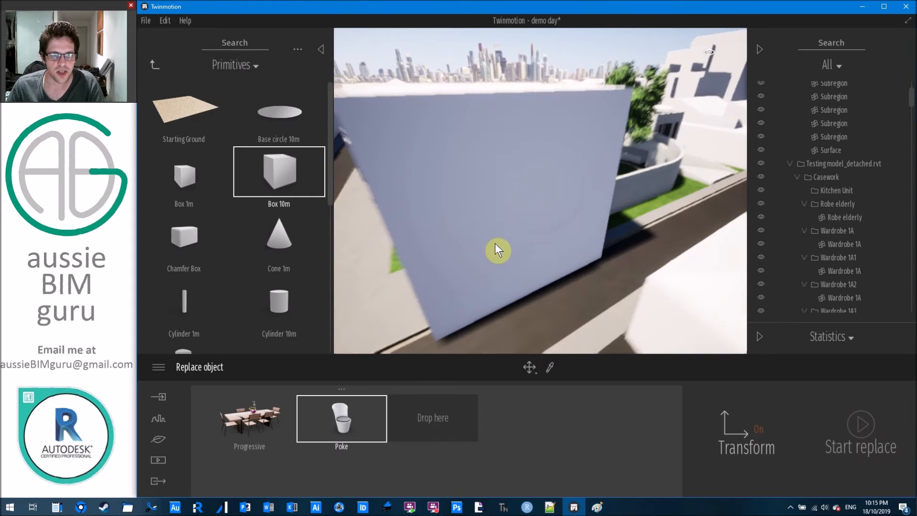
{"action": "left_click_drag", "start_coordinate": [279, 301], "coordinate": [482, 307]}
{"action": "key", "text": "Escape"}
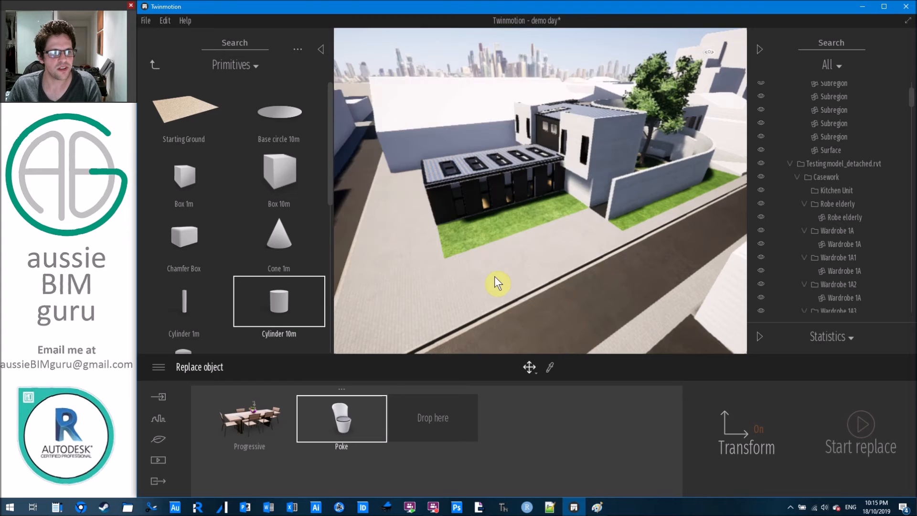
{"action": "scroll", "coordinate": [264, 267], "scroll_direction": "down", "scroll_amount": 2}
{"action": "left_click_drag", "start_coordinate": [280, 233], "coordinate": [472, 265]}
{"action": "key", "text": "Escape"}
Trial an oil tank, 1 m torus and chamfer box, then delete the chamfer box.
{"action": "left_click_drag", "start_coordinate": [205, 239], "coordinate": [280, 242]}
{"action": "scroll", "coordinate": [279, 242], "scroll_direction": "down", "scroll_amount": 3}
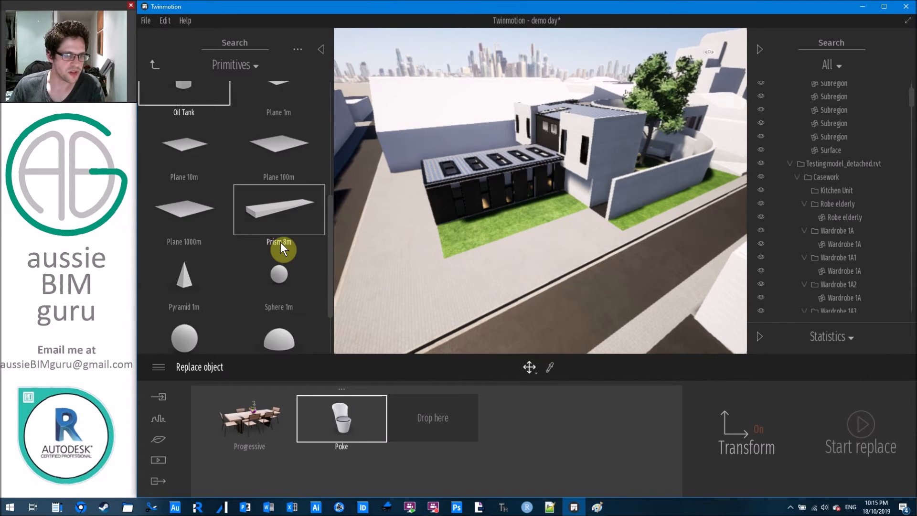
{"action": "scroll", "coordinate": [280, 242], "scroll_direction": "down", "scroll_amount": 3}
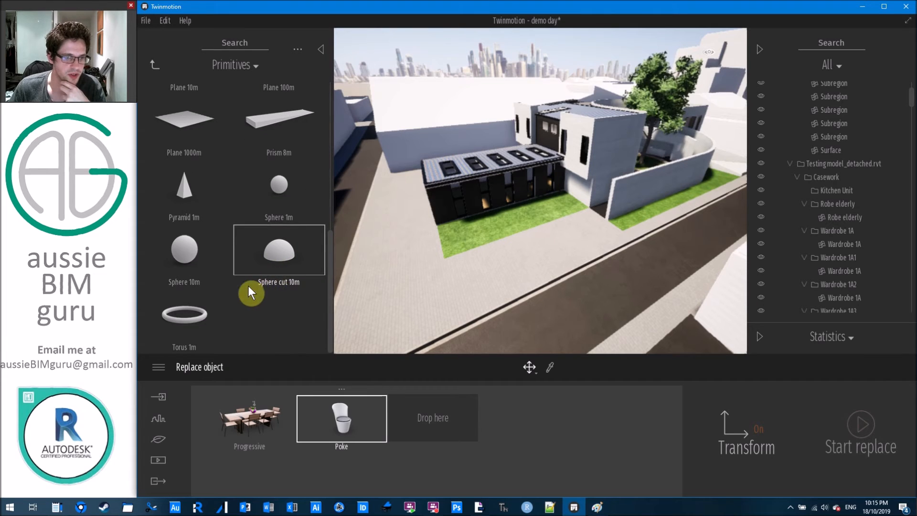
{"action": "left_click_drag", "start_coordinate": [182, 320], "coordinate": [214, 278]}
{"action": "scroll", "coordinate": [188, 257], "scroll_direction": "up", "scroll_amount": 1}
{"action": "scroll", "coordinate": [188, 257], "scroll_direction": "up", "scroll_amount": 10}
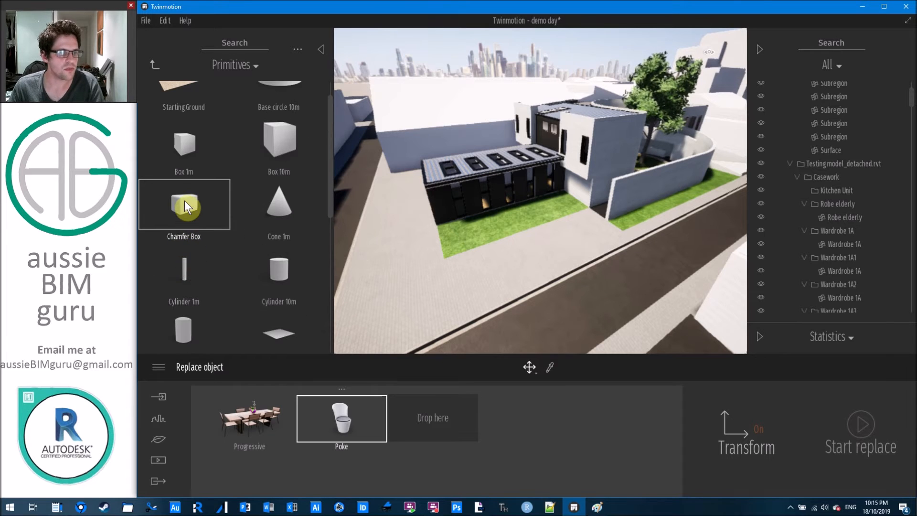
{"action": "scroll", "coordinate": [229, 205], "scroll_direction": "up", "scroll_amount": 1}
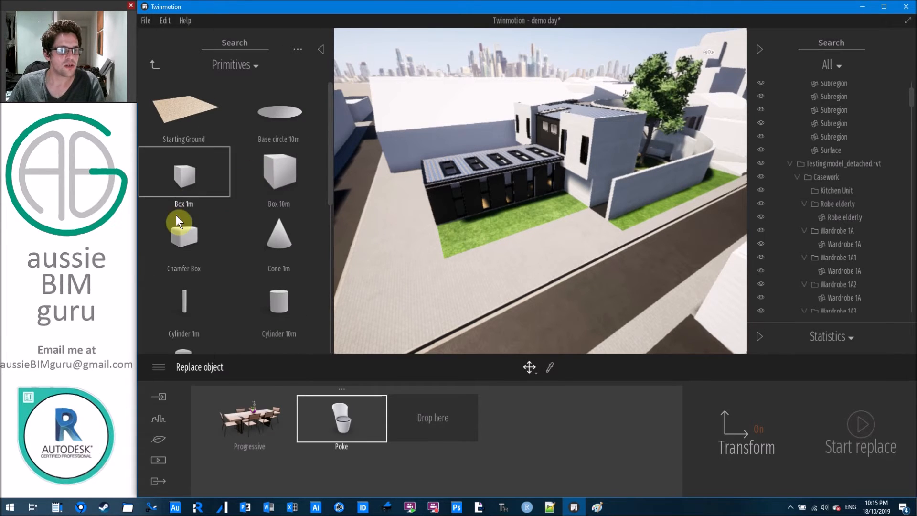
{"action": "left_click_drag", "start_coordinate": [191, 234], "coordinate": [492, 280]}
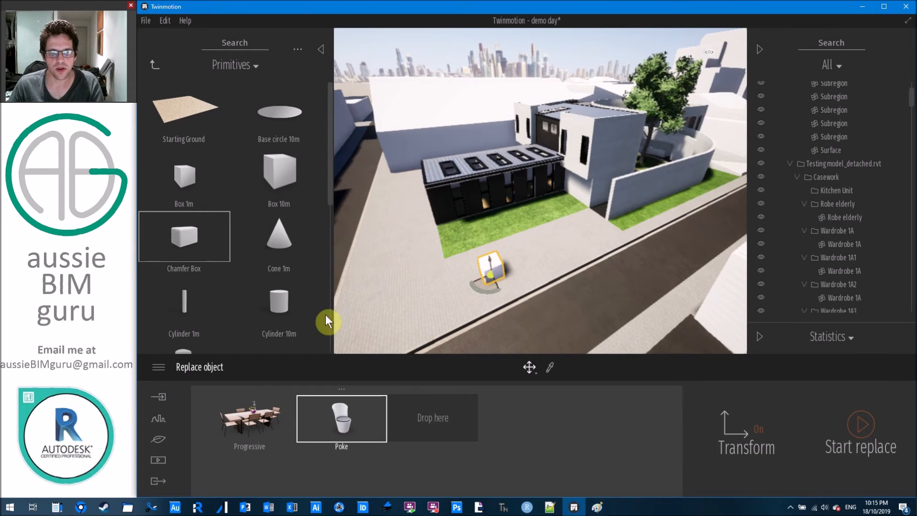
{"action": "key", "text": "Delete"}
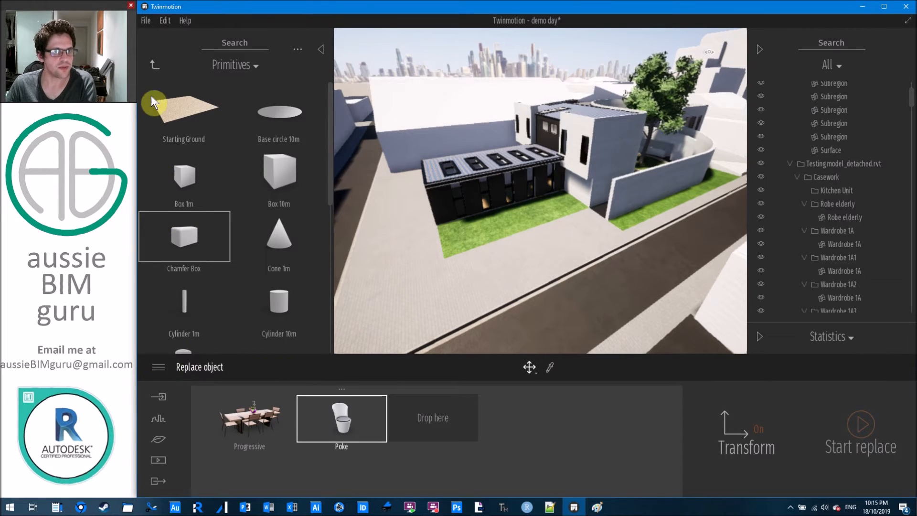
{"action": "left_click", "coordinate": [160, 67]}
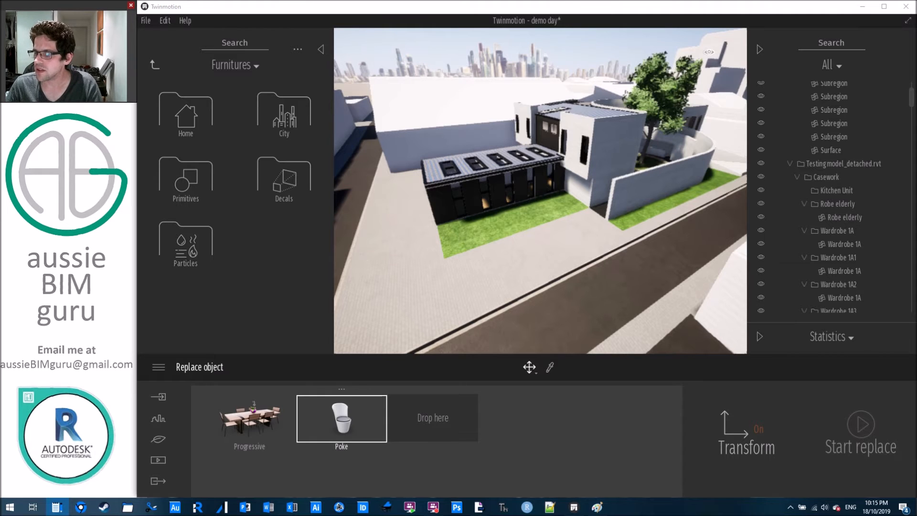
Place a Zebra crossing decal on the road beside the house.
{"action": "left_click", "coordinate": [284, 178]}
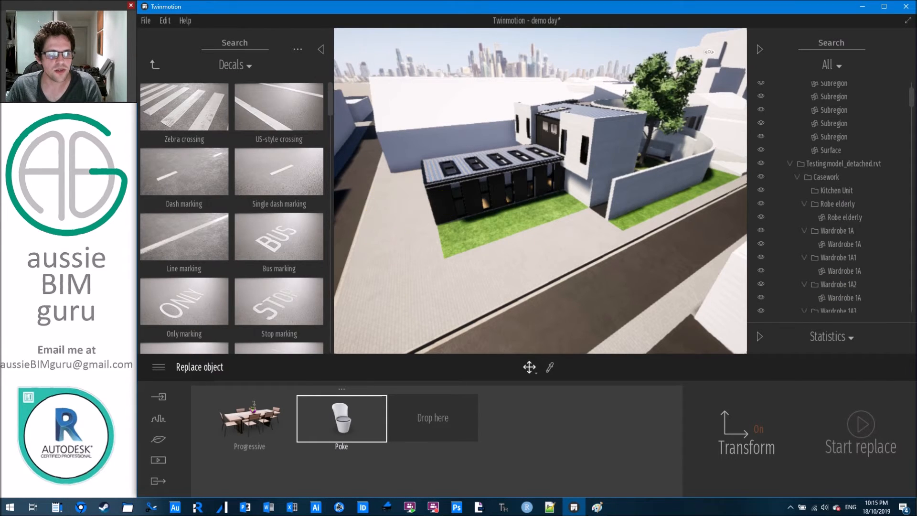
{"action": "key", "text": "w"}
{"action": "right_click_drag", "start_coordinate": [540, 192], "coordinate": [678, 205]}
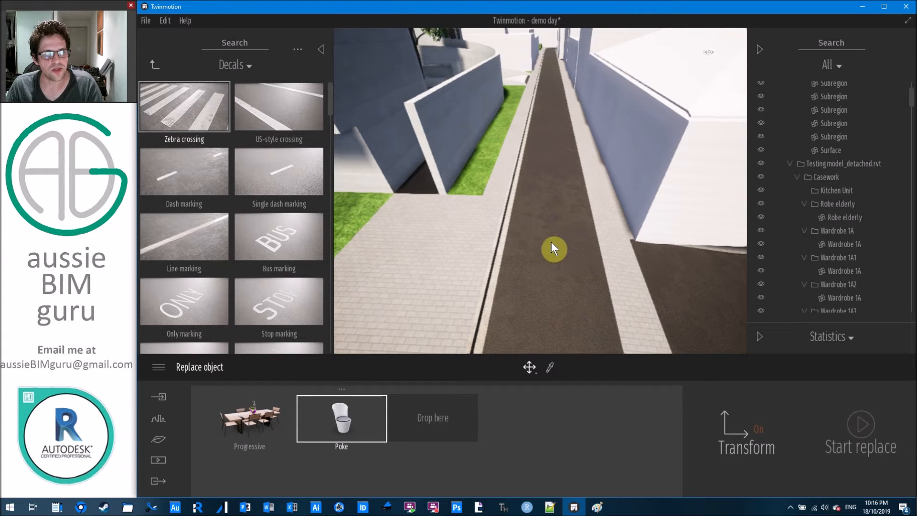
{"action": "left_click", "coordinate": [519, 225]}
{"action": "key", "text": "Escape"}
{"action": "right_click_drag", "start_coordinate": [516, 335], "coordinate": [529, 276]}
{"action": "middle_click_drag", "start_coordinate": [529, 277], "coordinate": [535, 239]}
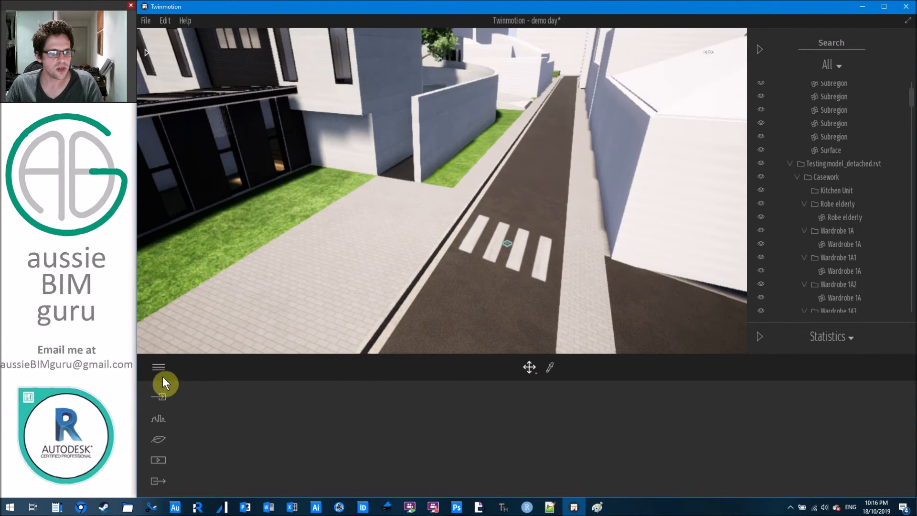
Drop a Dash marking decal on the road and duplicate it further along.
{"action": "left_click", "coordinate": [147, 53]}
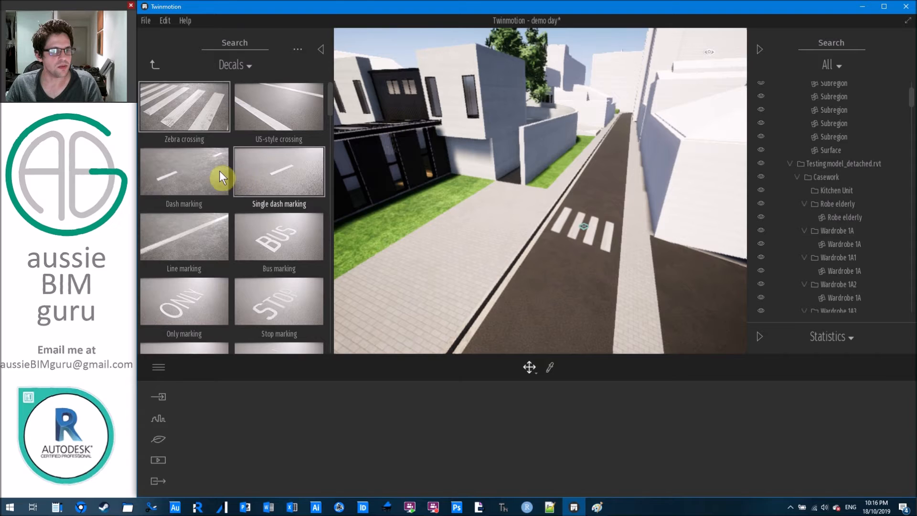
{"action": "left_click_drag", "start_coordinate": [207, 171], "coordinate": [566, 302]}
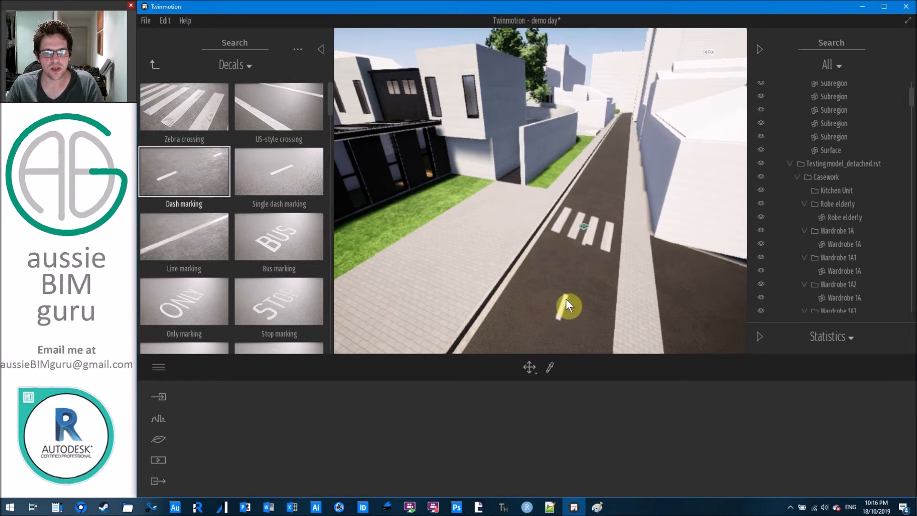
{"action": "scroll", "coordinate": [582, 179], "scroll_direction": "down", "scroll_amount": 4}
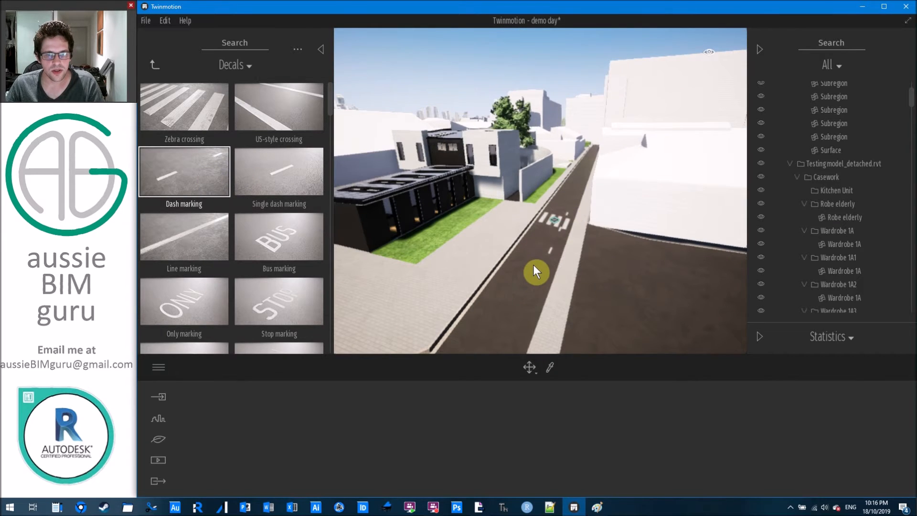
{"action": "left_click", "coordinate": [529, 266]}
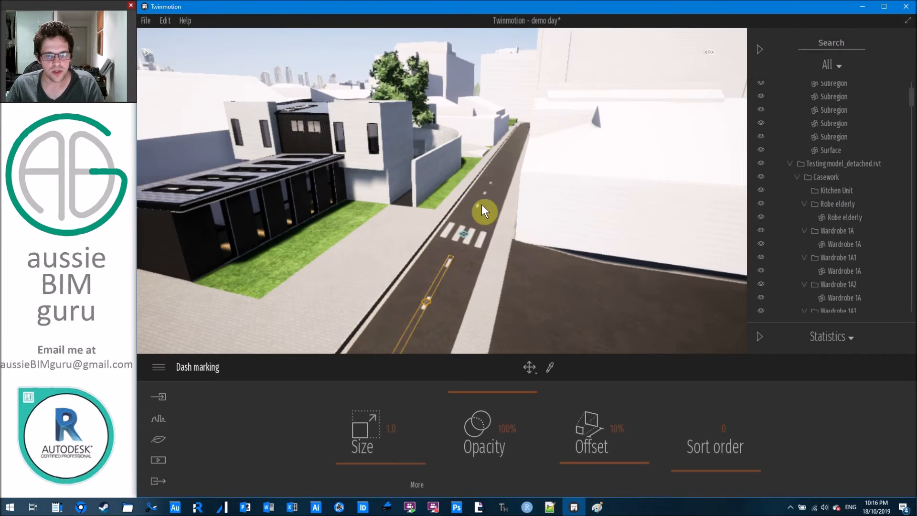
{"action": "left_click", "coordinate": [483, 202]}
{"action": "key", "text": "ctrl+v"}
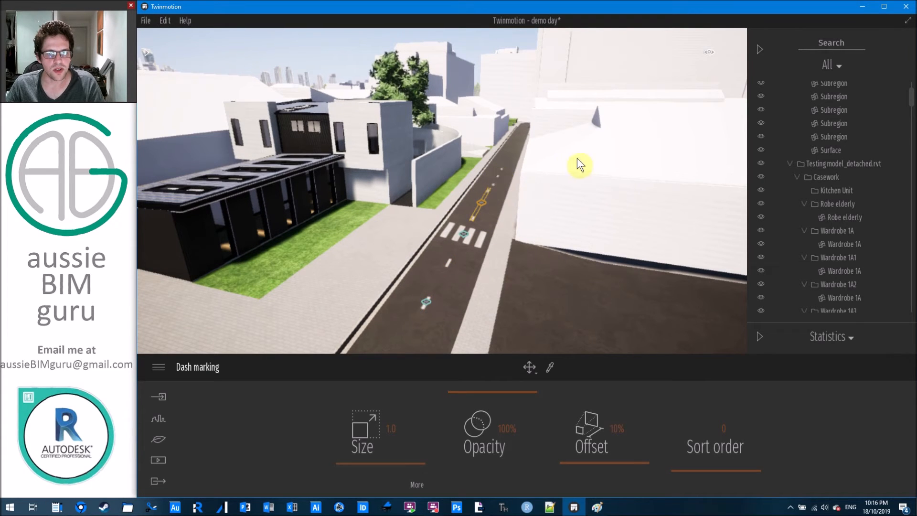
{"action": "key", "text": "Escape"}
{"action": "middle_click_drag", "start_coordinate": [542, 217], "coordinate": [573, 172]}
{"action": "right_click_drag", "start_coordinate": [551, 213], "coordinate": [482, 246]}
{"action": "middle_click_drag", "start_coordinate": [545, 211], "coordinate": [472, 251]}
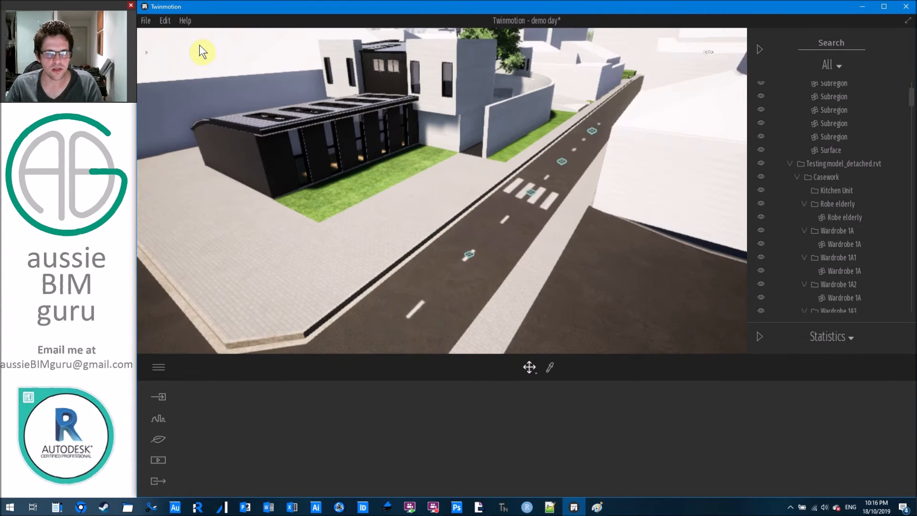
Browse the Decals library, try Manhole 1, then pick the Manhole 2 decal.
{"action": "left_click", "coordinate": [146, 52]}
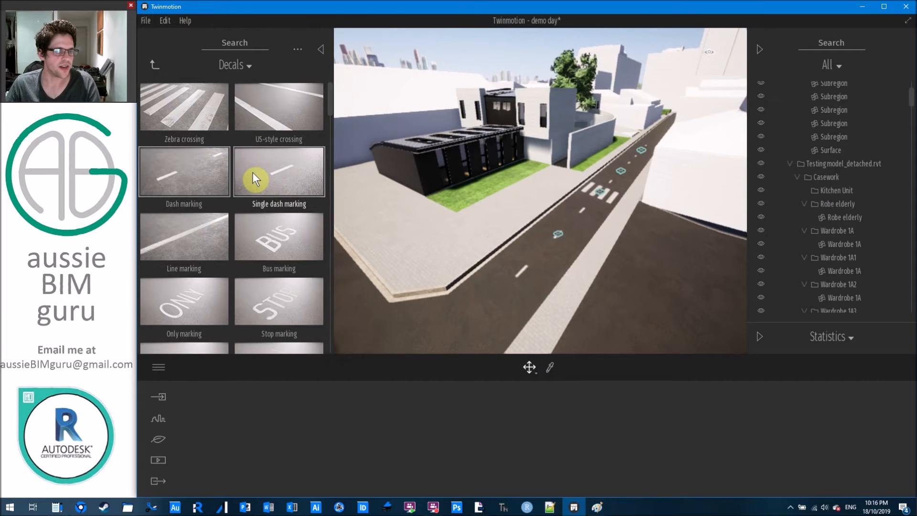
{"action": "scroll", "coordinate": [254, 173], "scroll_direction": "down", "scroll_amount": 5}
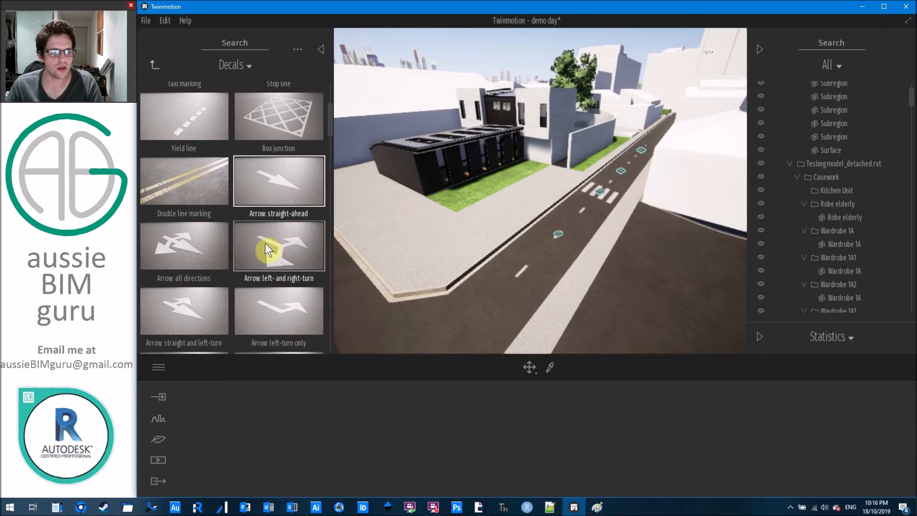
{"action": "scroll", "coordinate": [267, 234], "scroll_direction": "down", "scroll_amount": 1}
{"action": "scroll", "coordinate": [268, 230], "scroll_direction": "down", "scroll_amount": 2}
{"action": "scroll", "coordinate": [273, 228], "scroll_direction": "down", "scroll_amount": 2}
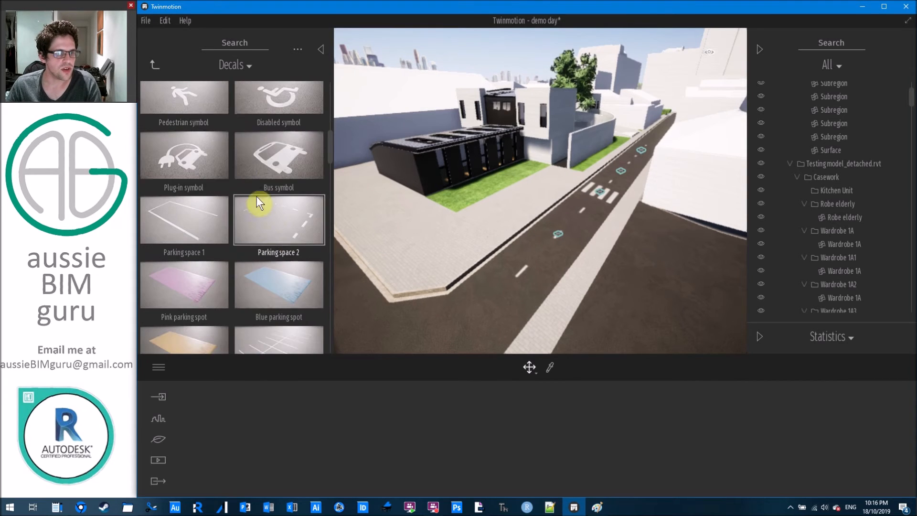
{"action": "scroll", "coordinate": [195, 212], "scroll_direction": "down", "scroll_amount": 5}
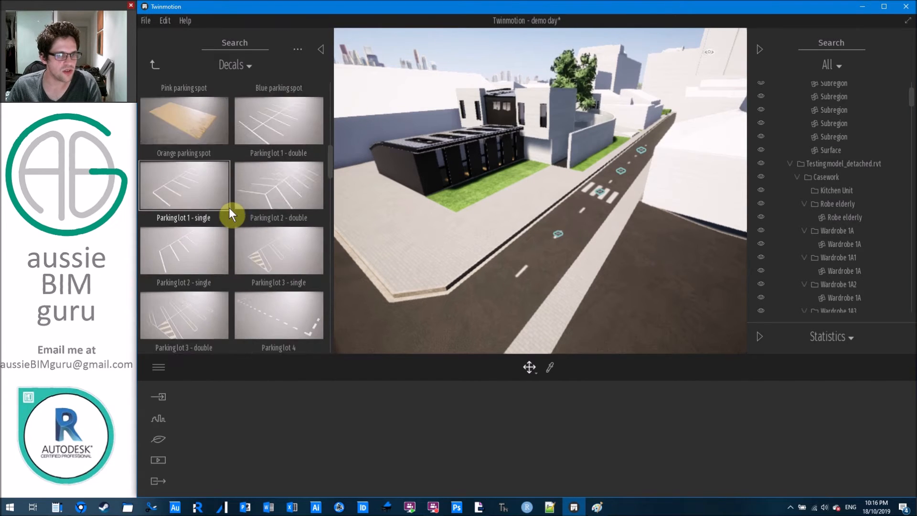
{"action": "scroll", "coordinate": [193, 165], "scroll_direction": "down", "scroll_amount": 2}
{"action": "left_click_drag", "start_coordinate": [279, 251], "coordinate": [606, 260]}
{"action": "scroll", "coordinate": [526, 251], "scroll_direction": "up", "scroll_amount": 3}
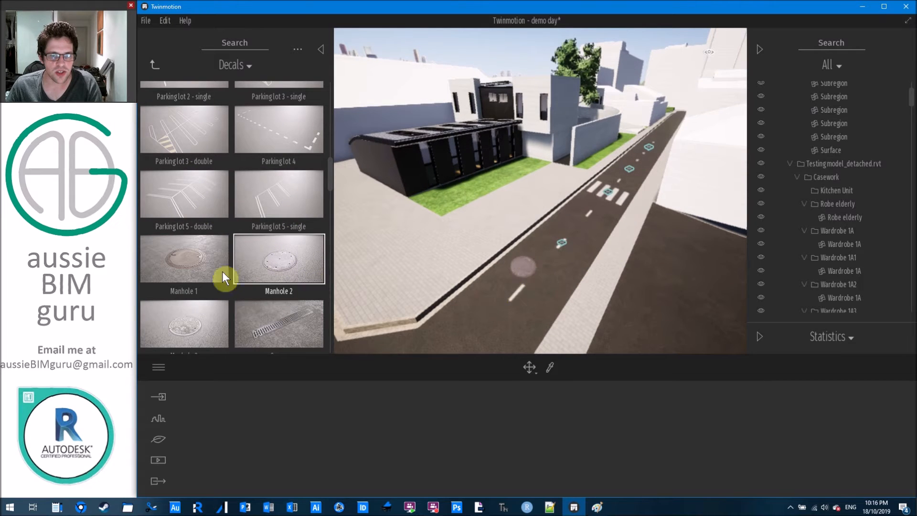
{"action": "left_click_drag", "start_coordinate": [180, 262], "coordinate": [557, 263]}
{"action": "scroll", "coordinate": [561, 251], "scroll_direction": "up", "scroll_amount": 1}
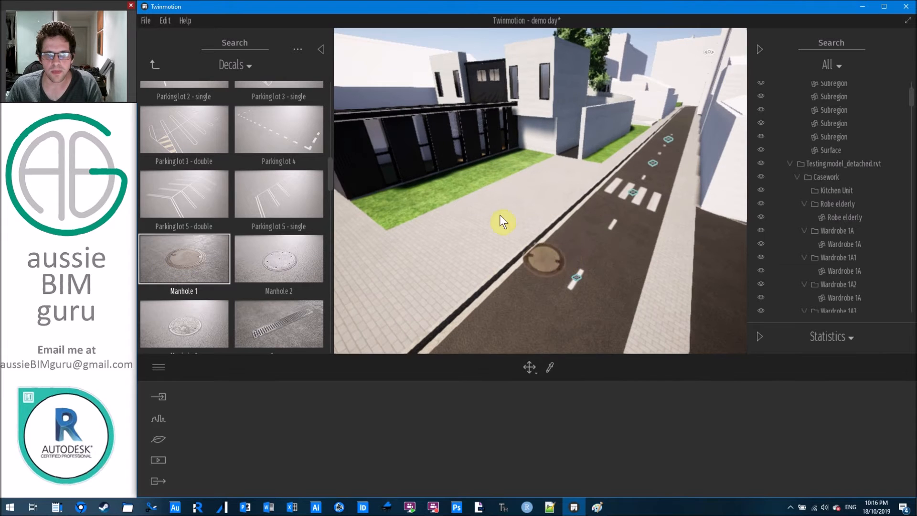
{"action": "left_click", "coordinate": [299, 264]}
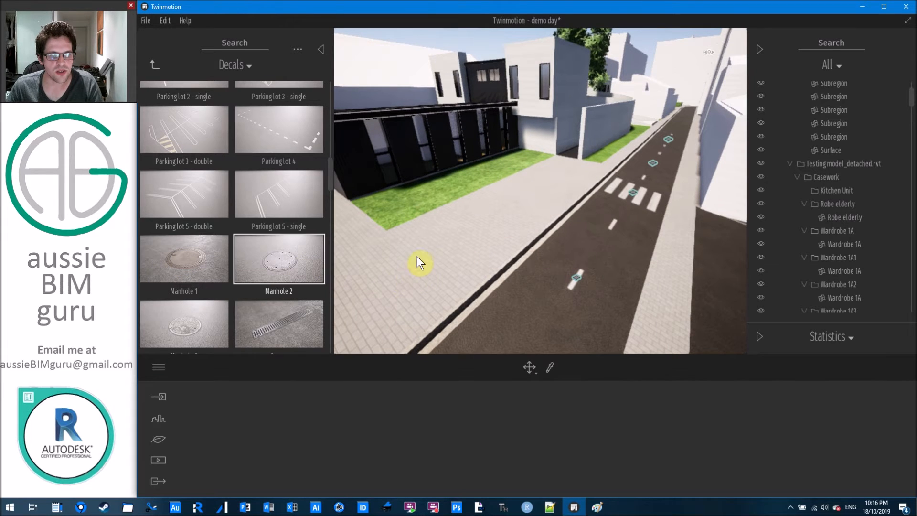
Place the Manhole 2 decal on the footpath corner beside the road.
{"action": "middle_click_drag", "start_coordinate": [463, 227], "coordinate": [492, 279]}
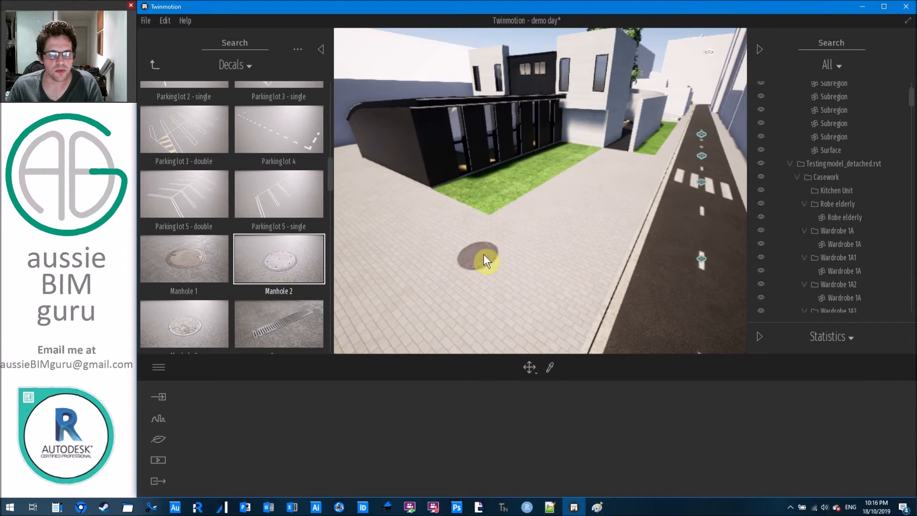
{"action": "key", "text": "a"}
{"action": "key", "text": "q"}
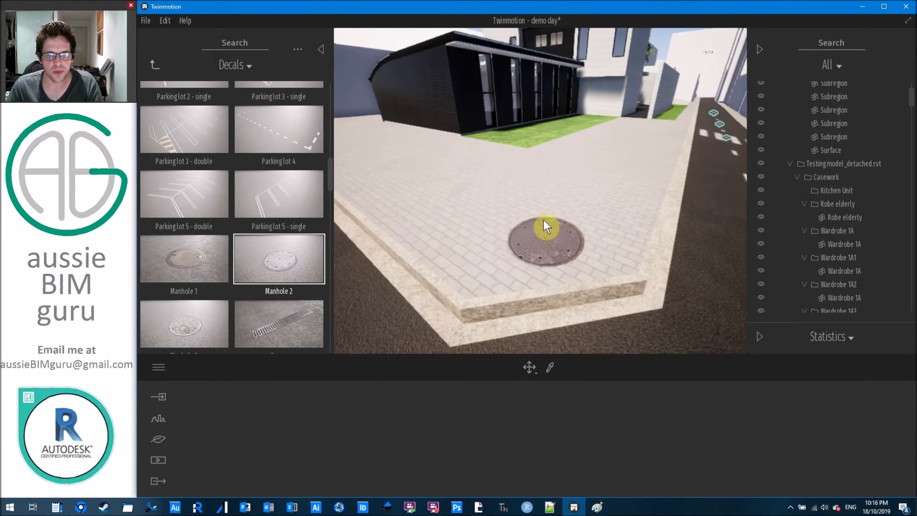
{"action": "left_click", "coordinate": [695, 243]}
{"action": "key", "text": "Escape"}
{"action": "key", "text": "s"}
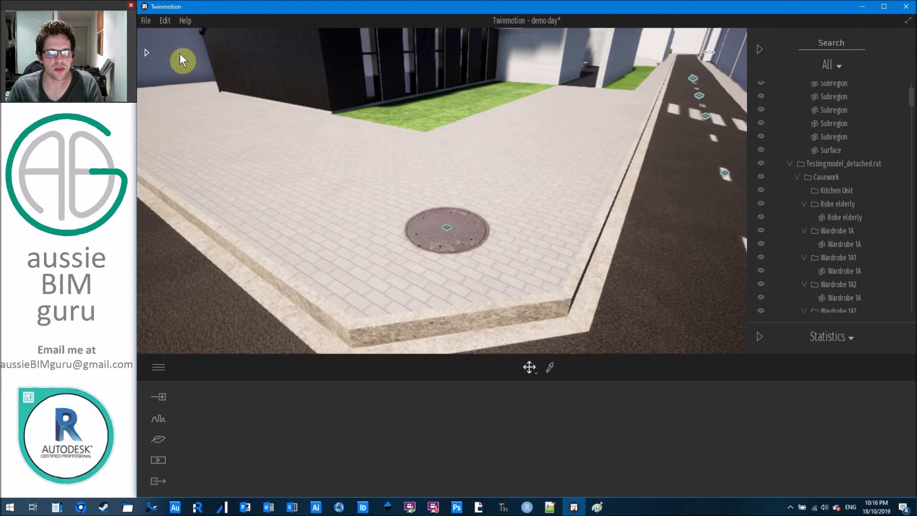
{"action": "left_click", "coordinate": [146, 50]}
Try the Graffiti 4, 6 and 2 decals on the black wall, then place Graffiti 7.
{"action": "scroll", "coordinate": [240, 286], "scroll_direction": "down", "scroll_amount": 5}
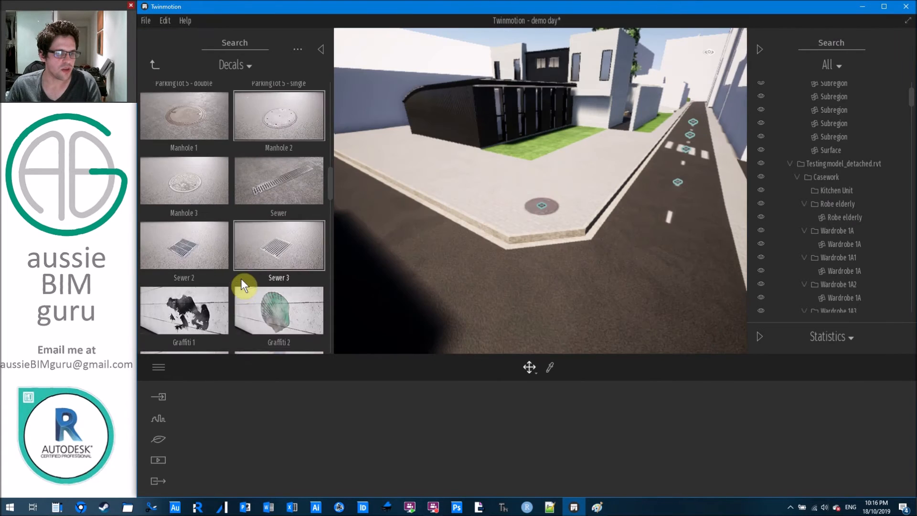
{"action": "middle_click_drag", "start_coordinate": [408, 176], "coordinate": [321, 107]}
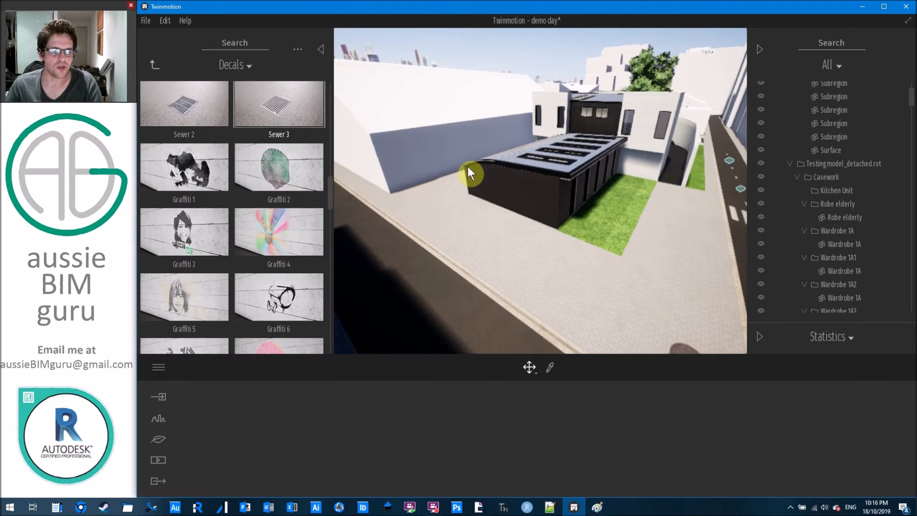
{"action": "key", "text": "w"}
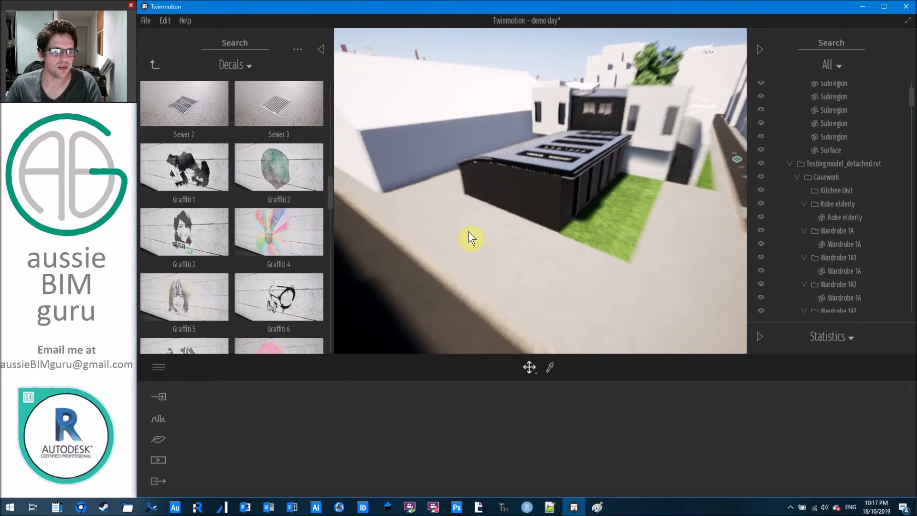
{"action": "left_click_drag", "start_coordinate": [291, 242], "coordinate": [309, 259]}
{"action": "left_click_drag", "start_coordinate": [282, 297], "coordinate": [301, 197]}
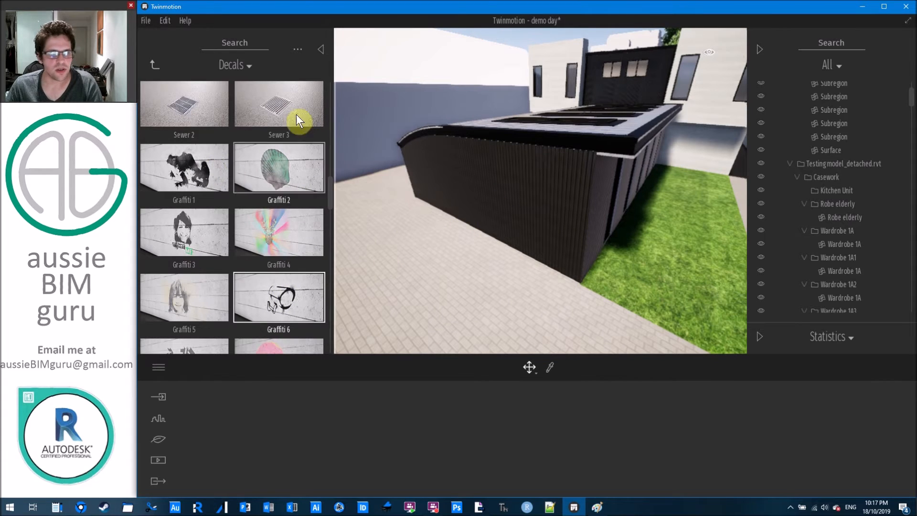
{"action": "left_click_drag", "start_coordinate": [285, 165], "coordinate": [516, 215]}
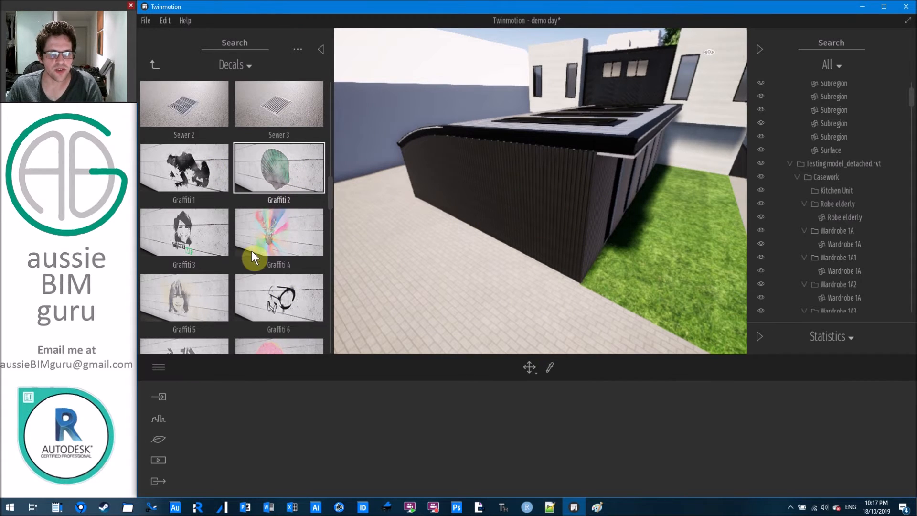
{"action": "scroll", "coordinate": [235, 222], "scroll_direction": "down", "scroll_amount": 3}
{"action": "left_click_drag", "start_coordinate": [224, 220], "coordinate": [492, 197]}
{"action": "key", "text": "Escape"}
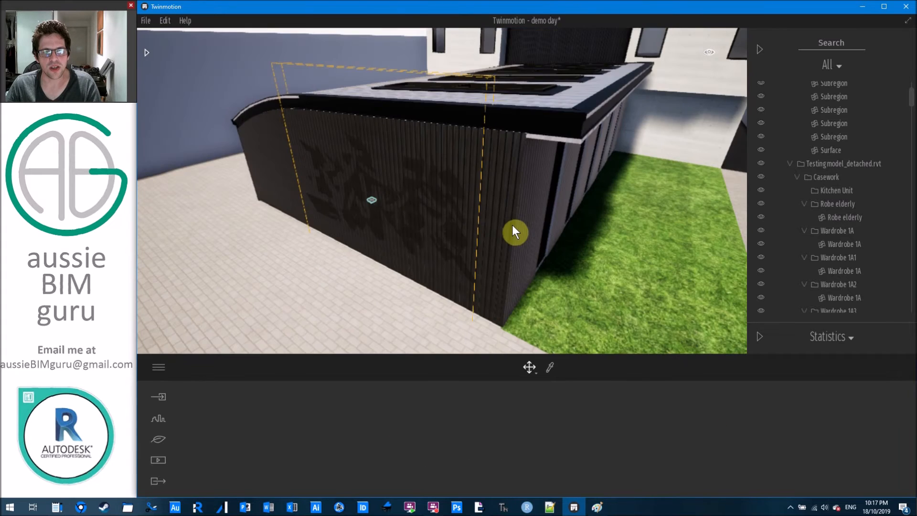
Select the Graffiti 7 decal on the curved wall and raise its opacity to 100%.
{"action": "scroll", "coordinate": [534, 226], "scroll_direction": "down", "scroll_amount": 6}
{"action": "right_click_drag", "start_coordinate": [536, 228], "coordinate": [636, 294]}
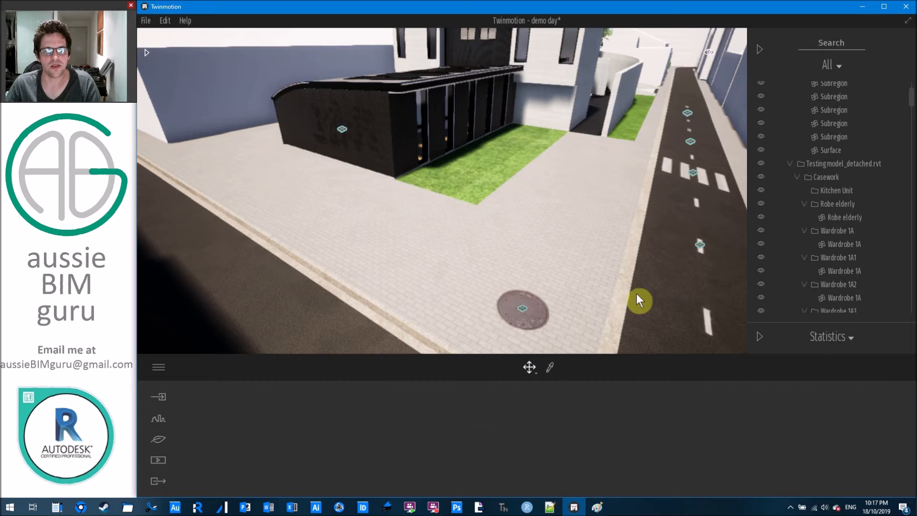
{"action": "right_click_drag", "start_coordinate": [396, 169], "coordinate": [371, 156]}
{"action": "left_click", "coordinate": [371, 163]}
{"action": "left_click", "coordinate": [371, 162]}
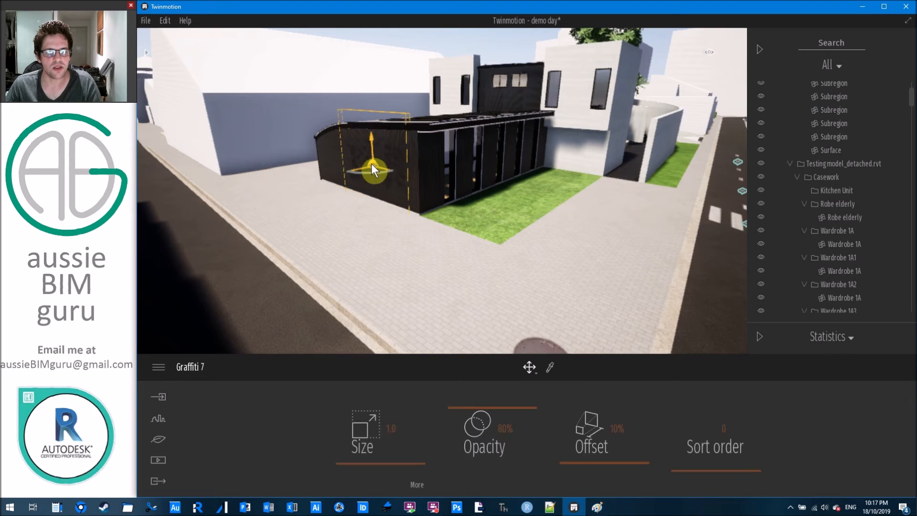
{"action": "left_click_drag", "start_coordinate": [503, 429], "coordinate": [509, 380]}
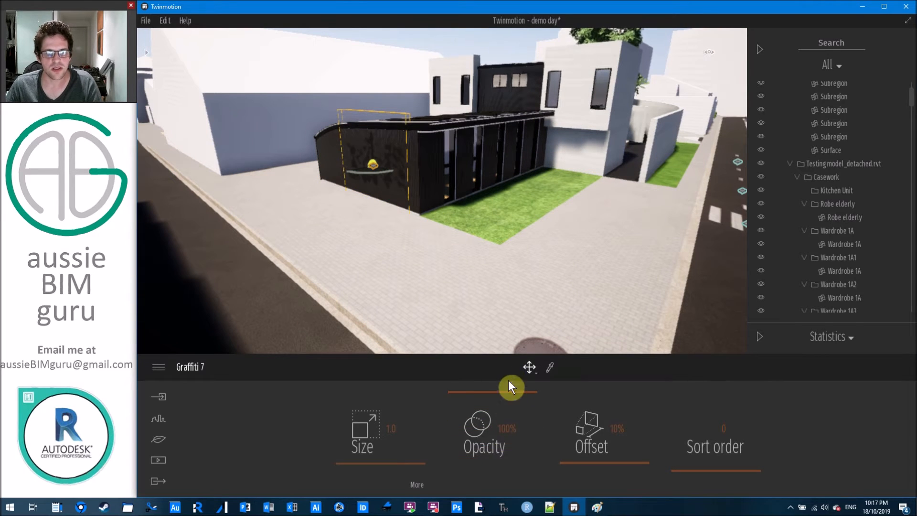
{"action": "left_click", "coordinate": [419, 484]}
{"action": "key", "text": "Escape"}
{"action": "key", "text": "a"}
{"action": "key", "text": "d"}
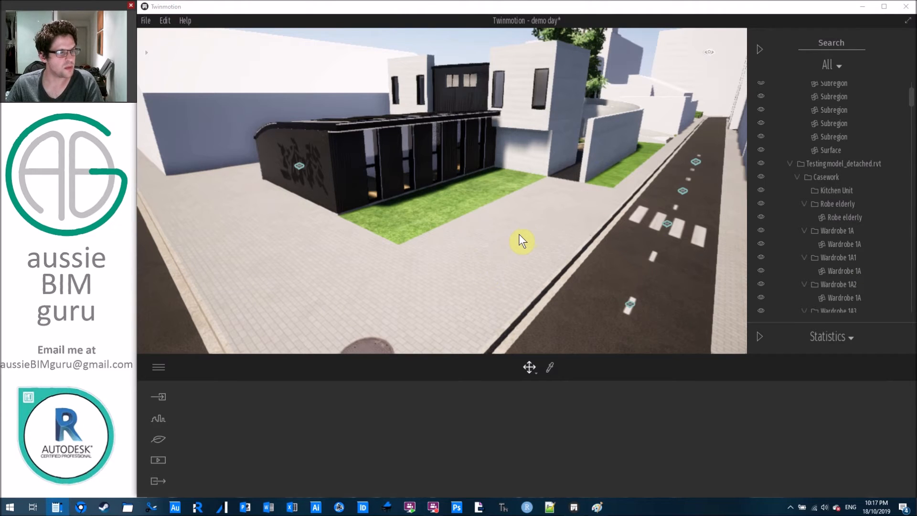
Navigate the library from Decals back up to Characters > Humans.
{"action": "left_click", "coordinate": [145, 57]}
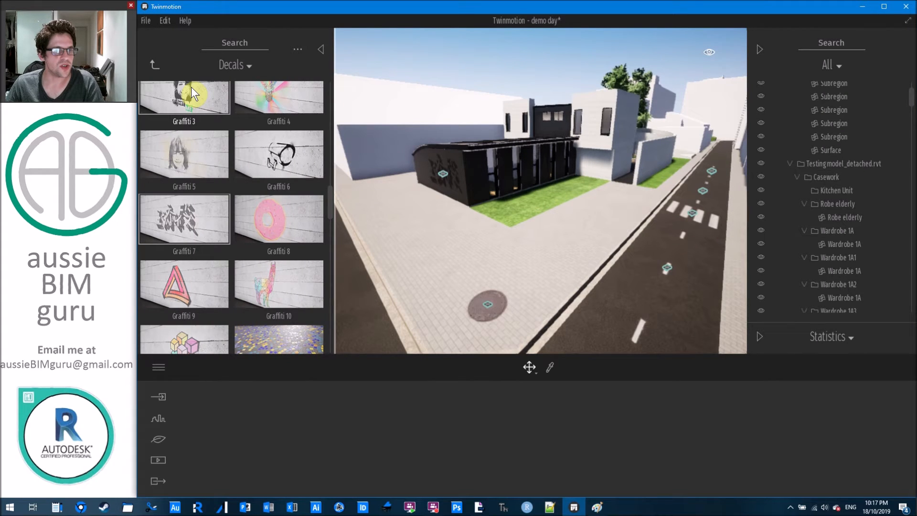
{"action": "right_click", "coordinate": [191, 87]}
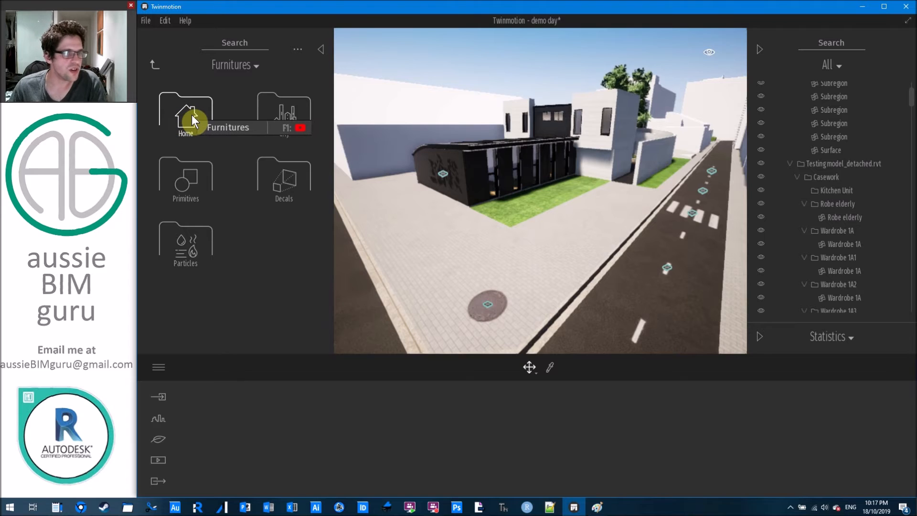
{"action": "left_click", "coordinate": [155, 65]}
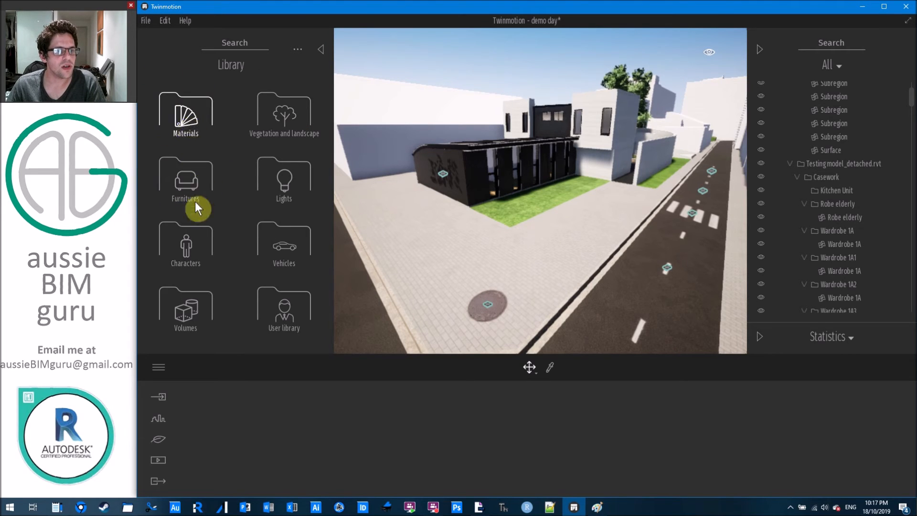
{"action": "left_click", "coordinate": [186, 242]}
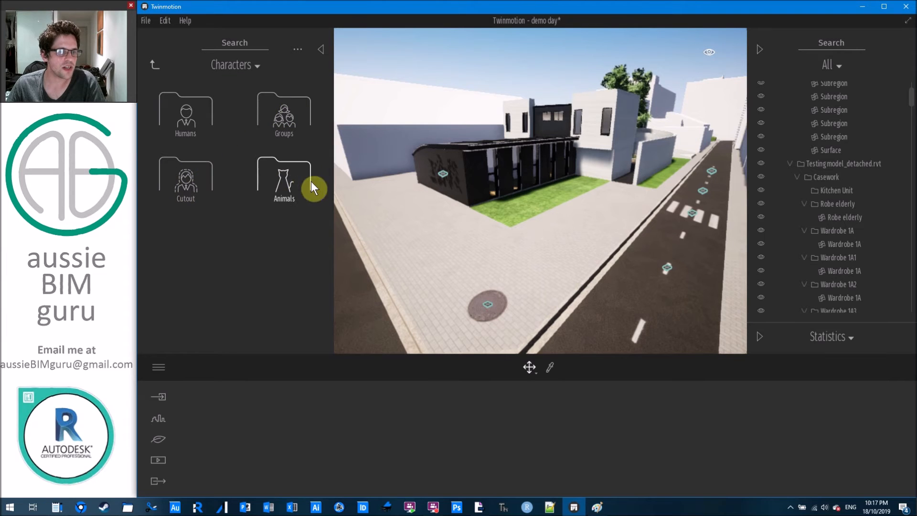
{"action": "left_click", "coordinate": [193, 108]}
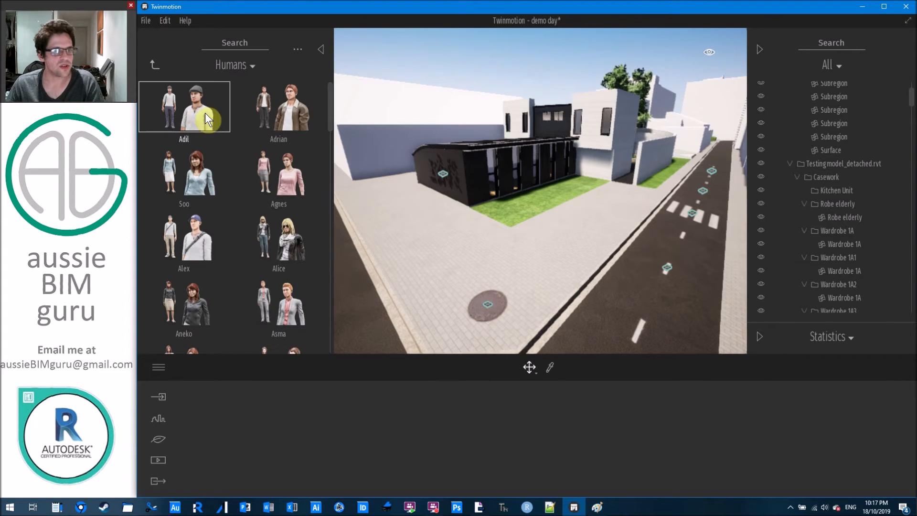
Place the Yohan character on the paved footpath beside the house entrance.
{"action": "scroll", "coordinate": [234, 133], "scroll_direction": "down", "scroll_amount": 3}
{"action": "scroll", "coordinate": [241, 129], "scroll_direction": "down", "scroll_amount": 5}
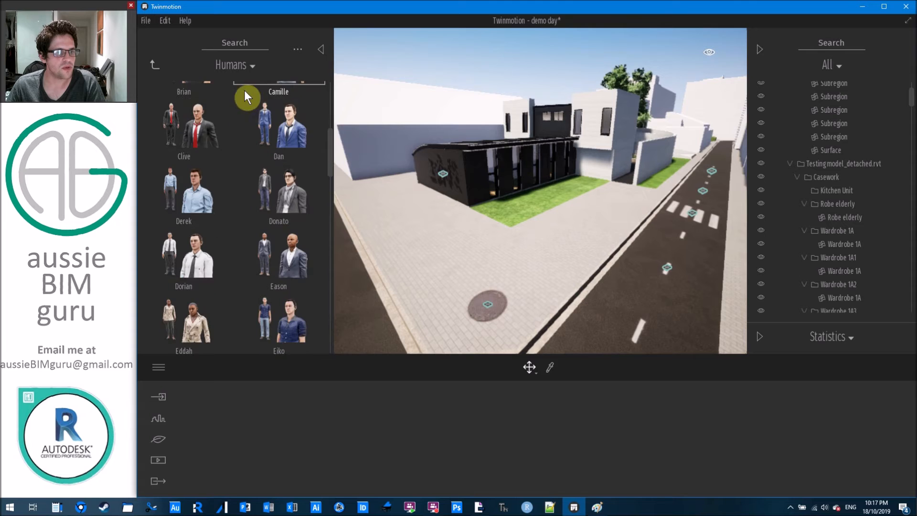
{"action": "scroll", "coordinate": [260, 136], "scroll_direction": "down", "scroll_amount": 4}
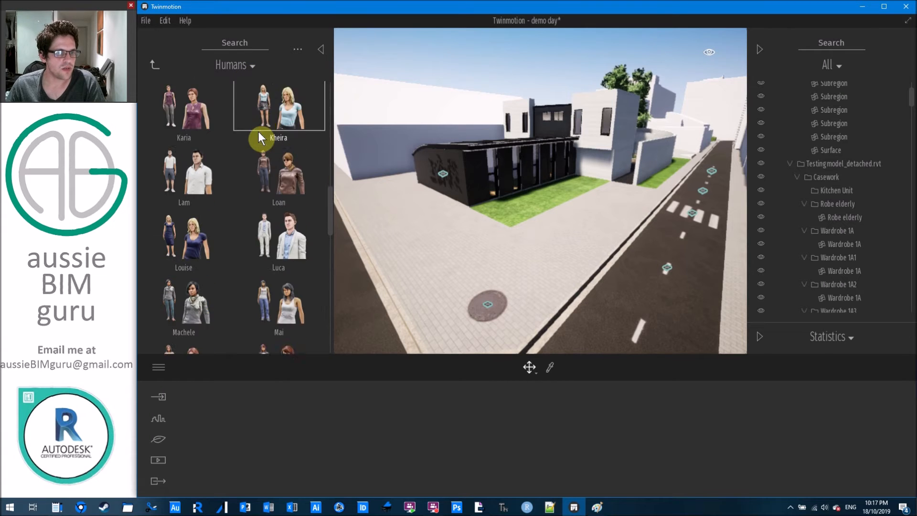
{"action": "scroll", "coordinate": [261, 157], "scroll_direction": "down", "scroll_amount": 3}
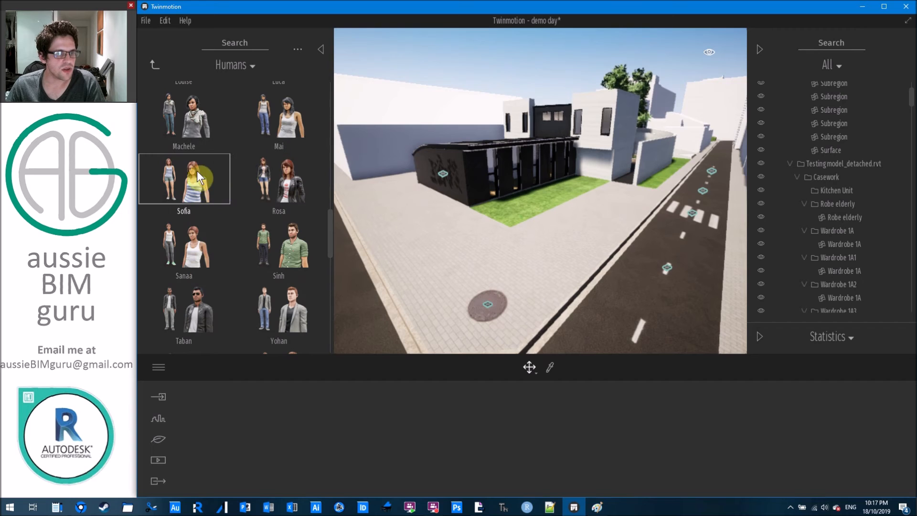
{"action": "scroll", "coordinate": [207, 208], "scroll_direction": "down", "scroll_amount": 1}
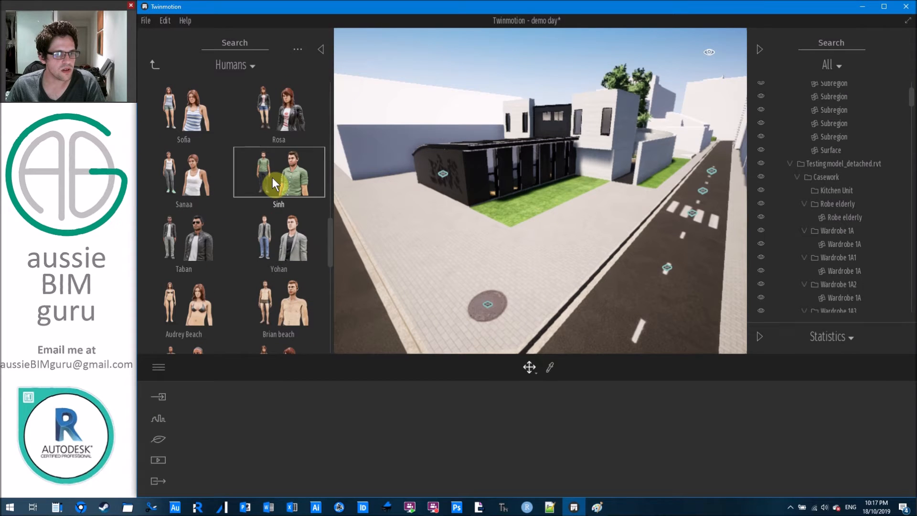
{"action": "left_click_drag", "start_coordinate": [272, 228], "coordinate": [608, 206]}
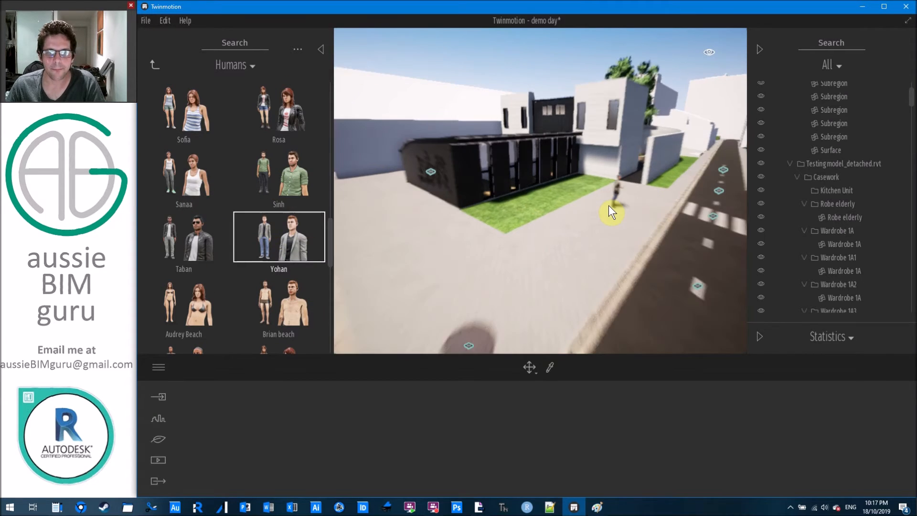
{"action": "scroll", "coordinate": [612, 211], "scroll_direction": "up", "scroll_amount": 2}
{"action": "middle_click_drag", "start_coordinate": [607, 213], "coordinate": [528, 240]}
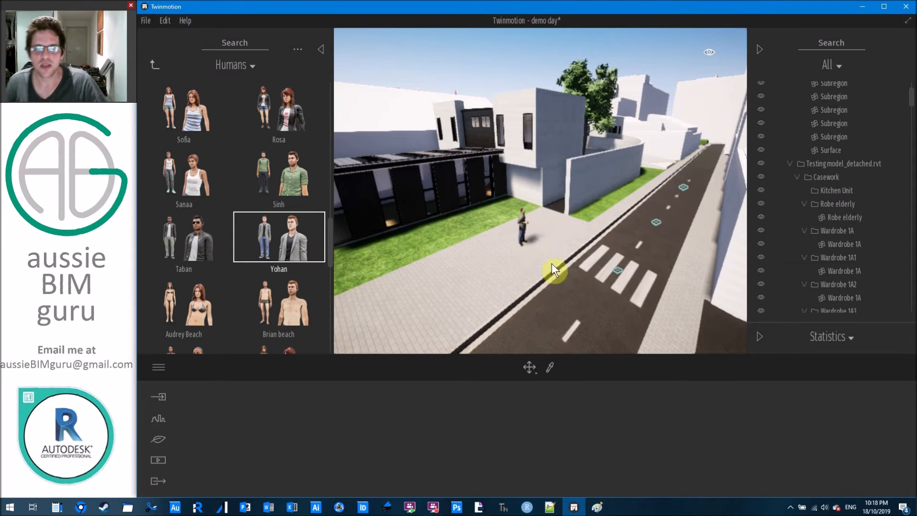
{"action": "scroll", "coordinate": [553, 260], "scroll_direction": "up", "scroll_amount": 5}
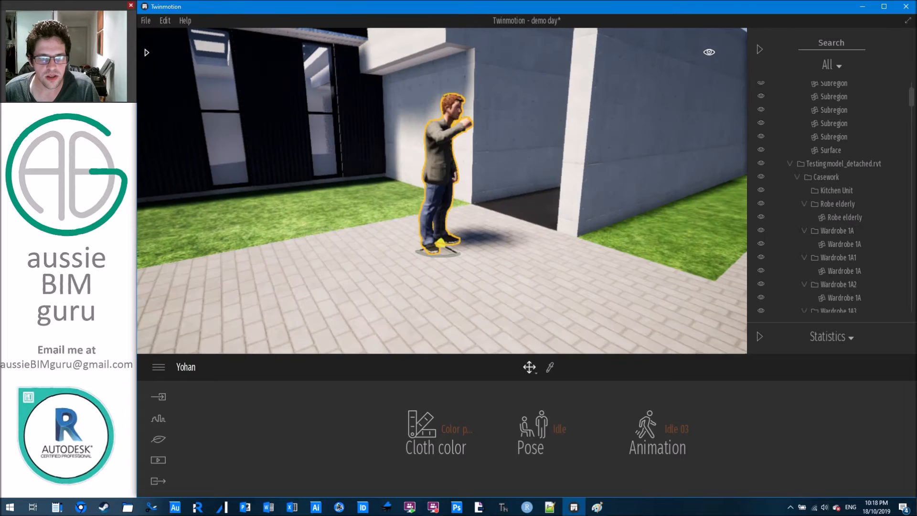
Set Yohan's cloth colour to Color preset 3 and rotate him about 15 degrees.
{"action": "scroll", "coordinate": [432, 273], "scroll_direction": "down", "scroll_amount": 3}
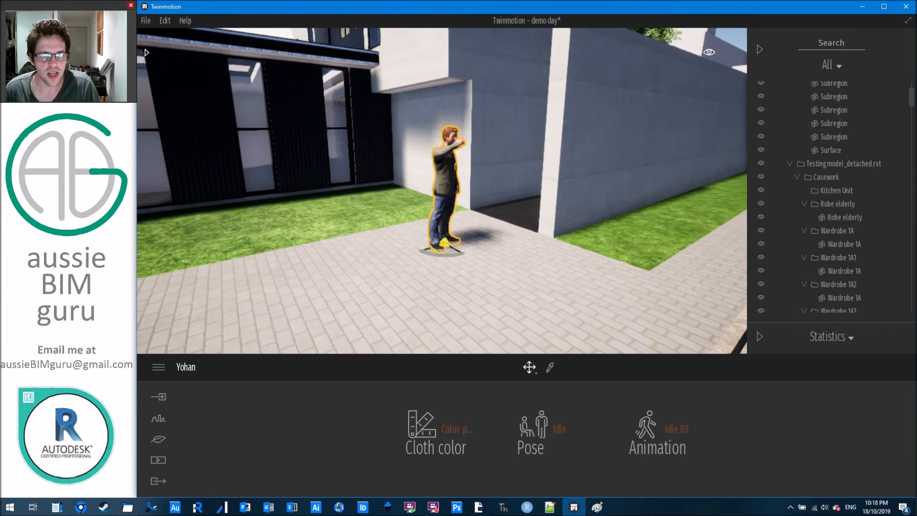
{"action": "middle_click_drag", "start_coordinate": [428, 106], "coordinate": [419, 141]}
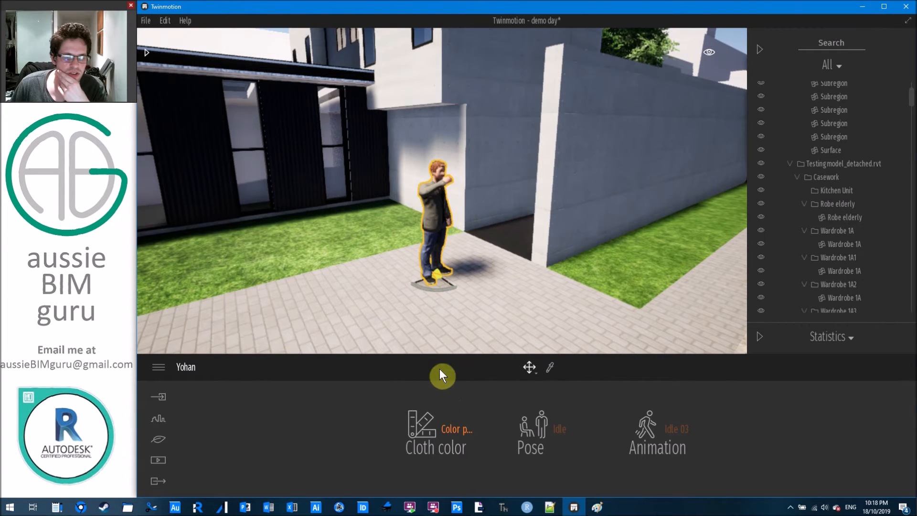
{"action": "left_click", "coordinate": [438, 431]}
{"action": "left_click", "coordinate": [436, 442]}
{"action": "left_click", "coordinate": [436, 442]}
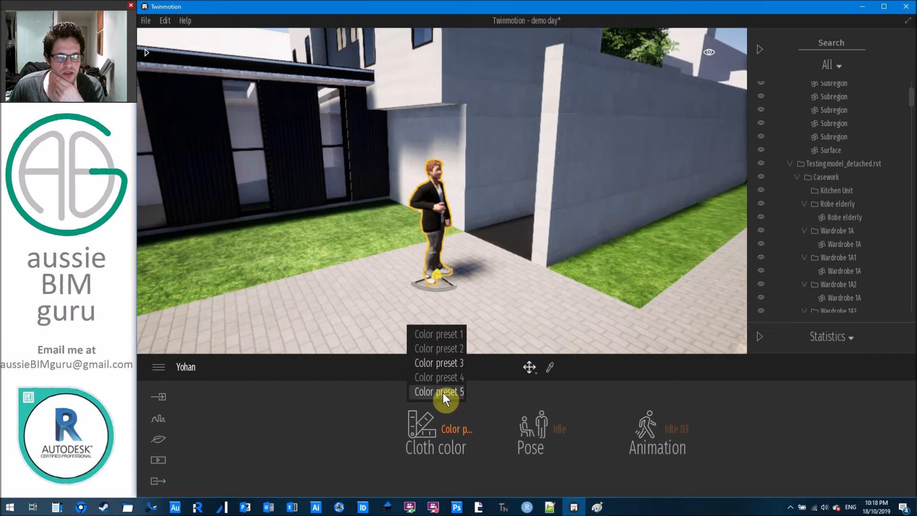
{"action": "left_click", "coordinate": [443, 393]}
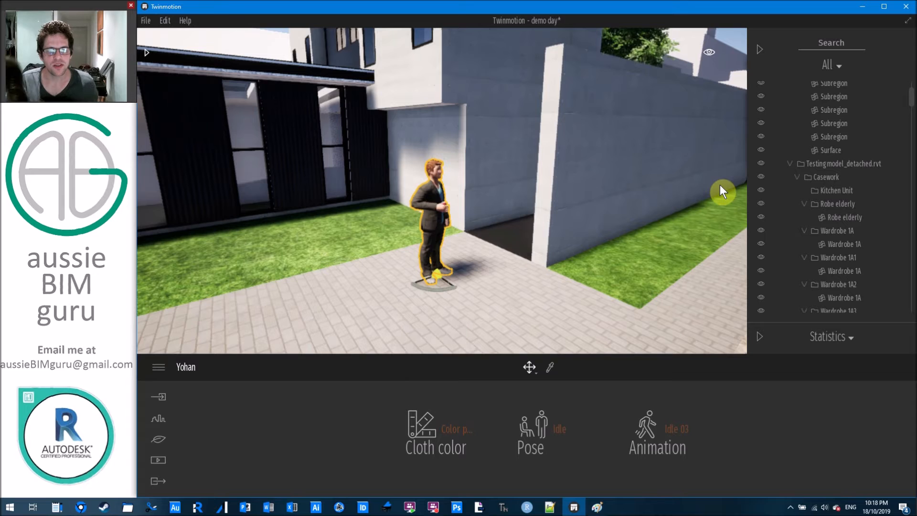
{"action": "left_click_drag", "start_coordinate": [443, 288], "coordinate": [434, 251]}
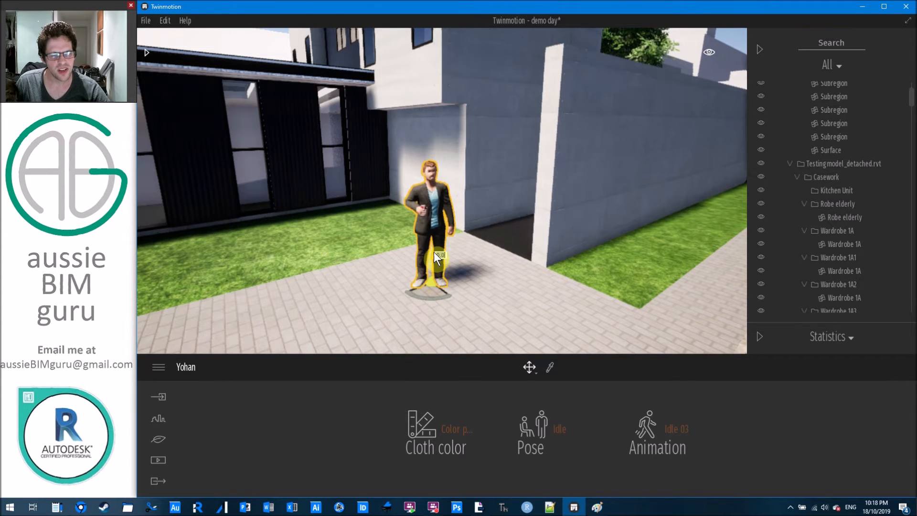
Try the Speaking pose with Speaking 02, then the Idle pose with Idle 06.
{"action": "left_click", "coordinate": [543, 429]}
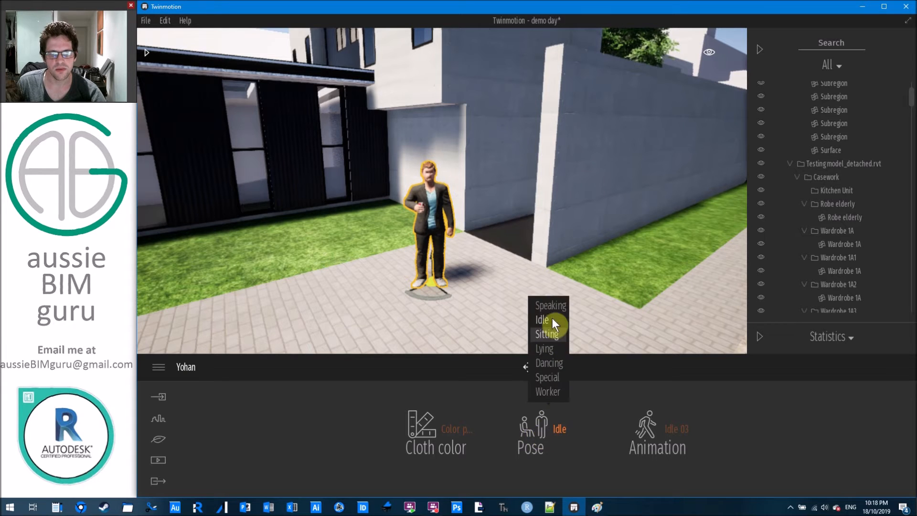
{"action": "left_click", "coordinate": [673, 429]}
{"action": "left_click", "coordinate": [662, 378]}
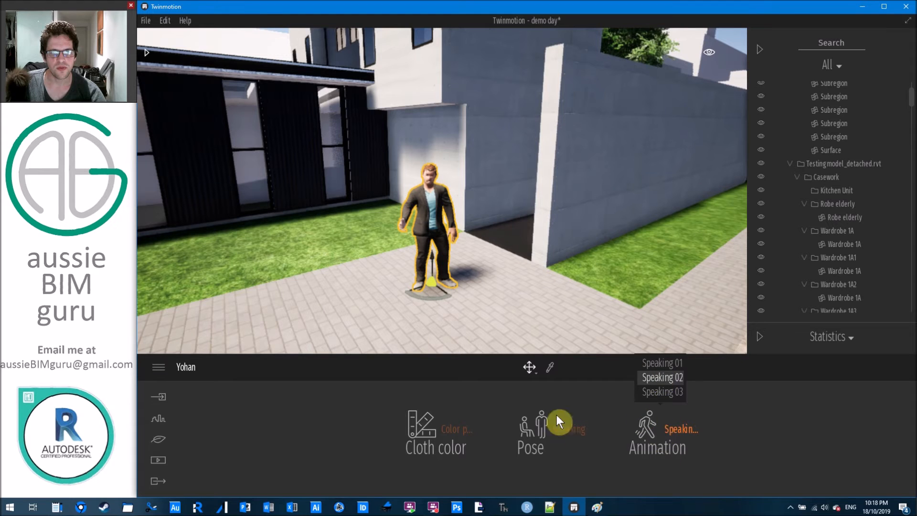
{"action": "left_click", "coordinate": [549, 428]}
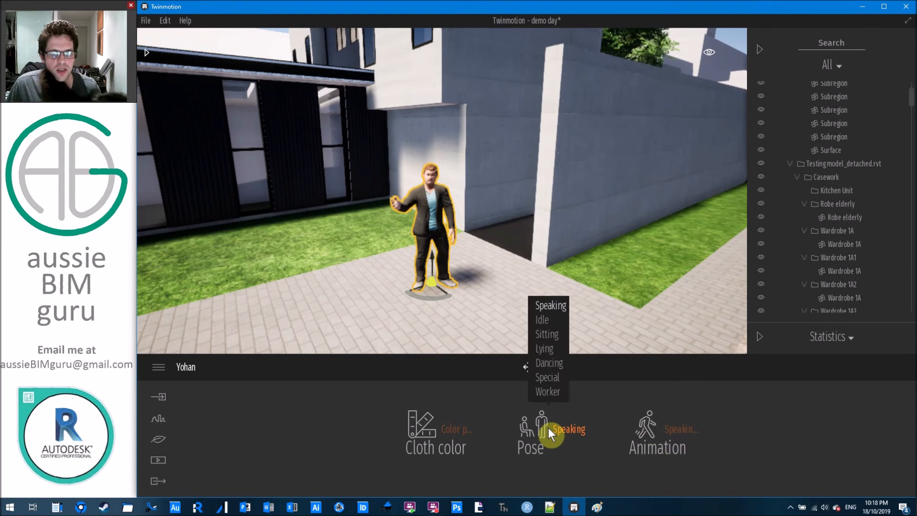
{"action": "left_click", "coordinate": [549, 319]}
{"action": "left_click", "coordinate": [643, 426]}
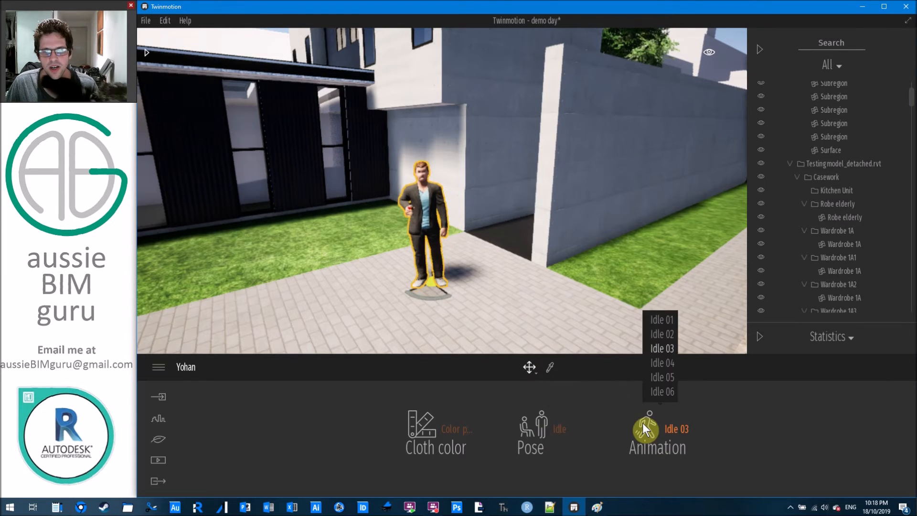
{"action": "left_click", "coordinate": [649, 389]}
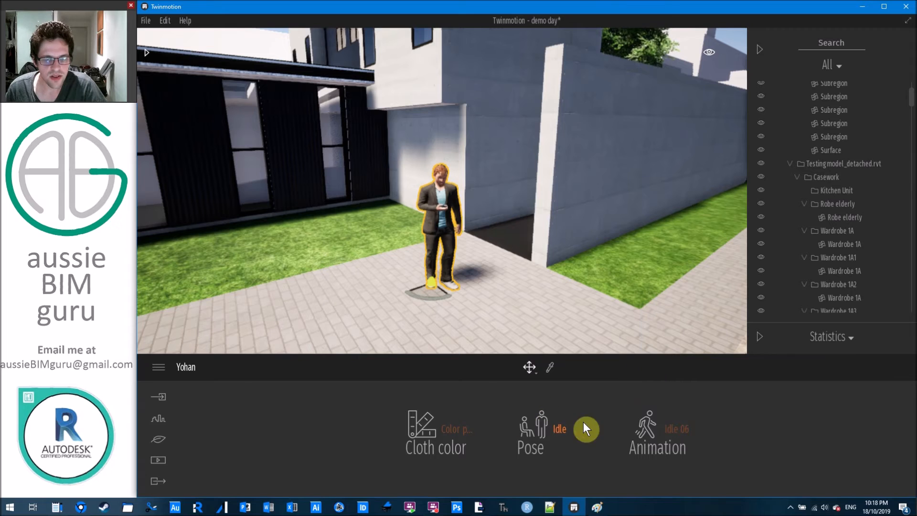
Try the Sitting pose with the Sitting 02 and Sitting 04 animations.
{"action": "left_click", "coordinate": [523, 427]}
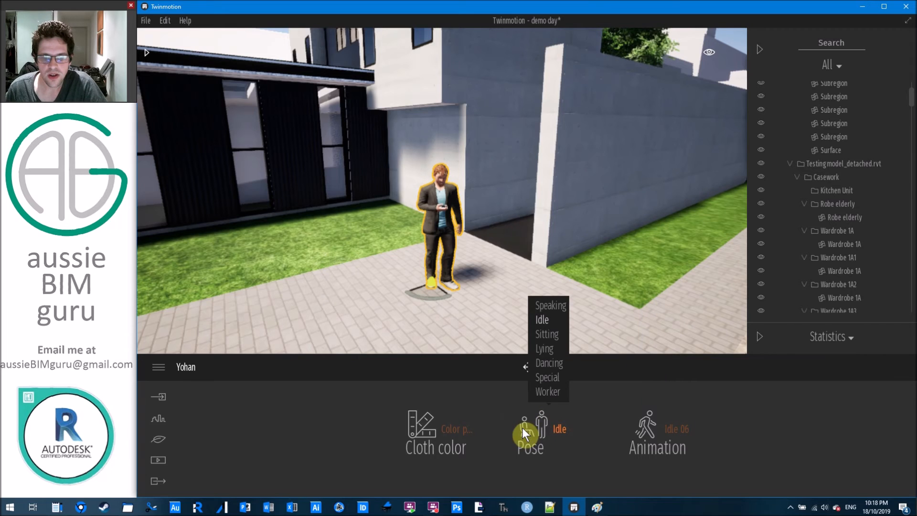
{"action": "left_click", "coordinate": [532, 334]}
{"action": "left_click", "coordinate": [644, 423]}
{"action": "left_click", "coordinate": [659, 376]}
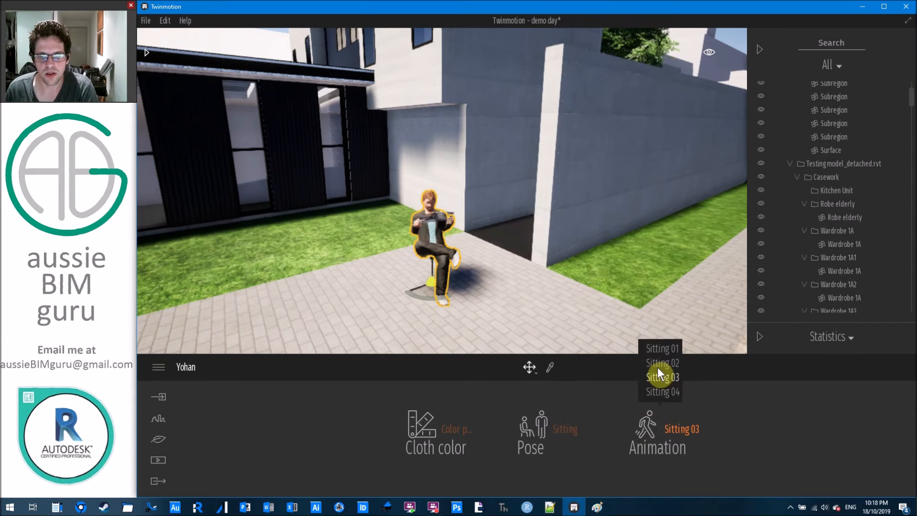
{"action": "left_click", "coordinate": [657, 364]}
{"action": "left_click", "coordinate": [651, 391]}
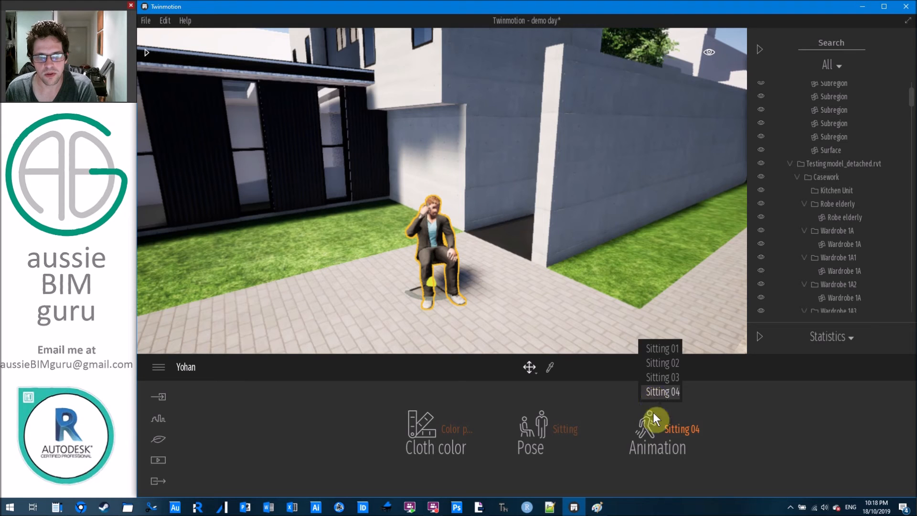
Try the Lying pose, then switch the man to Dancing.
{"action": "left_click", "coordinate": [553, 428]}
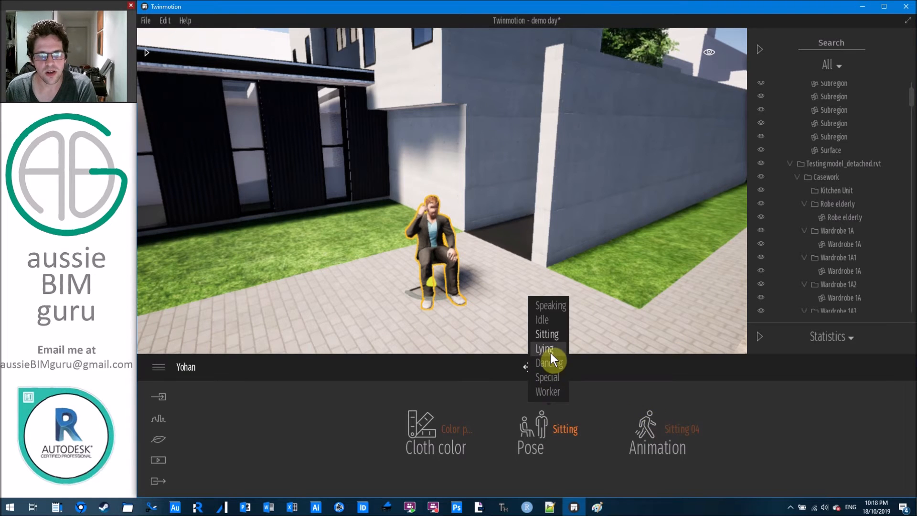
{"action": "left_click", "coordinate": [546, 349]}
{"action": "left_click", "coordinate": [550, 363]}
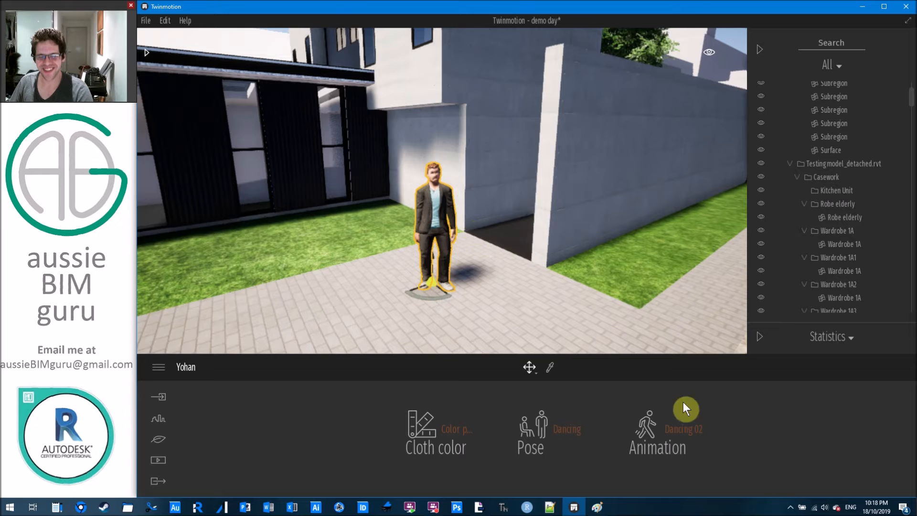
Use Dancing 03, then try the Special pose's Playing 01, Playing 02 and wheelchair animations.
{"action": "left_click", "coordinate": [663, 377]}
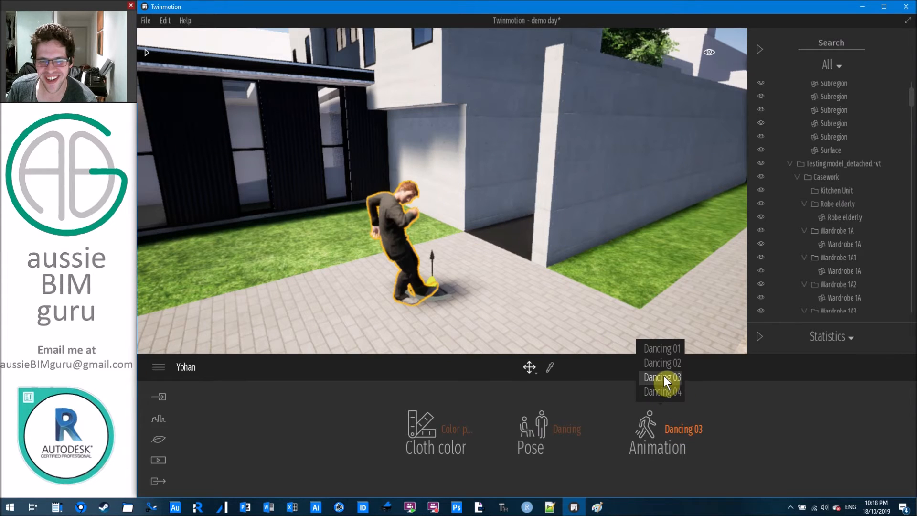
{"action": "left_click", "coordinate": [567, 428]}
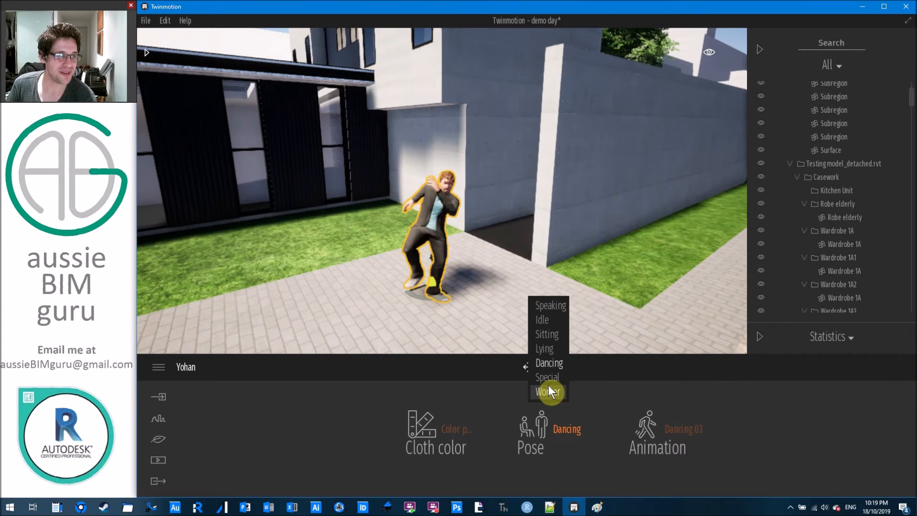
{"action": "left_click", "coordinate": [680, 430]}
{"action": "left_click", "coordinate": [669, 348]}
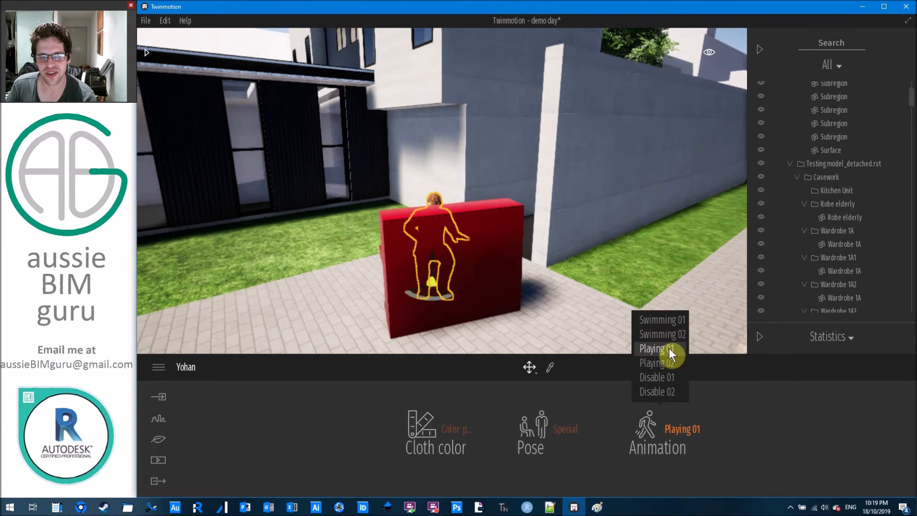
{"action": "left_click", "coordinate": [667, 361]}
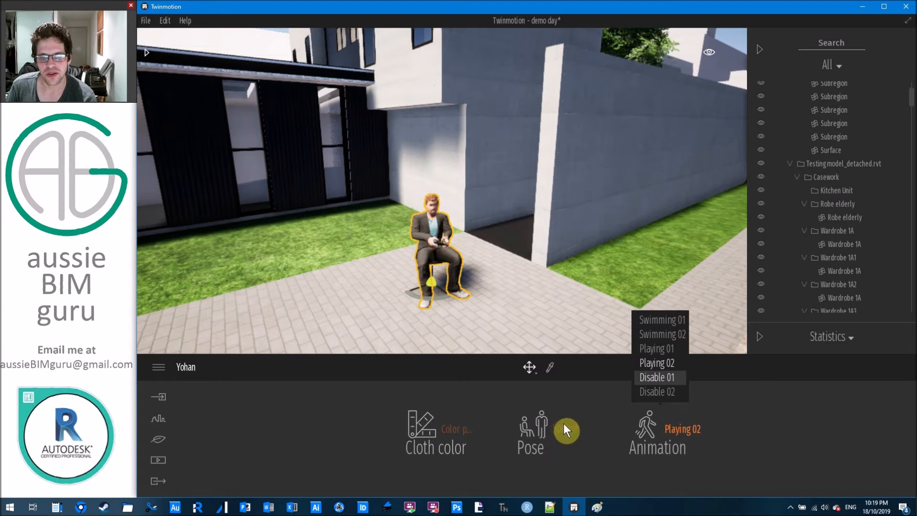
{"action": "left_click", "coordinate": [558, 394]}
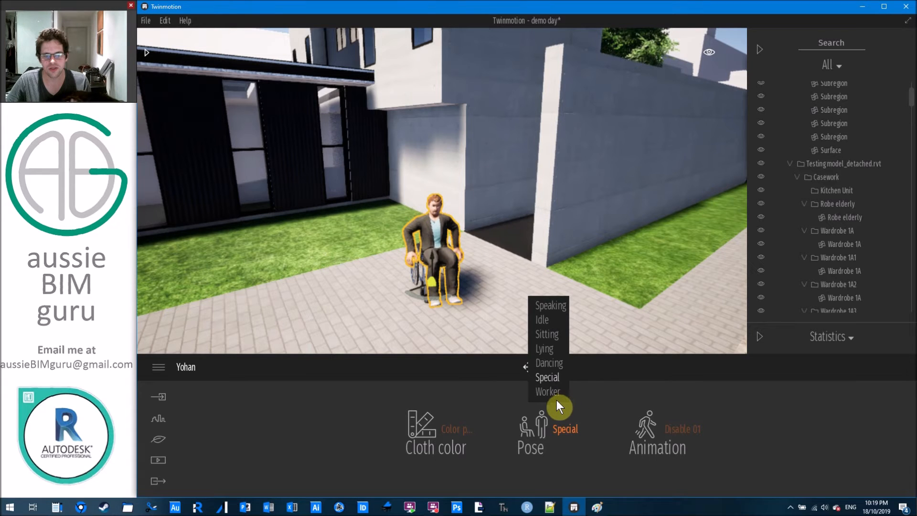
Set the Worker pose and preview Worker 06, 04, 02 and 01 animations.
{"action": "left_click", "coordinate": [552, 393]}
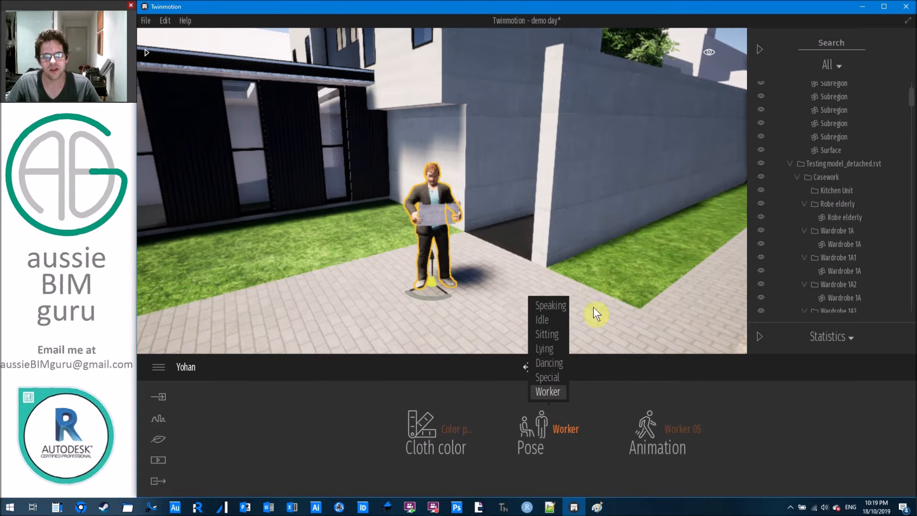
{"action": "left_click", "coordinate": [660, 439]}
{"action": "left_click", "coordinate": [653, 389]}
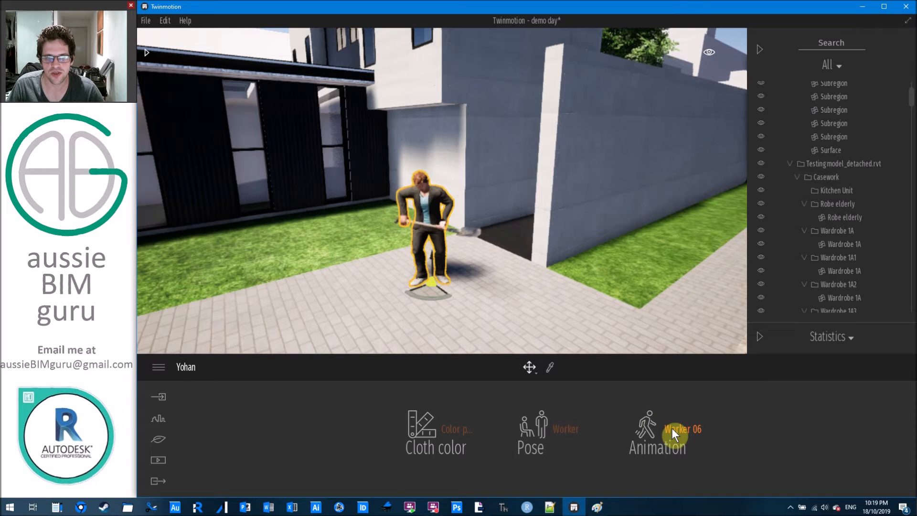
{"action": "left_click", "coordinate": [672, 428]}
{"action": "left_click", "coordinate": [665, 366]}
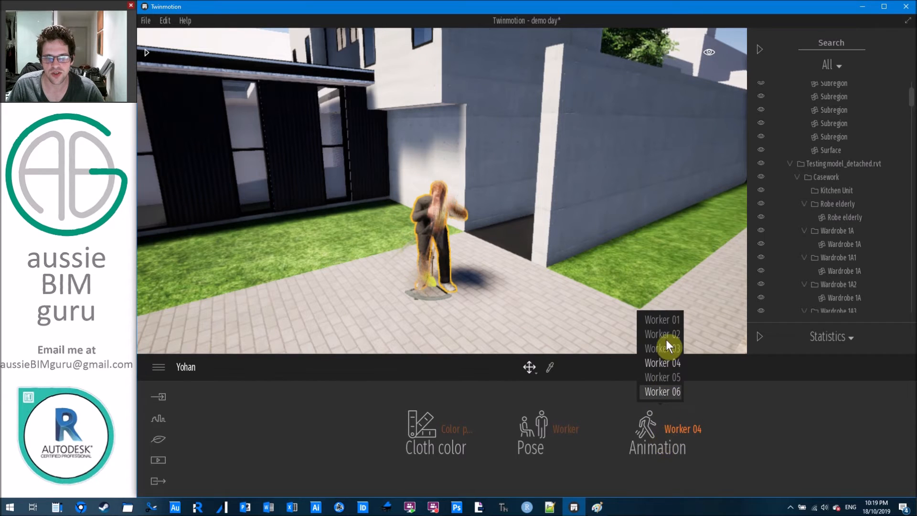
{"action": "left_click", "coordinate": [669, 443]}
{"action": "left_click", "coordinate": [662, 334]}
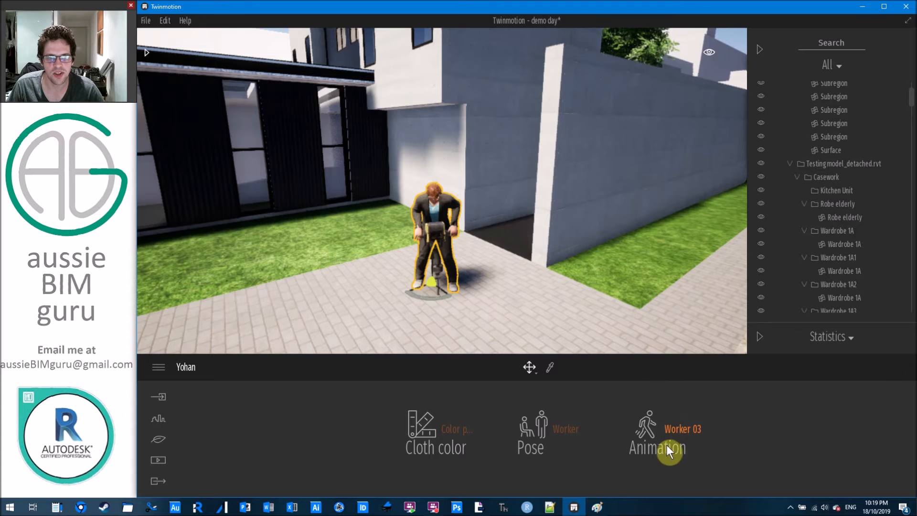
{"action": "left_click", "coordinate": [666, 439]}
{"action": "left_click", "coordinate": [670, 325]}
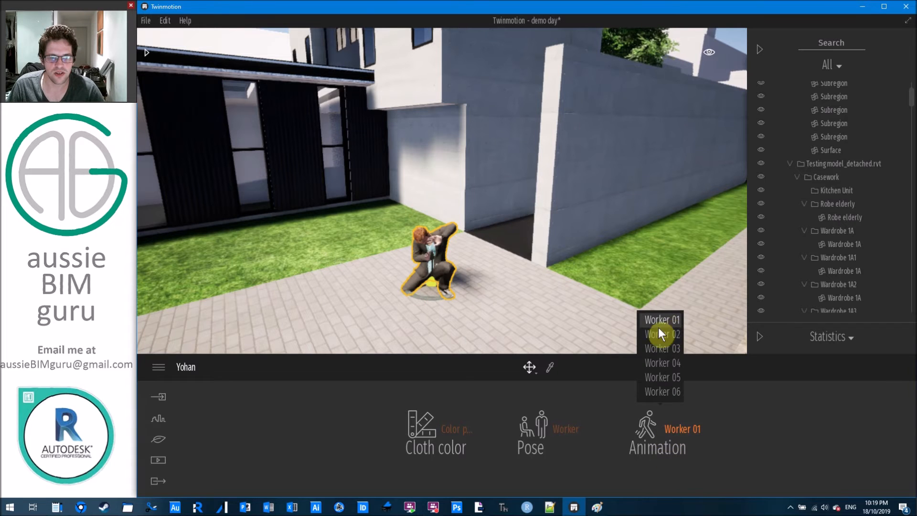
Return the man to the Speaking pose.
{"action": "left_click", "coordinate": [554, 427]}
{"action": "left_click", "coordinate": [549, 305]}
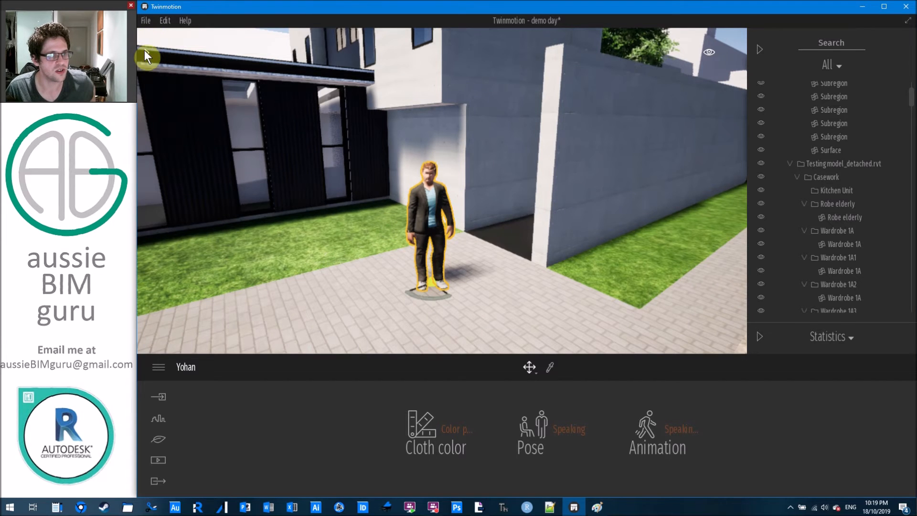
{"action": "left_click", "coordinate": [150, 48]}
Open Characters > Groups and choose Group03 after trying Group01 and Group02.
{"action": "left_click", "coordinate": [152, 67]}
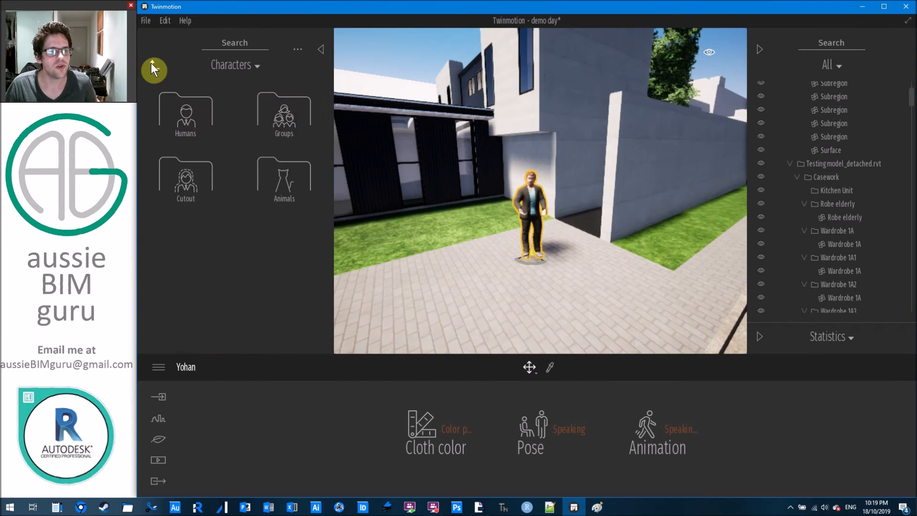
{"action": "left_click", "coordinate": [289, 121]}
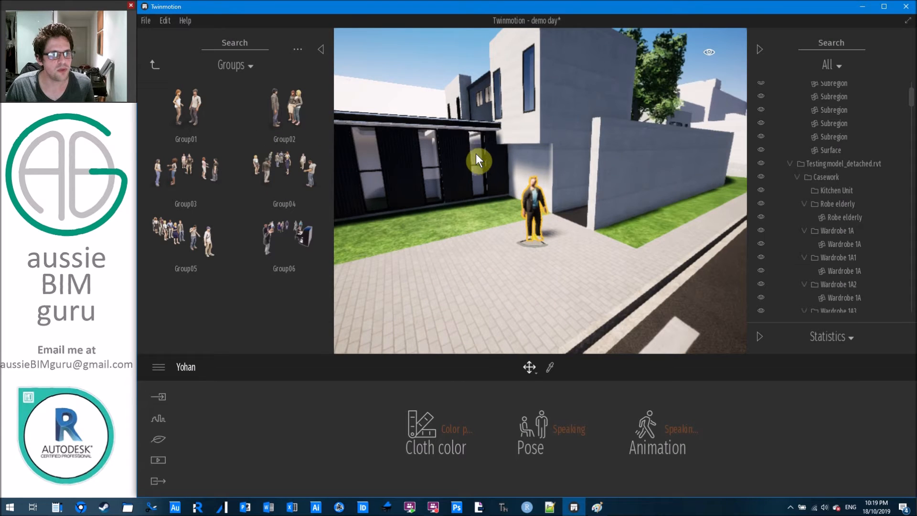
{"action": "scroll", "coordinate": [476, 154], "scroll_direction": "down", "scroll_amount": 3}
{"action": "right_click_drag", "start_coordinate": [465, 171], "coordinate": [363, 210]}
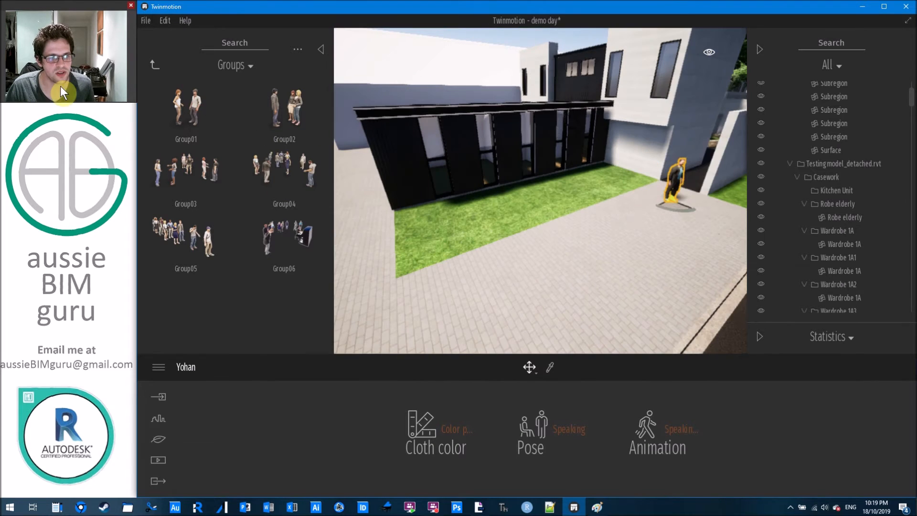
{"action": "left_click", "coordinate": [184, 94]}
{"action": "left_click", "coordinate": [302, 102]}
{"action": "left_click", "coordinate": [173, 159]}
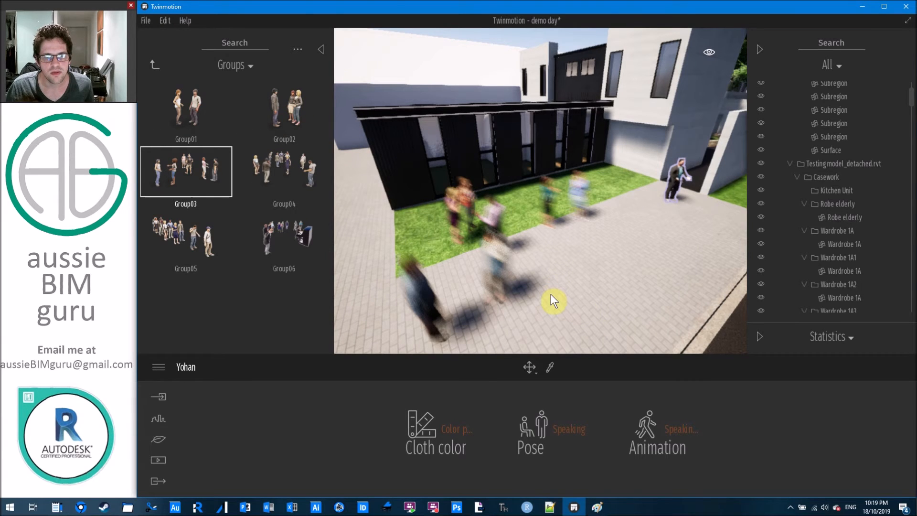
Place Group03 on the paving beside the road and select the front woman.
{"action": "key", "text": "s"}
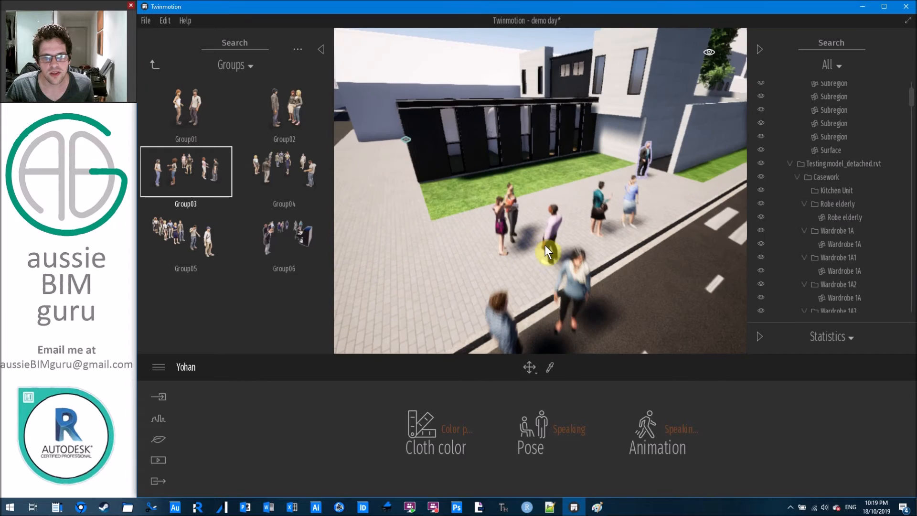
{"action": "left_click", "coordinate": [557, 249]}
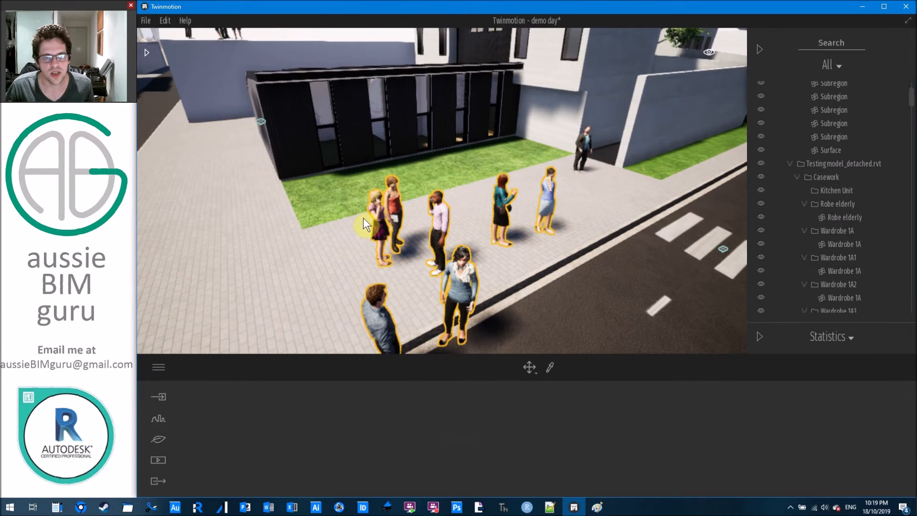
{"action": "key", "text": "Escape"}
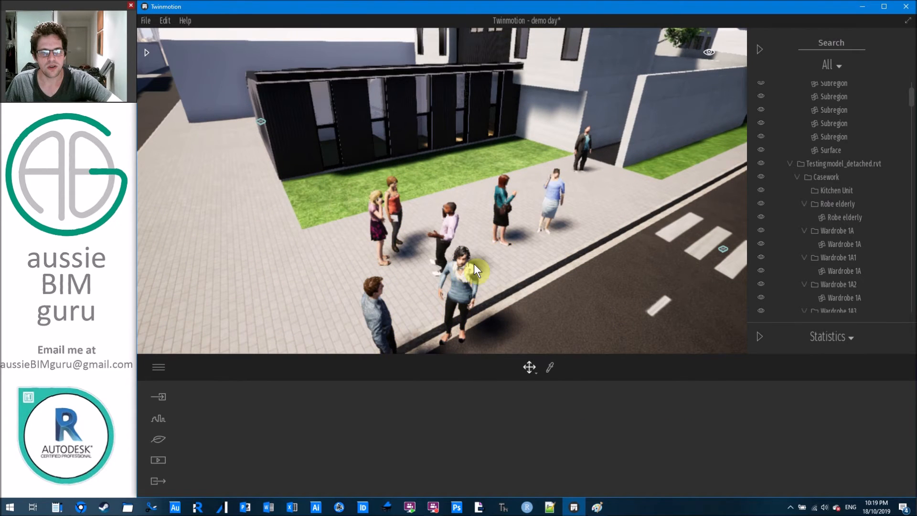
{"action": "left_click", "coordinate": [468, 273]}
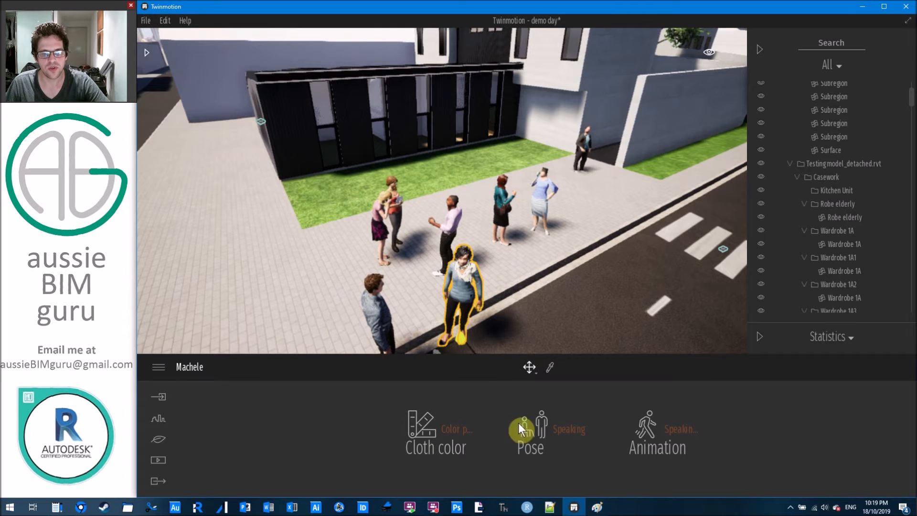
Give the front woman a different clothing colour preset and a lying pose.
{"action": "left_click", "coordinate": [445, 431]}
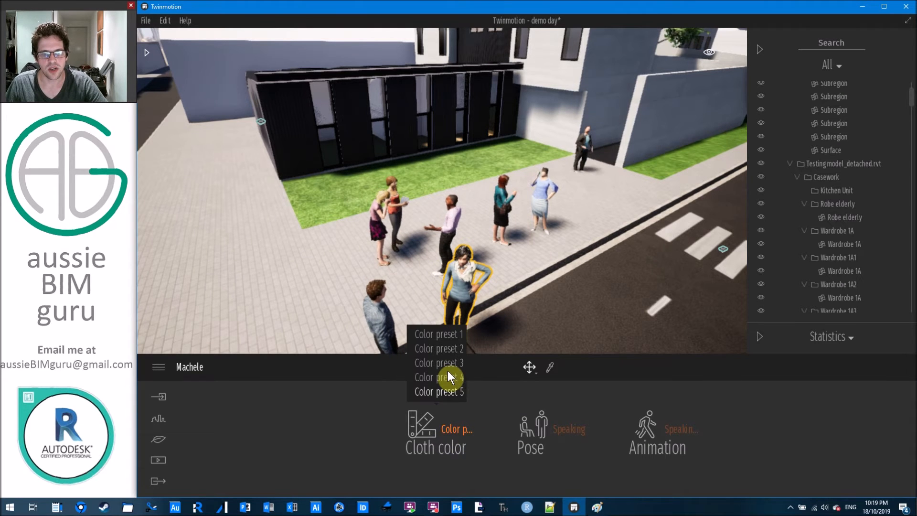
{"action": "left_click", "coordinate": [448, 376]}
{"action": "left_click", "coordinate": [568, 429]}
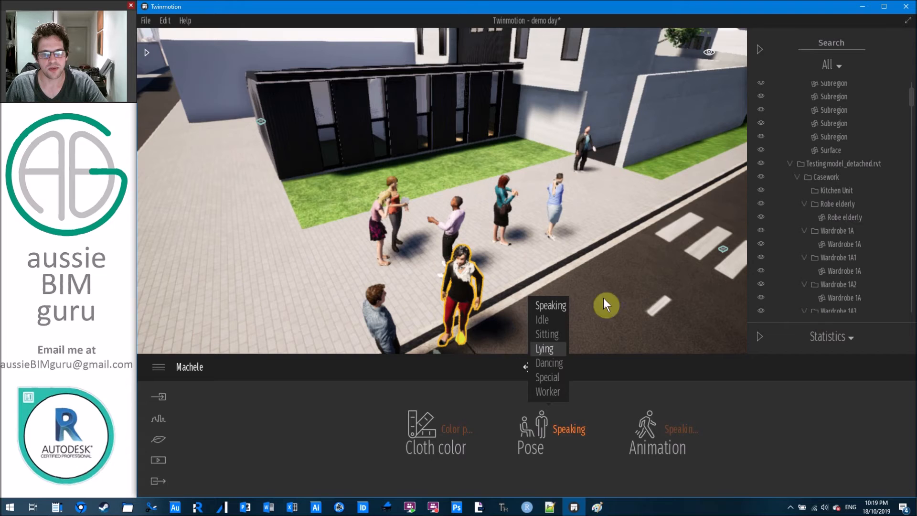
{"action": "left_click", "coordinate": [545, 348]}
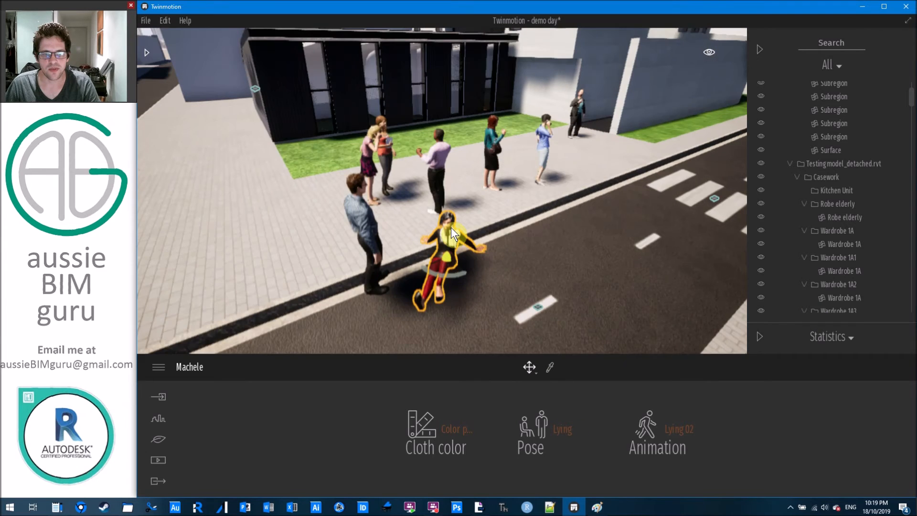
Select the whole group, drag it across the pavement, then delete it.
{"action": "key", "text": "Escape"}
{"action": "left_click", "coordinate": [431, 159]}
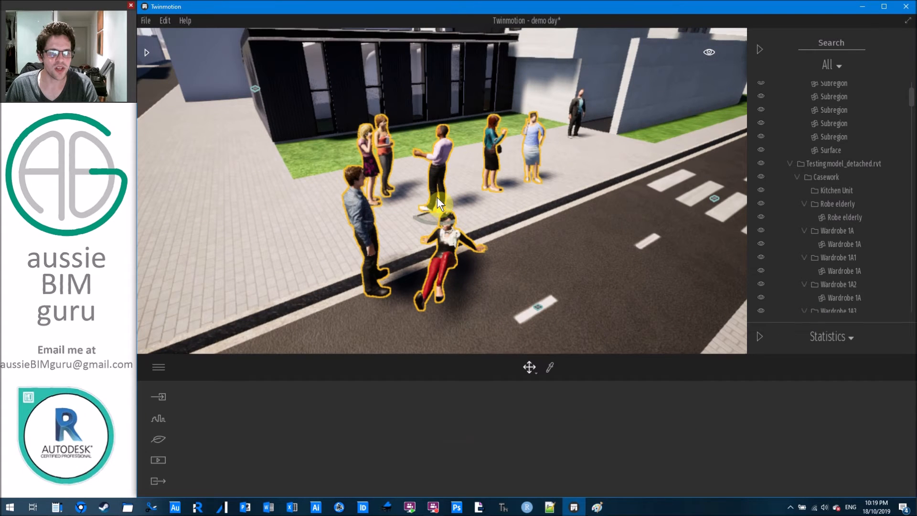
{"action": "left_click_drag", "start_coordinate": [437, 211], "coordinate": [367, 194]}
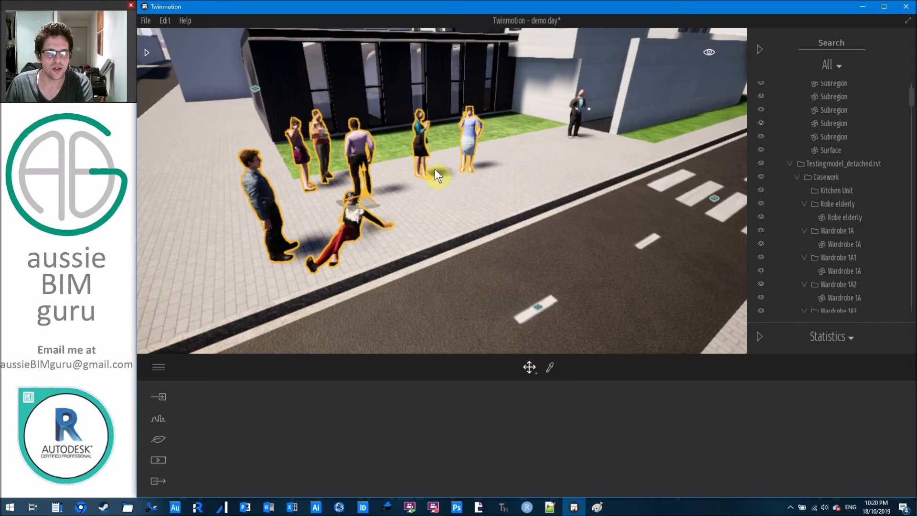
{"action": "key", "text": "Delete"}
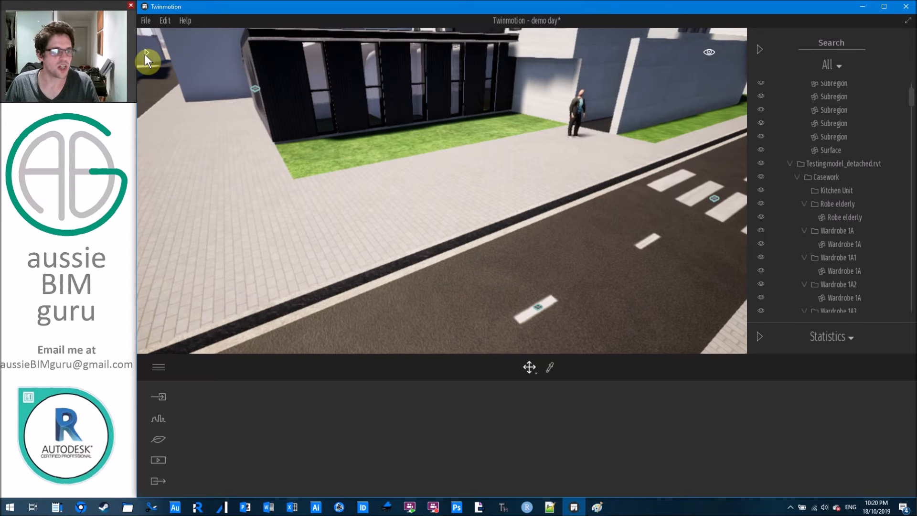
Bring the library back to its top-level categories and fly down to the garage driveway.
{"action": "mouse_move", "coordinate": [497, 149]}
{"action": "right_mouse_down"}
{"action": "mouse_move", "coordinate": [497, 125]}
{"action": "mouse_move", "coordinate": [498, 145]}
{"action": "right_mouse_up"}
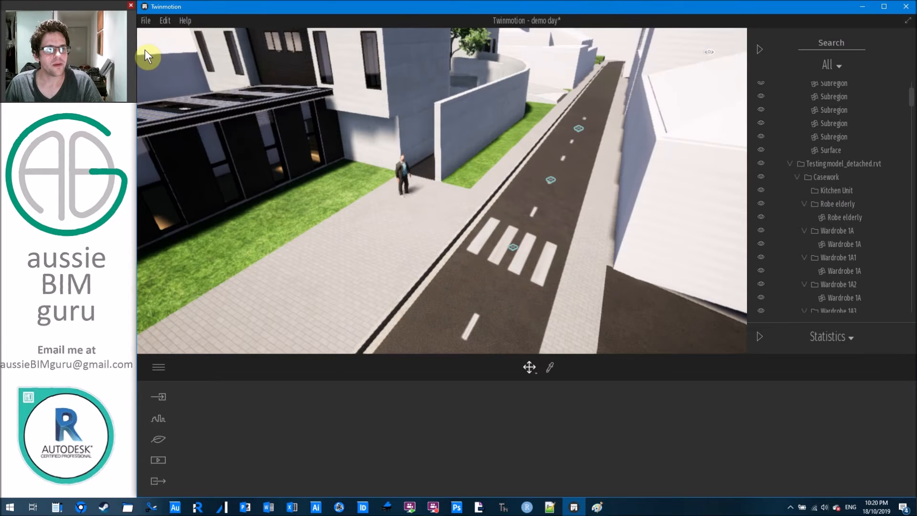
{"action": "left_click", "coordinate": [145, 51]}
{"action": "left_click", "coordinate": [155, 66]}
{"action": "middle_click_drag", "start_coordinate": [545, 152], "coordinate": [629, 30]}
{"action": "scroll", "coordinate": [566, 111], "scroll_direction": "up", "scroll_amount": 5}
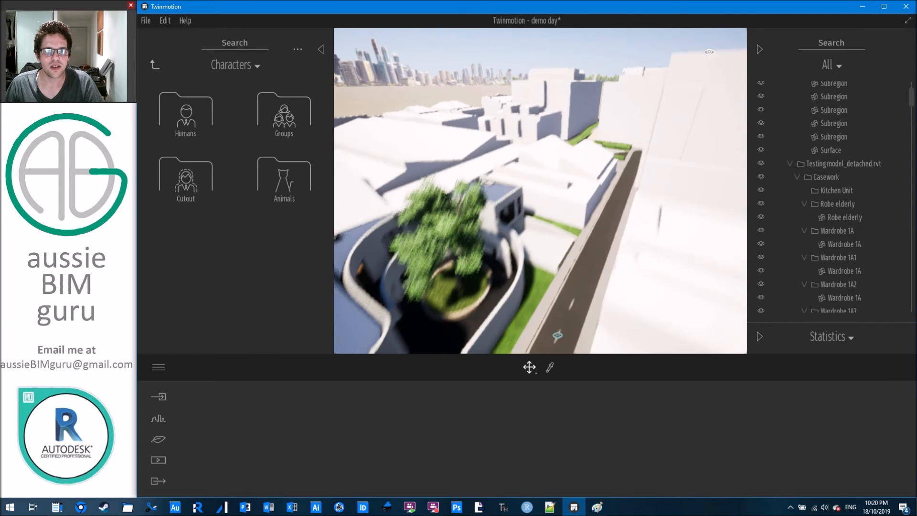
{"action": "middle_click_drag", "start_coordinate": [496, 291], "coordinate": [526, 220], "text": "shift"}
{"action": "scroll", "coordinate": [522, 130], "scroll_direction": "up", "scroll_amount": 8}
{"action": "mouse_move", "coordinate": [536, 145]}
{"action": "middle_mouse_down", "text": "shift"}
{"action": "mouse_move", "coordinate": [521, 167]}
{"action": "mouse_move", "coordinate": [489, 117]}
{"action": "mouse_move", "coordinate": [554, 148]}
{"action": "middle_mouse_up", "text": "shift"}
{"action": "left_click", "coordinate": [156, 65]}
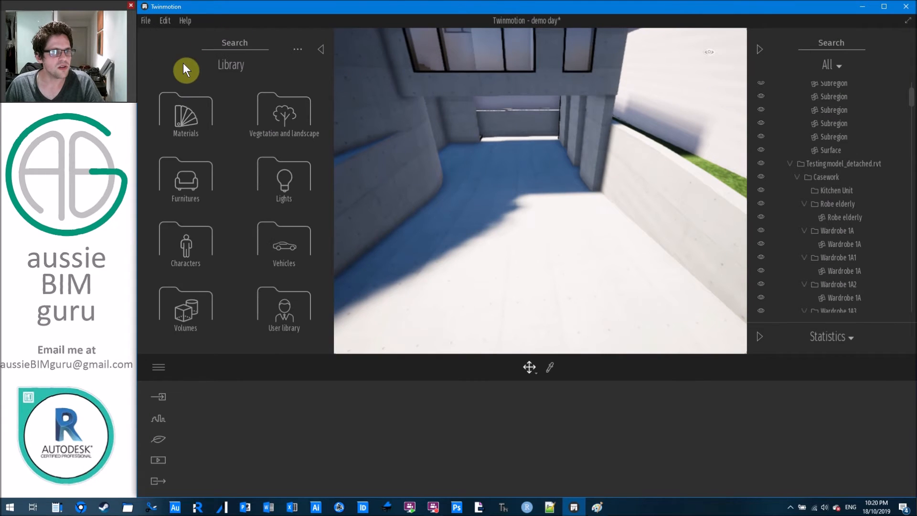
Apply Stacked stone 05 from Materials > Stones to the garage driveway floor.
{"action": "left_click", "coordinate": [185, 117]}
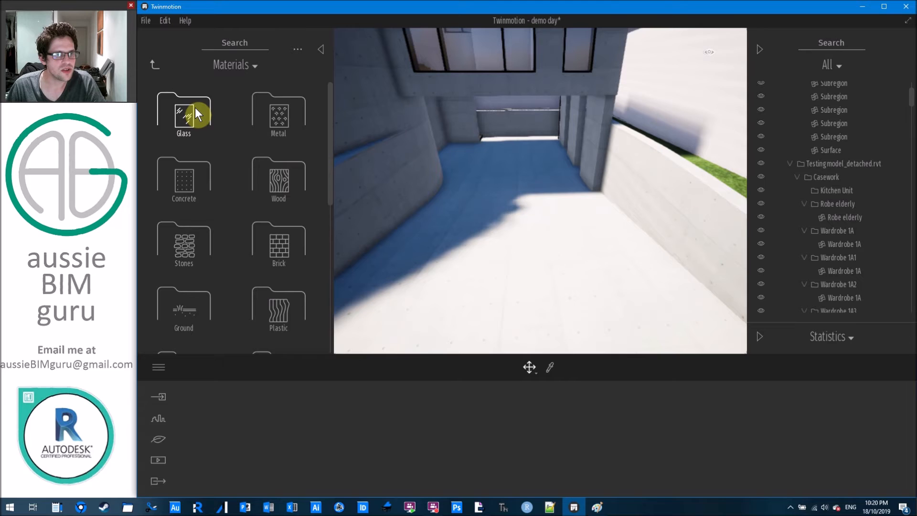
{"action": "left_click", "coordinate": [185, 246]}
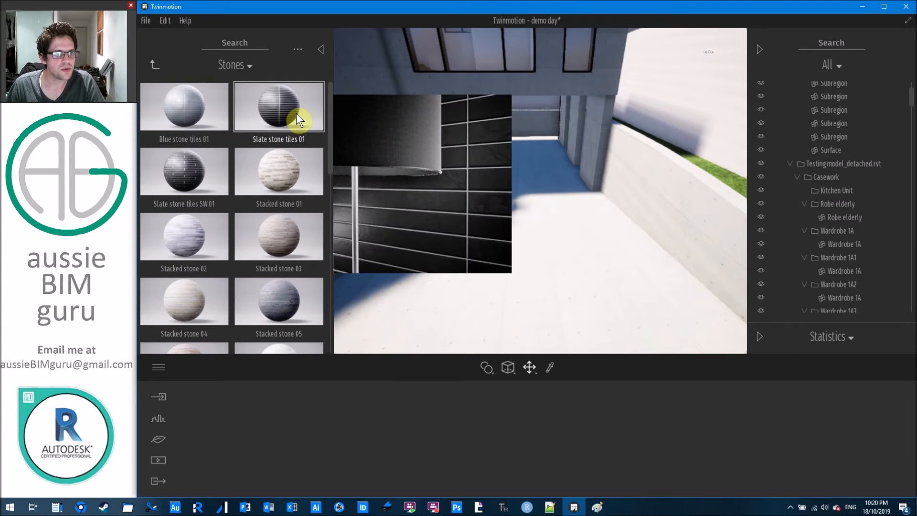
{"action": "left_click_drag", "start_coordinate": [274, 196], "coordinate": [534, 225]}
{"action": "left_click_drag", "start_coordinate": [329, 153], "coordinate": [269, 147]}
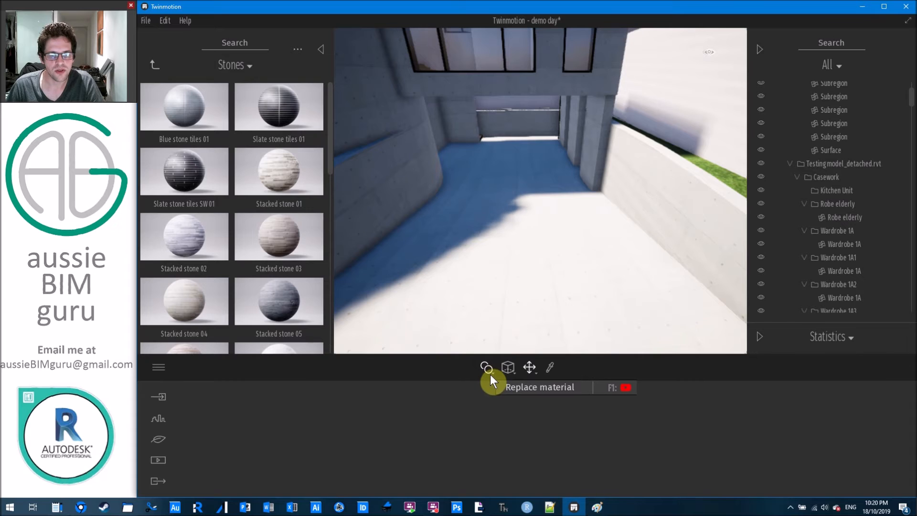
{"action": "left_click", "coordinate": [494, 373]}
{"action": "left_click", "coordinate": [486, 342]}
{"action": "mouse_move", "coordinate": [280, 295]}
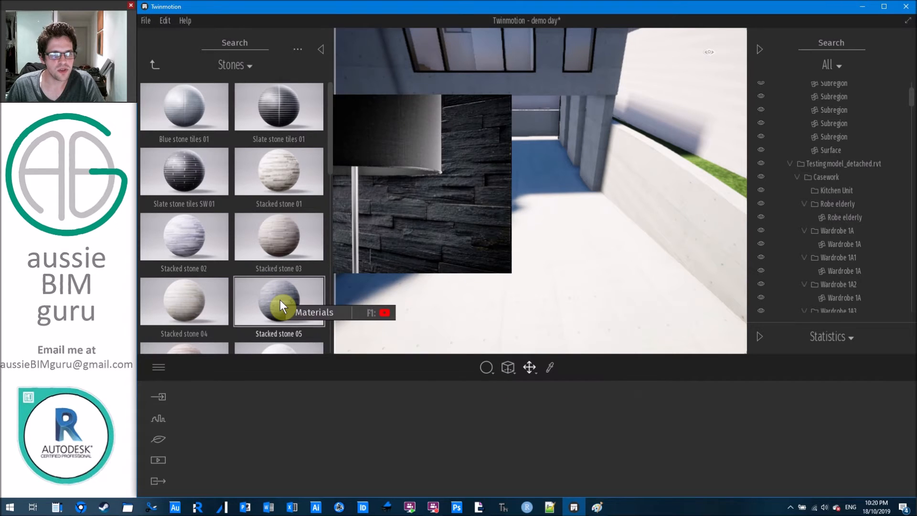
{"action": "left_click_drag", "start_coordinate": [280, 299], "coordinate": [547, 255]}
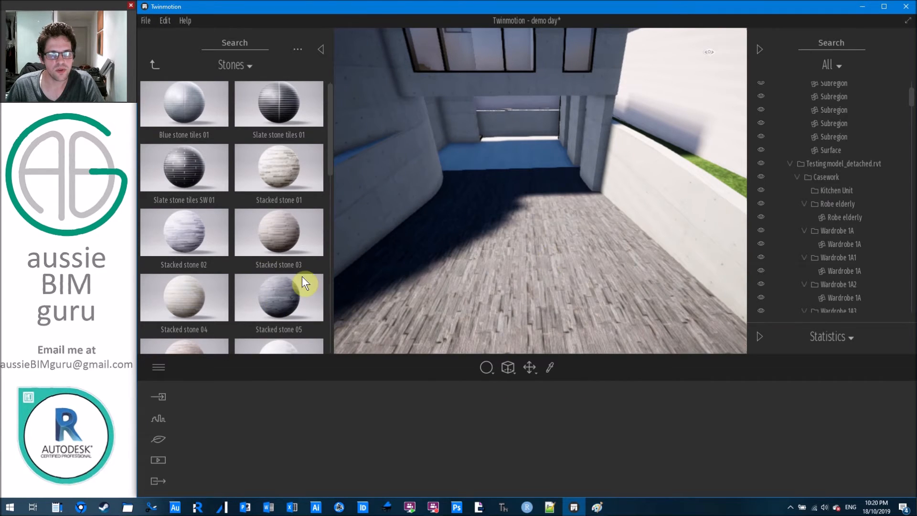
Return to the top library categories and open Vehicles.
{"action": "left_click", "coordinate": [156, 67]}
{"action": "left_click", "coordinate": [158, 68]}
{"action": "left_click", "coordinate": [195, 169]}
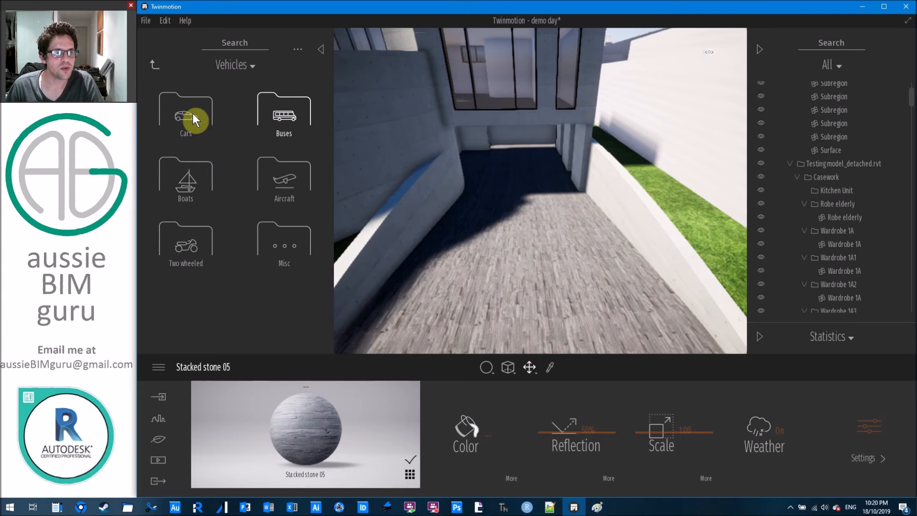
Place a Sedan 01 in the garage, turned to face down the driveway.
{"action": "left_click", "coordinate": [187, 114]}
{"action": "left_click_drag", "start_coordinate": [282, 173], "coordinate": [516, 171]}
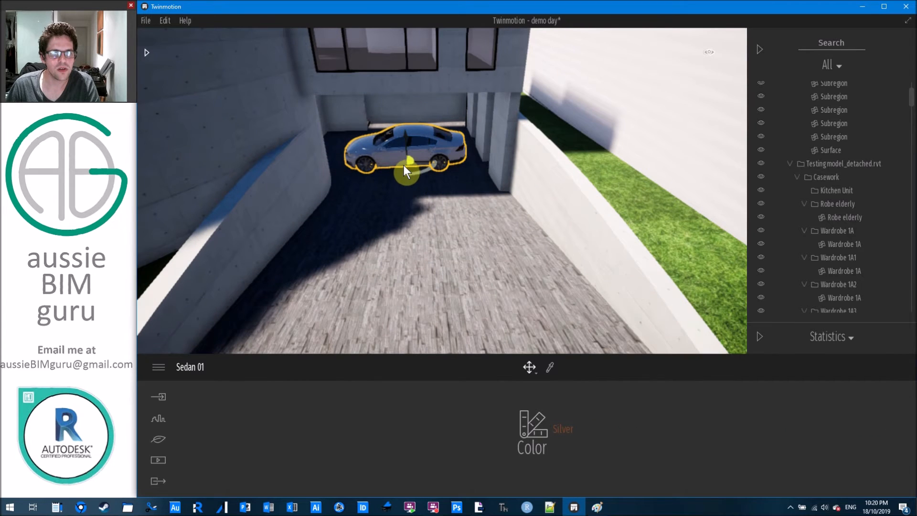
{"action": "left_click_drag", "start_coordinate": [415, 173], "coordinate": [464, 142]}
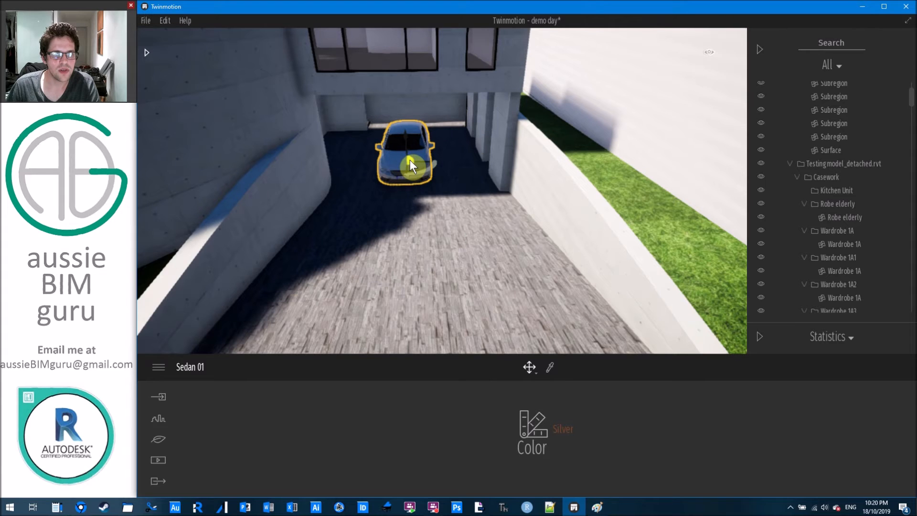
{"action": "left_click_drag", "start_coordinate": [410, 159], "coordinate": [439, 155]}
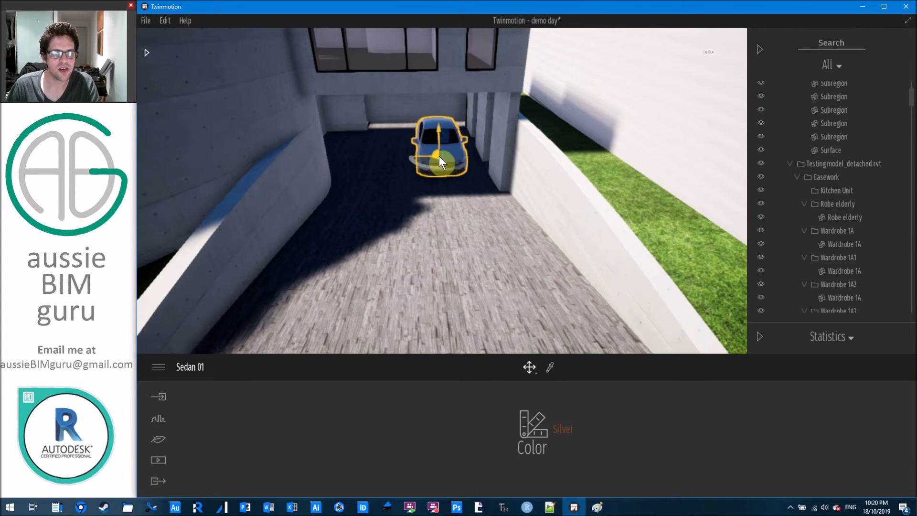
Change the sedan's colour to Dark red.
{"action": "left_click", "coordinate": [537, 425]}
{"action": "left_click", "coordinate": [539, 287]}
{"action": "left_click", "coordinate": [454, 200]}
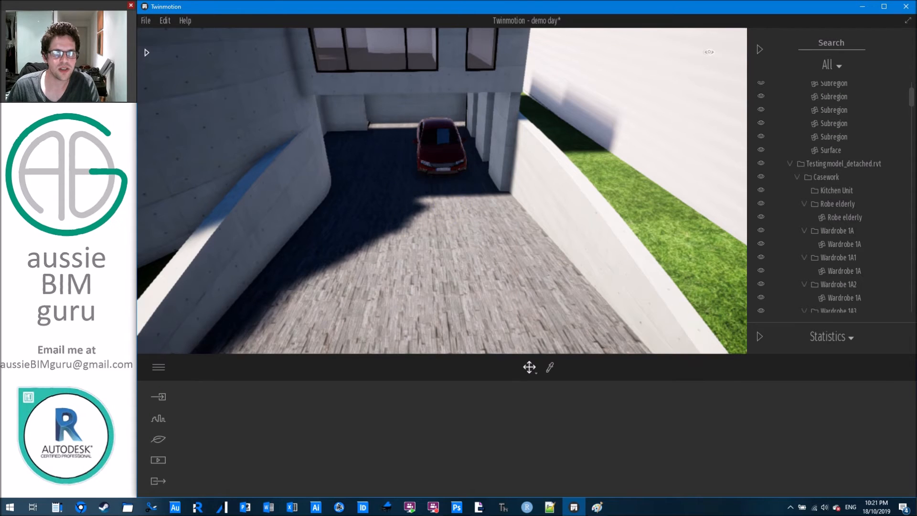
{"action": "right_click_drag", "start_coordinate": [465, 228], "coordinate": [430, 200]}
{"action": "left_click", "coordinate": [149, 55]}
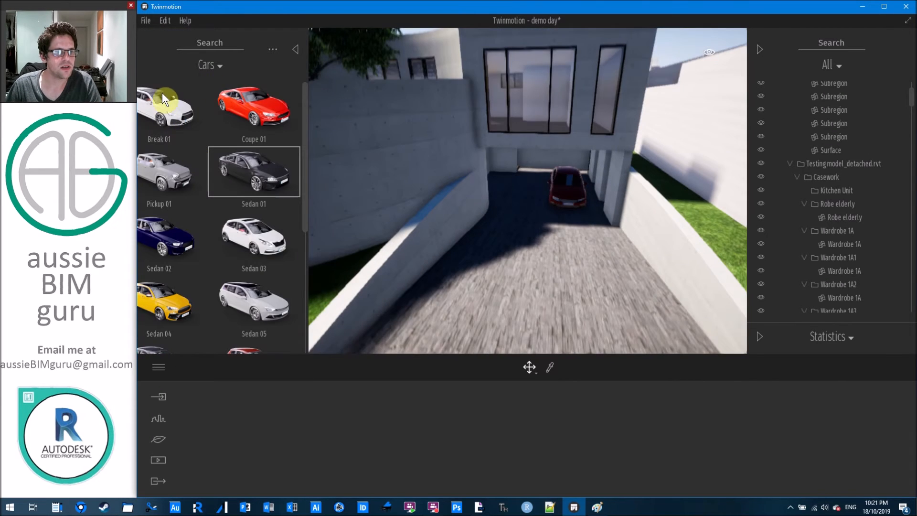
Place the Hybrid Bike Woman 01 bicycle from Two wheeled vehicles in the garage beside the red car.
{"action": "left_click", "coordinate": [159, 70]}
{"action": "left_click", "coordinate": [197, 186]}
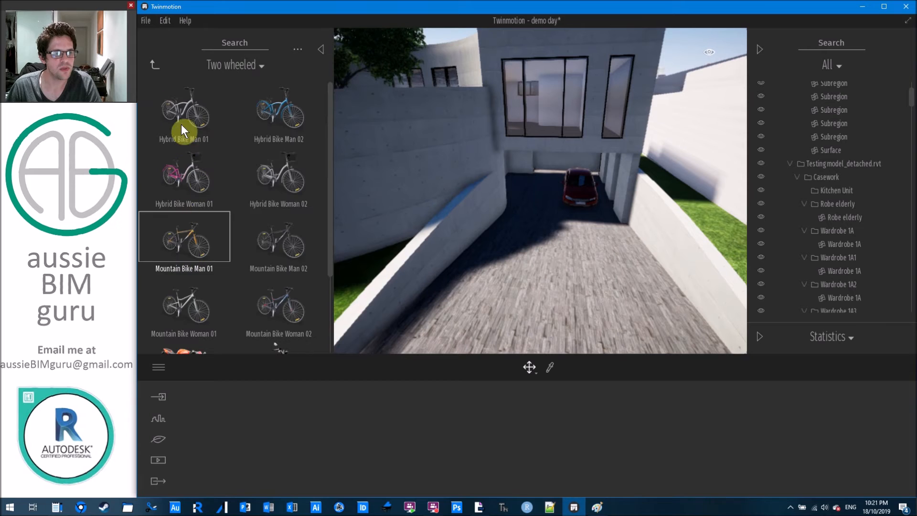
{"action": "left_click_drag", "start_coordinate": [184, 187], "coordinate": [530, 182]}
{"action": "scroll", "coordinate": [527, 183], "scroll_direction": "up", "scroll_amount": 3}
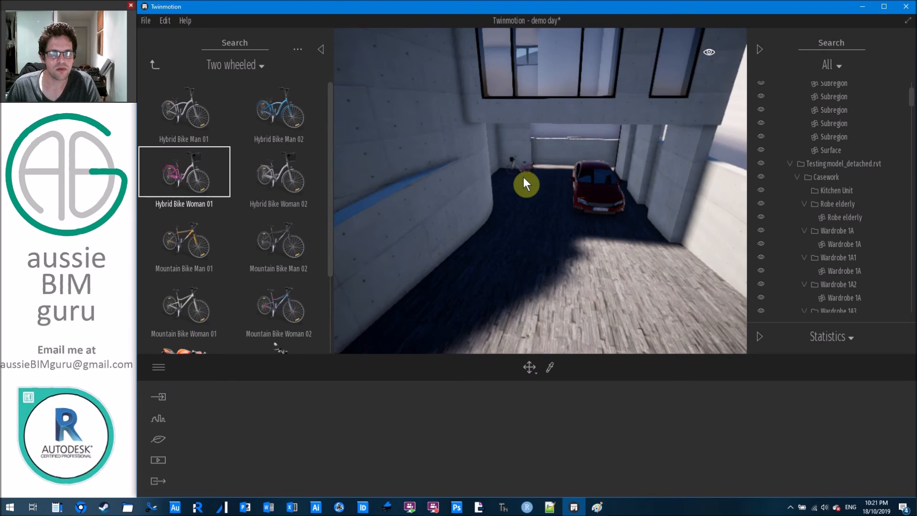
{"action": "scroll", "coordinate": [523, 177], "scroll_direction": "up", "scroll_amount": 5}
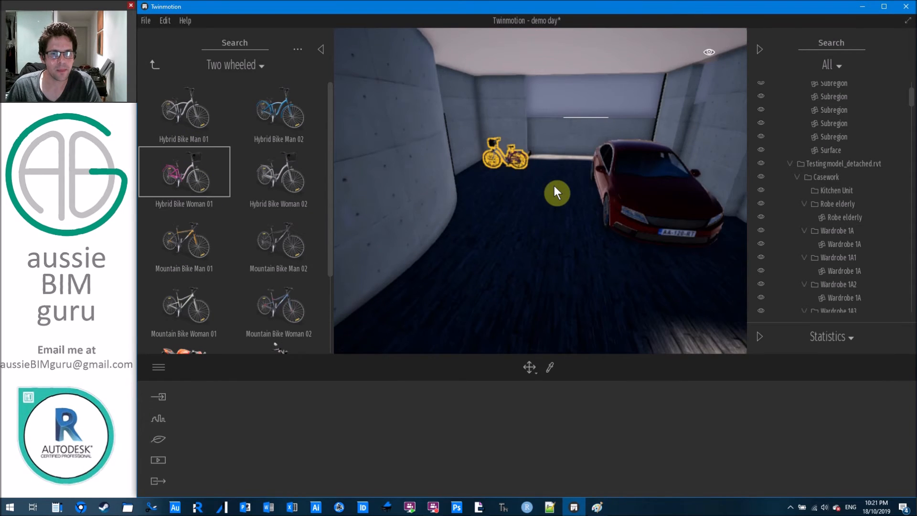
{"action": "scroll", "coordinate": [532, 191], "scroll_direction": "down", "scroll_amount": 10}
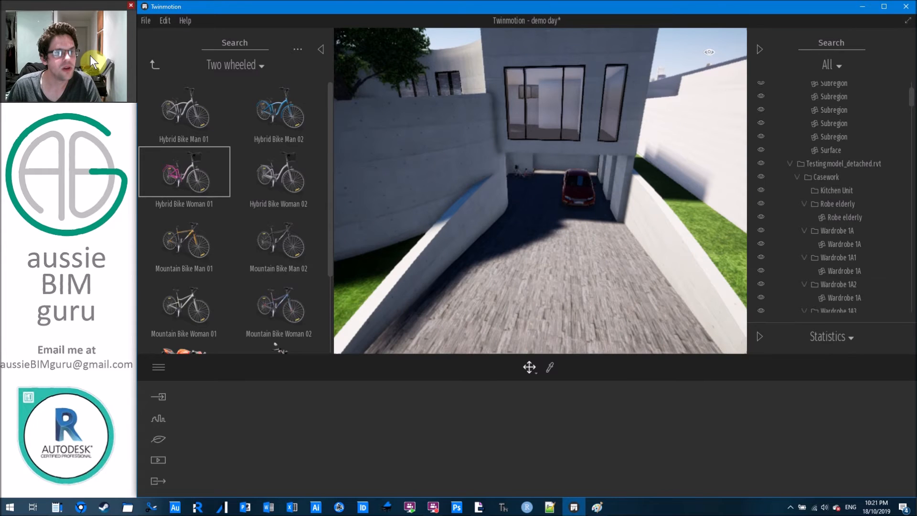
Try Plane 01 Parking and Hot Air Balloon 05 from Aircraft, then discard them.
{"action": "left_click", "coordinate": [154, 65]}
{"action": "left_click", "coordinate": [283, 180]}
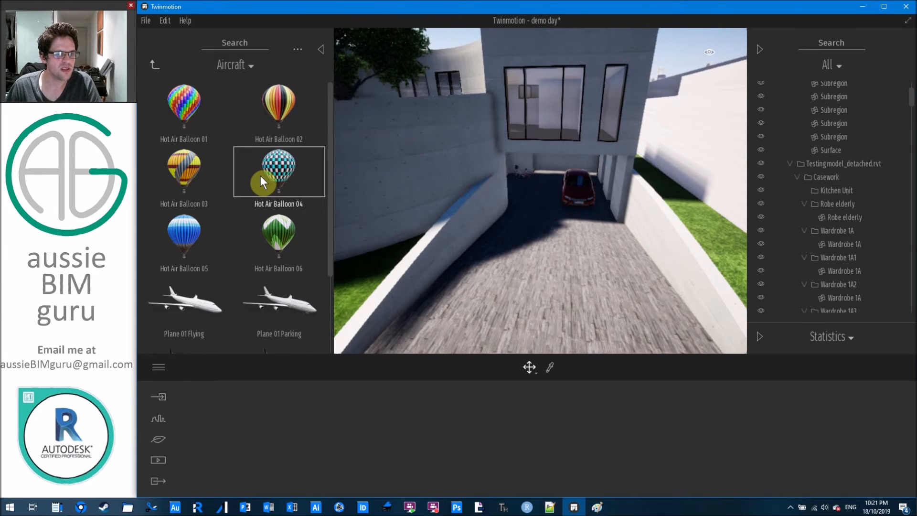
{"action": "scroll", "coordinate": [263, 175], "scroll_direction": "down", "scroll_amount": 2}
{"action": "left_click_drag", "start_coordinate": [276, 211], "coordinate": [538, 203]}
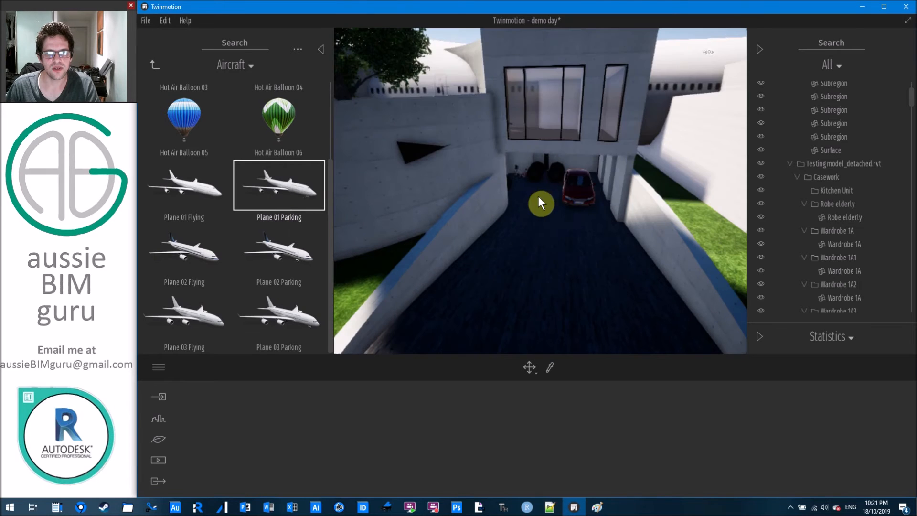
{"action": "left_click_drag", "start_coordinate": [311, 167], "coordinate": [291, 173]}
{"action": "left_click_drag", "start_coordinate": [195, 117], "coordinate": [268, 124]}
Try placing Crane 02 from the Misc vehicles in the garage.
{"action": "left_click", "coordinate": [152, 67]}
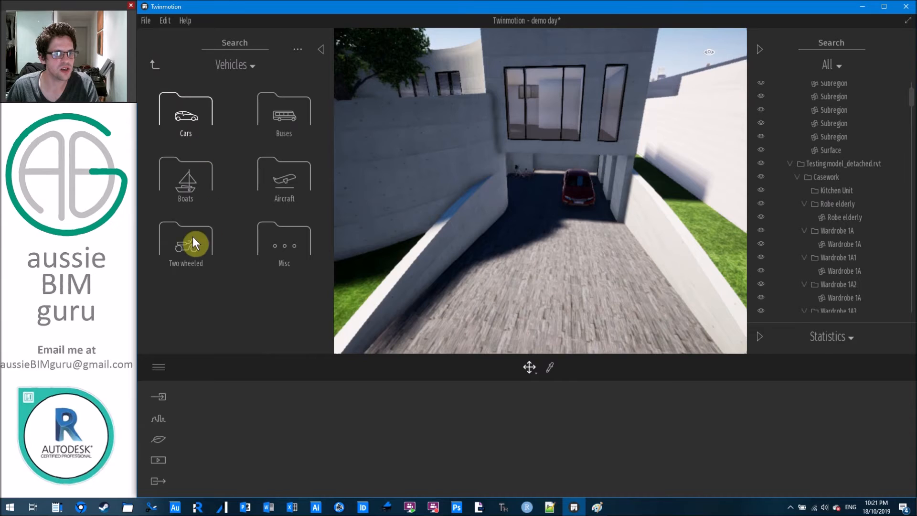
{"action": "left_click", "coordinate": [290, 241]}
{"action": "scroll", "coordinate": [215, 127], "scroll_direction": "down", "scroll_amount": 5}
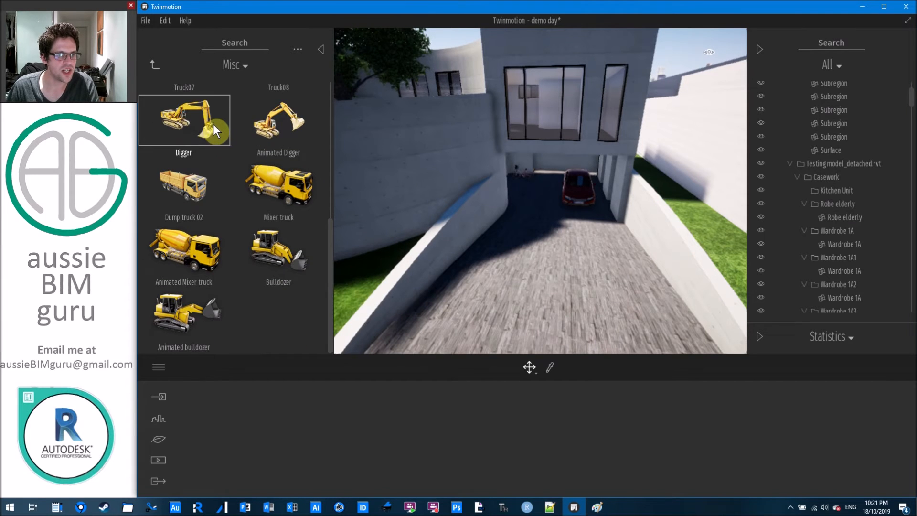
{"action": "scroll", "coordinate": [244, 232], "scroll_direction": "up", "scroll_amount": 5}
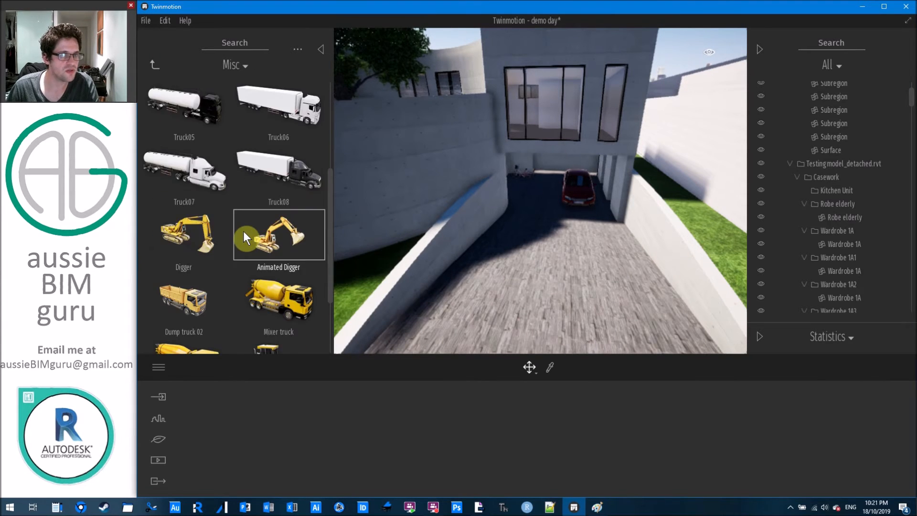
{"action": "scroll", "coordinate": [240, 229], "scroll_direction": "up", "scroll_amount": 2}
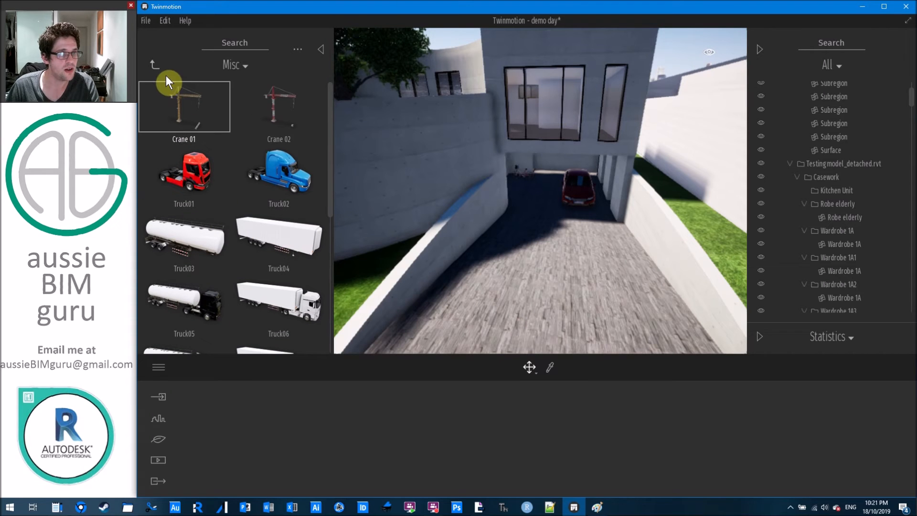
{"action": "left_click_drag", "start_coordinate": [279, 108], "coordinate": [549, 226]}
{"action": "scroll", "coordinate": [554, 238], "scroll_direction": "down", "scroll_amount": 10}
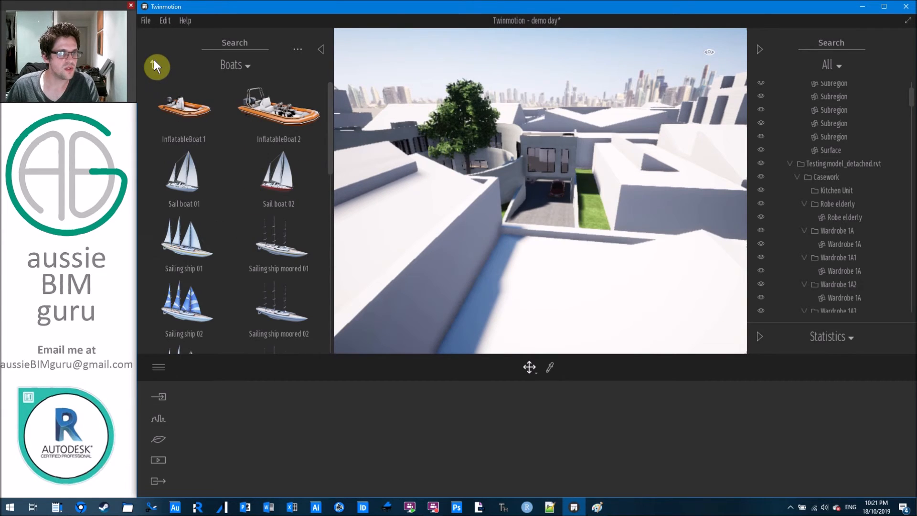
Browse the Buses, then return the library to its top-level categories.
{"action": "left_click", "coordinate": [154, 61]}
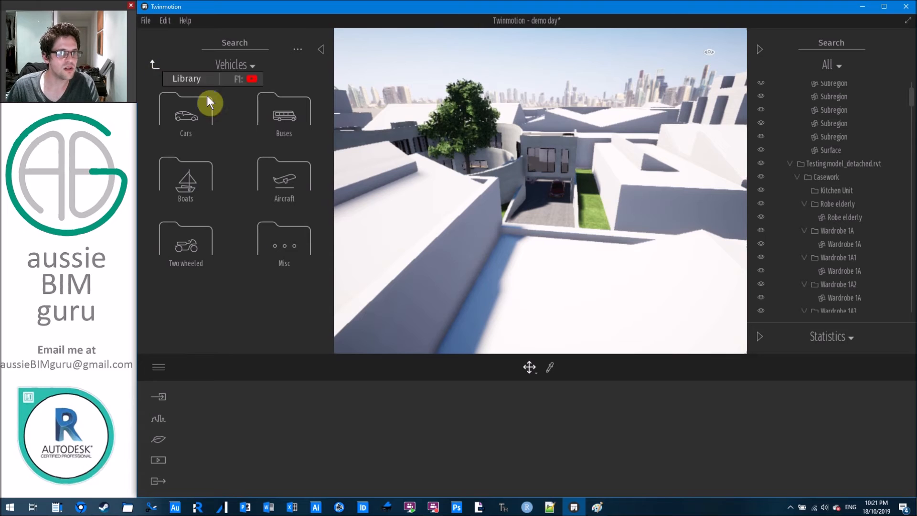
{"action": "left_click", "coordinate": [282, 119]}
{"action": "scroll", "coordinate": [253, 158], "scroll_direction": "down", "scroll_amount": 5}
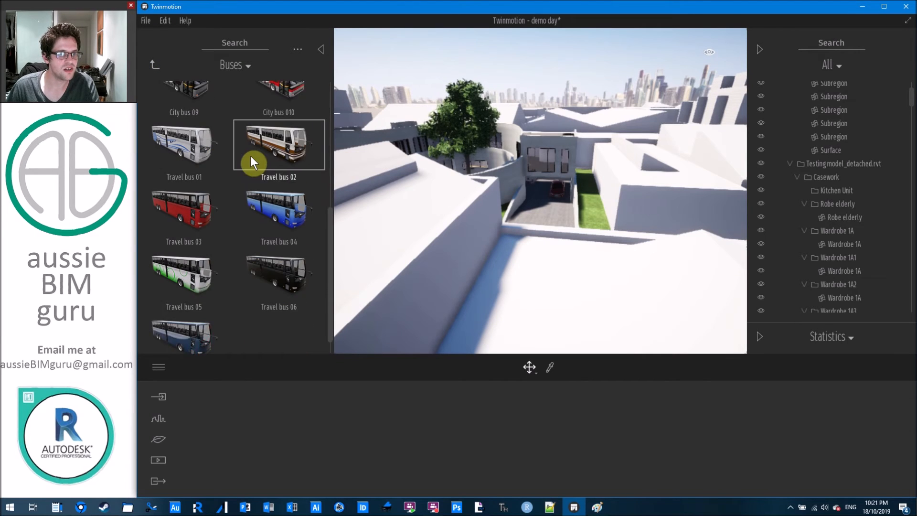
{"action": "left_click", "coordinate": [153, 64]}
{"action": "left_click", "coordinate": [151, 65]}
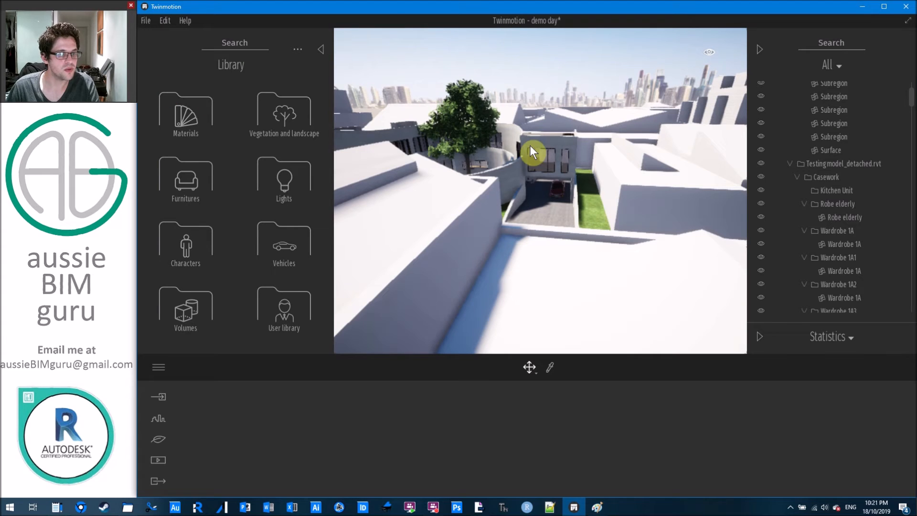
{"action": "scroll", "coordinate": [492, 184], "scroll_direction": "up", "scroll_amount": 3}
Tilt the view over the street and house and save the project with Ctrl+S.
{"action": "middle_click_drag", "start_coordinate": [454, 121], "coordinate": [544, 331], "text": "shift"}
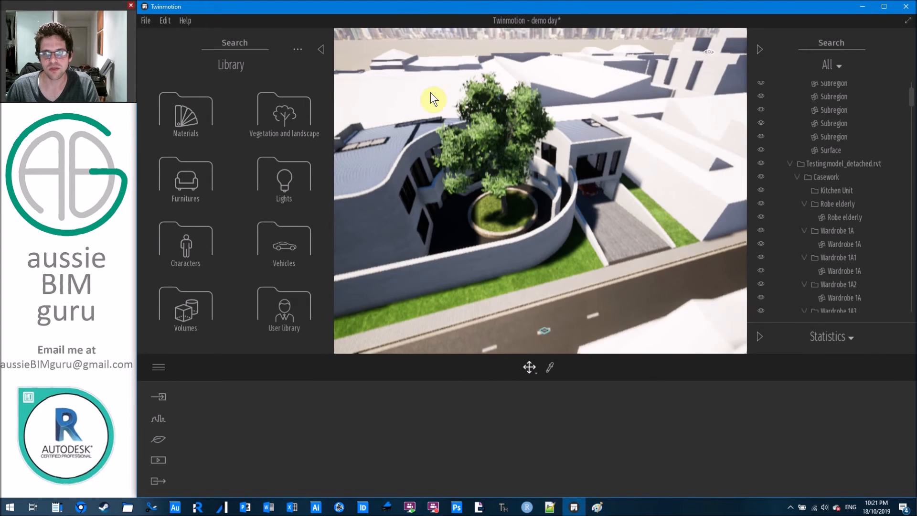
{"action": "key", "text": "alt+Tab"}
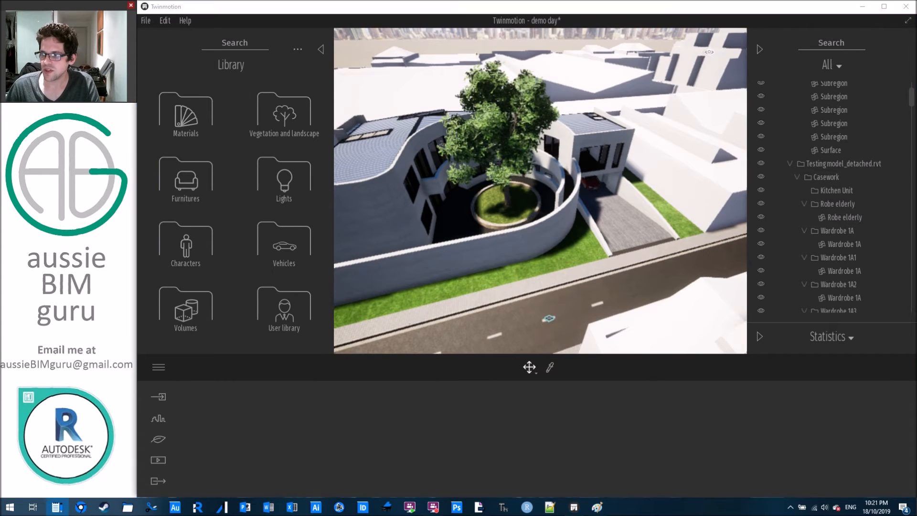
{"action": "left_click", "coordinate": [602, 211]}
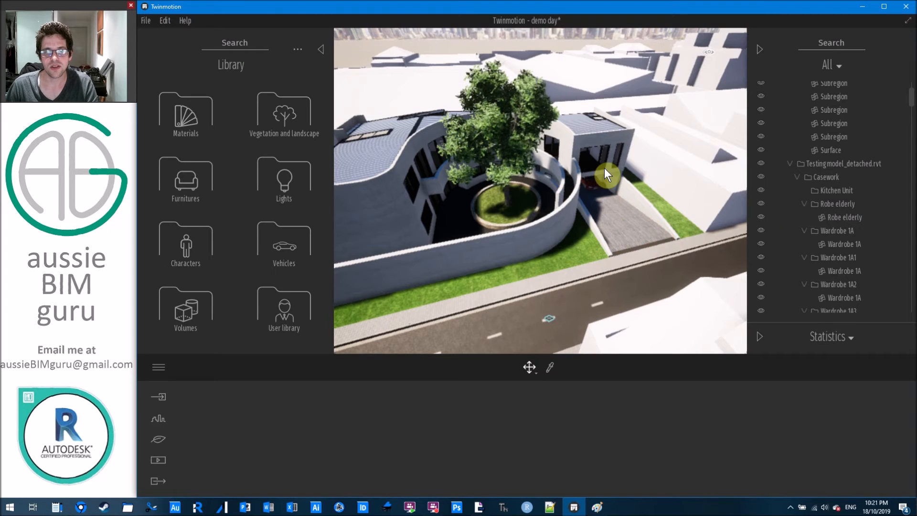
{"action": "key", "text": "ctrl+s"}
Orbit toward the road beside the building and bring up the Urban tools.
{"action": "right_click_drag", "start_coordinate": [560, 200], "coordinate": [434, 229]}
{"action": "middle_click_drag", "start_coordinate": [434, 229], "coordinate": [525, 148]}
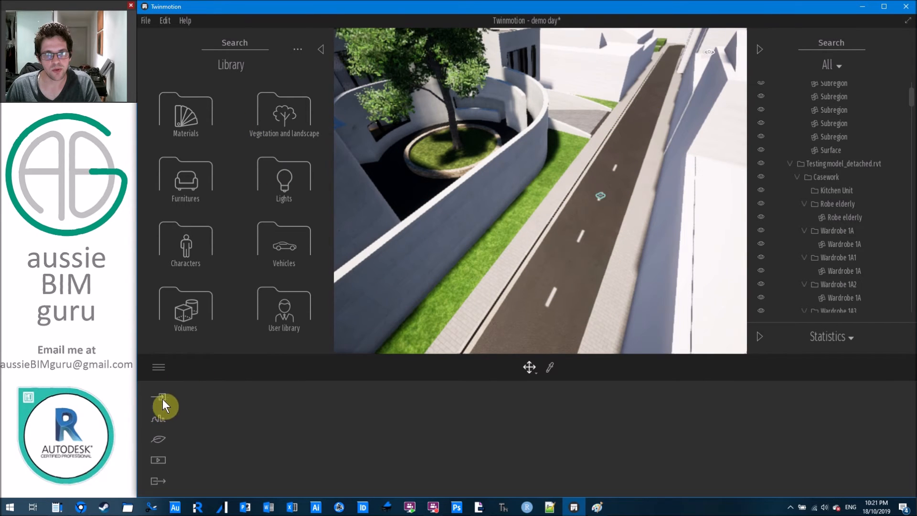
{"action": "left_click", "coordinate": [159, 419]}
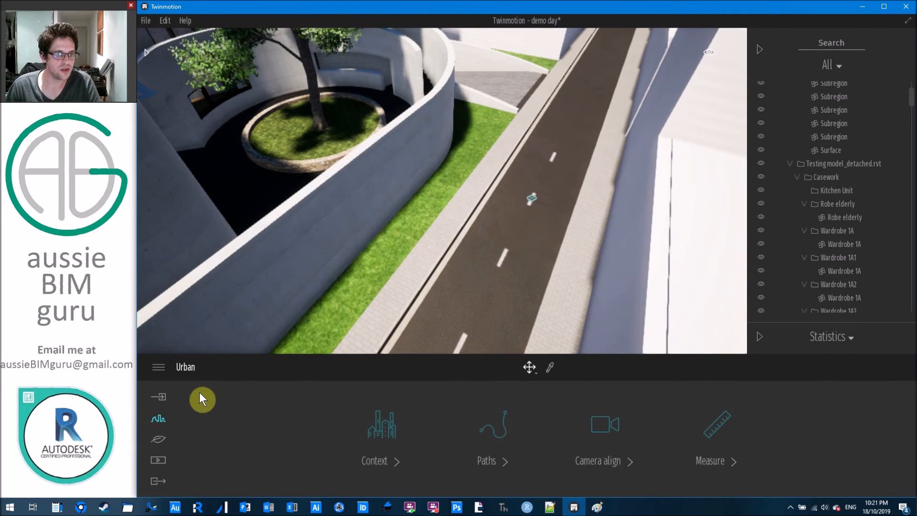
Show the Character, Vehicle, Bicycle and Custom path types and frame the street corner.
{"action": "left_click", "coordinate": [508, 431]}
{"action": "scroll", "coordinate": [603, 243], "scroll_direction": "down", "scroll_amount": 5}
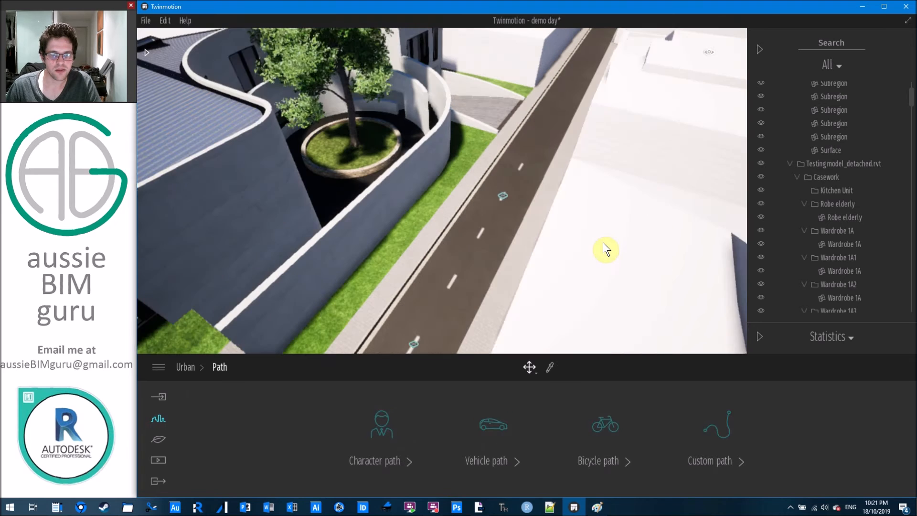
{"action": "middle_click_drag", "start_coordinate": [525, 229], "coordinate": [655, 193]}
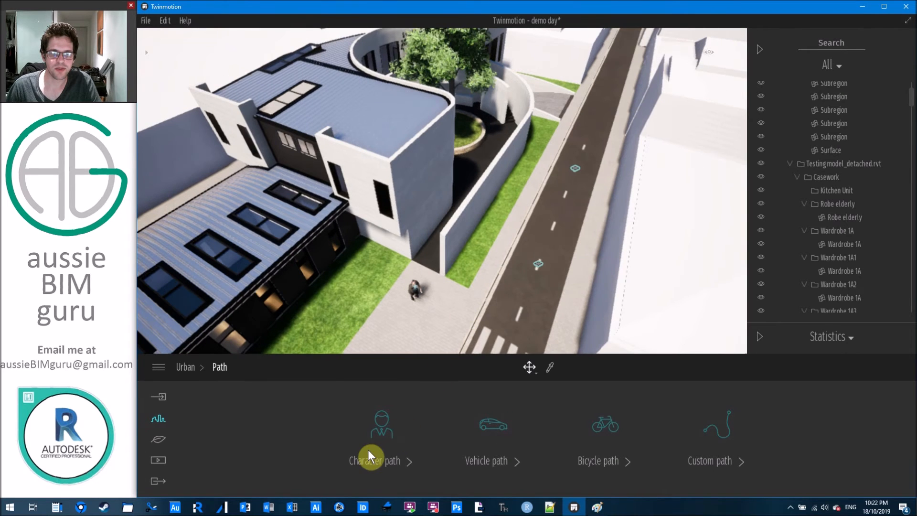
{"action": "middle_click_drag", "start_coordinate": [498, 298], "coordinate": [518, 263]}
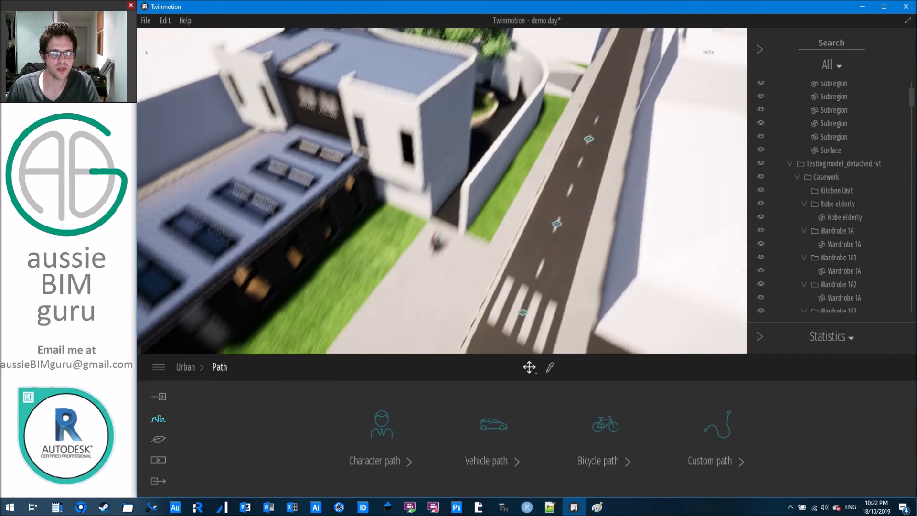
{"action": "middle_click_drag", "start_coordinate": [498, 298], "coordinate": [575, 257]}
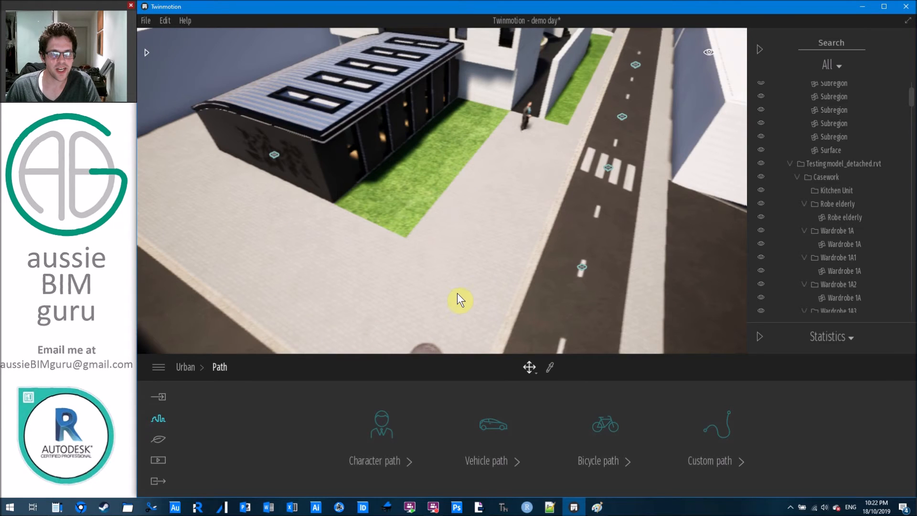
Draw a character path from the far-left footpath around the corner and up the street.
{"action": "left_click", "coordinate": [382, 427]}
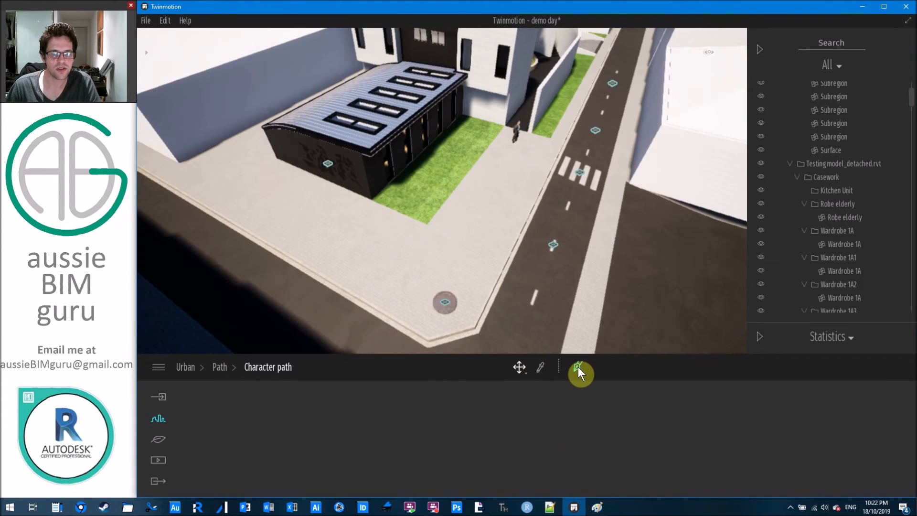
{"action": "left_click", "coordinate": [578, 367]}
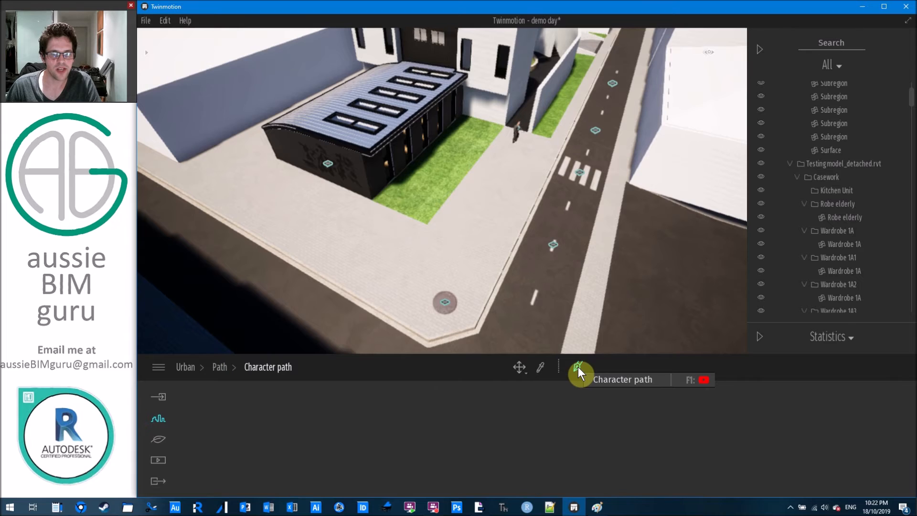
{"action": "scroll", "coordinate": [614, 337], "scroll_direction": "down", "scroll_amount": 2}
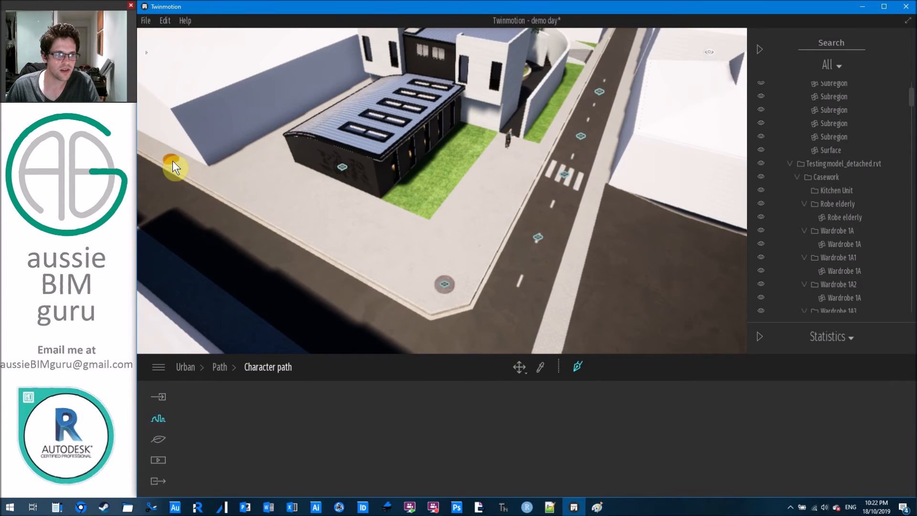
{"action": "left_click", "coordinate": [393, 277]}
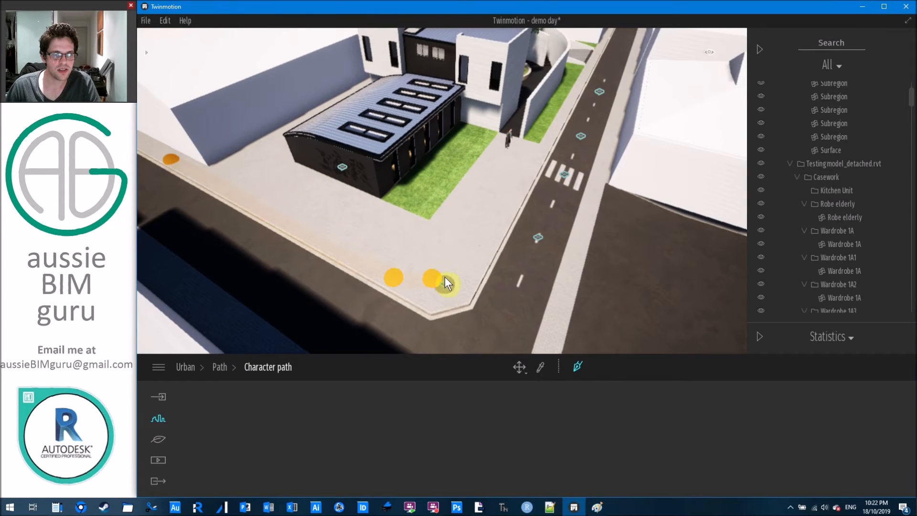
{"action": "left_click", "coordinate": [468, 258]}
{"action": "left_click", "coordinate": [494, 224]}
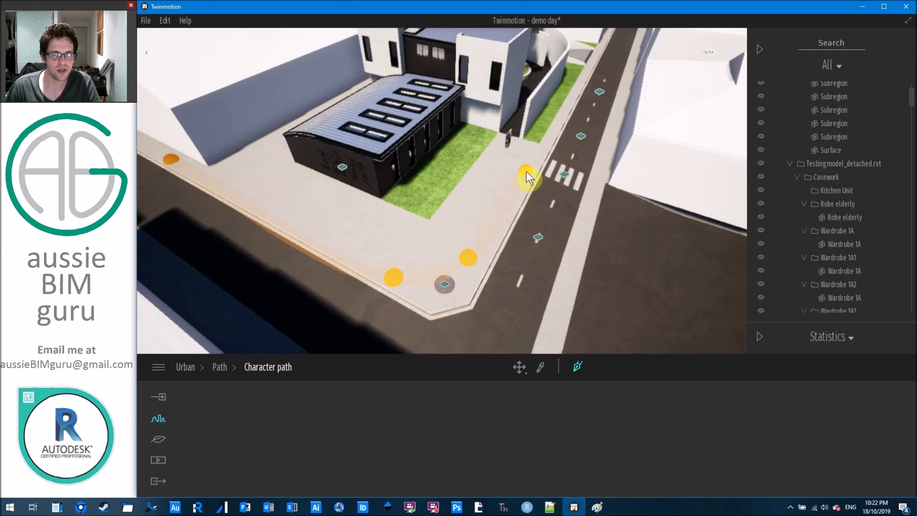
{"action": "left_click", "coordinate": [565, 108]}
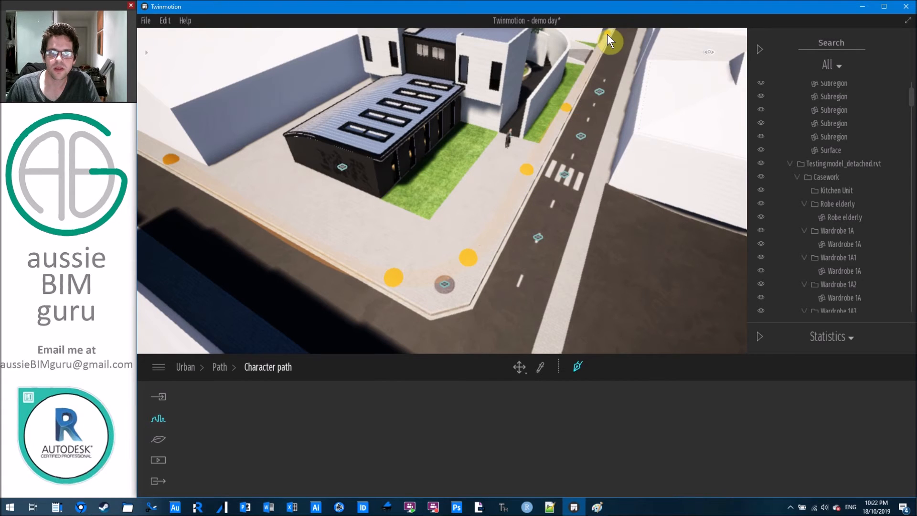
{"action": "middle_click_drag", "start_coordinate": [613, 36], "coordinate": [603, 121]}
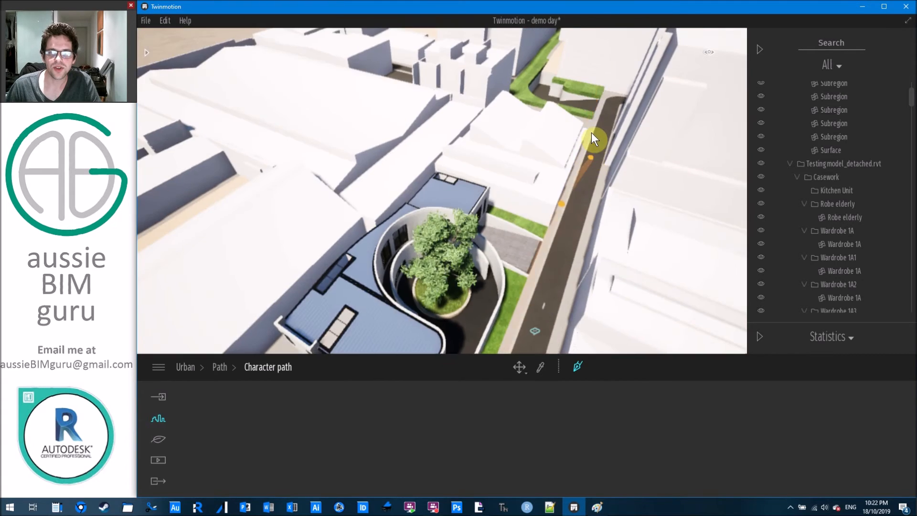
{"action": "left_click", "coordinate": [592, 128]}
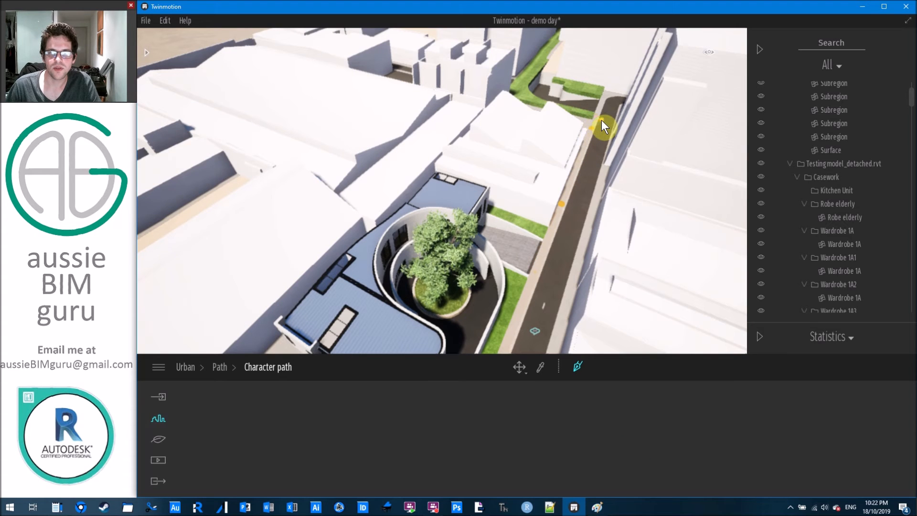
{"action": "key", "text": "Escape"}
{"action": "middle_click_drag", "start_coordinate": [427, 305], "coordinate": [478, 148]}
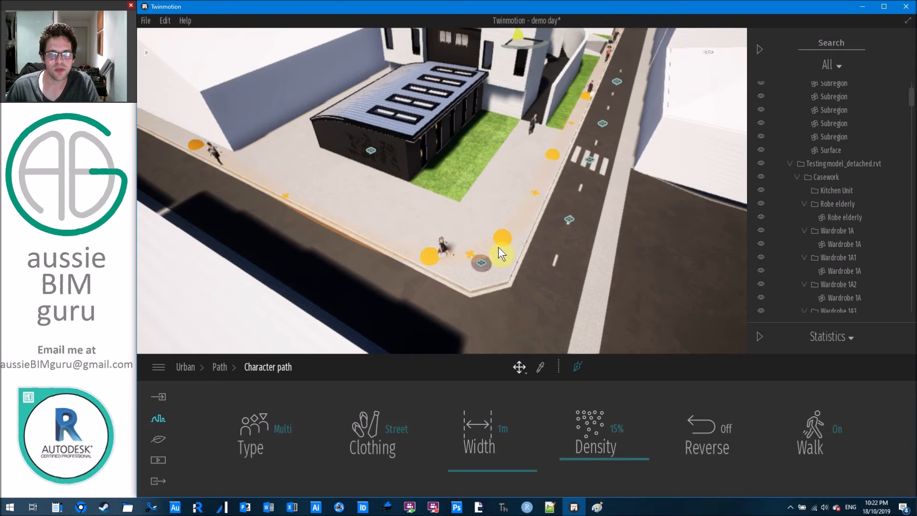
Set the pedestrian path width to 2m and lower its density to 3%.
{"action": "left_click", "coordinate": [389, 429]}
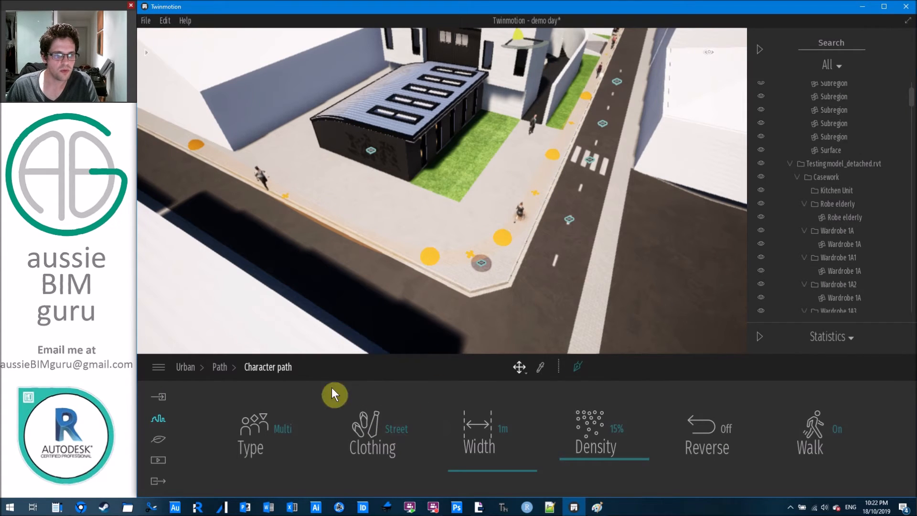
{"action": "left_click", "coordinate": [245, 436]}
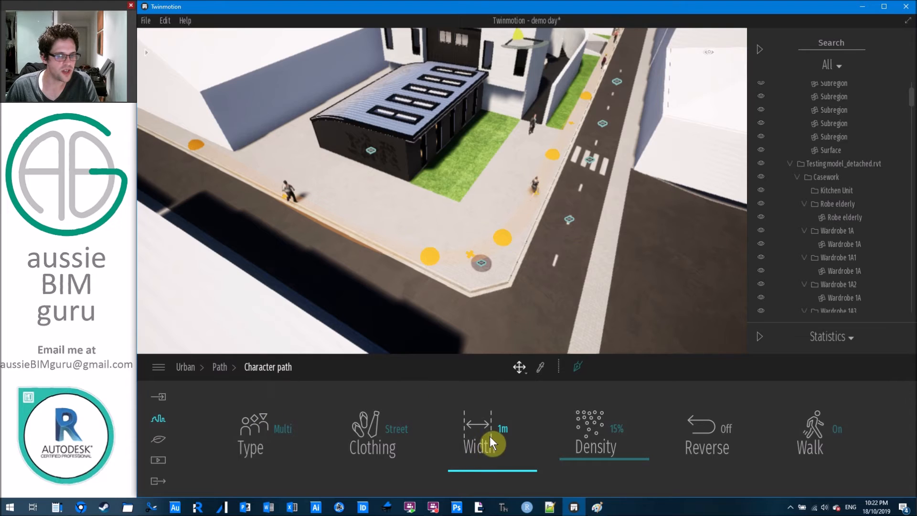
{"action": "left_click", "coordinate": [510, 469]}
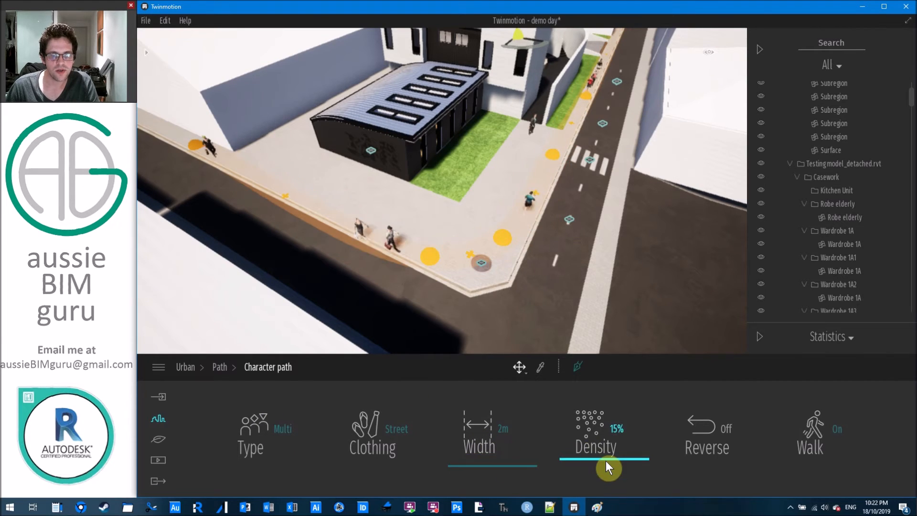
{"action": "left_click_drag", "start_coordinate": [607, 459], "coordinate": [605, 410]}
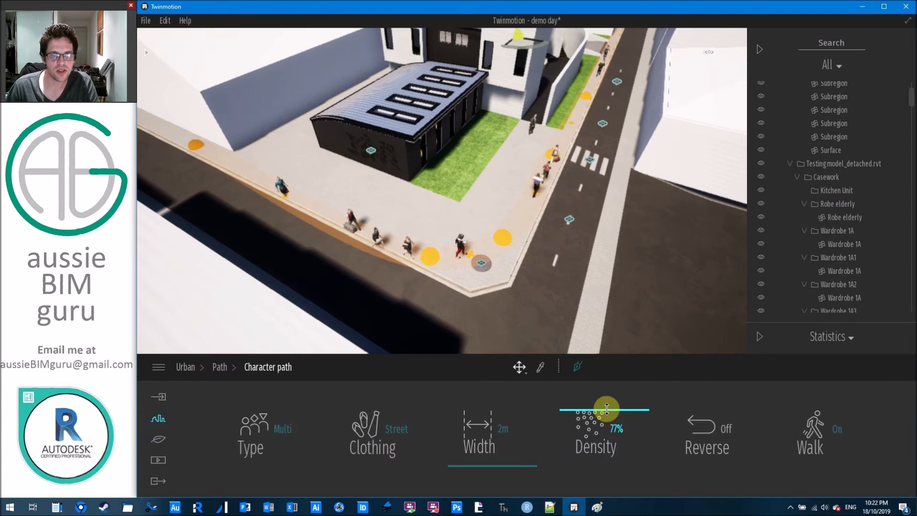
{"action": "left_click_drag", "start_coordinate": [606, 409], "coordinate": [609, 466]}
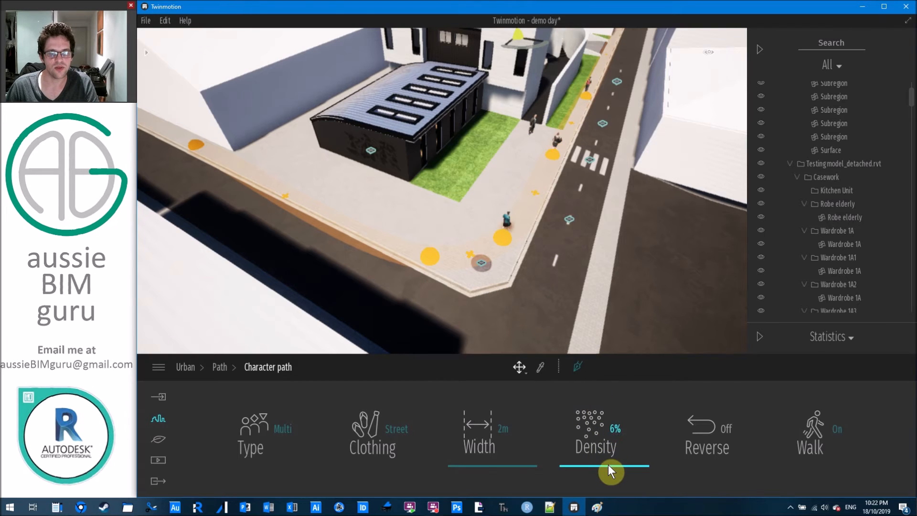
{"action": "left_click_drag", "start_coordinate": [609, 465], "coordinate": [608, 470]}
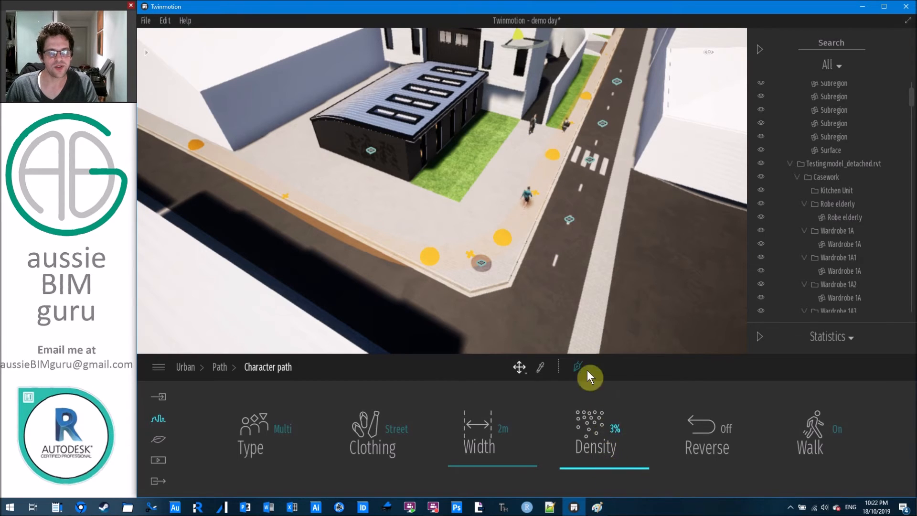
Reverse the walking direction on the path and return to the list of path types.
{"action": "left_click", "coordinate": [716, 428]}
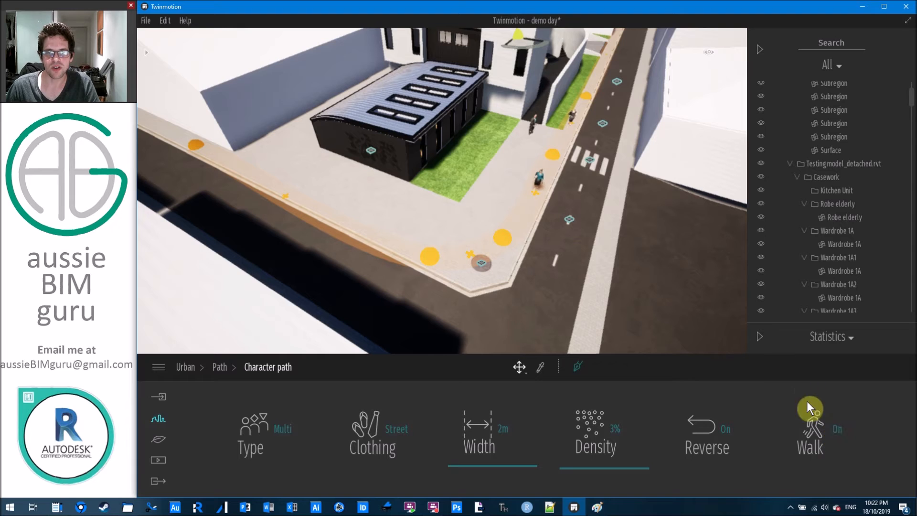
{"action": "left_click", "coordinate": [826, 426]}
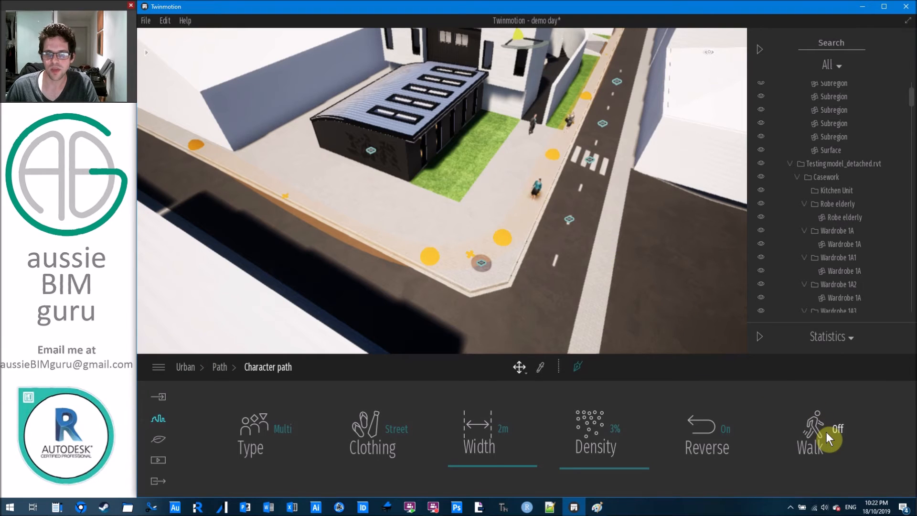
{"action": "middle_click_drag", "start_coordinate": [582, 224], "coordinate": [522, 274]}
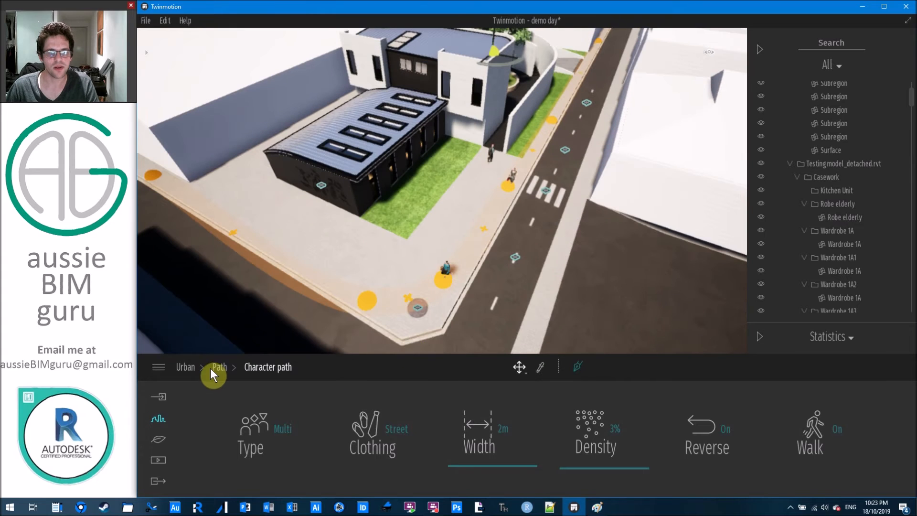
{"action": "left_click", "coordinate": [217, 367]}
Draw a vehicle path from the top of the street, turning left at the corner along the cross road.
{"action": "left_click", "coordinate": [488, 424]}
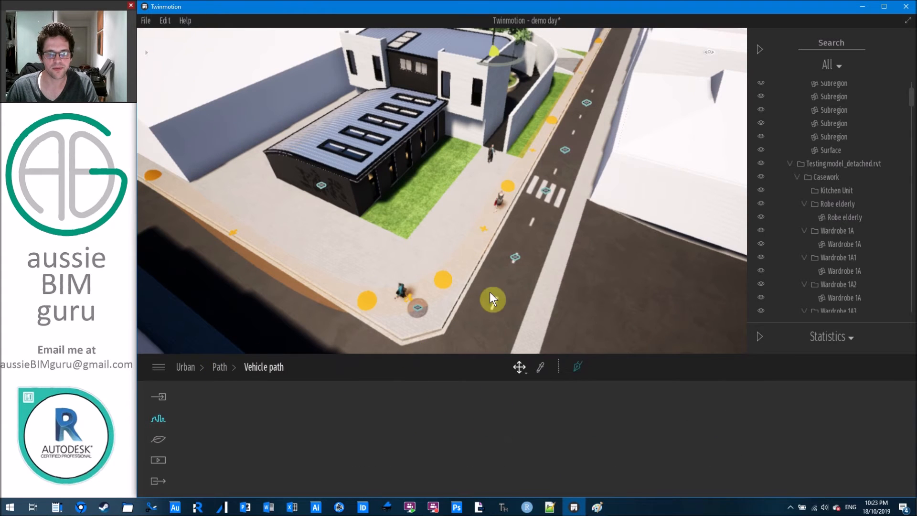
{"action": "scroll", "coordinate": [584, 329], "scroll_direction": "down", "scroll_amount": 3}
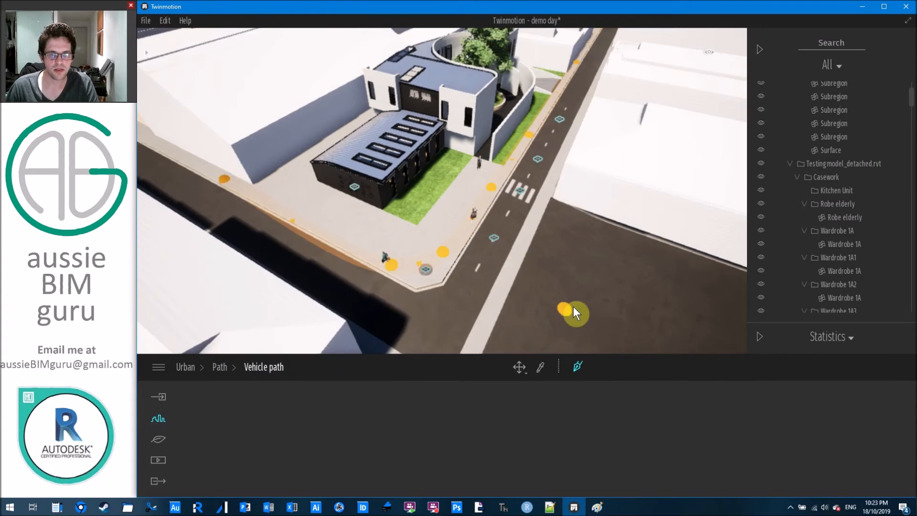
{"action": "right_click_drag", "start_coordinate": [530, 221], "coordinate": [529, 219]}
{"action": "scroll", "coordinate": [530, 219], "scroll_direction": "down", "scroll_amount": 2}
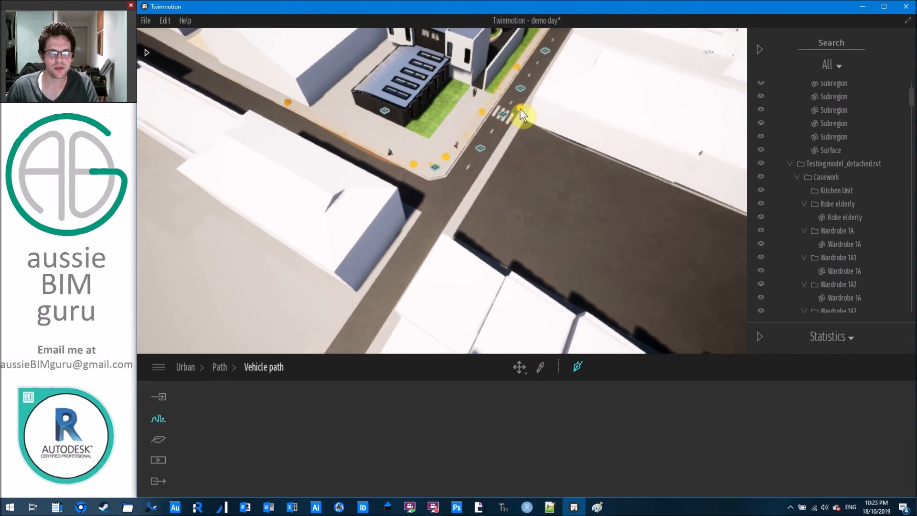
{"action": "middle_click_drag", "start_coordinate": [563, 119], "coordinate": [628, 45]}
{"action": "left_click", "coordinate": [627, 37]}
{"action": "middle_click_drag", "start_coordinate": [499, 284], "coordinate": [486, 273]}
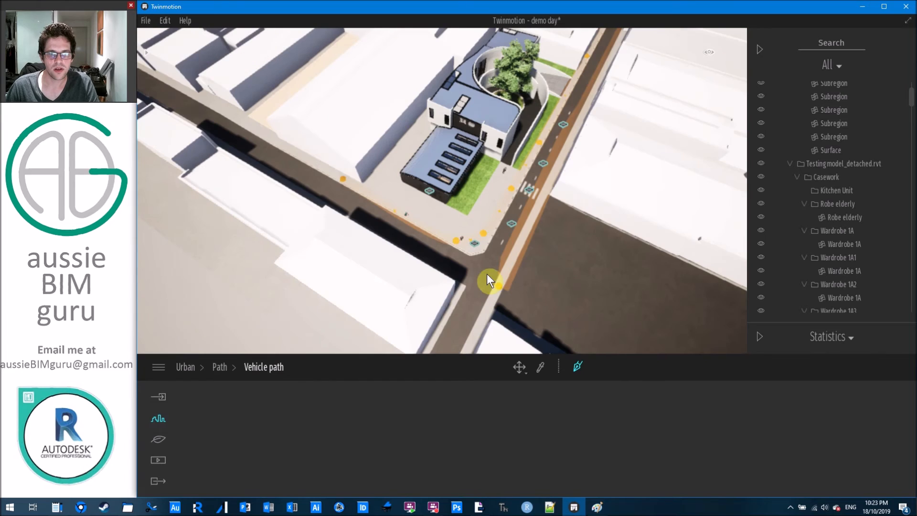
{"action": "left_click", "coordinate": [490, 260]}
{"action": "left_click", "coordinate": [468, 270]}
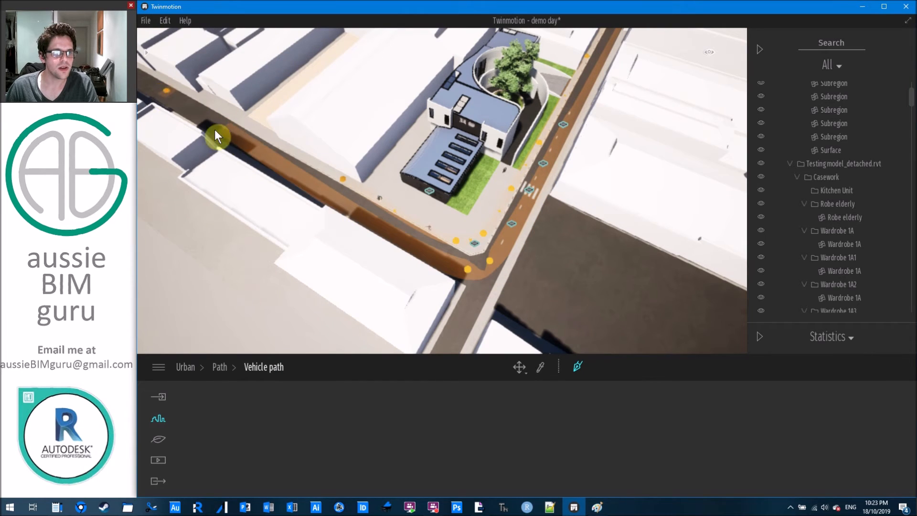
{"action": "left_click", "coordinate": [241, 138]}
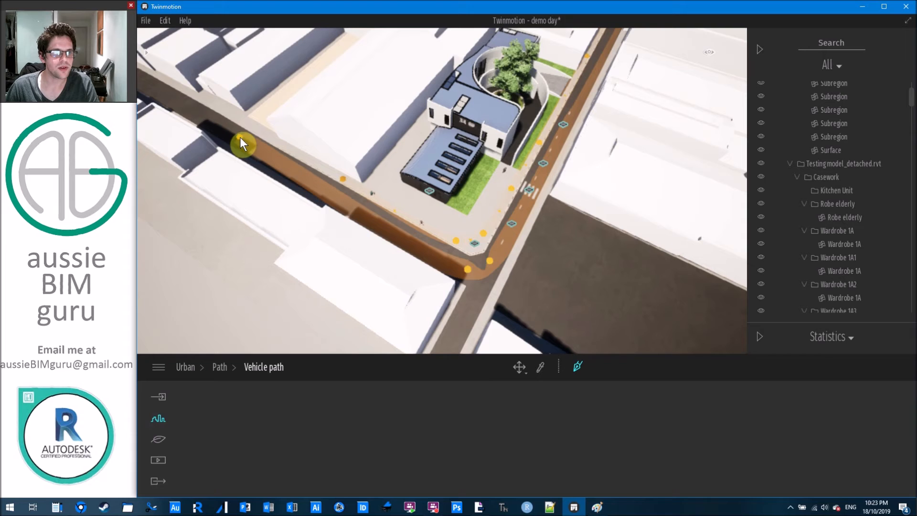
{"action": "double_click", "coordinate": [146, 85]}
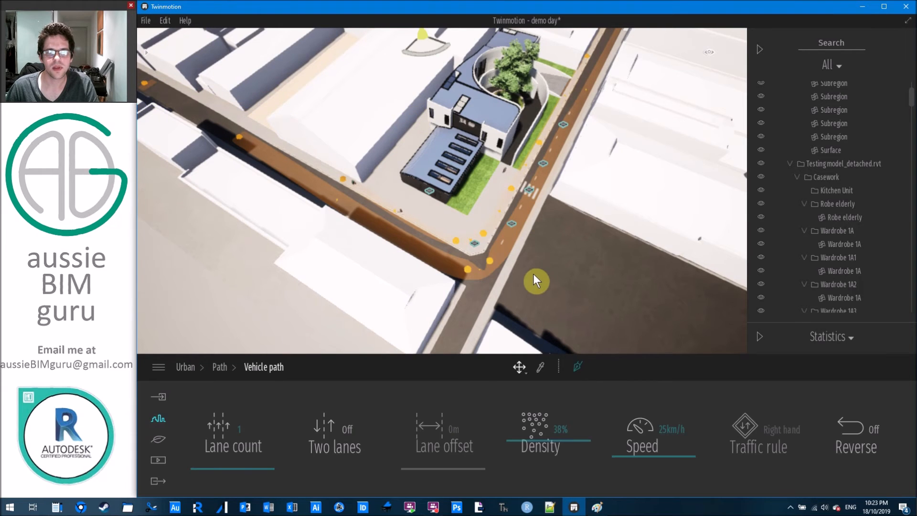
Try two lanes, two-way traffic, a lane offset, 64% then 19% density on the vehicle path.
{"action": "middle_click_drag", "start_coordinate": [549, 282], "coordinate": [439, 315]}
{"action": "scroll", "coordinate": [570, 199], "scroll_direction": "up", "scroll_amount": 3}
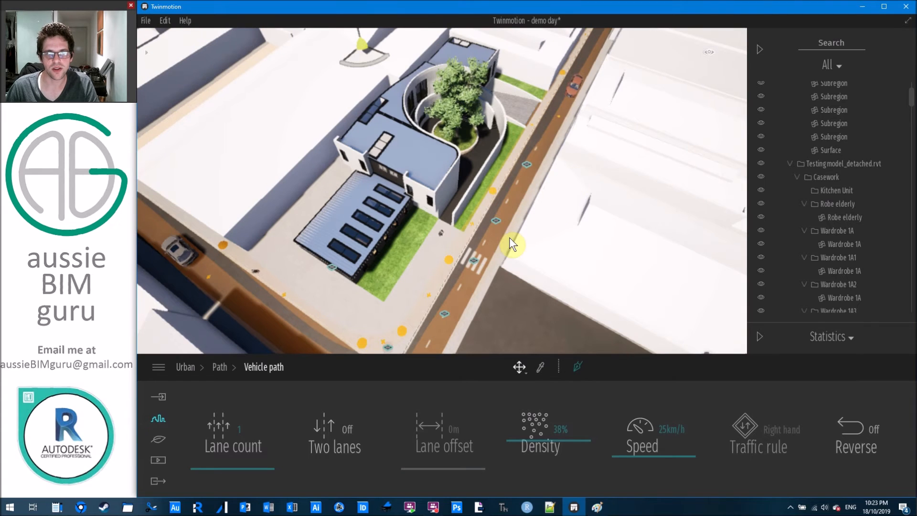
{"action": "middle_click_drag", "start_coordinate": [510, 237], "coordinate": [585, 181]}
{"action": "right_click_drag", "start_coordinate": [515, 259], "coordinate": [524, 283]}
{"action": "middle_click_drag", "start_coordinate": [523, 283], "coordinate": [511, 202]}
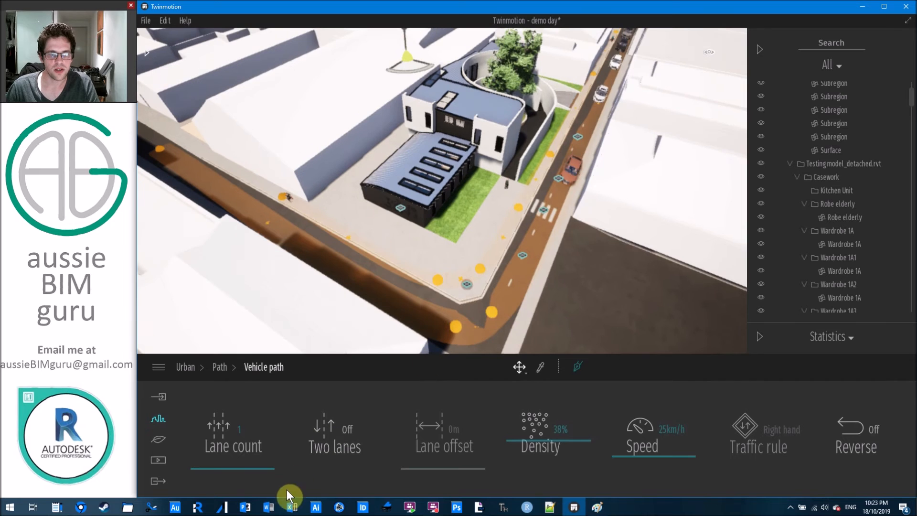
{"action": "left_click_drag", "start_coordinate": [265, 469], "coordinate": [266, 442]}
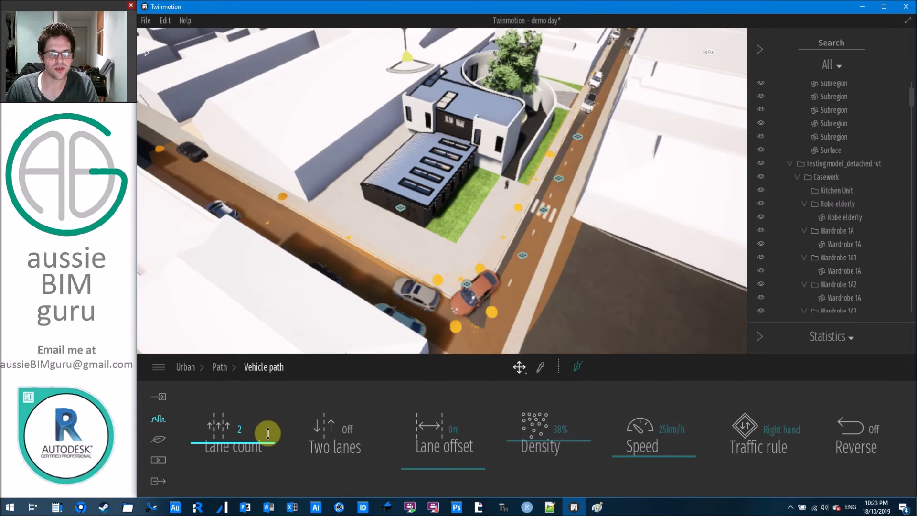
{"action": "left_click", "coordinate": [341, 436]}
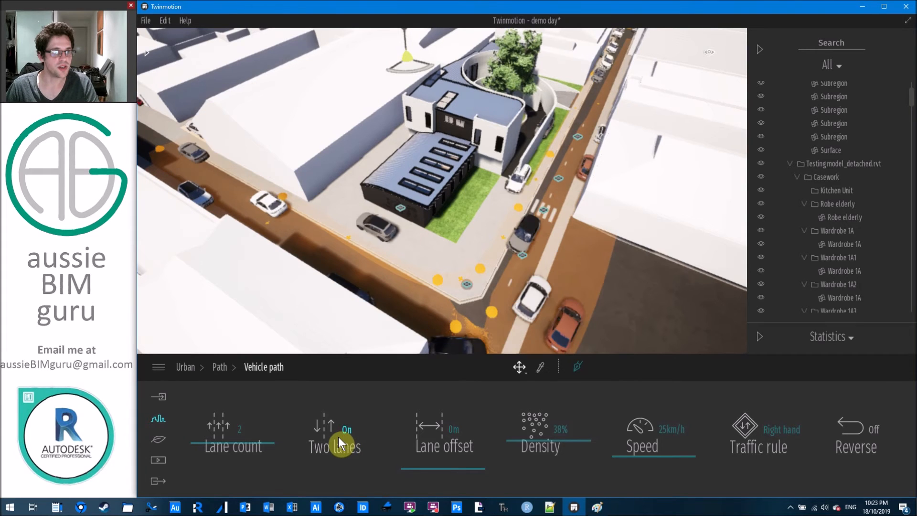
{"action": "mouse_move", "coordinate": [444, 465]}
{"action": "left_mouse_down"}
{"action": "mouse_move", "coordinate": [444, 421]}
{"action": "mouse_move", "coordinate": [446, 470]}
{"action": "left_mouse_up"}
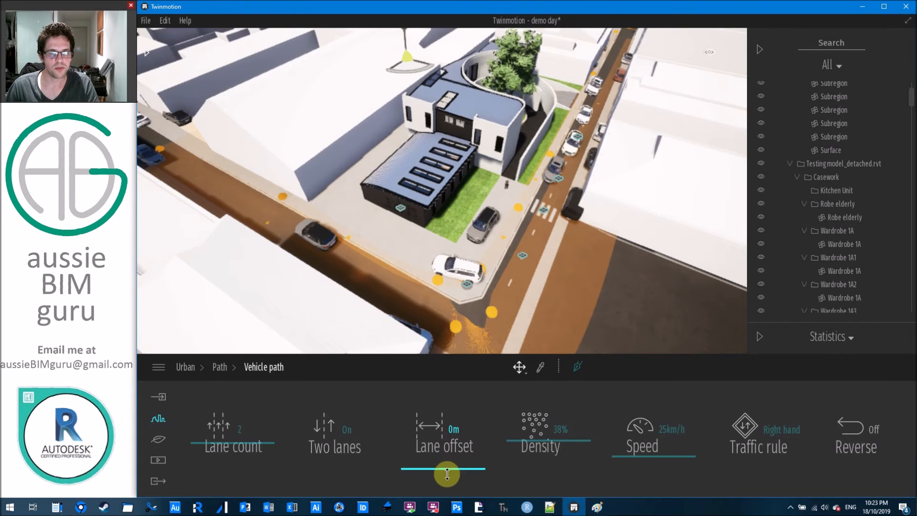
{"action": "left_click_drag", "start_coordinate": [549, 438], "coordinate": [547, 411]}
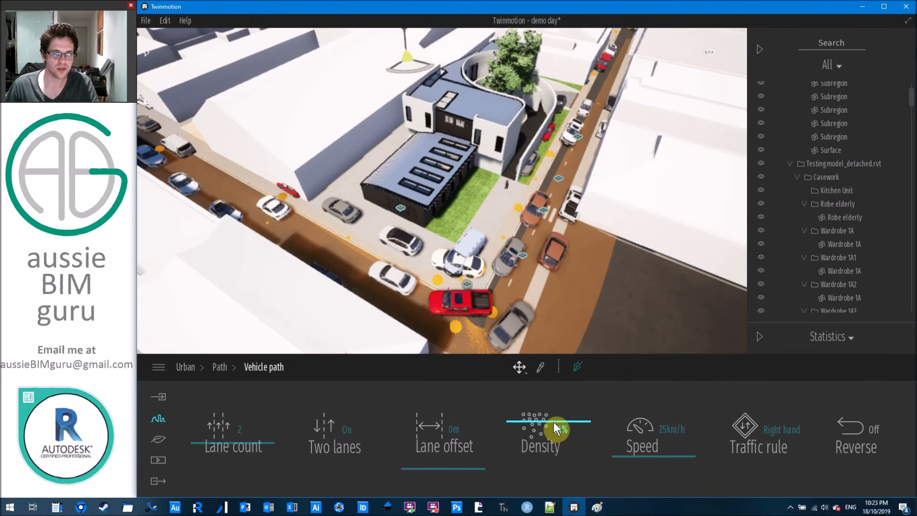
{"action": "left_click_drag", "start_coordinate": [556, 448], "coordinate": [558, 455]}
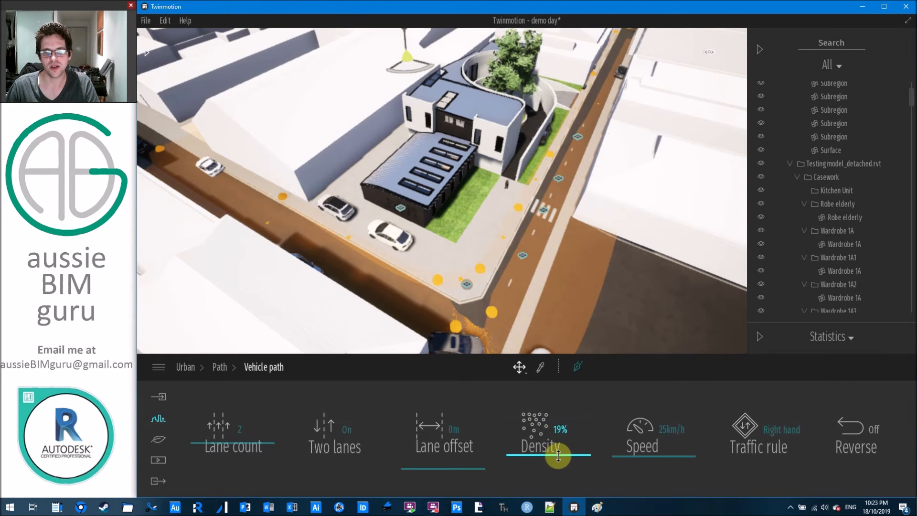
{"action": "mouse_move", "coordinate": [666, 455]}
{"action": "left_mouse_down"}
{"action": "mouse_move", "coordinate": [667, 395]}
{"action": "mouse_move", "coordinate": [670, 455]}
{"action": "left_mouse_up"}
Test left-hand driving and reversed traffic, then restore right-hand driving and the original direction.
{"action": "left_click", "coordinate": [786, 431]}
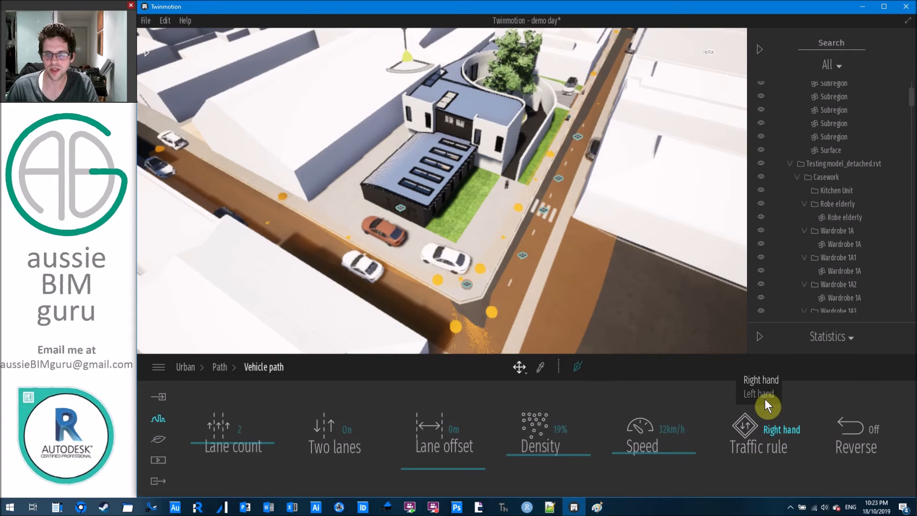
{"action": "left_click", "coordinate": [768, 429]}
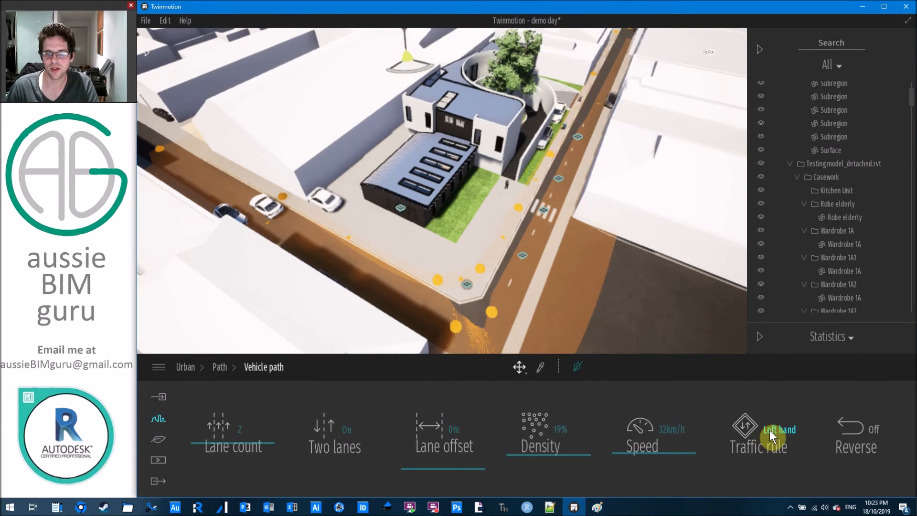
{"action": "left_click", "coordinate": [770, 422]}
{"action": "left_click", "coordinate": [764, 380]}
{"action": "left_click", "coordinate": [858, 426]}
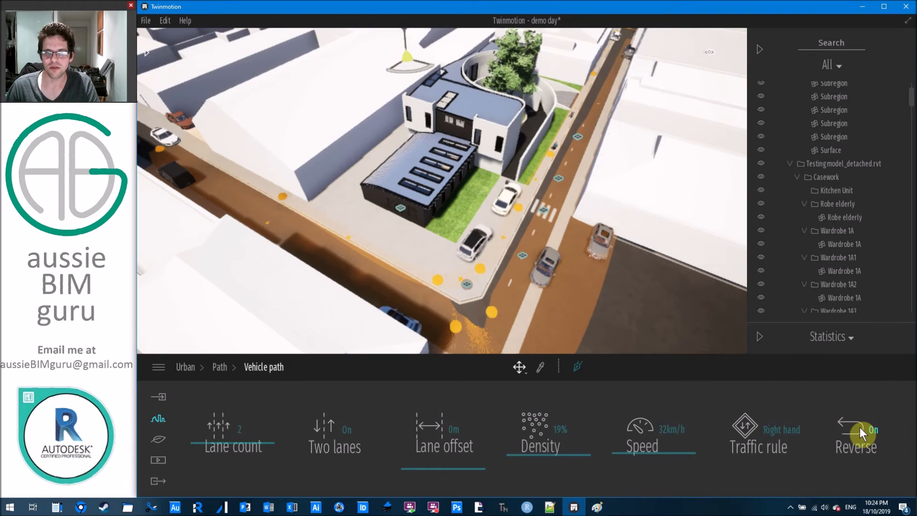
{"action": "left_click", "coordinate": [858, 428]}
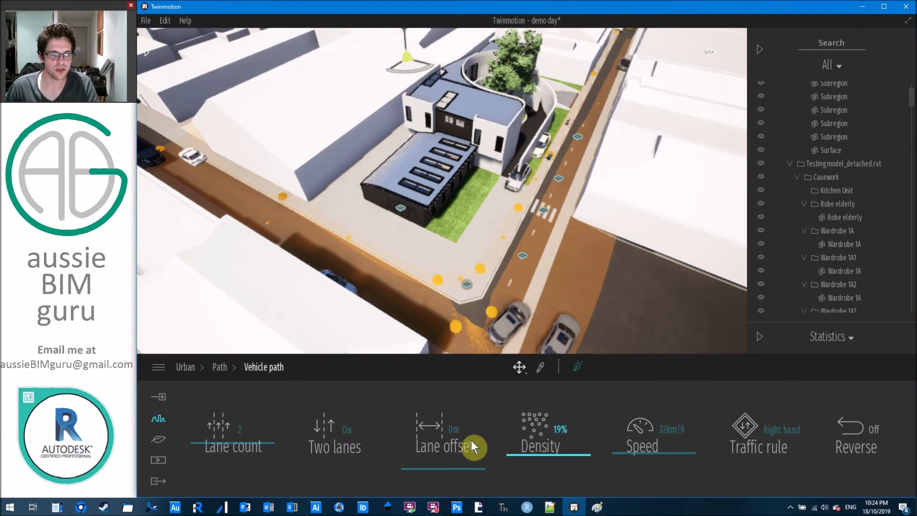
Set the vehicle path to one lane, one-way, with 6% density and 18 km/h speed.
{"action": "left_click_drag", "start_coordinate": [264, 461], "coordinate": [264, 470]}
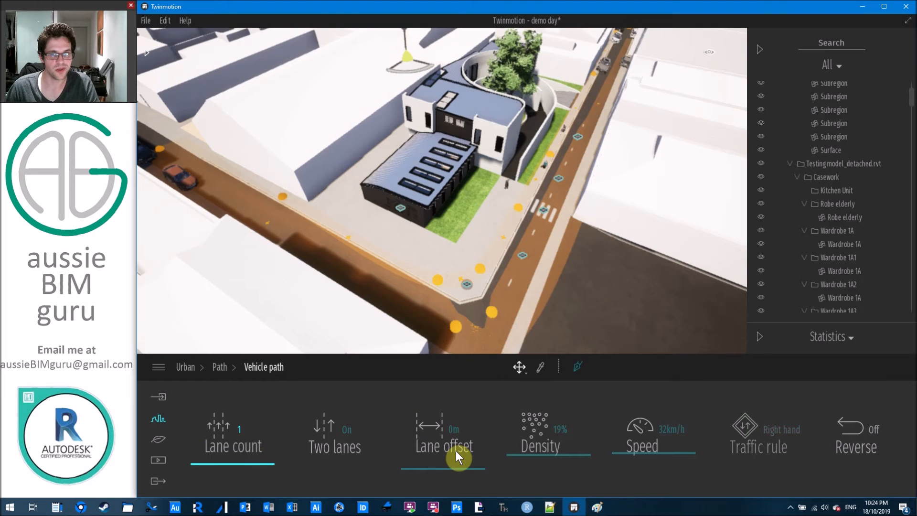
{"action": "left_click", "coordinate": [374, 435]}
{"action": "left_click_drag", "start_coordinate": [563, 454], "coordinate": [568, 469]}
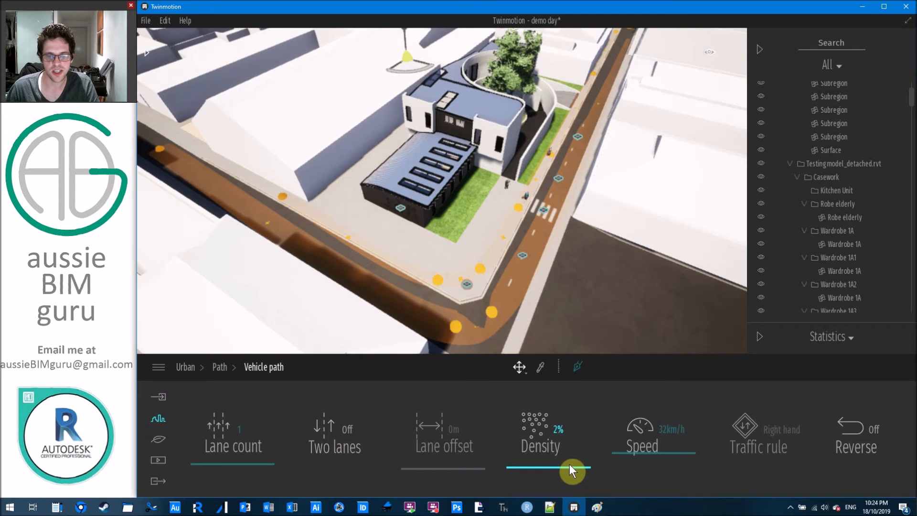
{"action": "left_click_drag", "start_coordinate": [683, 456], "coordinate": [683, 462]}
{"action": "right_click_drag", "start_coordinate": [623, 329], "coordinate": [585, 309]}
{"action": "scroll", "coordinate": [586, 309], "scroll_direction": "up", "scroll_amount": 2}
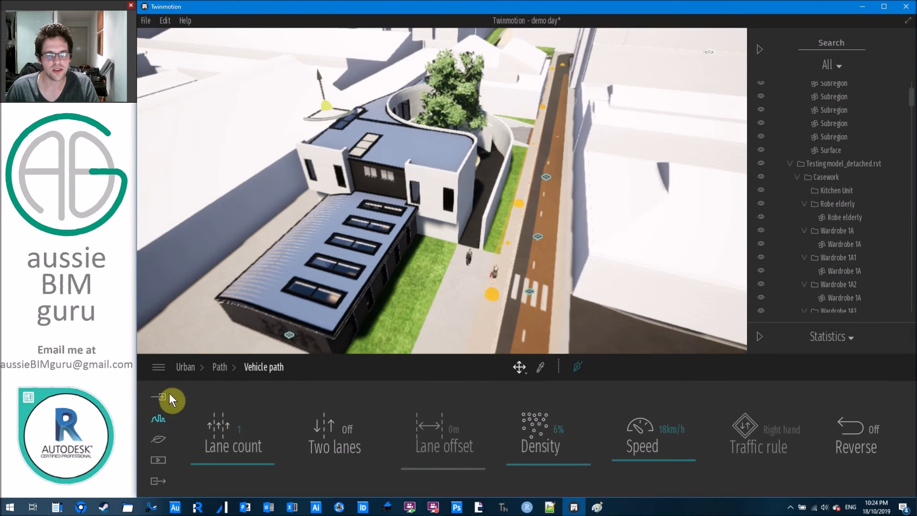
Return to the Urban tools overview and fly toward the courtyard's circular tree planter.
{"action": "left_click", "coordinate": [182, 371]}
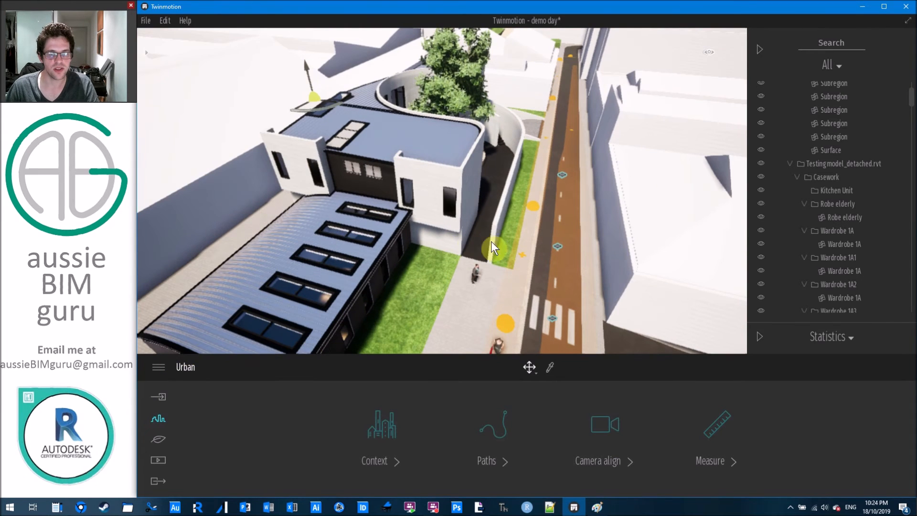
{"action": "middle_click_drag", "start_coordinate": [491, 242], "coordinate": [434, 229]}
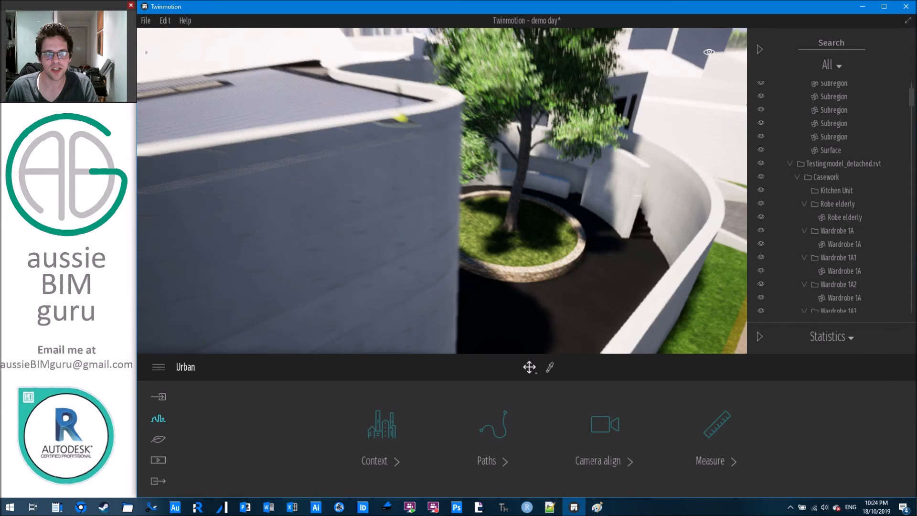
{"action": "key", "text": "w"}
{"action": "key", "text": "w"}
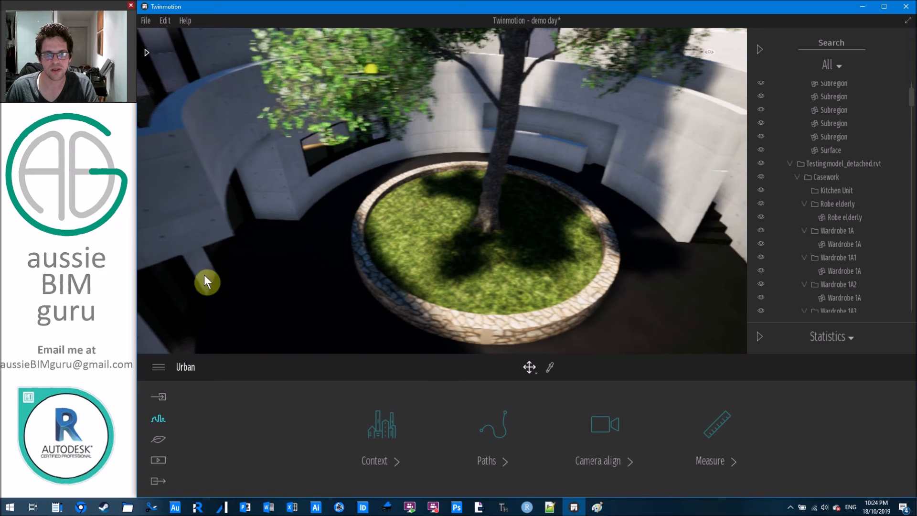
Add TallGrass 04 from Vegetation > Grass and flowers to the vegetation set.
{"action": "left_click", "coordinate": [157, 442]}
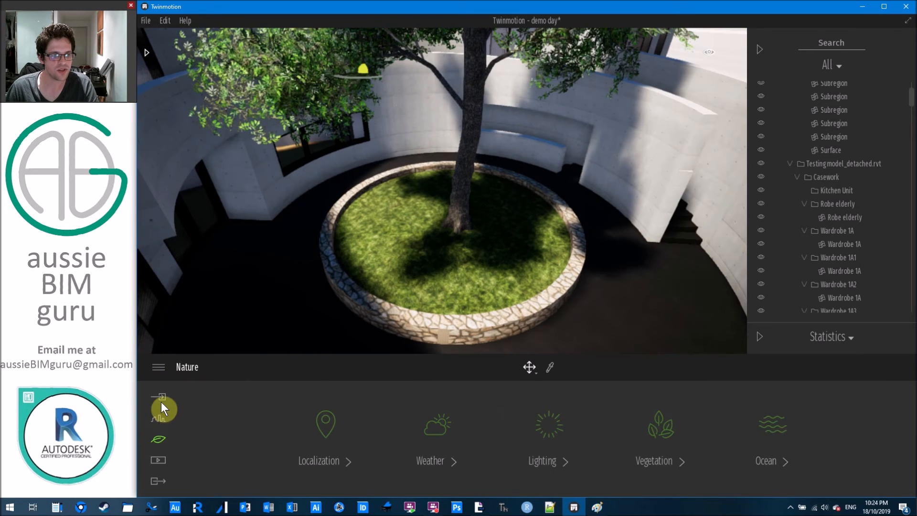
{"action": "left_click", "coordinate": [661, 434]}
{"action": "left_click", "coordinate": [281, 434]}
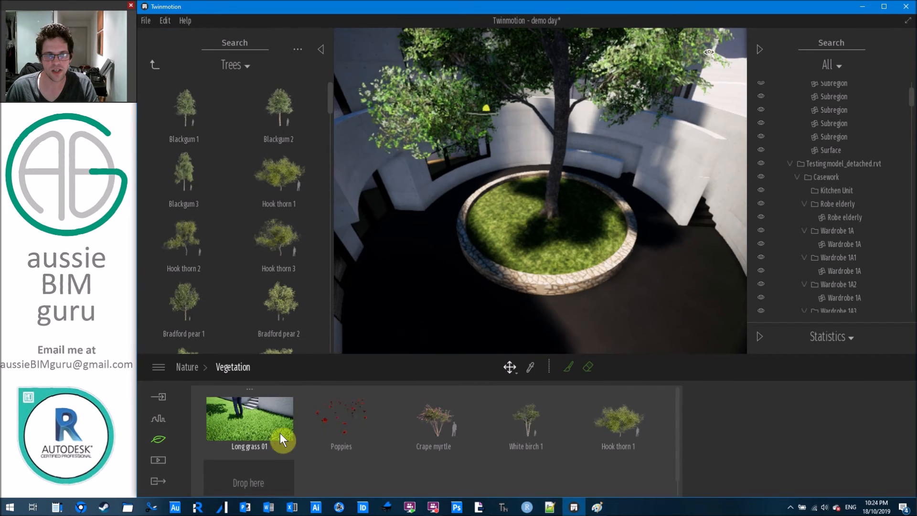
{"action": "left_click", "coordinate": [244, 64]}
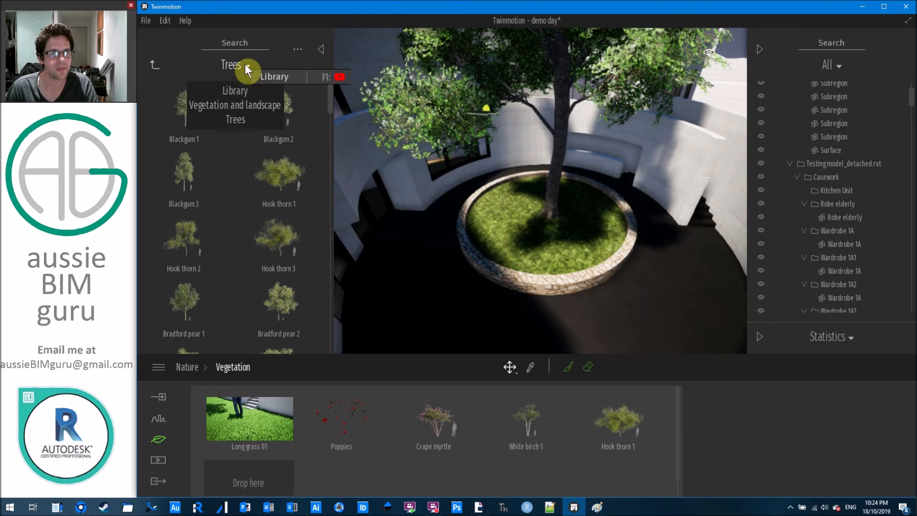
{"action": "left_click", "coordinate": [243, 106]}
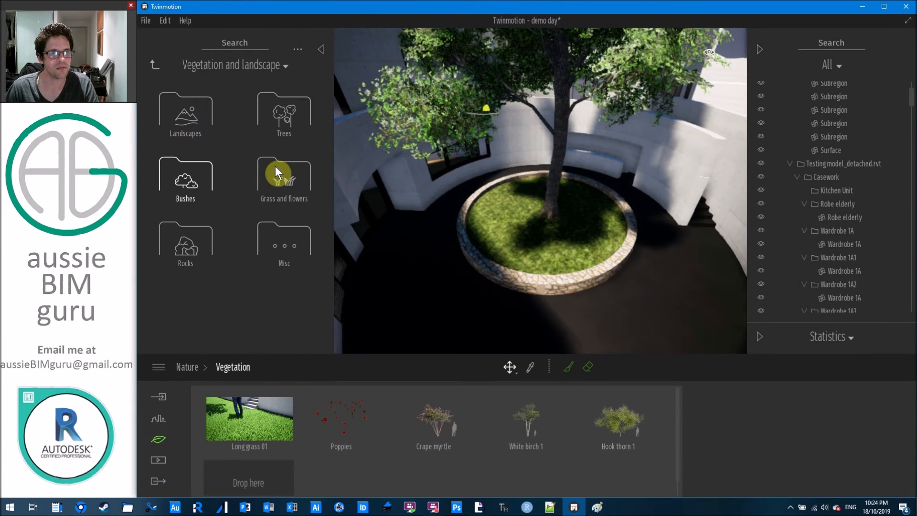
{"action": "left_click", "coordinate": [283, 178]}
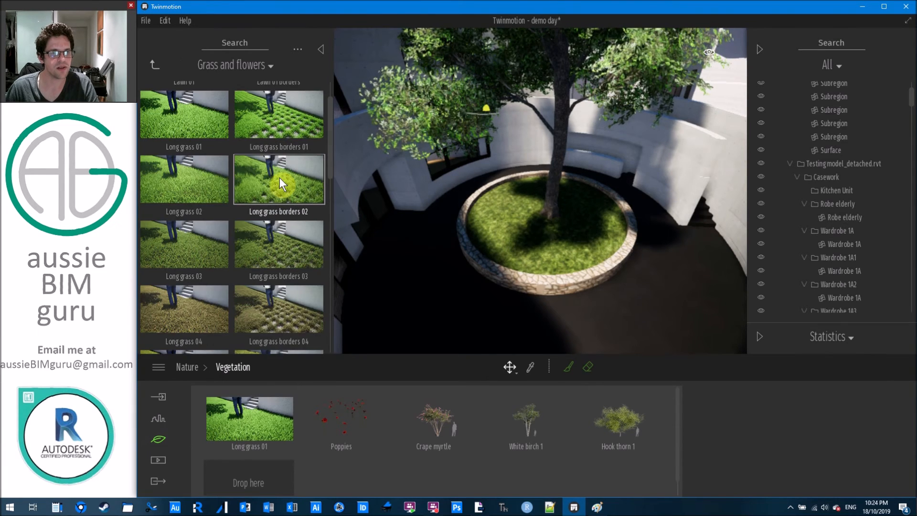
{"action": "scroll", "coordinate": [279, 178], "scroll_direction": "down", "scroll_amount": 5}
{"action": "scroll", "coordinate": [188, 139], "scroll_direction": "down", "scroll_amount": 3}
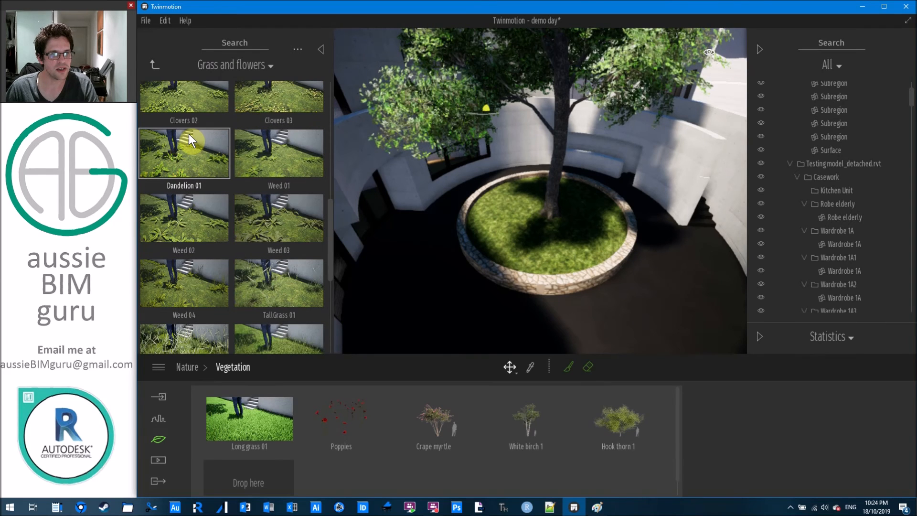
{"action": "scroll", "coordinate": [191, 158], "scroll_direction": "down", "scroll_amount": 3}
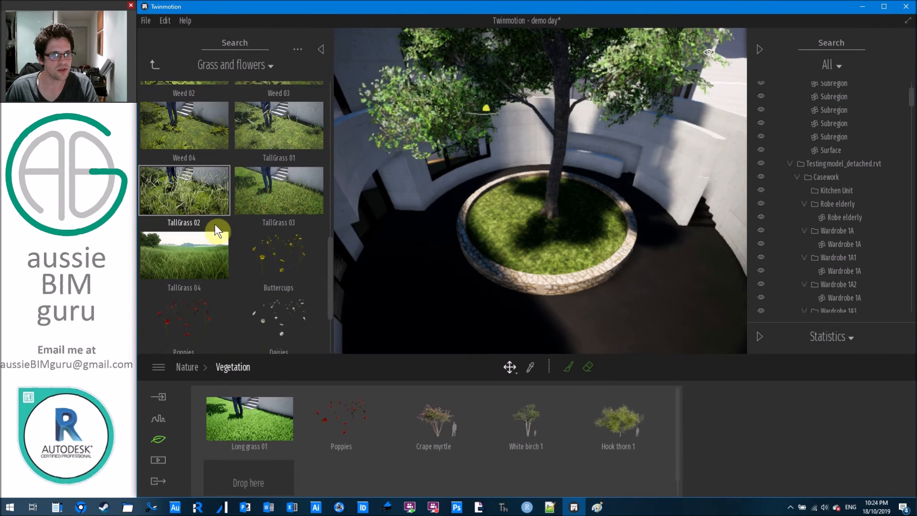
{"action": "left_click_drag", "start_coordinate": [183, 254], "coordinate": [382, 463]}
Paint TallGrass 04 inside the circular planter with a brush diameter of 5.
{"action": "left_click", "coordinate": [262, 465]}
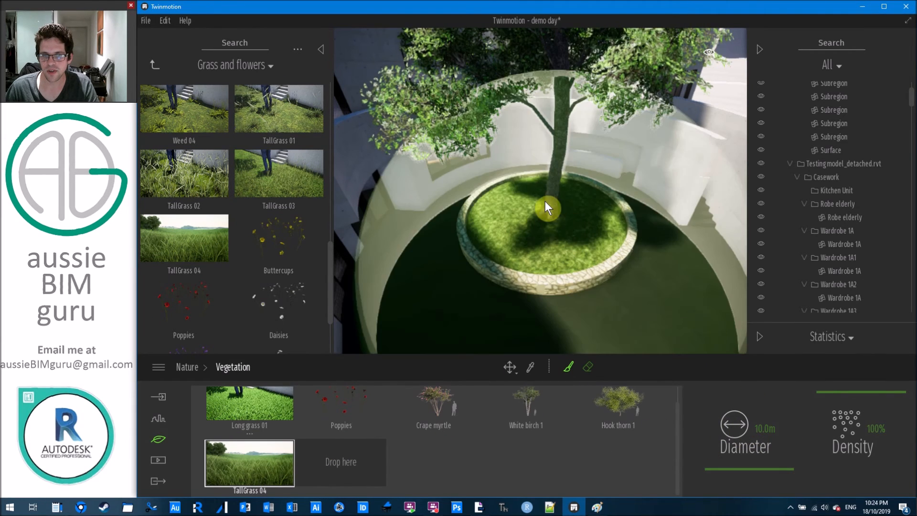
{"action": "left_click", "coordinate": [759, 428]}
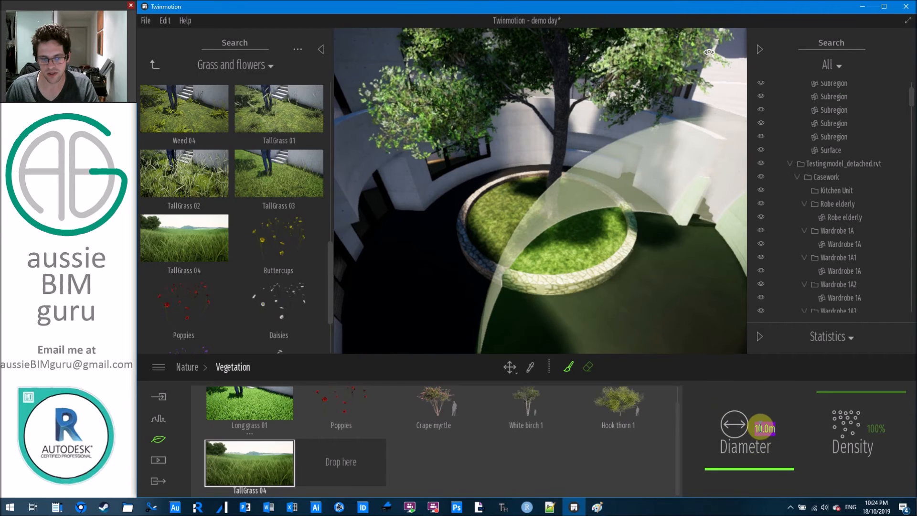
{"action": "type", "text": "5"}
{"action": "key", "text": "Return"}
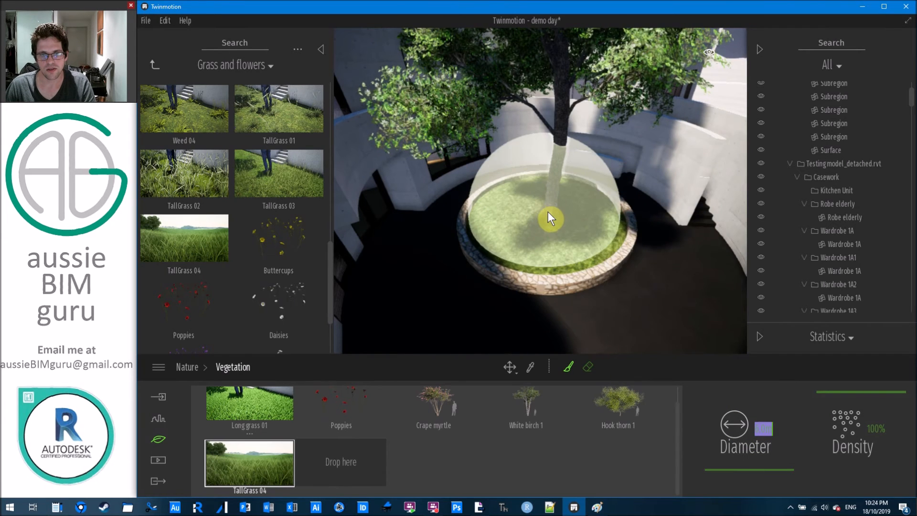
{"action": "left_click", "coordinate": [546, 211]}
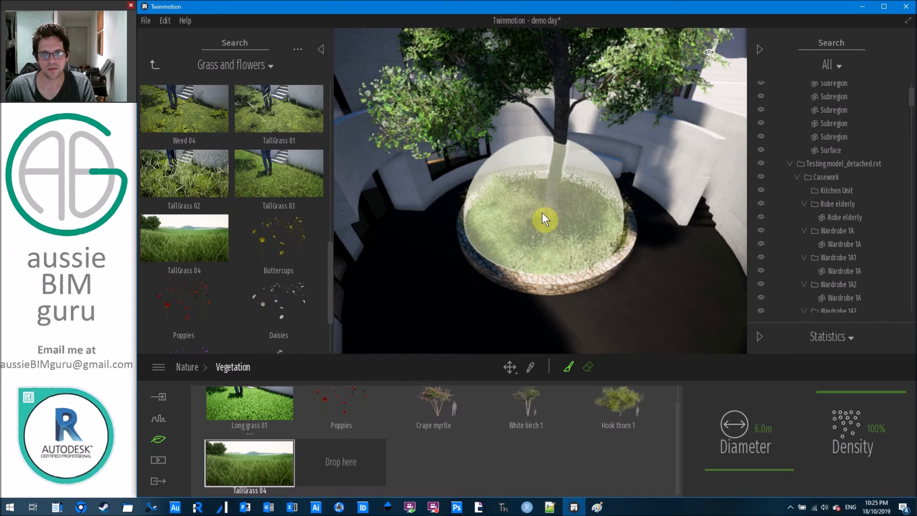
{"action": "key", "text": "Escape"}
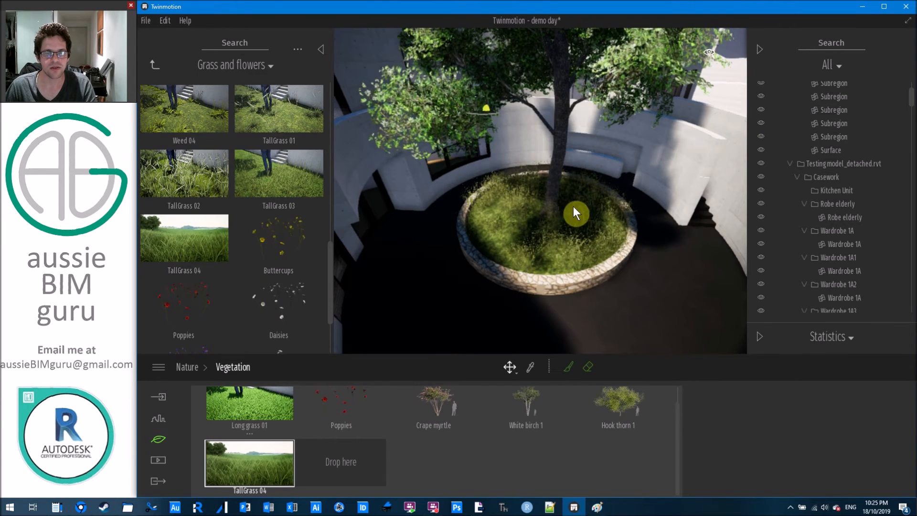
Move the camera in on the planter and select the tree, then the planter object.
{"action": "scroll", "coordinate": [574, 207], "scroll_direction": "up", "scroll_amount": 3}
{"action": "key", "text": "s"}
{"action": "mouse_move", "coordinate": [549, 206]}
{"action": "right_mouse_down"}
{"action": "mouse_move", "coordinate": [549, 167]}
{"action": "mouse_move", "coordinate": [549, 224]}
{"action": "mouse_move", "coordinate": [549, 205]}
{"action": "mouse_move", "coordinate": [537, 198]}
{"action": "right_mouse_up"}
{"action": "key", "text": "w"}
{"action": "key", "text": "s"}
{"action": "key", "text": "s"}
{"action": "mouse_move", "coordinate": [594, 267]}
{"action": "right_mouse_down"}
{"action": "mouse_move", "coordinate": [609, 267]}
{"action": "mouse_move", "coordinate": [595, 268]}
{"action": "right_mouse_up"}
{"action": "key", "text": "w"}
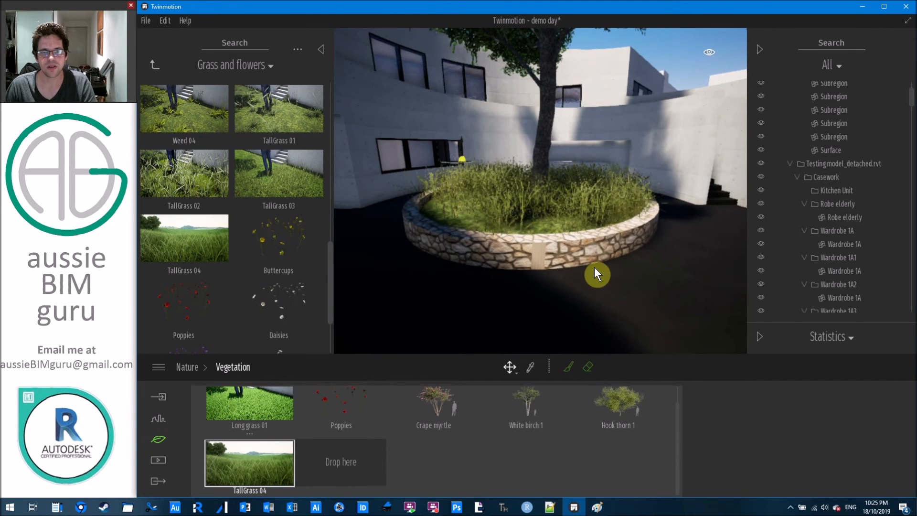
{"action": "left_click", "coordinate": [542, 191]}
{"action": "left_click", "coordinate": [526, 205]}
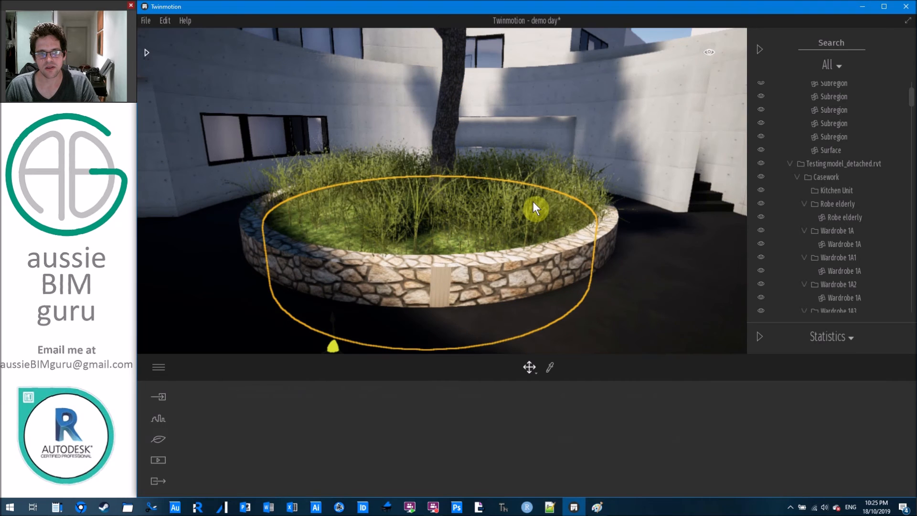
Search the scene list for 'grass', then clear the search to restore the full list.
{"action": "left_click_drag", "start_coordinate": [911, 98], "coordinate": [906, 76]}
{"action": "left_click", "coordinate": [856, 43]}
{"action": "type", "text": "grass"}
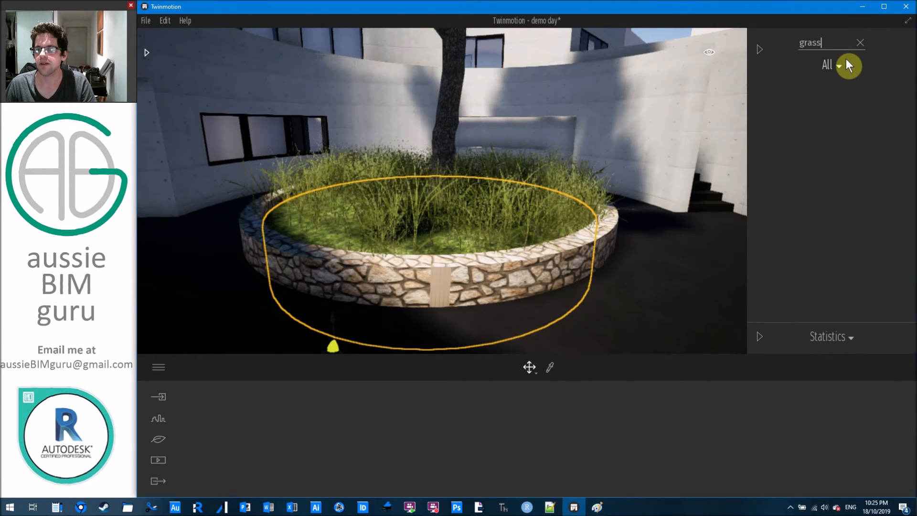
{"action": "key", "text": "BackSpace"}
{"action": "key", "text": "BackSpace"}
{"action": "key", "text": "BackSpace"}
{"action": "key", "text": "BackSpace"}
{"action": "key", "text": "BackSpace"}
{"action": "left_click_drag", "start_coordinate": [910, 91], "coordinate": [902, 301]}
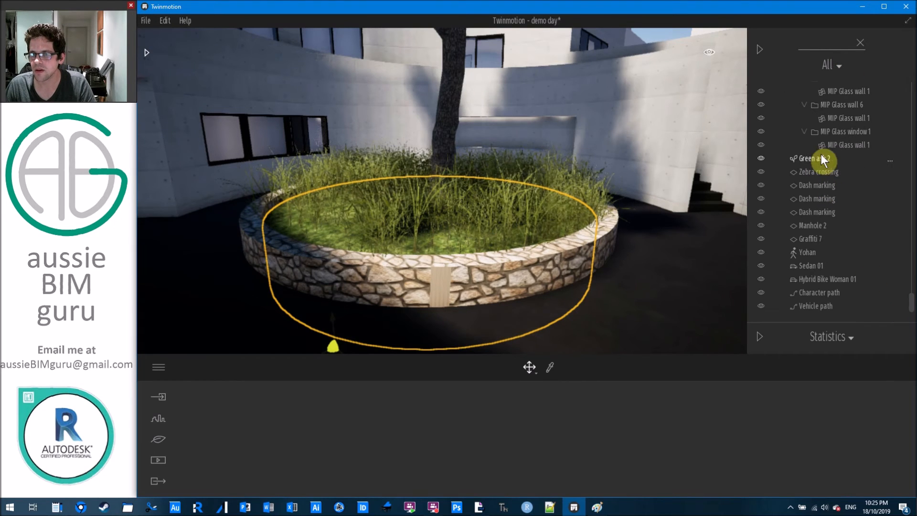
Undo the painted tall grass in the round planter and switch to the Nature settings.
{"action": "left_click", "coordinate": [638, 253]}
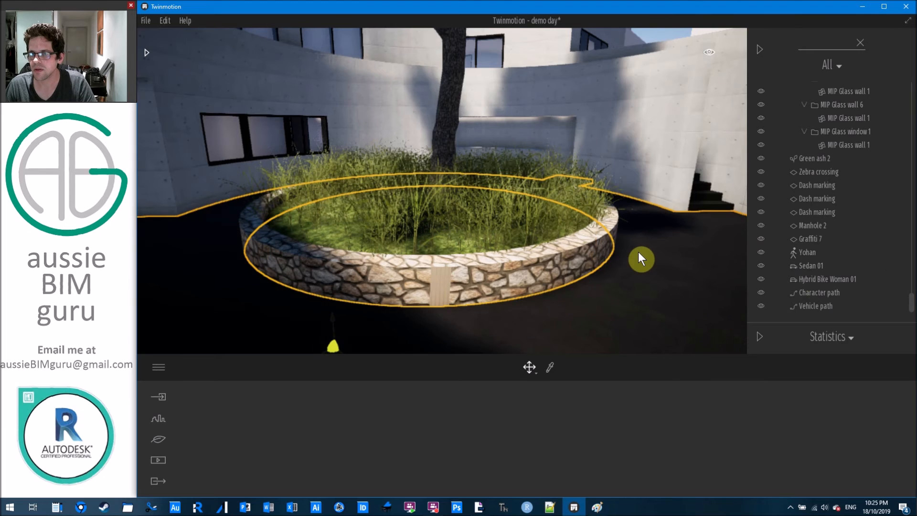
{"action": "left_click", "coordinate": [488, 219]}
{"action": "left_click", "coordinate": [489, 219]}
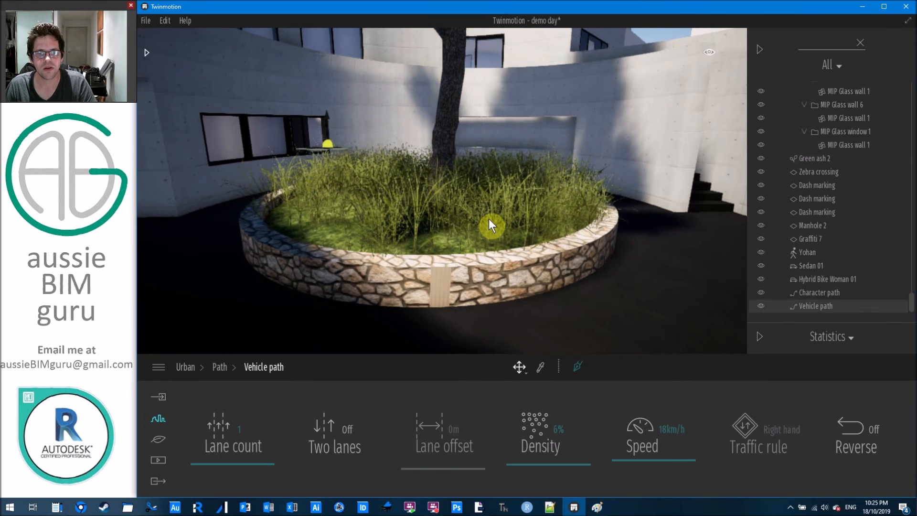
{"action": "key", "text": "ctrl+z"}
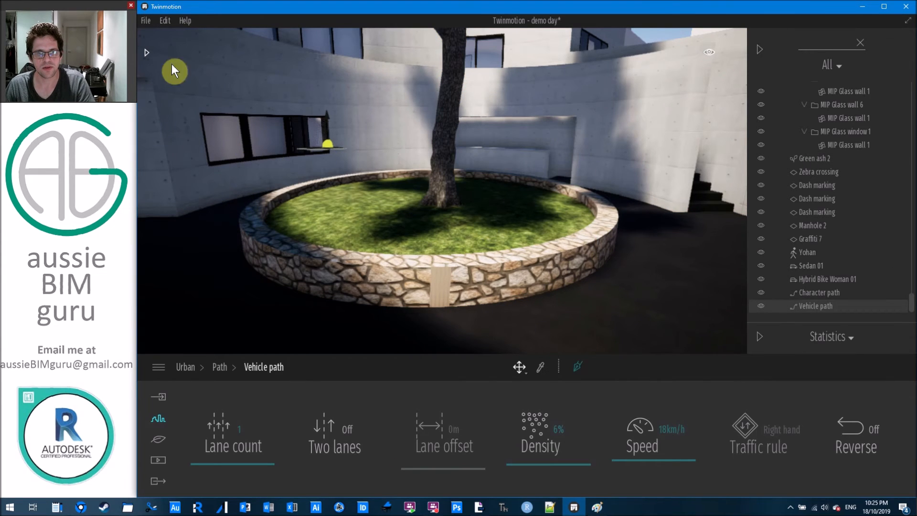
{"action": "left_click", "coordinate": [146, 53]}
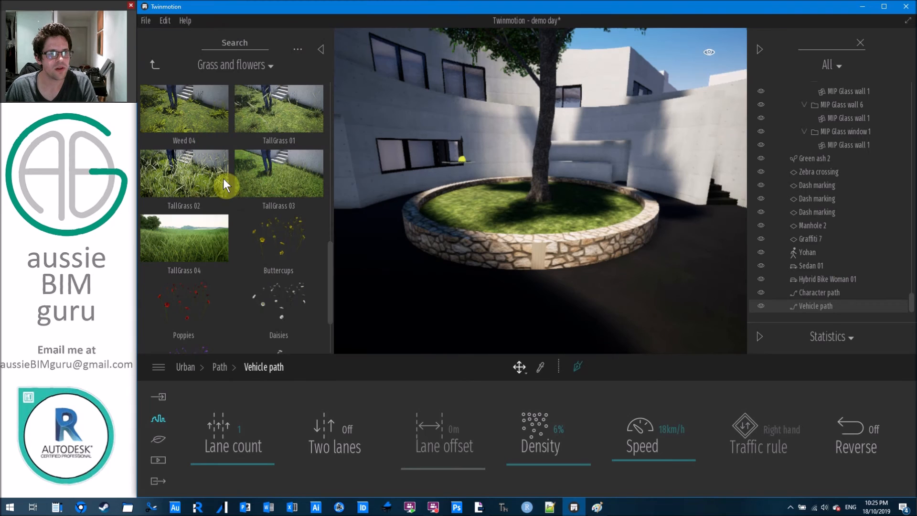
{"action": "left_click", "coordinate": [158, 439]}
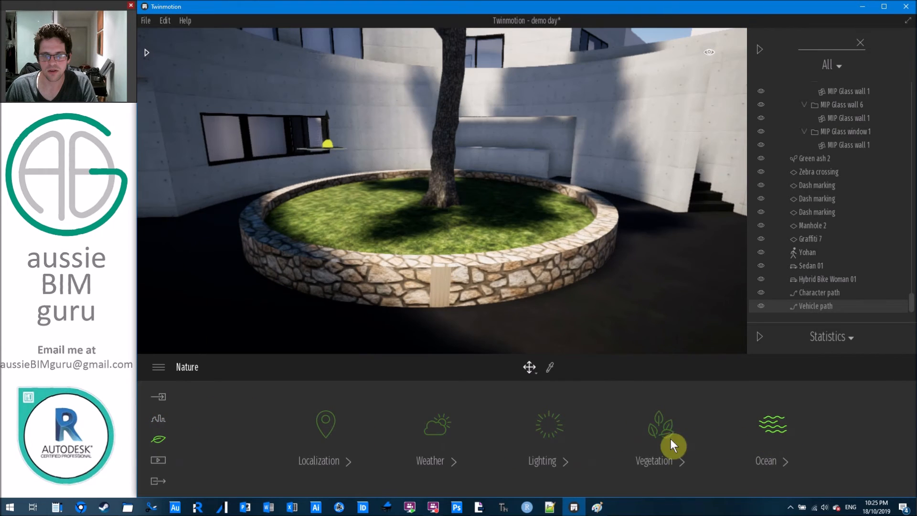
Pick Long grass 01 from Vegetation, try a stroke in the planter, then undo it.
{"action": "left_click", "coordinate": [664, 442]}
{"action": "left_click", "coordinate": [257, 420]}
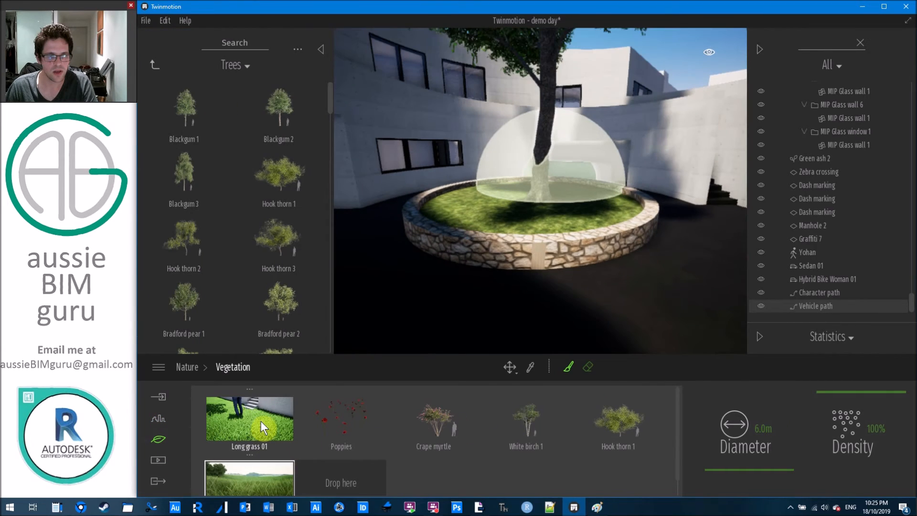
{"action": "left_click", "coordinate": [531, 199]}
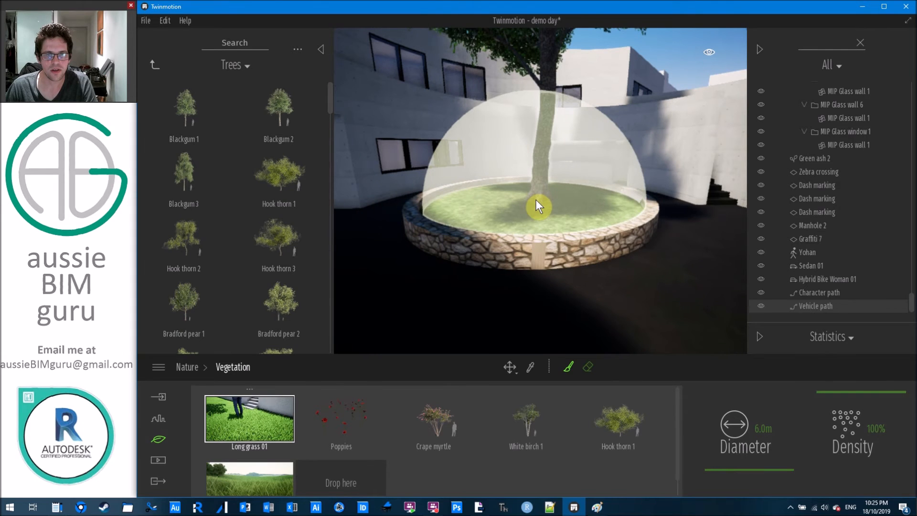
{"action": "key", "text": "ctrl+z"}
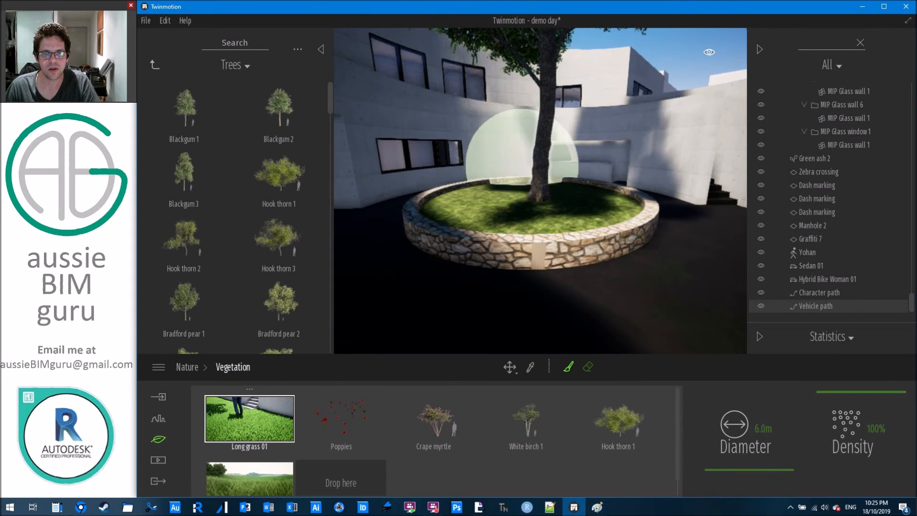
From a higher viewpoint, paint Long grass 01 inside the circular planter around the tree.
{"action": "right_click_drag", "start_coordinate": [522, 166], "coordinate": [543, 210]}
{"action": "middle_click_drag", "start_coordinate": [543, 201], "coordinate": [544, 186]}
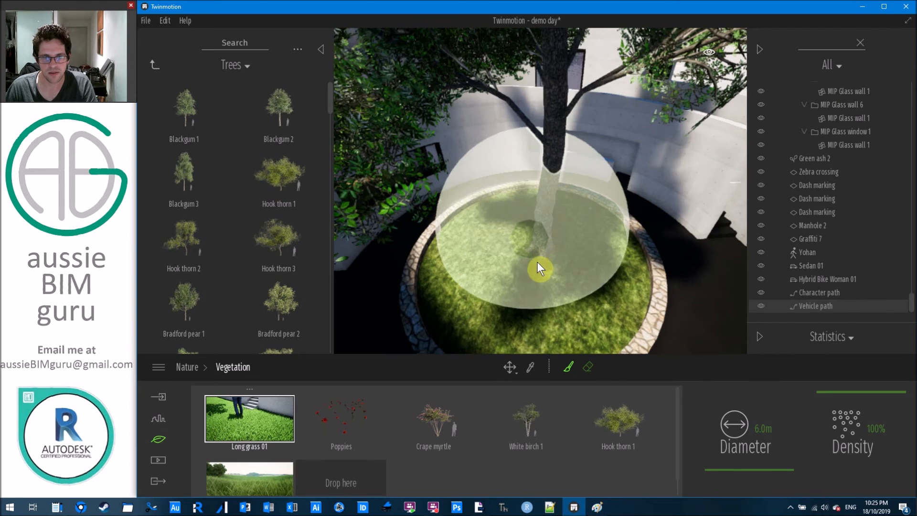
{"action": "left_click", "coordinate": [536, 255]}
{"action": "right_click_drag", "start_coordinate": [535, 221], "coordinate": [536, 184]}
{"action": "middle_click_drag", "start_coordinate": [542, 185], "coordinate": [563, 141]}
{"action": "key", "text": "Escape"}
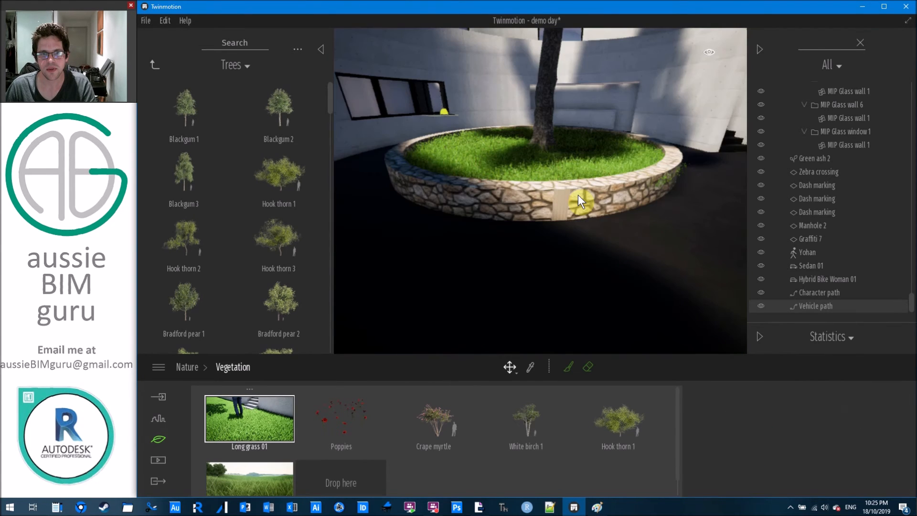
Fly around and back from the planter to inspect the grassed courtyard.
{"action": "key", "text": "w"}
{"action": "right_click_drag", "start_coordinate": [540, 191], "coordinate": [545, 169]}
{"action": "key", "text": "s"}
{"action": "key", "text": "w"}
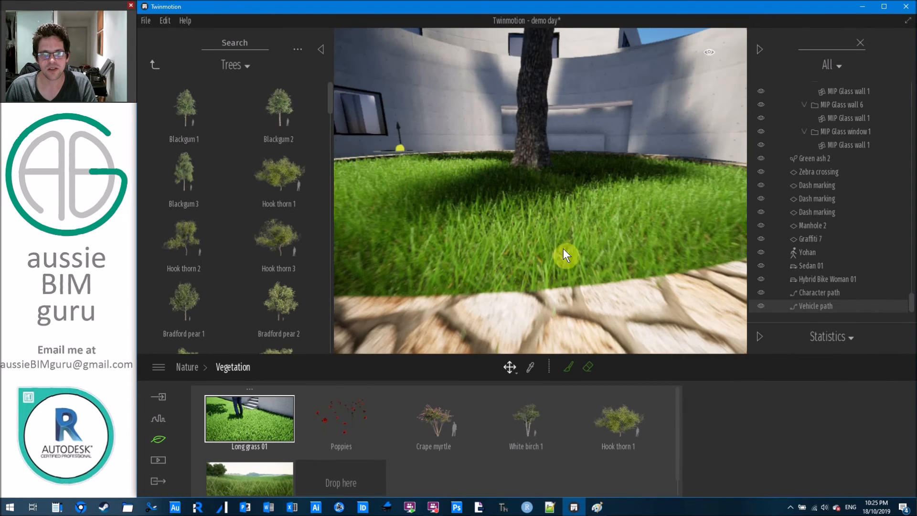
{"action": "key", "text": "s"}
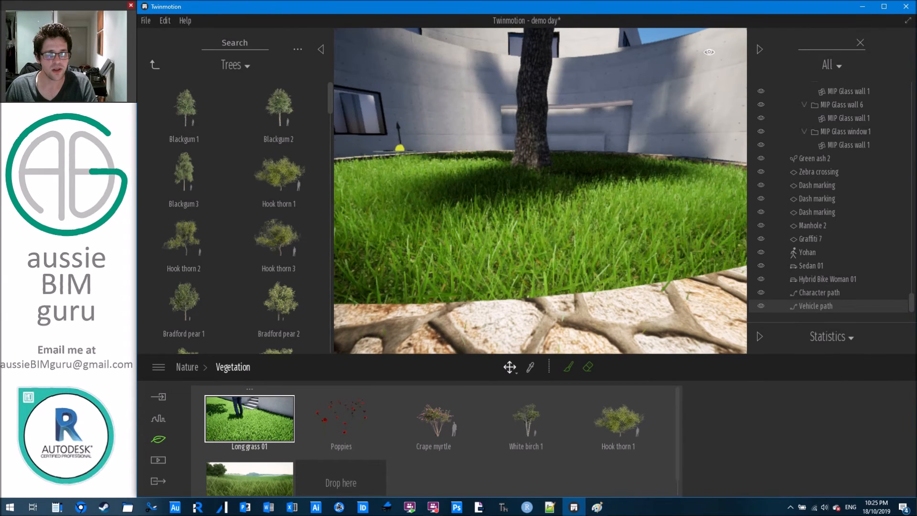
{"action": "right_click_drag", "start_coordinate": [537, 247], "coordinate": [606, 340]}
{"action": "key", "text": "s"}
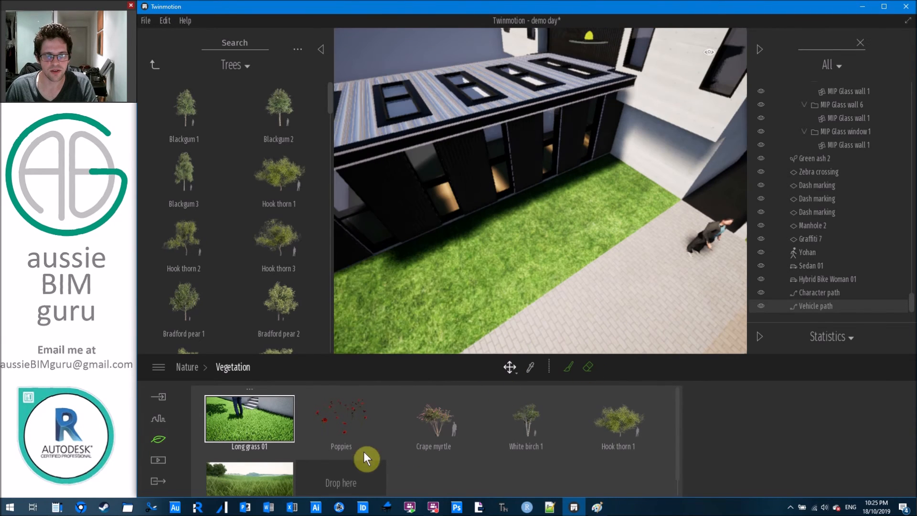
Re-enable the vegetation brush and set its diameter to 3.0m.
{"action": "left_click", "coordinate": [278, 415]}
{"action": "key", "text": "a"}
{"action": "mouse_move", "coordinate": [451, 293]}
{"action": "right_mouse_down"}
{"action": "mouse_move", "coordinate": [483, 287]}
{"action": "mouse_move", "coordinate": [477, 277]}
{"action": "mouse_move", "coordinate": [470, 281]}
{"action": "mouse_move", "coordinate": [492, 289]}
{"action": "right_mouse_up"}
{"action": "left_click_drag", "start_coordinate": [759, 423], "coordinate": [755, 402]}
{"action": "left_click", "coordinate": [763, 423]}
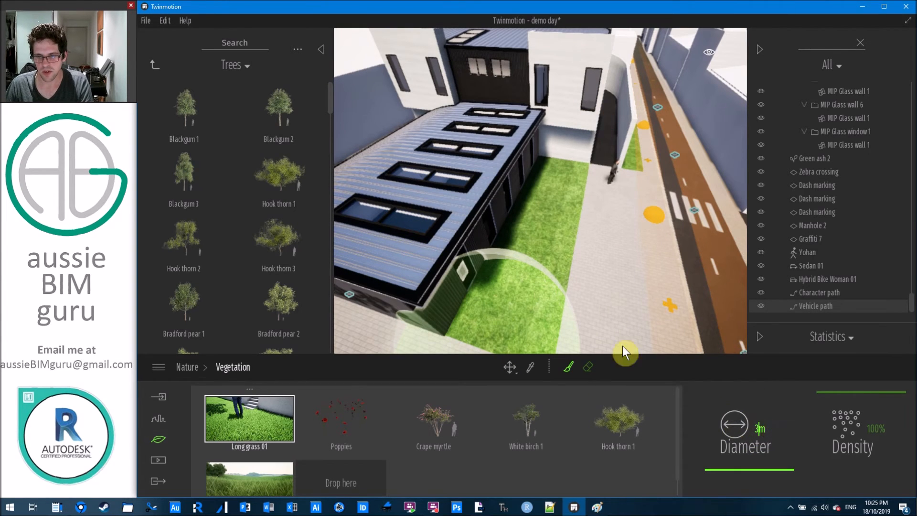
{"action": "key", "text": "Return"}
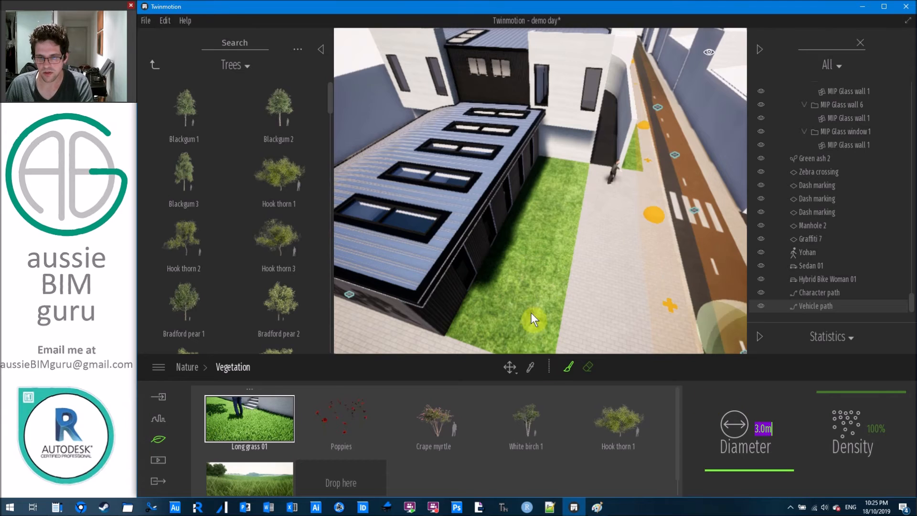
Paint Long grass 01 up along the lawn strip to its far end.
{"action": "left_click_drag", "start_coordinate": [527, 286], "coordinate": [542, 238]}
{"action": "left_click_drag", "start_coordinate": [558, 191], "coordinate": [560, 173]}
{"action": "mouse_move", "coordinate": [675, 293]}
{"action": "right_mouse_down"}
{"action": "mouse_move", "coordinate": [659, 299]}
{"action": "mouse_move", "coordinate": [644, 271]}
{"action": "mouse_move", "coordinate": [599, 251]}
{"action": "mouse_move", "coordinate": [642, 248]}
{"action": "mouse_move", "coordinate": [539, 300]}
{"action": "right_mouse_up"}
{"action": "key", "text": "Escape"}
Move along the footpath to face the lawn beside the black building.
{"action": "key", "text": "s"}
{"action": "middle_click_drag", "start_coordinate": [539, 300], "coordinate": [578, 268]}
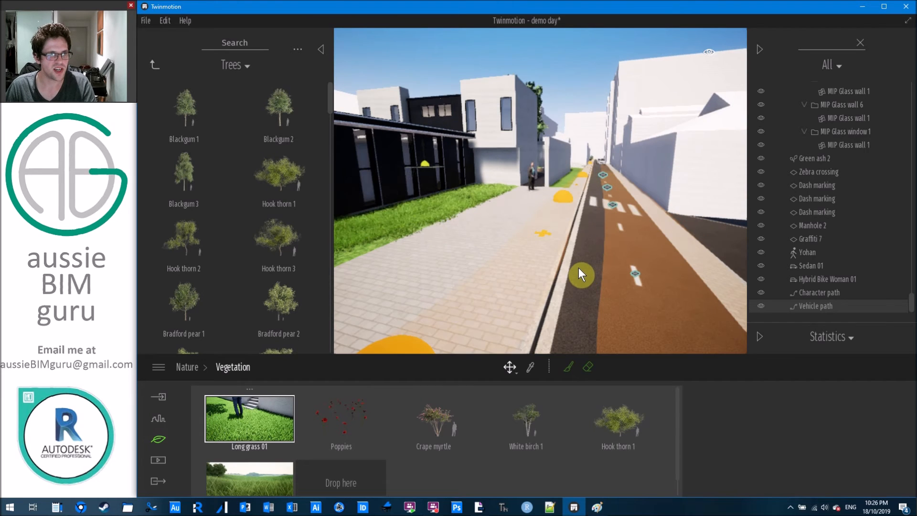
{"action": "right_click_drag", "start_coordinate": [473, 260], "coordinate": [387, 255]}
{"action": "key", "text": "w"}
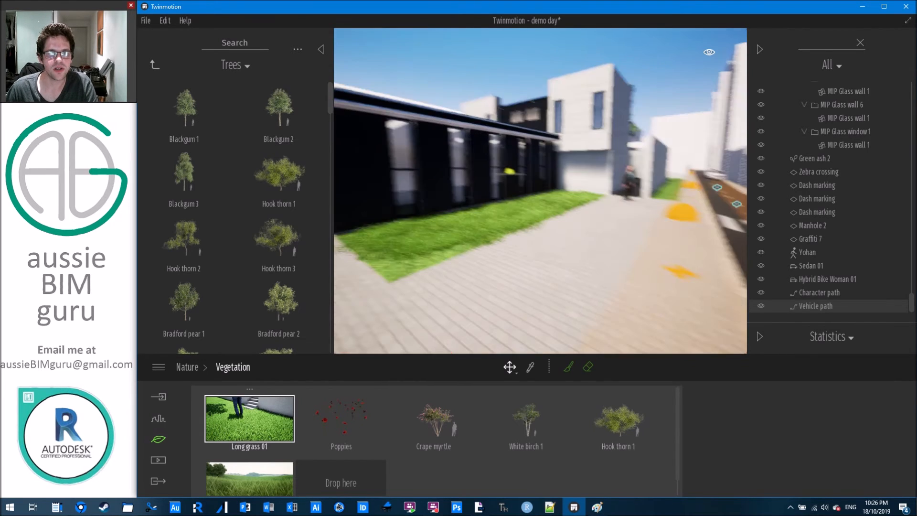
{"action": "right_click_drag", "start_coordinate": [521, 256], "coordinate": [483, 253]}
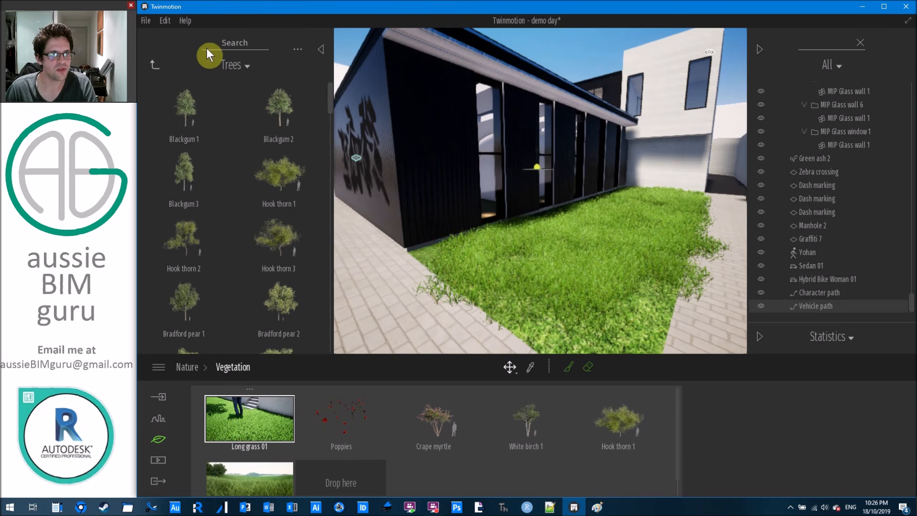
Switch the library to Vegetation and landscape > Grass and flowers.
{"action": "left_click", "coordinate": [241, 67]}
{"action": "left_click", "coordinate": [246, 105]}
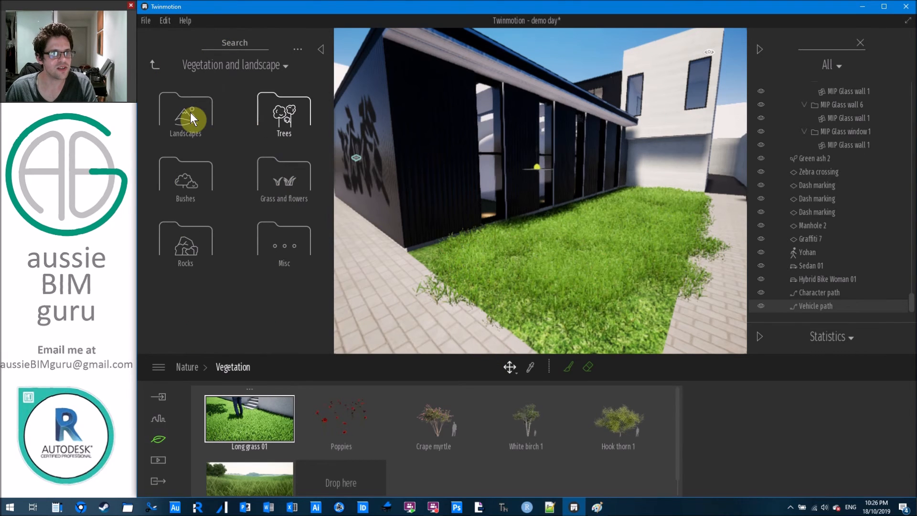
{"action": "left_click", "coordinate": [294, 177]}
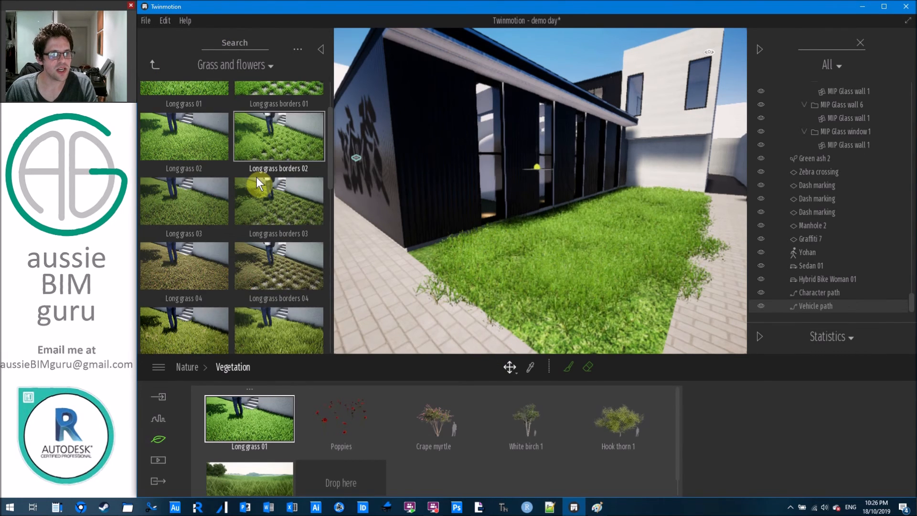
{"action": "scroll", "coordinate": [262, 173], "scroll_direction": "down", "scroll_amount": 10}
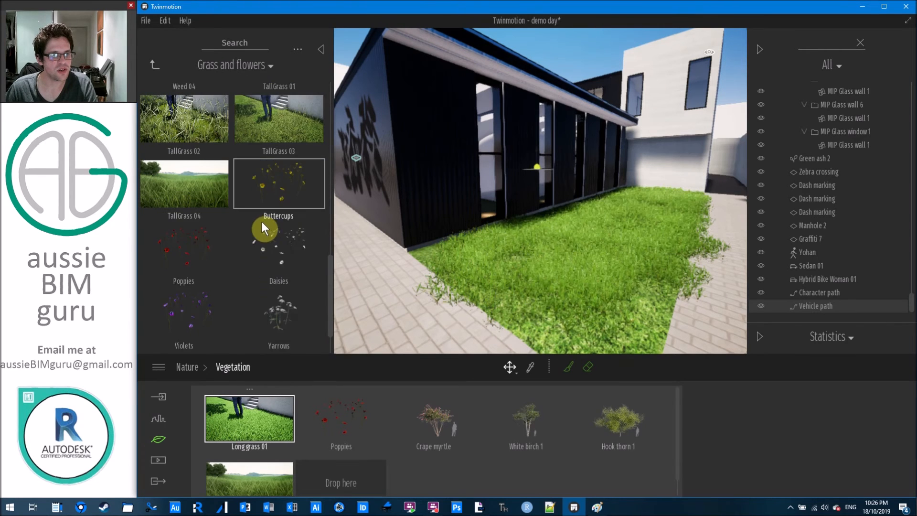
Place three clumps of Poppies in the long grass, then pull back to view them.
{"action": "left_click", "coordinate": [546, 253]}
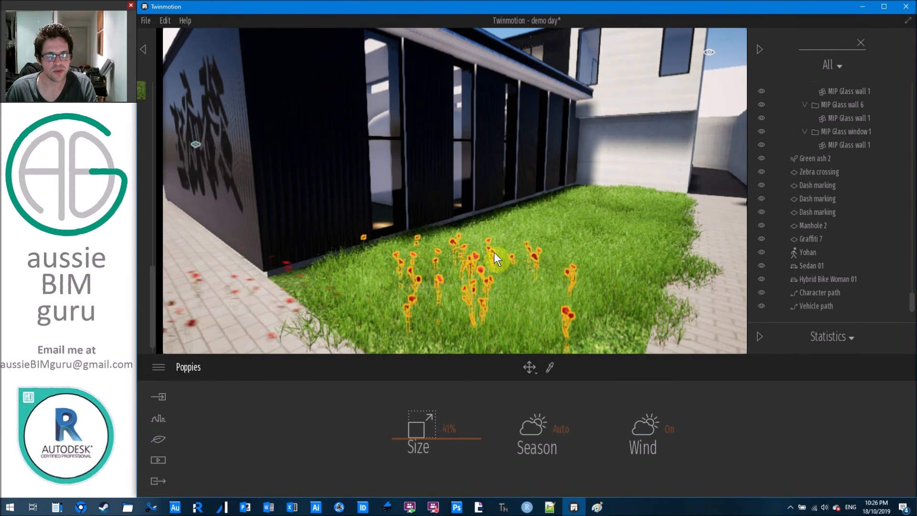
{"action": "left_click", "coordinate": [595, 216]}
{"action": "left_click", "coordinate": [626, 196]}
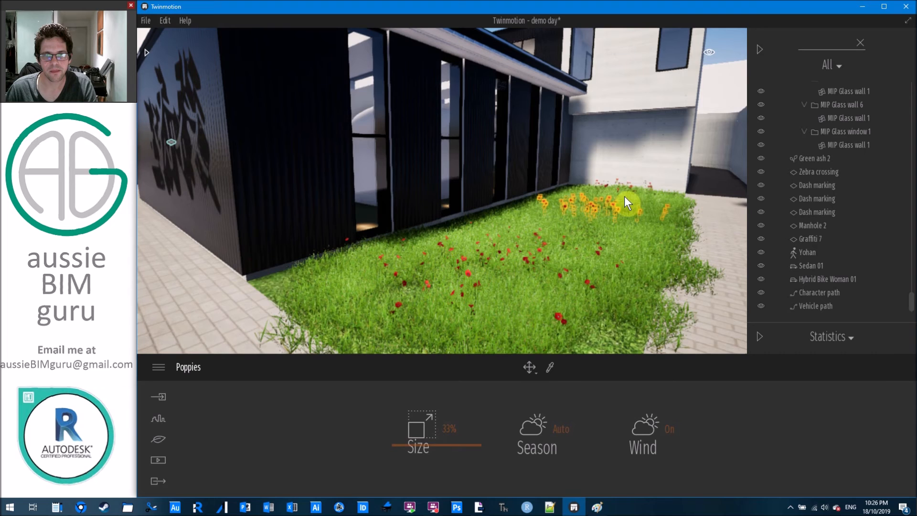
{"action": "right_click_drag", "start_coordinate": [669, 206], "coordinate": [477, 170]}
{"action": "key", "text": "s"}
{"action": "key", "text": "Escape"}
{"action": "key", "text": "s"}
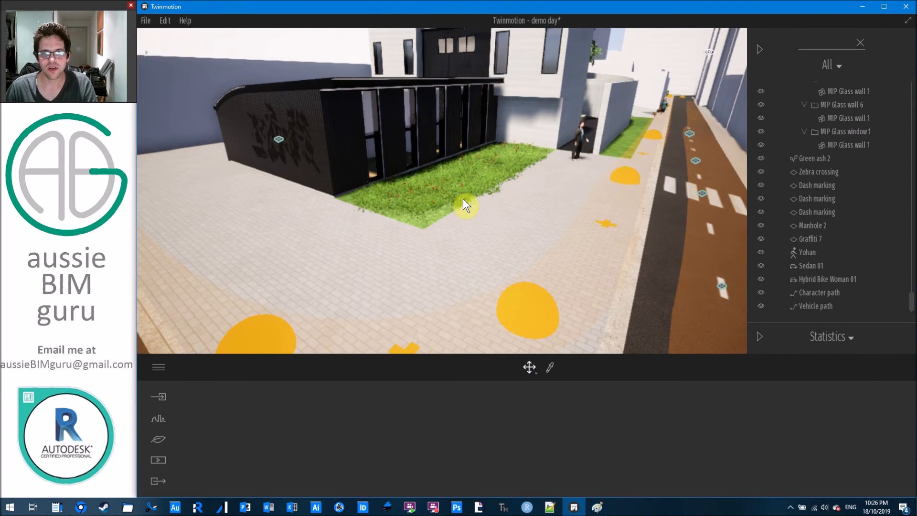
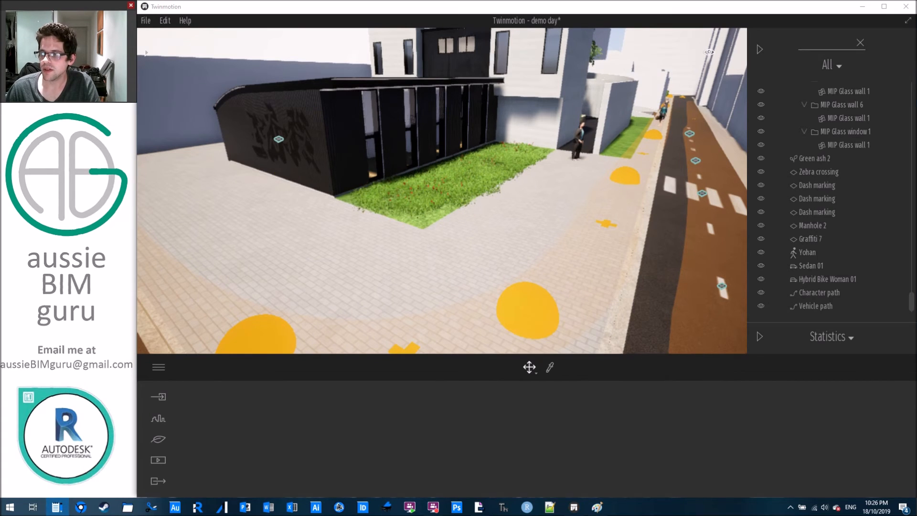
Clear the scene search, hide the object list and drag the day time back from 14:00 toward dusk.
{"action": "right_click_drag", "start_coordinate": [420, 140], "coordinate": [440, 158]}
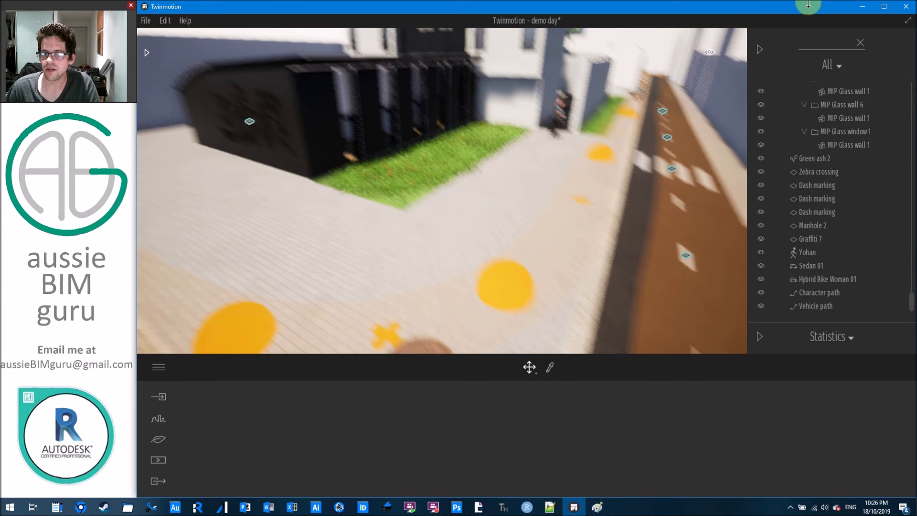
{"action": "left_click", "coordinate": [861, 42]}
{"action": "left_click", "coordinate": [756, 47]}
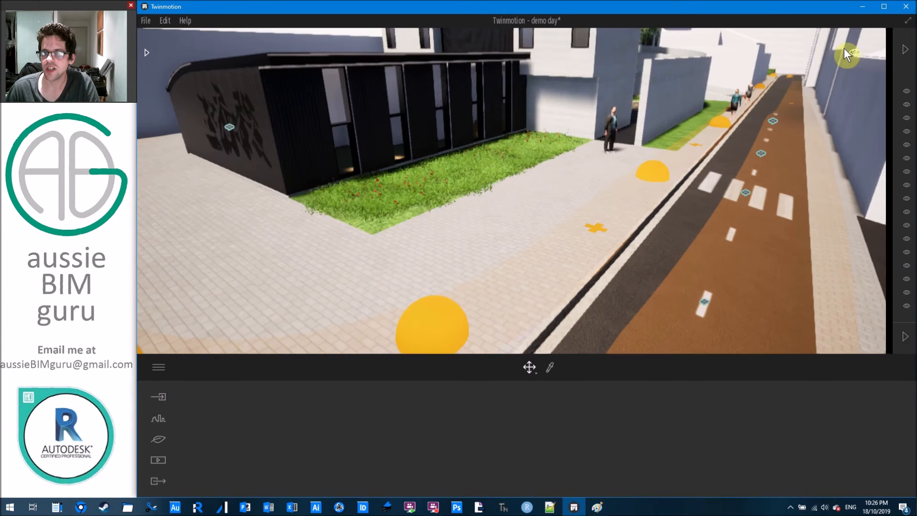
{"action": "left_click", "coordinate": [879, 51]}
{"action": "left_click_drag", "start_coordinate": [866, 198], "coordinate": [869, 171]}
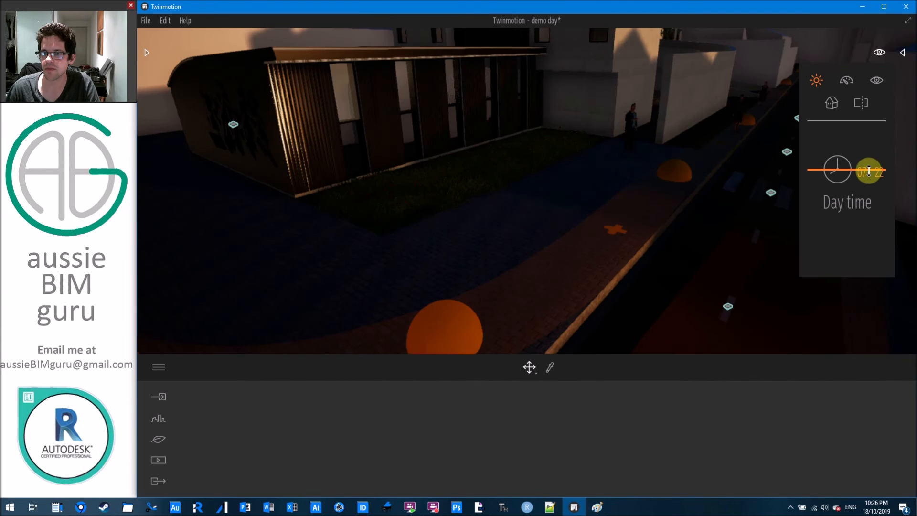
Browse the library to Furniture > City > Streetlights.
{"action": "left_click", "coordinate": [906, 57]}
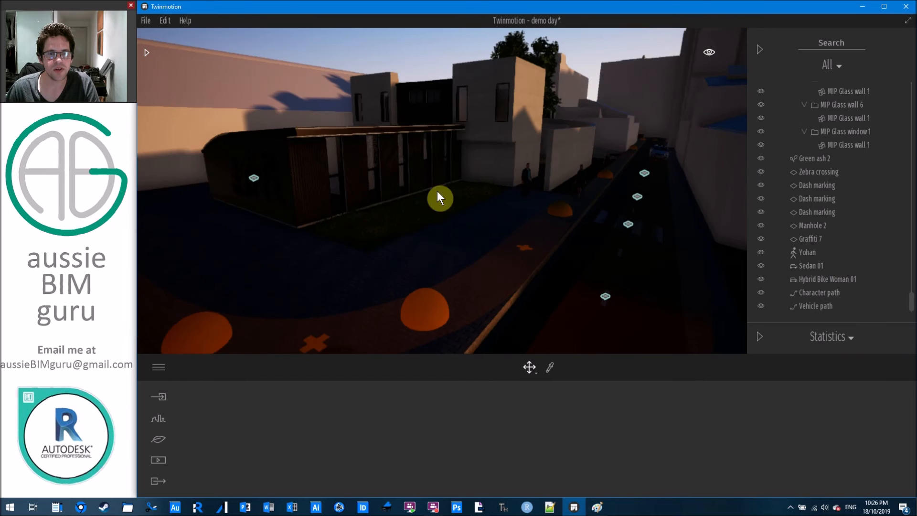
{"action": "left_click", "coordinate": [146, 52]}
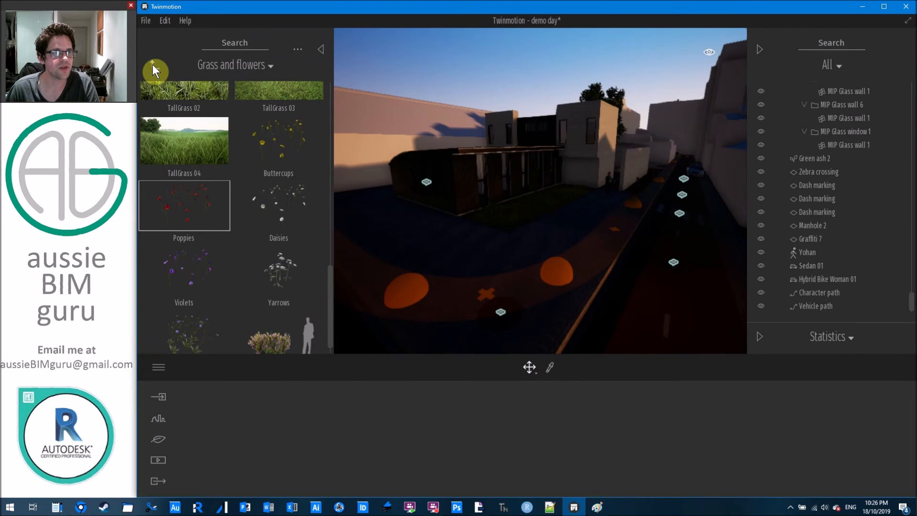
{"action": "left_click", "coordinate": [153, 65]}
{"action": "left_click", "coordinate": [153, 66]}
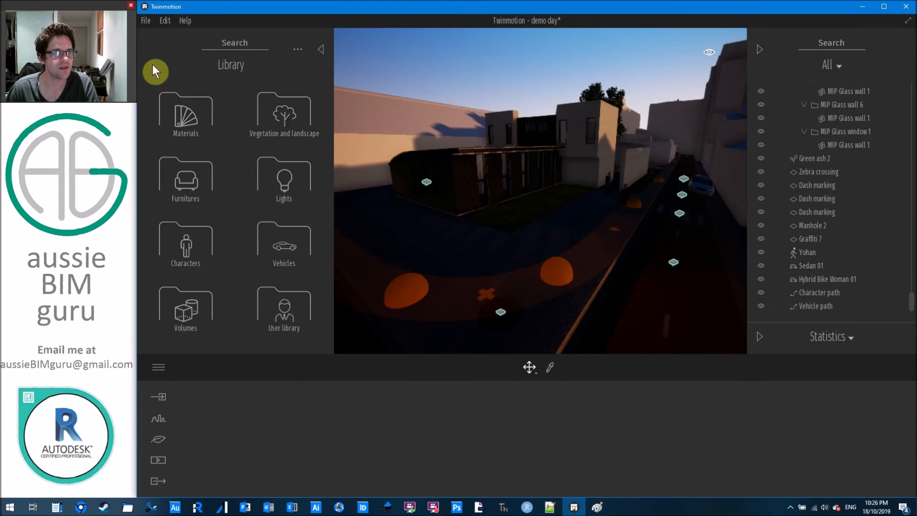
{"action": "left_click", "coordinate": [199, 188]}
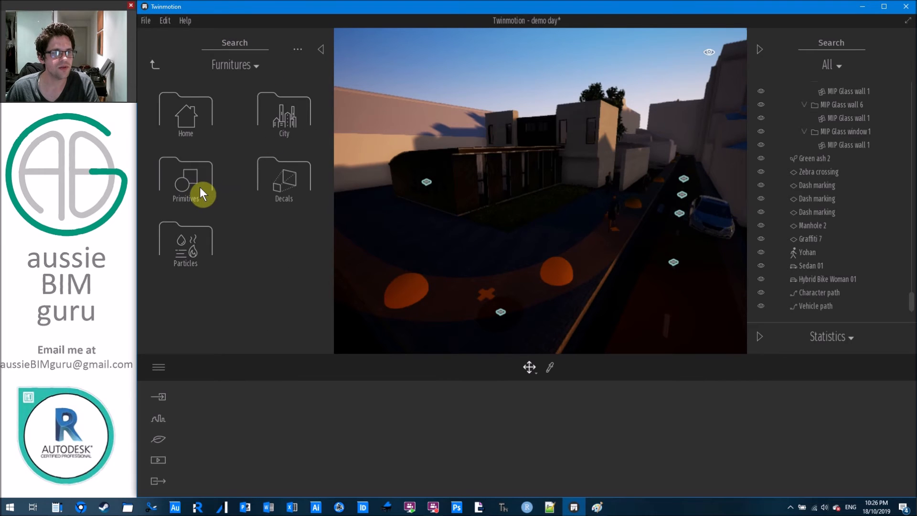
{"action": "left_click", "coordinate": [292, 108]}
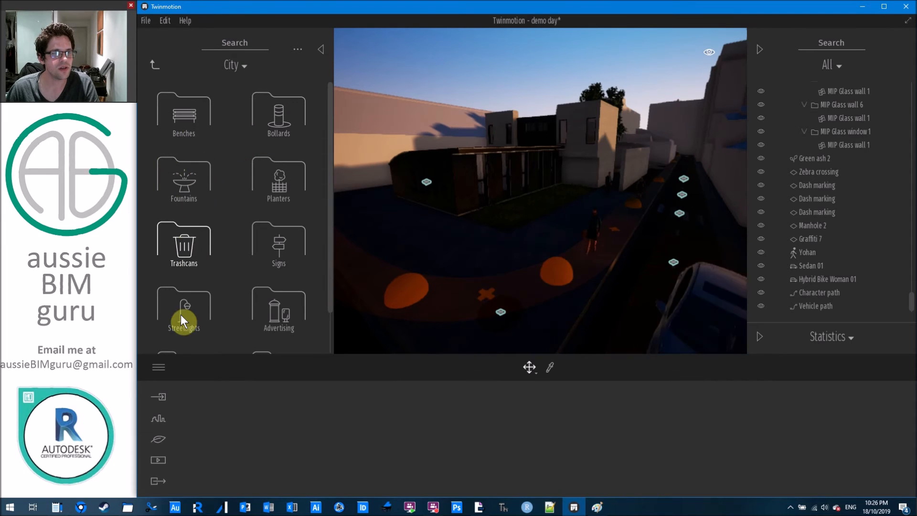
{"action": "left_click", "coordinate": [180, 293]}
Place four Rhino streetlights along the pavement around the building.
{"action": "scroll", "coordinate": [268, 245], "scroll_direction": "down", "scroll_amount": 5}
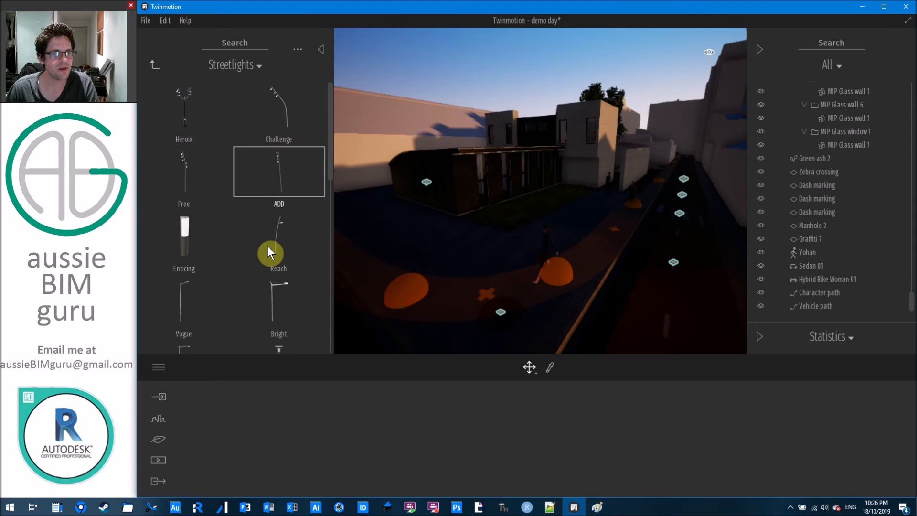
{"action": "scroll", "coordinate": [268, 240], "scroll_direction": "down", "scroll_amount": 1}
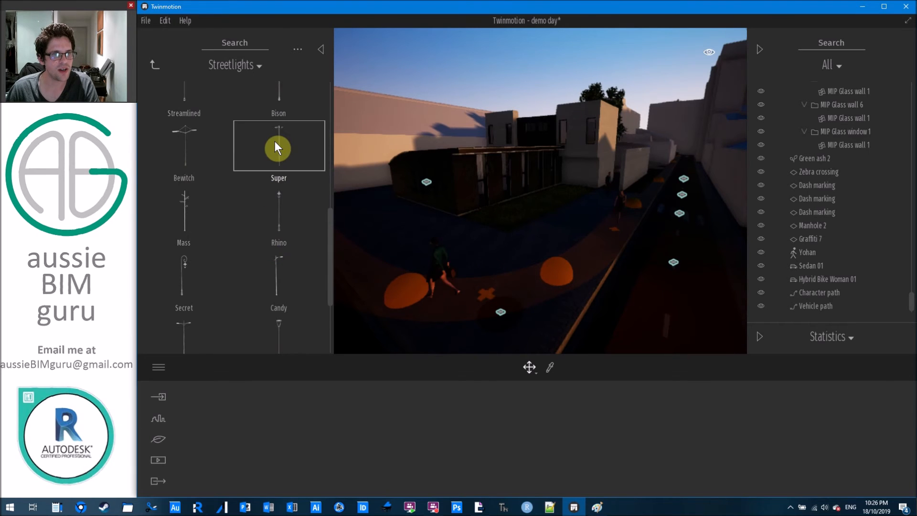
{"action": "scroll", "coordinate": [273, 256], "scroll_direction": "down", "scroll_amount": 4}
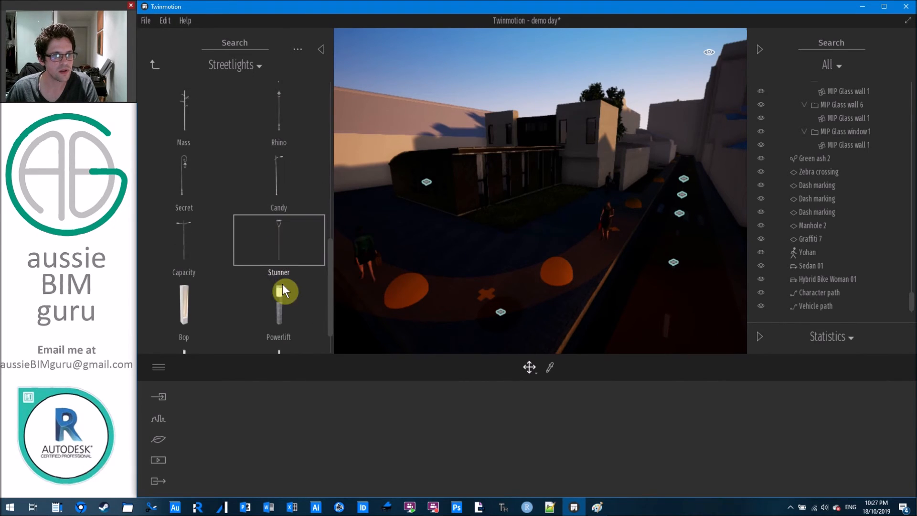
{"action": "scroll", "coordinate": [282, 281], "scroll_direction": "down", "scroll_amount": 1}
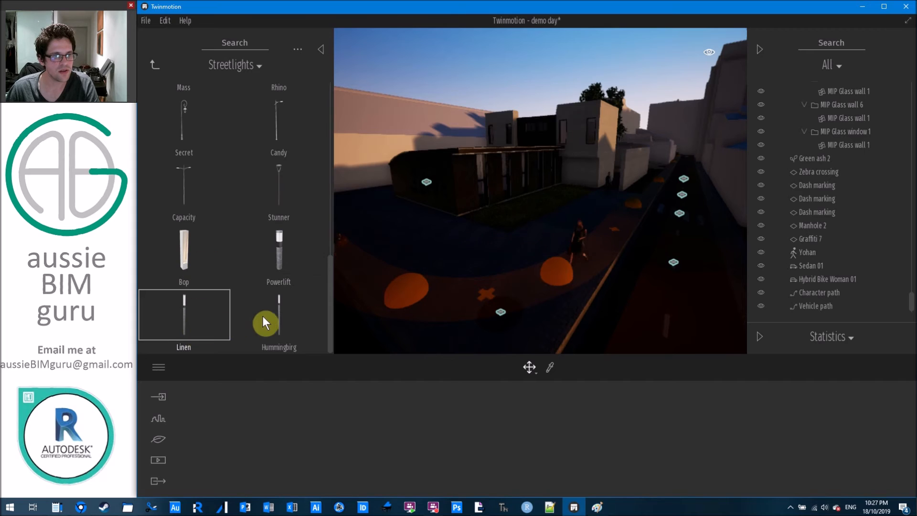
{"action": "scroll", "coordinate": [193, 178], "scroll_direction": "up", "scroll_amount": 2}
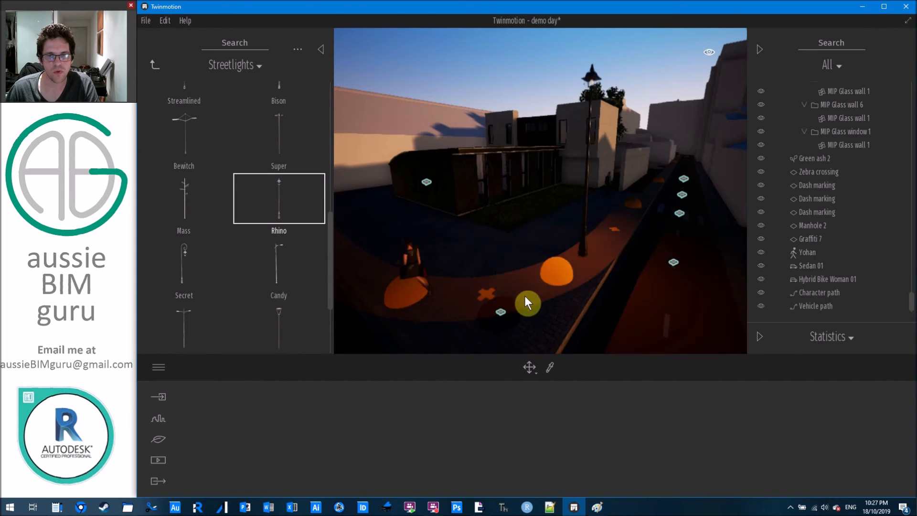
{"action": "scroll", "coordinate": [527, 274], "scroll_direction": "down", "scroll_amount": 3}
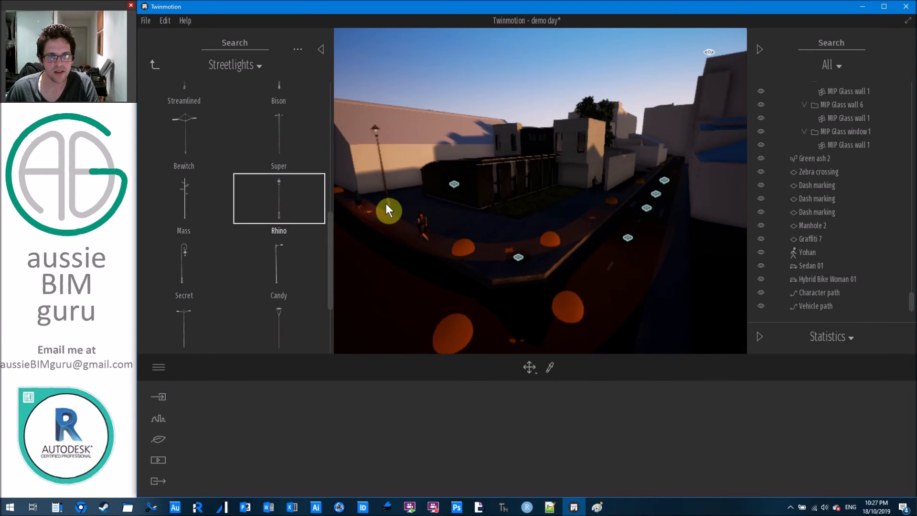
{"action": "left_click", "coordinate": [385, 202]}
{"action": "left_click", "coordinate": [511, 234]}
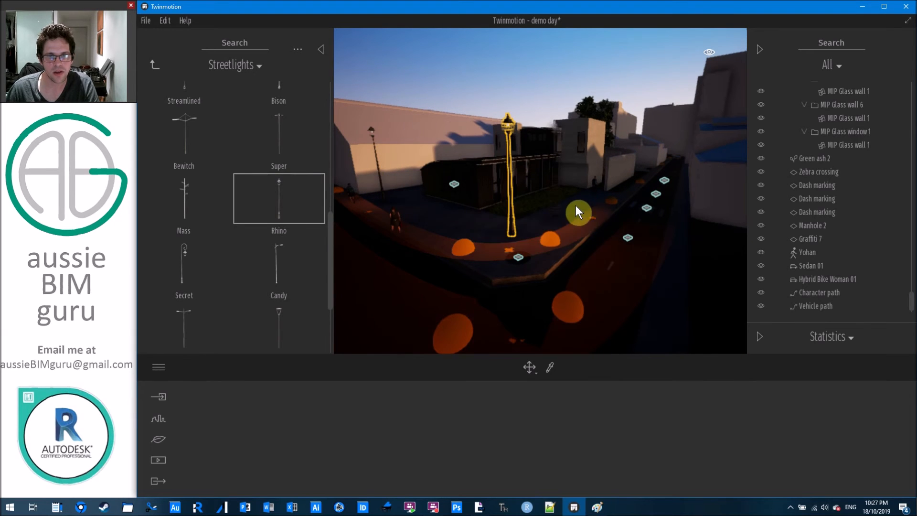
{"action": "left_click", "coordinate": [596, 197]}
{"action": "scroll", "coordinate": [667, 173], "scroll_direction": "up", "scroll_amount": 5}
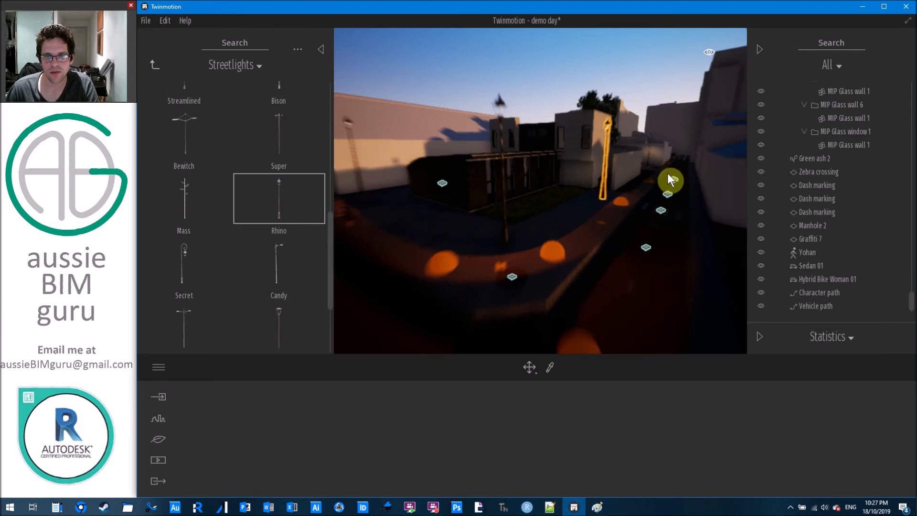
{"action": "scroll", "coordinate": [668, 171], "scroll_direction": "down", "scroll_amount": 8}
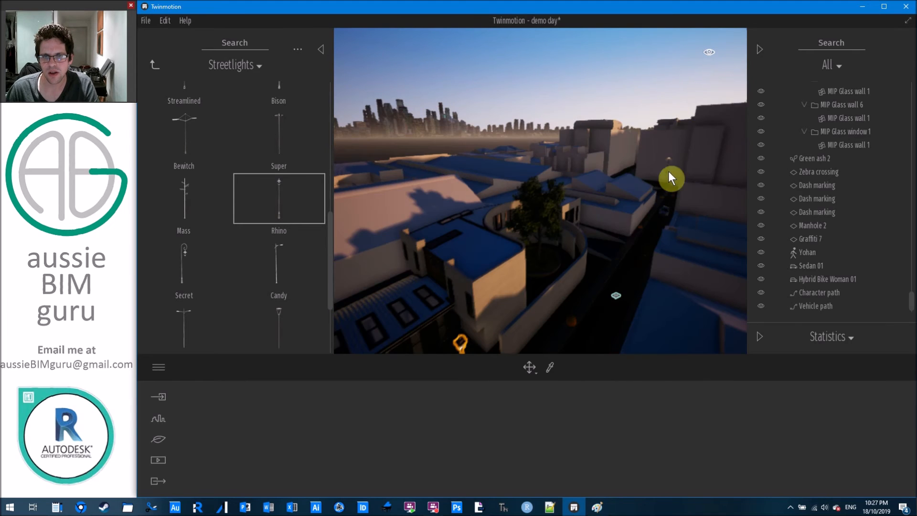
{"action": "left_click", "coordinate": [597, 267]}
{"action": "scroll", "coordinate": [561, 295], "scroll_direction": "up", "scroll_amount": 8}
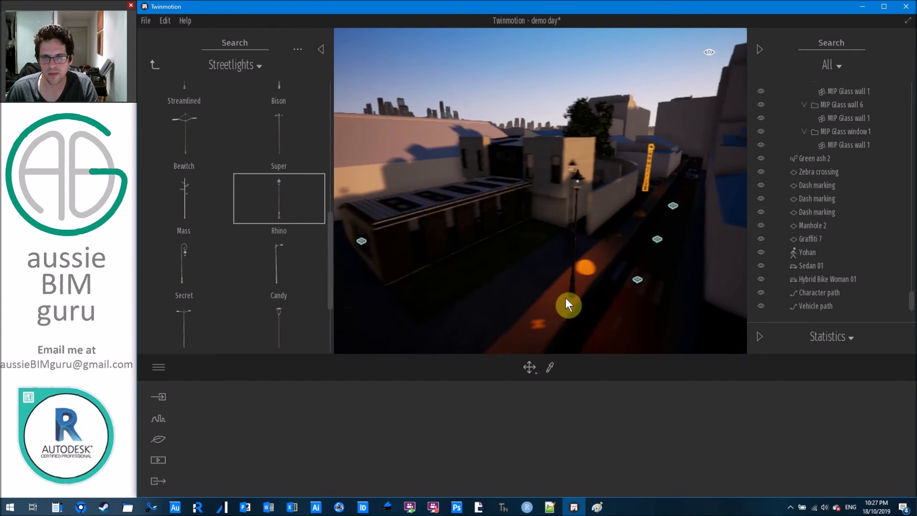
Set the time of day to 03:10 at night and move closer to the street corner.
{"action": "left_click", "coordinate": [760, 48]}
{"action": "left_click_drag", "start_coordinate": [852, 152], "coordinate": [856, 151]}
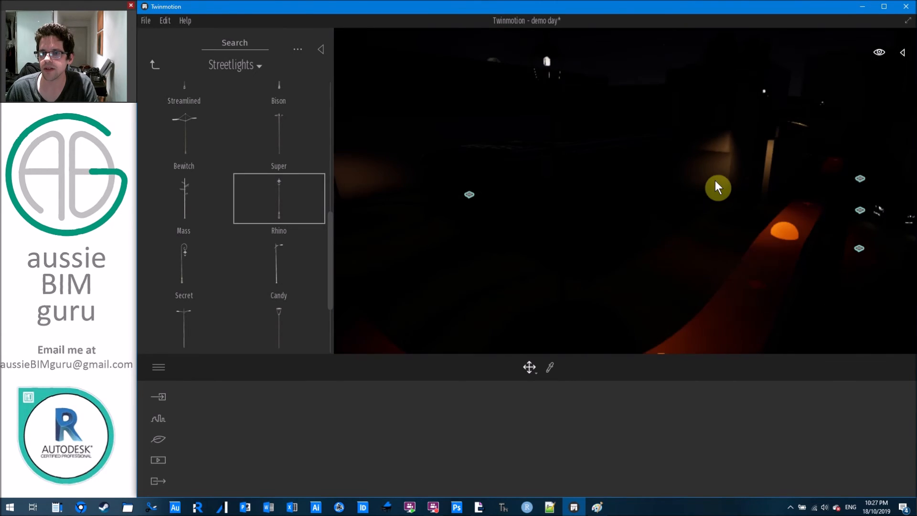
{"action": "scroll", "coordinate": [688, 212], "scroll_direction": "up", "scroll_amount": 3}
{"action": "middle_click_drag", "start_coordinate": [689, 214], "coordinate": [676, 181]}
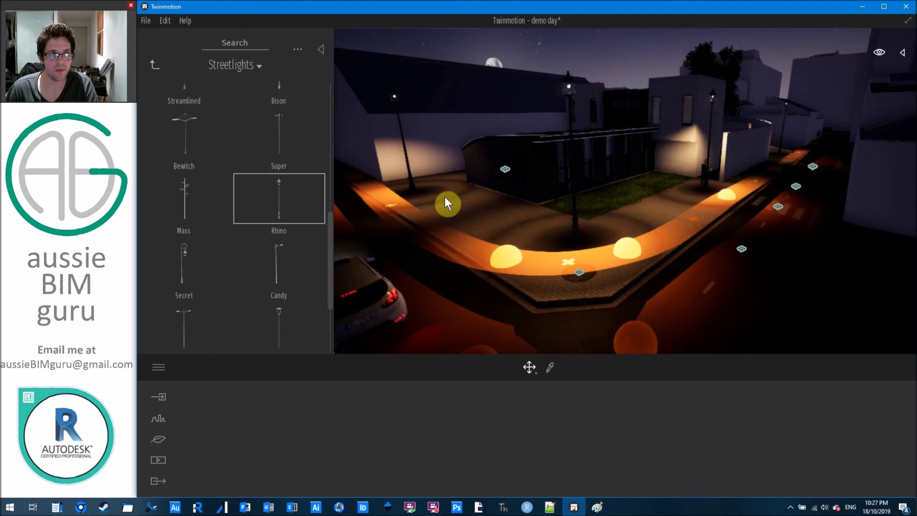
{"action": "left_click", "coordinate": [155, 66]}
{"action": "left_click", "coordinate": [157, 63]}
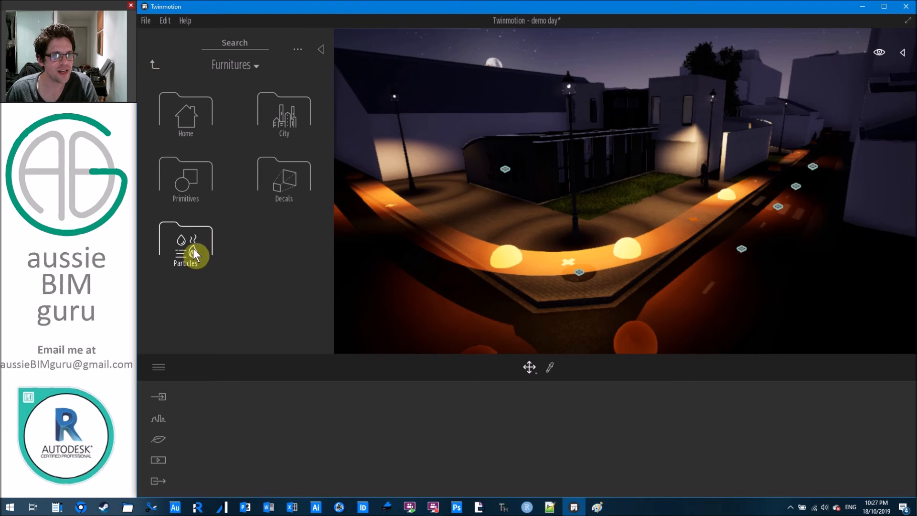
Place a spot light from the Lights library under the wall ledge.
{"action": "left_click", "coordinate": [155, 66]}
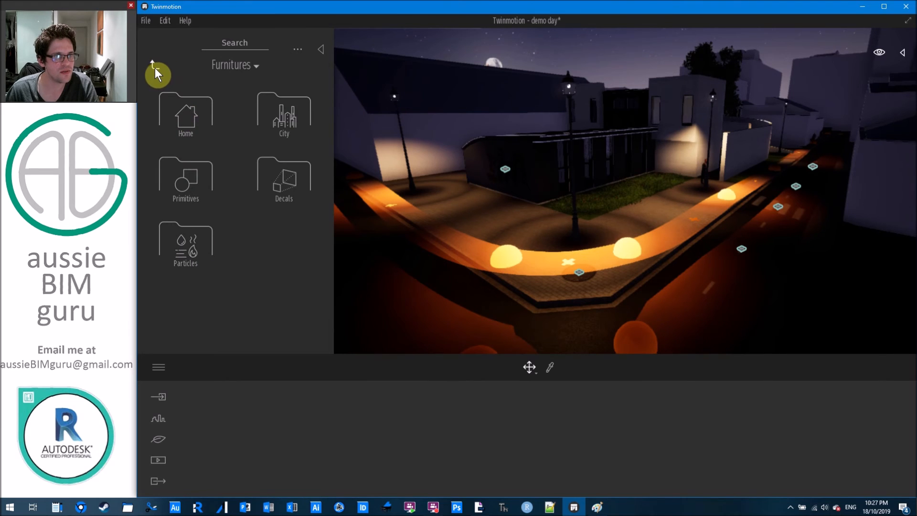
{"action": "left_click", "coordinate": [154, 66]}
{"action": "left_click", "coordinate": [291, 168]}
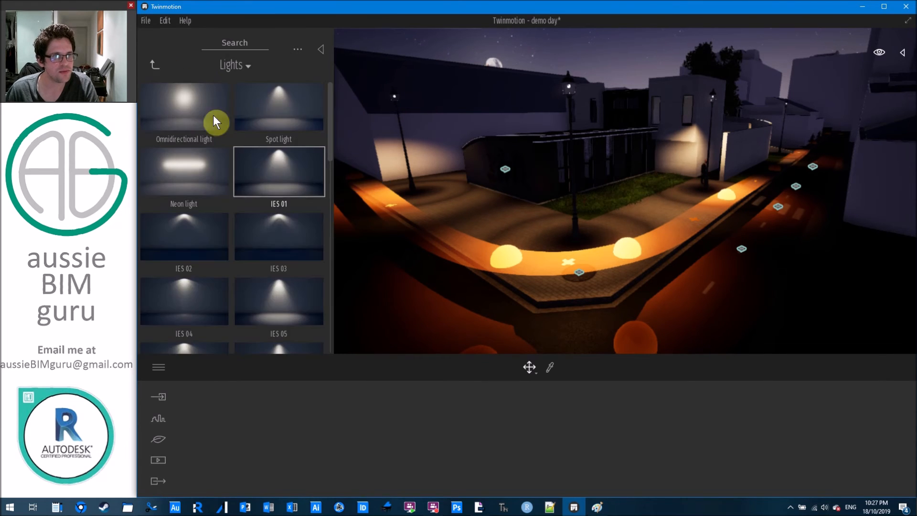
{"action": "left_click_drag", "start_coordinate": [193, 108], "coordinate": [489, 183]}
{"action": "left_click_drag", "start_coordinate": [419, 151], "coordinate": [684, 146]}
{"action": "scroll", "coordinate": [686, 145], "scroll_direction": "up", "scroll_amount": 5}
{"action": "middle_click_drag", "start_coordinate": [703, 148], "coordinate": [578, 271]}
{"action": "scroll", "coordinate": [583, 212], "scroll_direction": "up", "scroll_amount": 8}
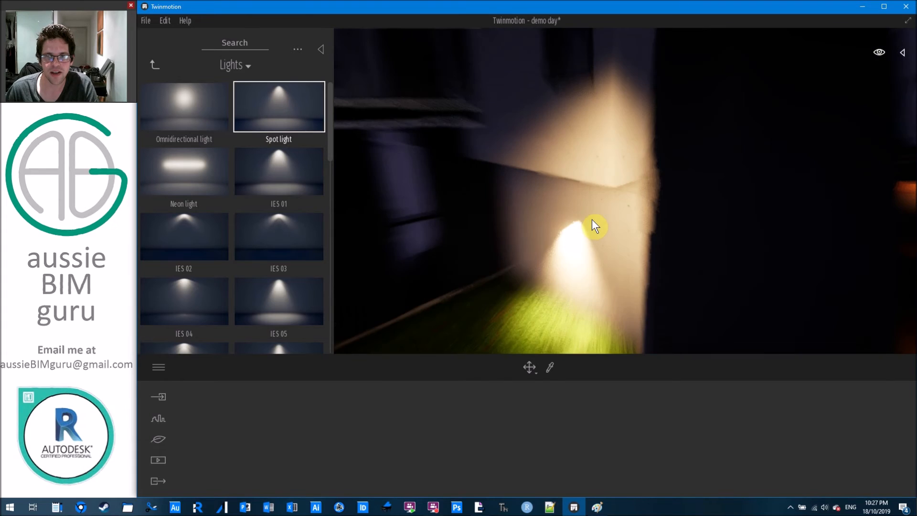
{"action": "right_click_drag", "start_coordinate": [591, 218], "coordinate": [591, 288]}
{"action": "key", "text": "q"}
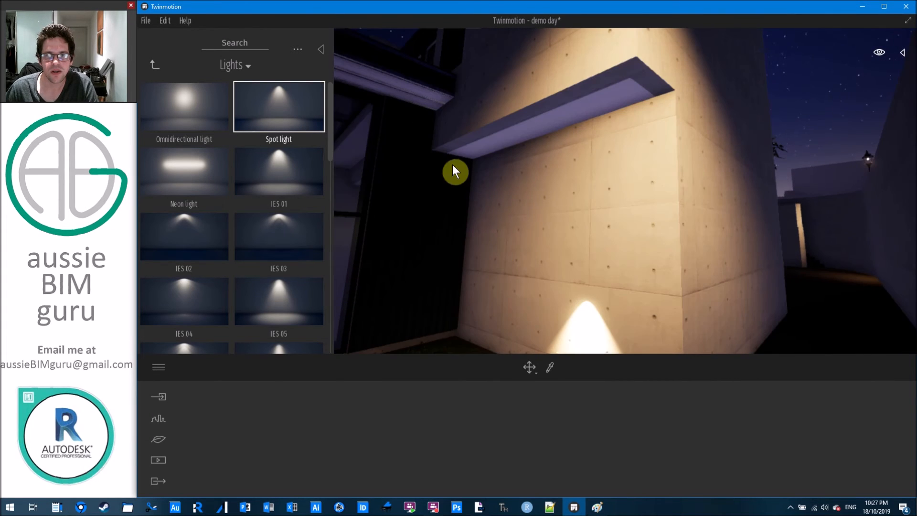
{"action": "left_click", "coordinate": [490, 138]}
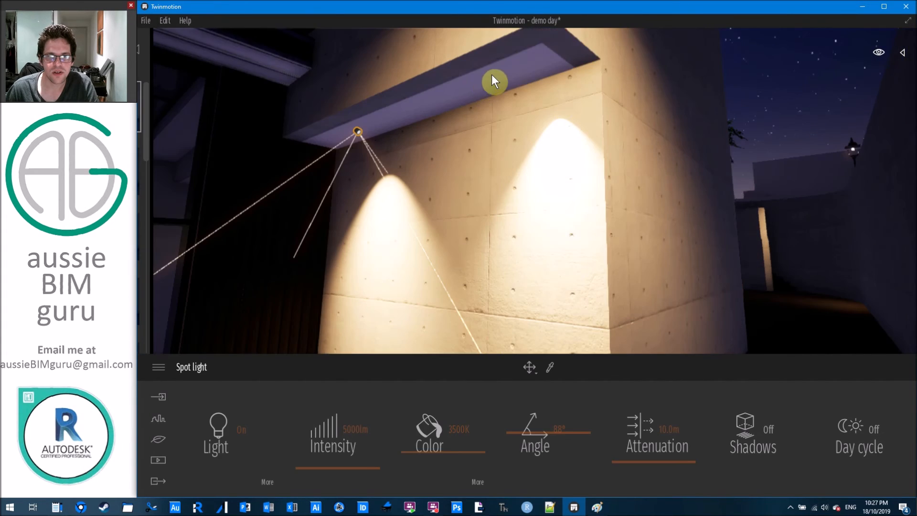
Select the wall spot lights and raise their intensity to 13191 lm.
{"action": "scroll", "coordinate": [515, 171], "scroll_direction": "down", "scroll_amount": 6}
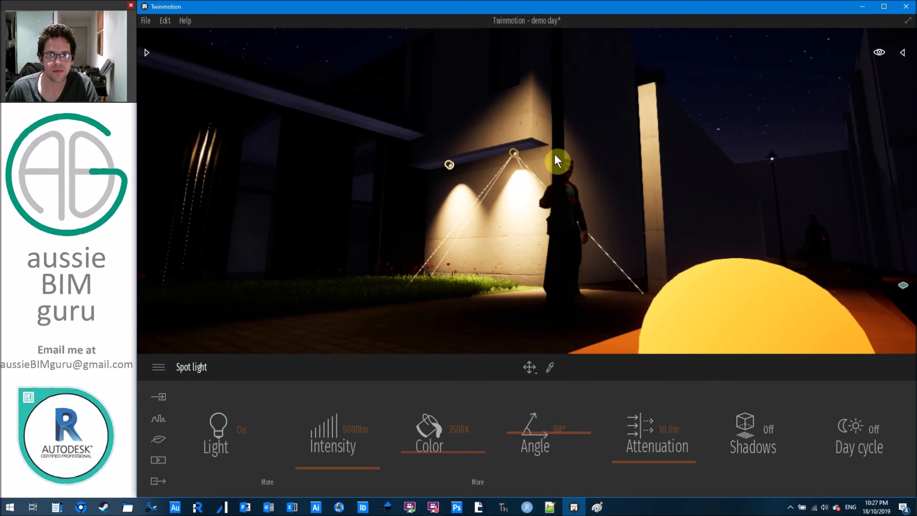
{"action": "key", "text": "Escape"}
{"action": "scroll", "coordinate": [555, 155], "scroll_direction": "down", "scroll_amount": 2}
{"action": "right_click_drag", "start_coordinate": [547, 149], "coordinate": [562, 101]}
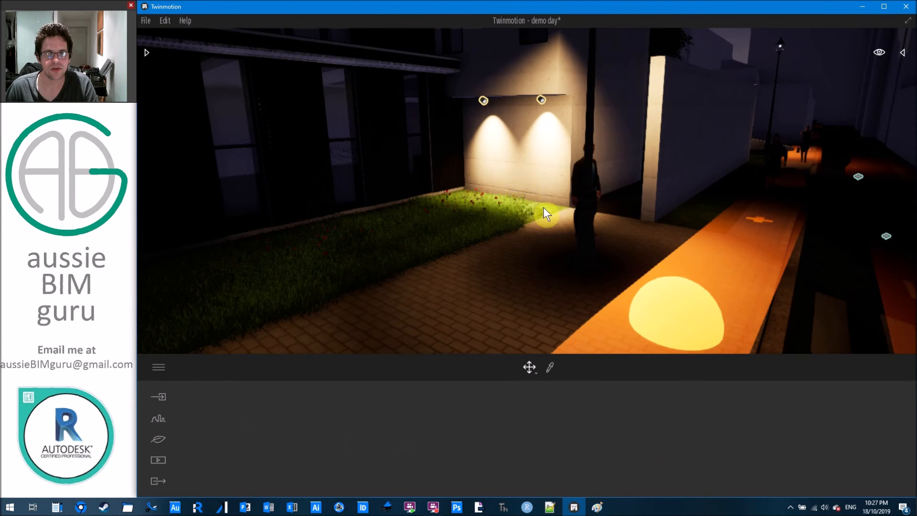
{"action": "left_click", "coordinate": [491, 91]}
{"action": "left_click", "coordinate": [481, 101]}
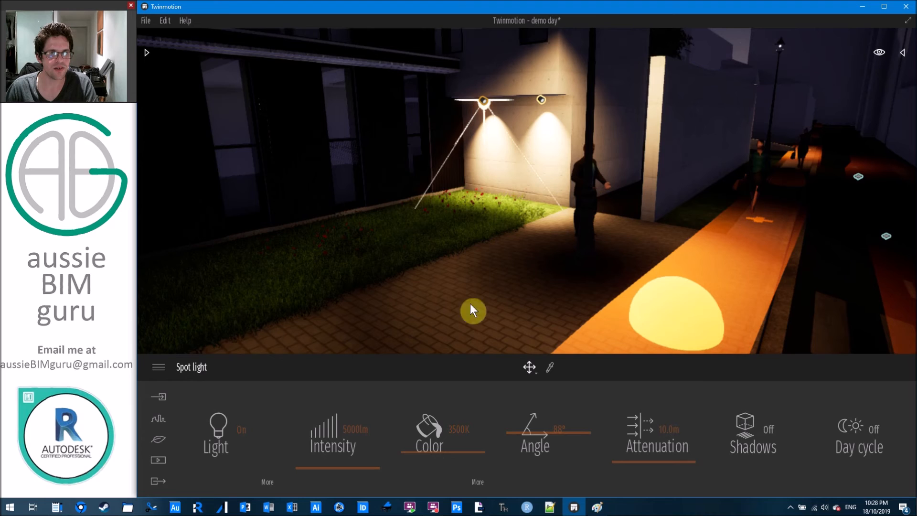
{"action": "left_click_drag", "start_coordinate": [354, 469], "coordinate": [355, 466]}
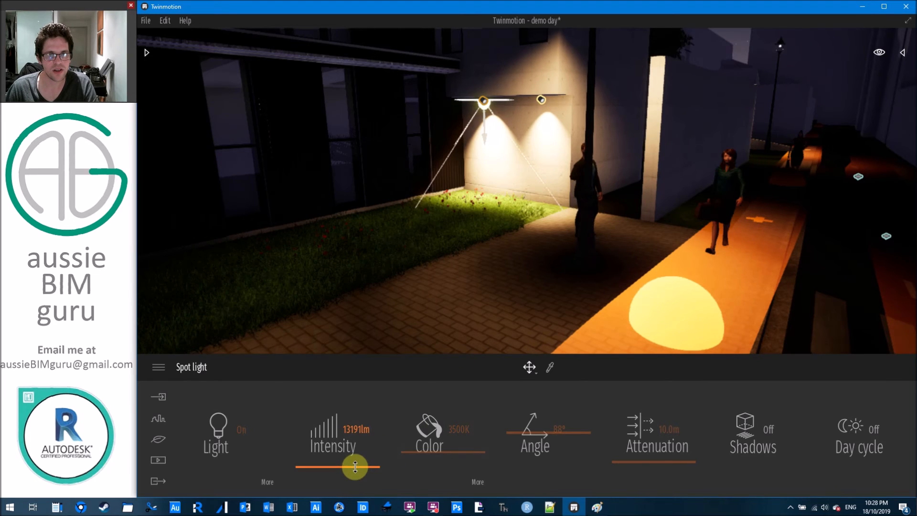
Pull back to view the building and toggle the spot light off and on to compare.
{"action": "scroll", "coordinate": [621, 122], "scroll_direction": "down", "scroll_amount": 5}
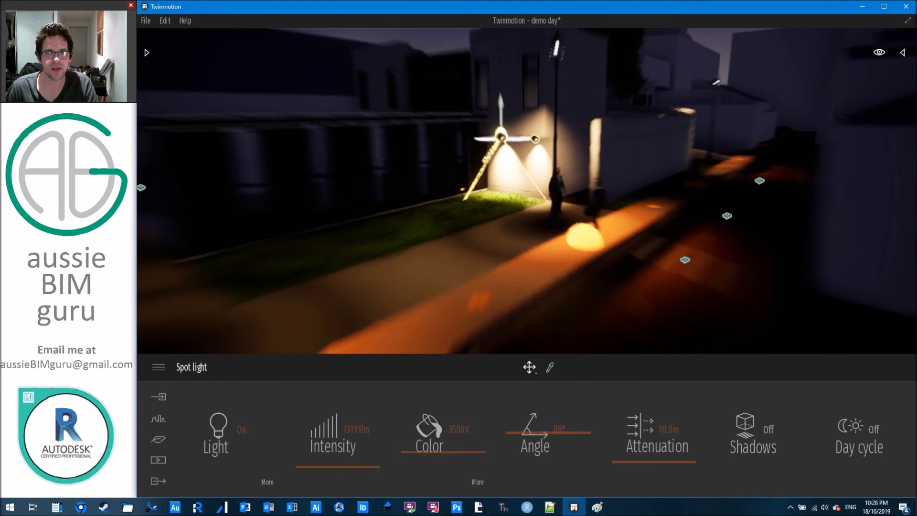
{"action": "middle_click_drag", "start_coordinate": [621, 121], "coordinate": [70, 12]}
{"action": "middle_click_drag", "start_coordinate": [278, 186], "coordinate": [52, 202]}
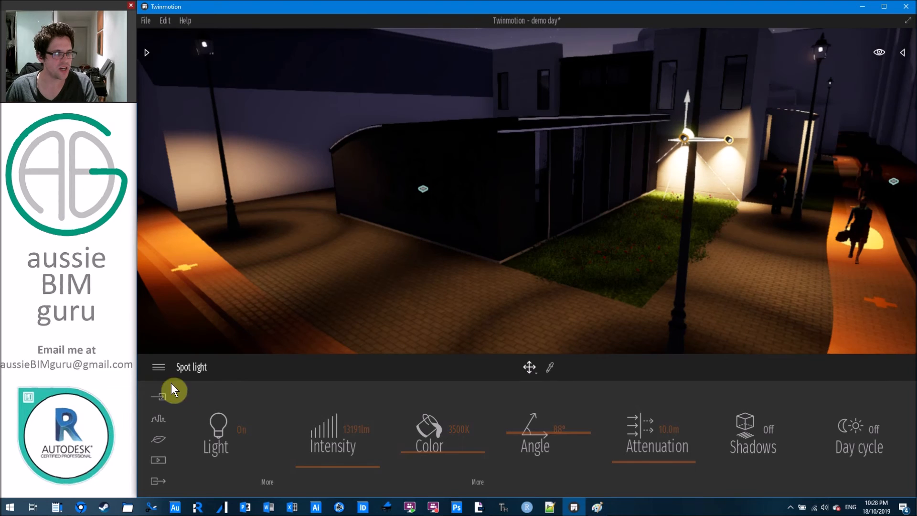
{"action": "left_click", "coordinate": [223, 427]}
{"action": "left_click", "coordinate": [223, 427]}
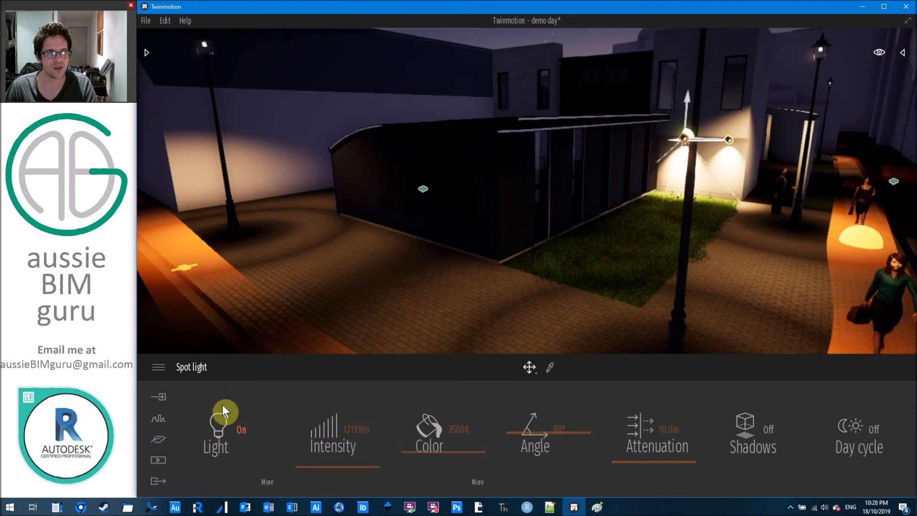
Place an omnidirectional light inside the building and lift it about 2 m above the floor.
{"action": "left_click", "coordinate": [146, 53]}
{"action": "left_click", "coordinate": [192, 115]}
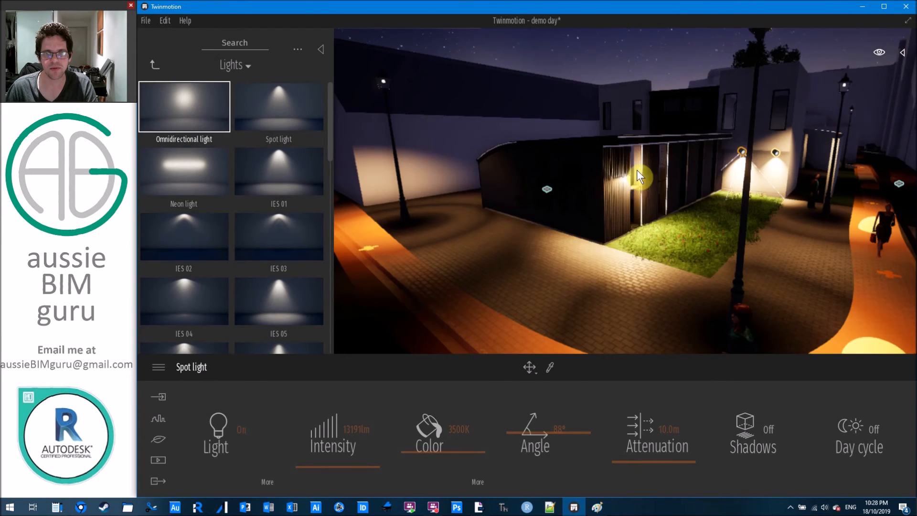
{"action": "scroll", "coordinate": [642, 177], "scroll_direction": "up", "scroll_amount": 3}
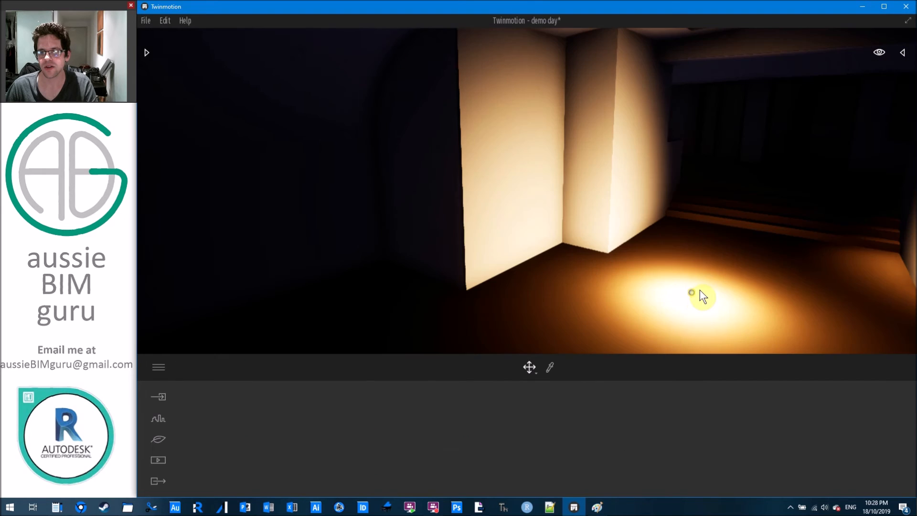
{"action": "left_click", "coordinate": [689, 293]}
{"action": "left_click", "coordinate": [685, 265]}
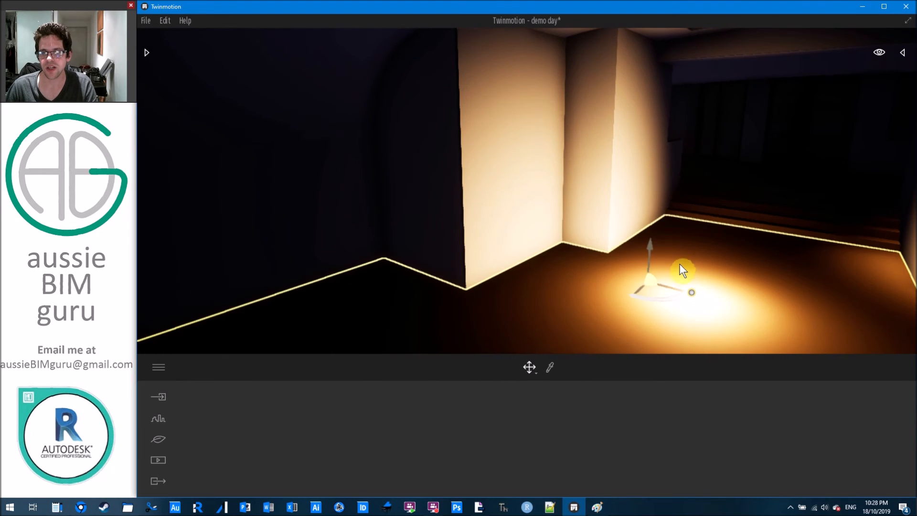
{"action": "left_click", "coordinate": [692, 289]}
{"action": "left_click_drag", "start_coordinate": [693, 265], "coordinate": [709, 115]}
Preview the interior lighting from outside, then undo to remove the omnidirectional light.
{"action": "right_click_drag", "start_coordinate": [650, 174], "coordinate": [546, 210]}
{"action": "key", "text": "s"}
{"action": "key", "text": "s"}
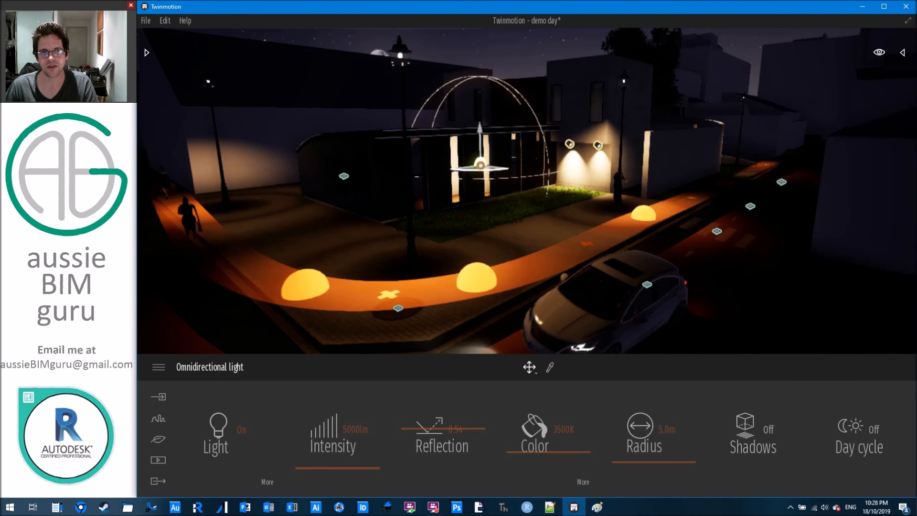
{"action": "left_click", "coordinate": [617, 204]}
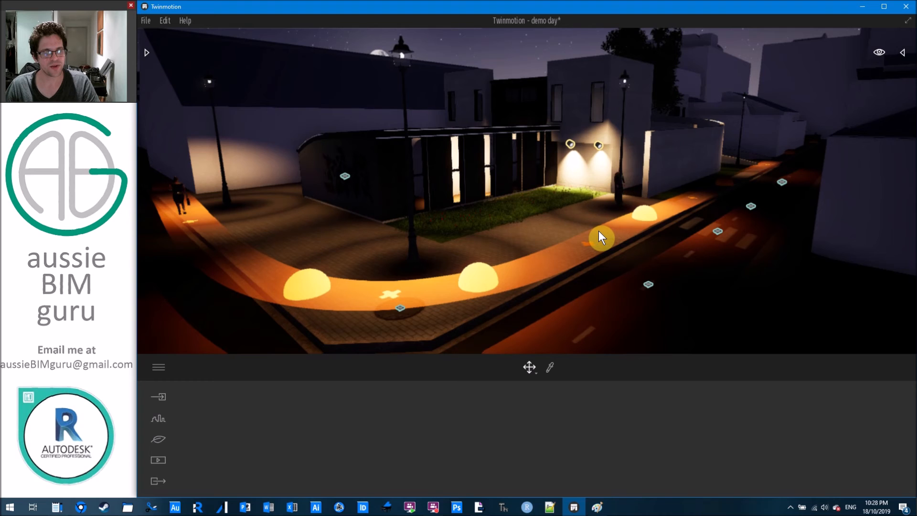
{"action": "key", "text": "ctrl+z"}
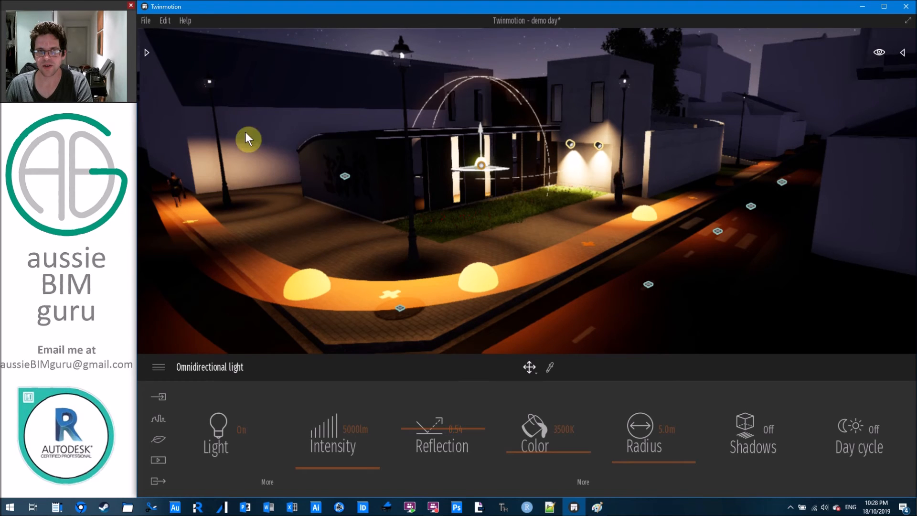
{"action": "key", "text": "ctrl+z"}
Pick Neon 01 from Materials > Neons with the Replace material mode.
{"action": "left_click", "coordinate": [147, 53]}
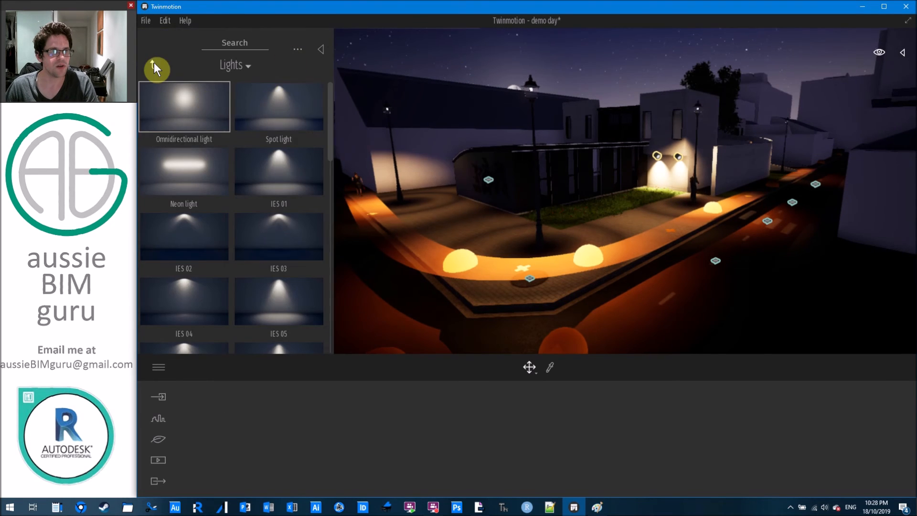
{"action": "left_click", "coordinate": [154, 62]}
{"action": "left_click", "coordinate": [190, 116]}
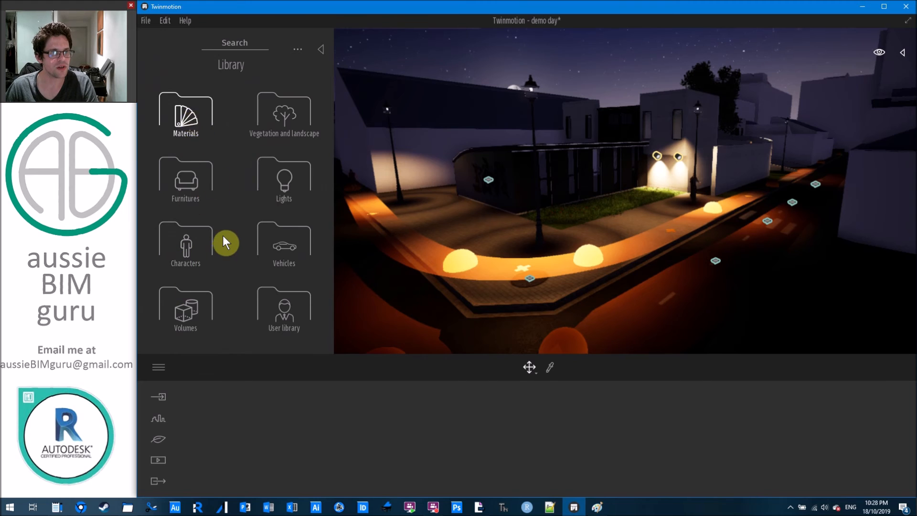
{"action": "scroll", "coordinate": [219, 242], "scroll_direction": "down", "scroll_amount": 5}
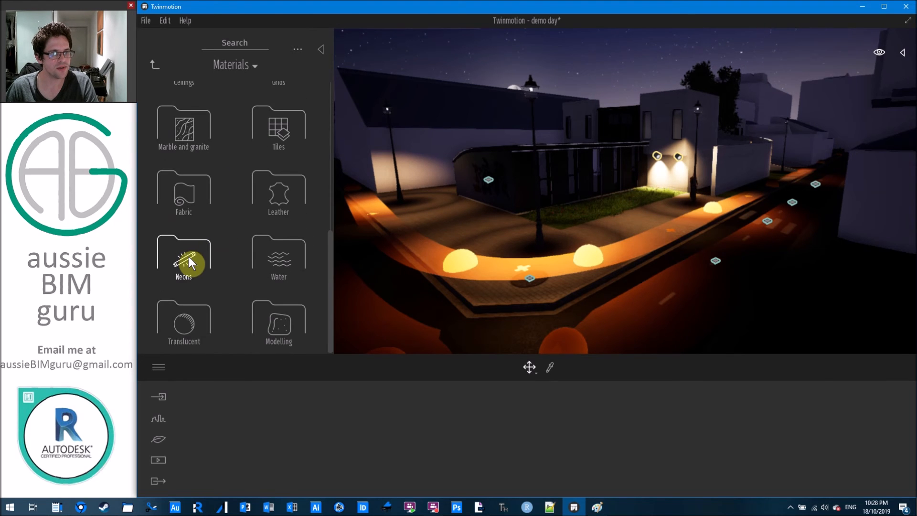
{"action": "left_click", "coordinate": [188, 256]}
{"action": "left_click", "coordinate": [189, 113]}
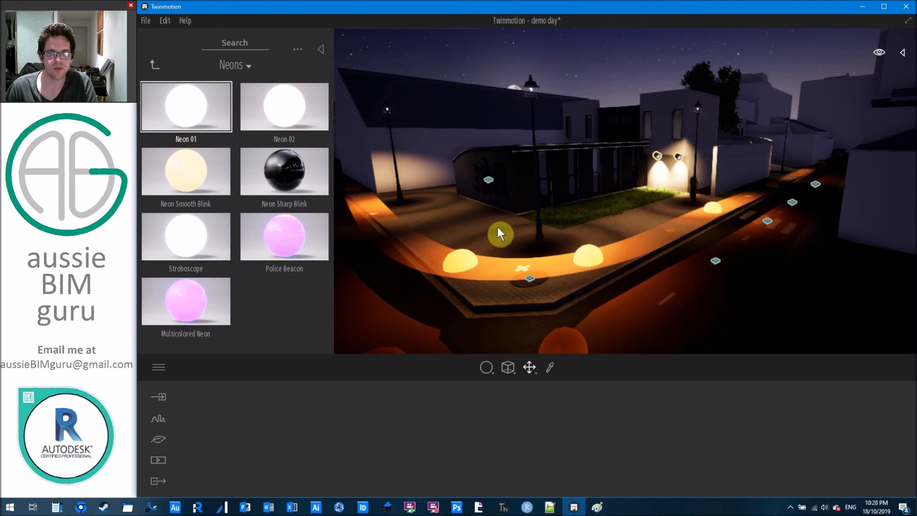
{"action": "left_click", "coordinate": [495, 372]}
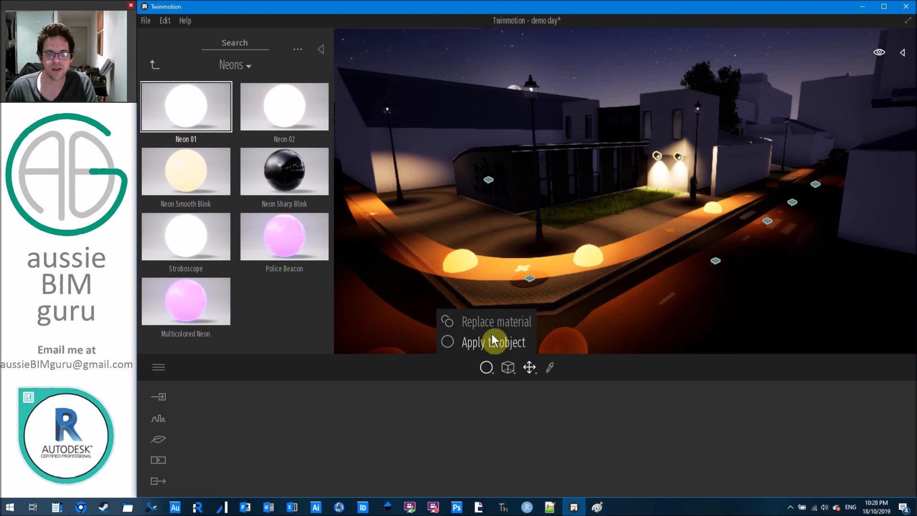
{"action": "left_click", "coordinate": [493, 321]}
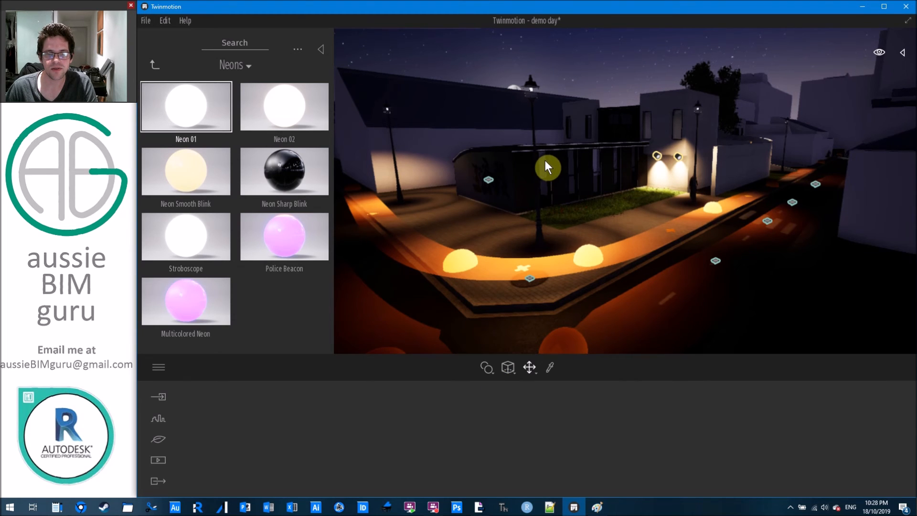
Apply Neon 01 to the window glass and lower its glow to 1%.
{"action": "right_click_drag", "start_coordinate": [547, 160], "coordinate": [482, 141]}
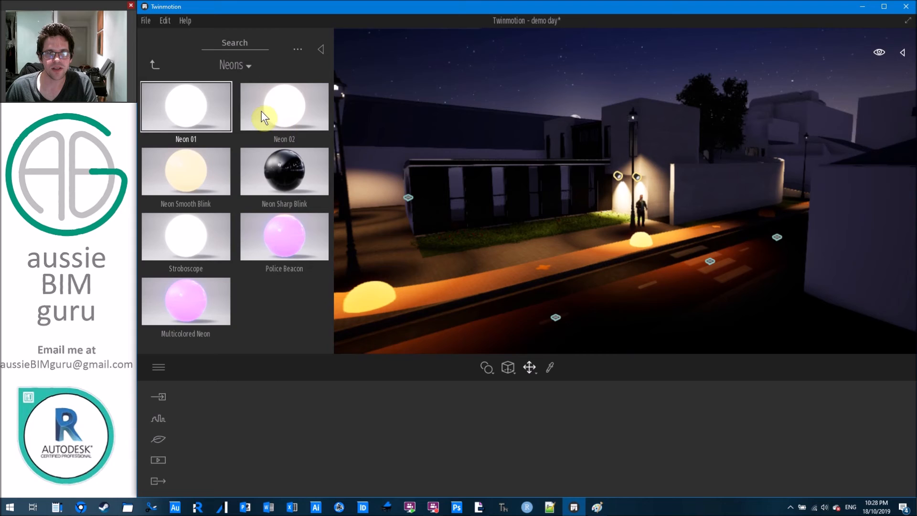
{"action": "left_click_drag", "start_coordinate": [216, 107], "coordinate": [450, 179]}
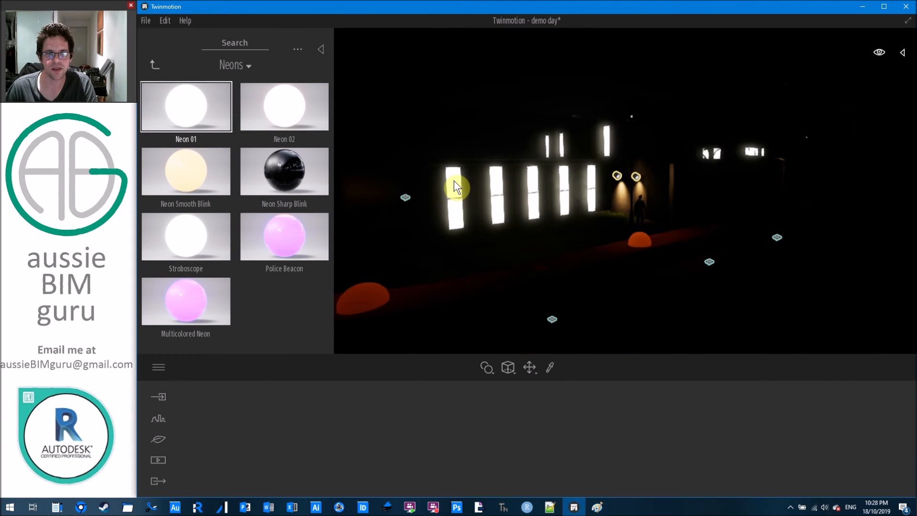
{"action": "left_click", "coordinate": [454, 181]}
{"action": "right_click_drag", "start_coordinate": [454, 181], "coordinate": [449, 178]}
{"action": "mouse_move", "coordinate": [600, 440]}
{"action": "left_mouse_down"}
{"action": "mouse_move", "coordinate": [634, 428]}
{"action": "mouse_move", "coordinate": [600, 428]}
{"action": "left_mouse_up"}
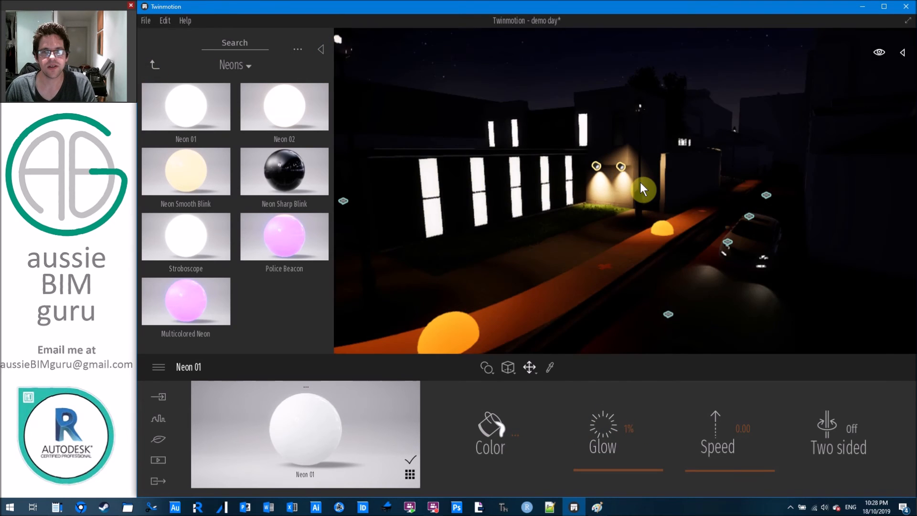
Reapply Neon 01 to the building's window glass.
{"action": "right_click_drag", "start_coordinate": [651, 189], "coordinate": [678, 172]}
{"action": "key", "text": "s"}
{"action": "key", "text": "a"}
{"action": "key", "text": "w"}
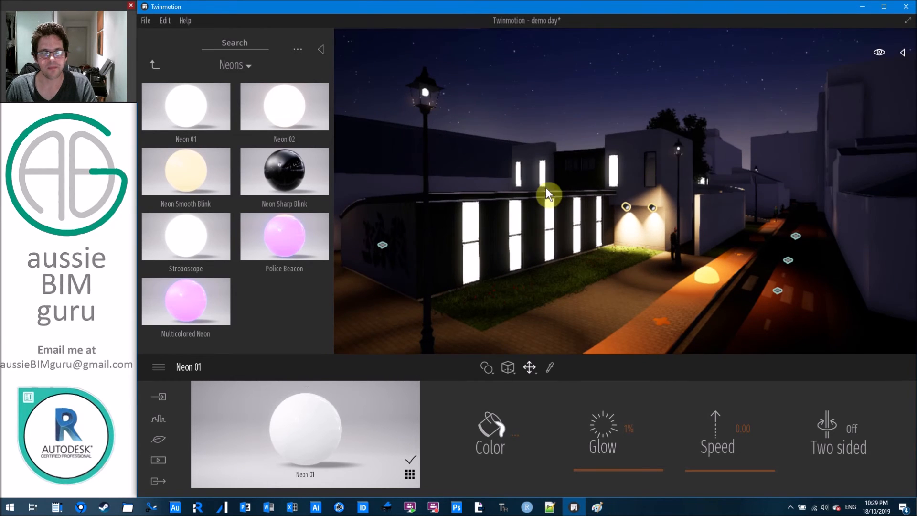
{"action": "left_click_drag", "start_coordinate": [211, 121], "coordinate": [652, 173]}
{"action": "left_click_drag", "start_coordinate": [632, 429], "coordinate": [532, 451]}
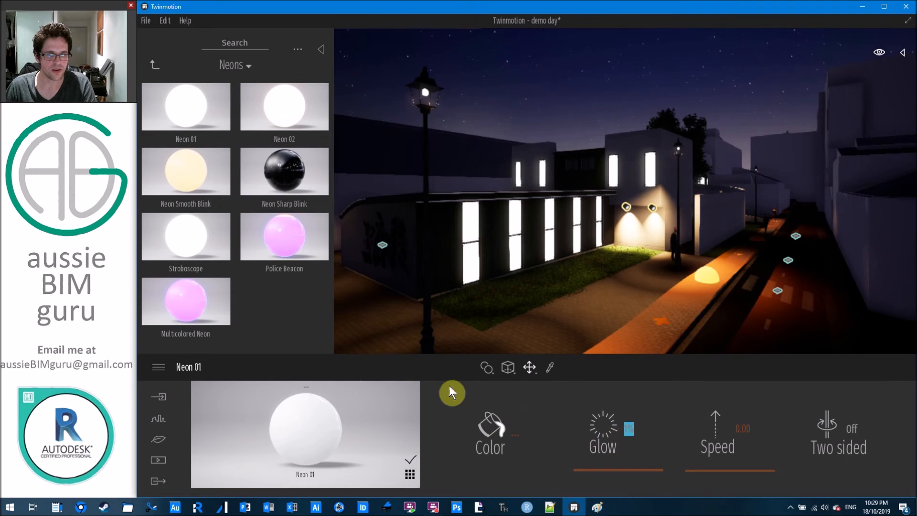
{"action": "mouse_move", "coordinate": [652, 279]}
{"action": "right_mouse_down"}
{"action": "mouse_move", "coordinate": [626, 275]}
{"action": "mouse_move", "coordinate": [678, 278]}
{"action": "mouse_move", "coordinate": [654, 279]}
{"action": "right_mouse_up"}
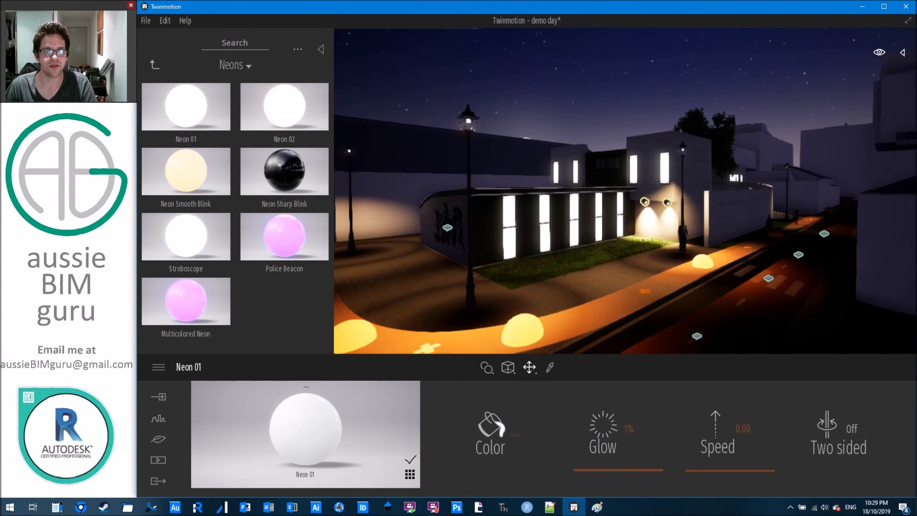
{"action": "key", "text": "s"}
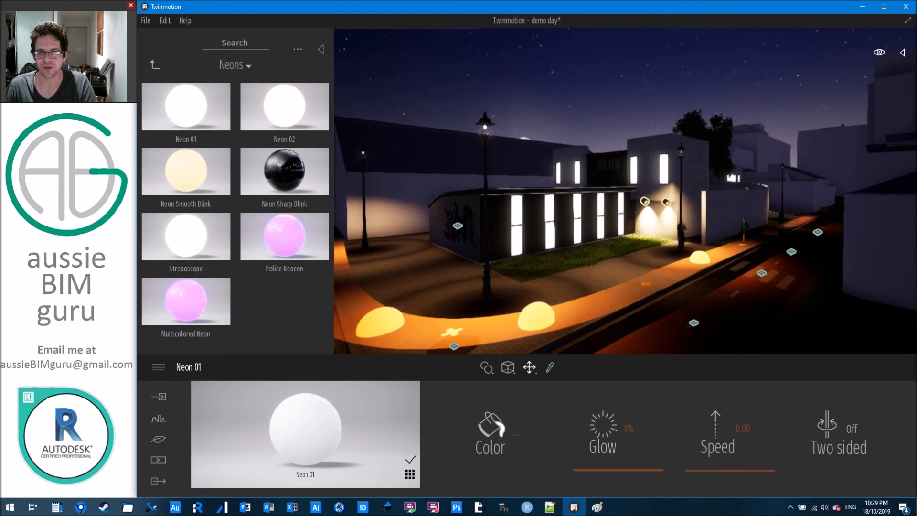
Collapse the library and save the project with Ctrl+S.
{"action": "left_click", "coordinate": [322, 50]}
{"action": "key", "text": "s"}
{"action": "mouse_move", "coordinate": [624, 198]}
{"action": "right_mouse_down"}
{"action": "mouse_move", "coordinate": [637, 198]}
{"action": "mouse_move", "coordinate": [624, 198]}
{"action": "right_mouse_up"}
{"action": "key", "text": "ctrl+s"}
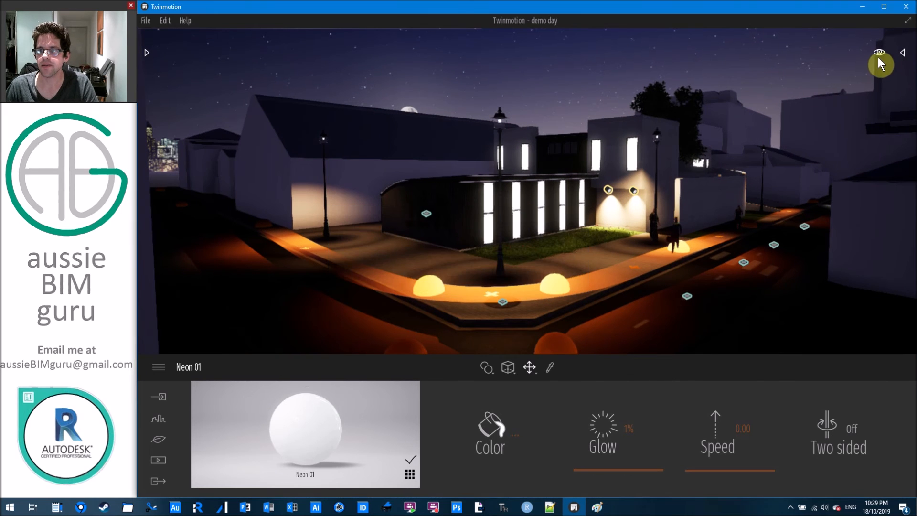
Shift the time of day to about 04:27 for a dim pre-dawn sky.
{"action": "mouse_move", "coordinate": [864, 159]}
{"action": "mouse_move", "coordinate": [862, 171]}
{"action": "left_mouse_down"}
{"action": "mouse_move", "coordinate": [856, 194]}
{"action": "mouse_move", "coordinate": [853, 159]}
{"action": "left_mouse_up"}
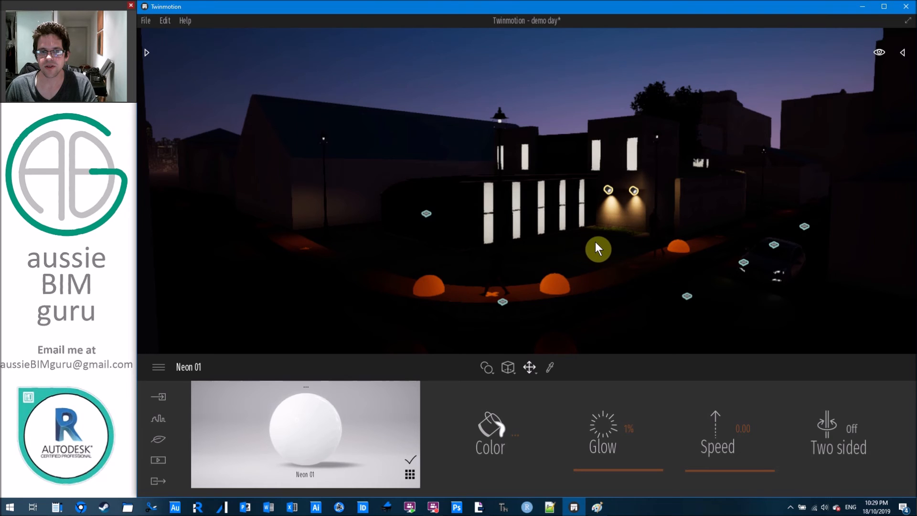
{"action": "right_click_drag", "start_coordinate": [595, 241], "coordinate": [625, 260]}
{"action": "key", "text": "s"}
{"action": "key", "text": "d"}
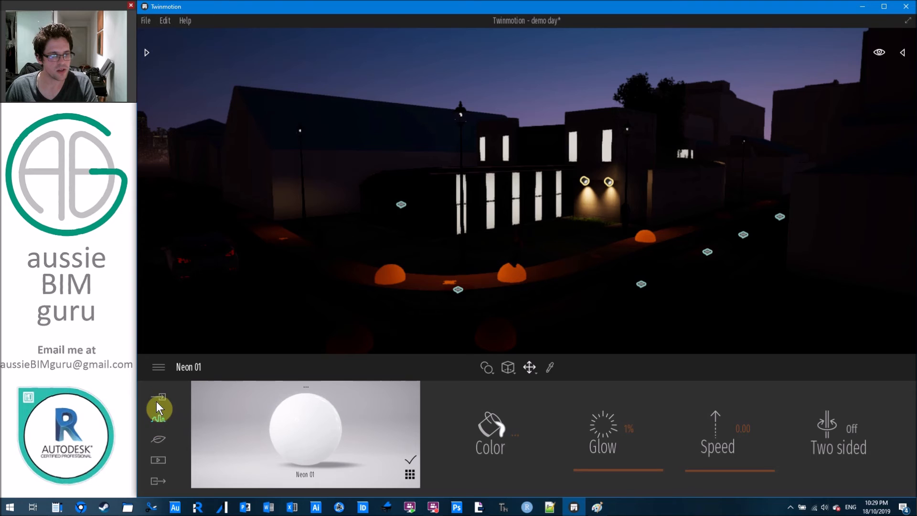
Open the Urban Context settings and turn the view up toward the skyline.
{"action": "left_click", "coordinate": [158, 418]}
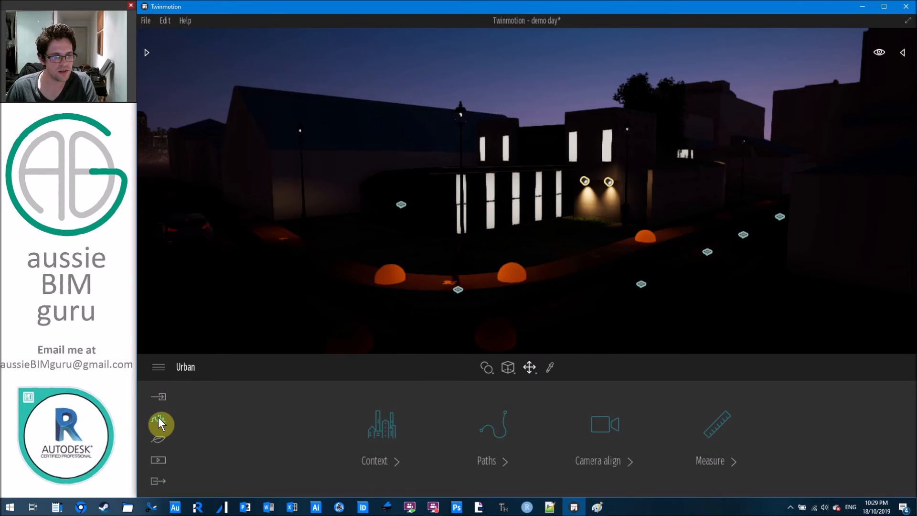
{"action": "left_click", "coordinate": [388, 429]}
{"action": "key", "text": "w"}
{"action": "right_click_drag", "start_coordinate": [451, 282], "coordinate": [382, 344]}
{"action": "right_click_drag", "start_coordinate": [564, 342], "coordinate": [602, 332]}
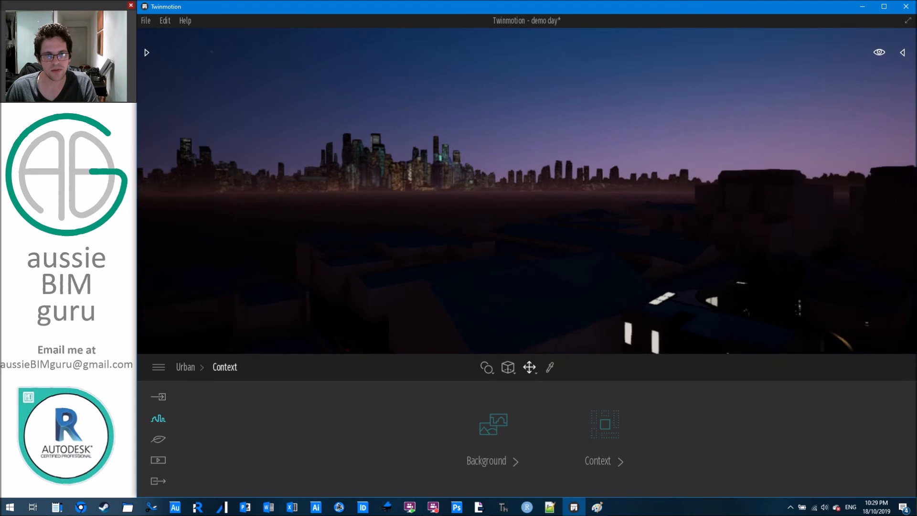
{"action": "right_click_drag", "start_coordinate": [260, 236], "coordinate": [207, 250]}
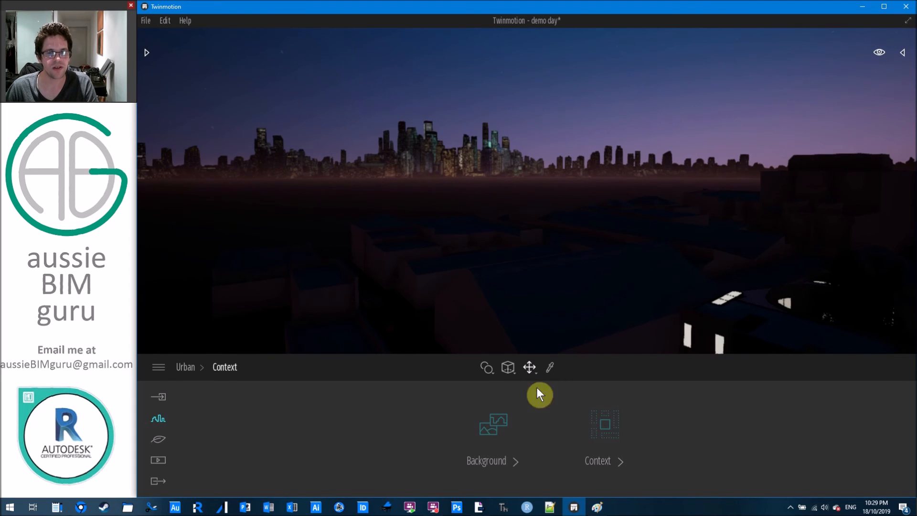
Compare Bay, Countryside, Mountains and other background pictures, settling on City.
{"action": "left_click", "coordinate": [497, 424]}
{"action": "left_click", "coordinate": [486, 432]}
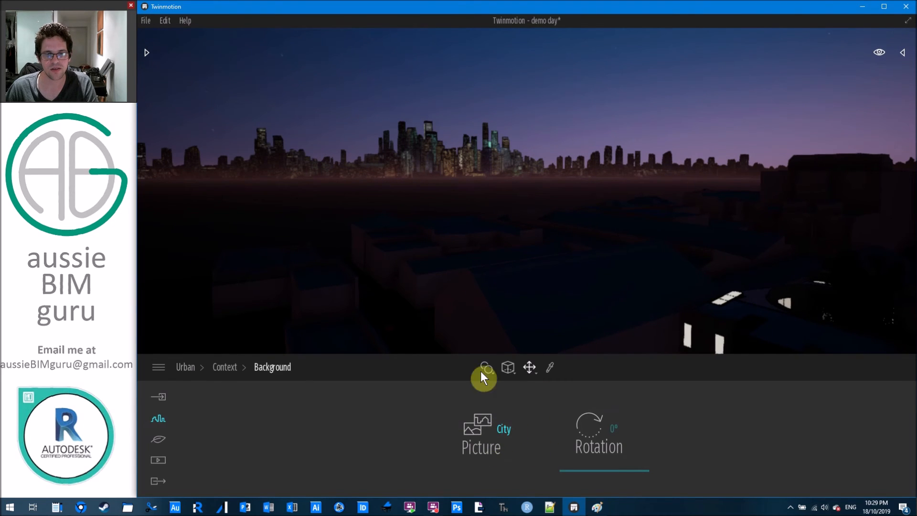
{"action": "left_click", "coordinate": [522, 320]}
{"action": "left_click", "coordinate": [600, 265]}
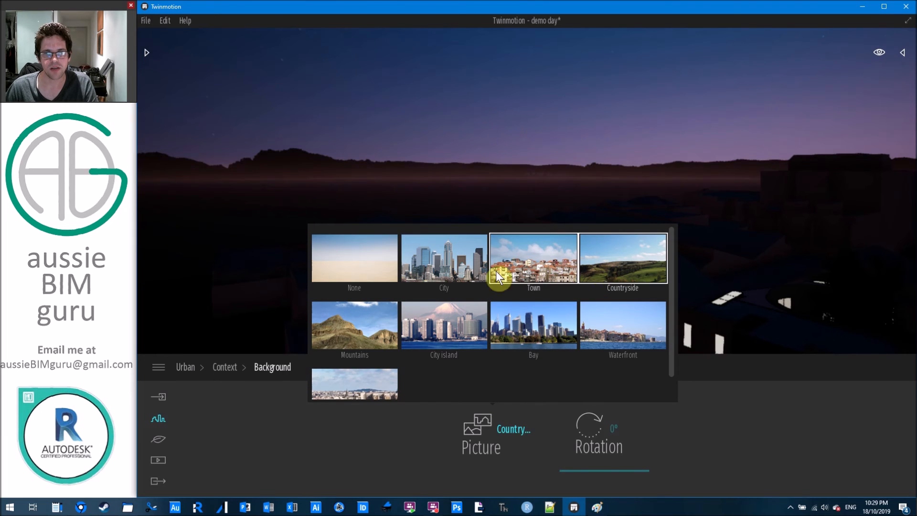
{"action": "left_click", "coordinate": [442, 266]}
{"action": "left_click", "coordinate": [382, 262]}
{"action": "left_click", "coordinate": [339, 329]}
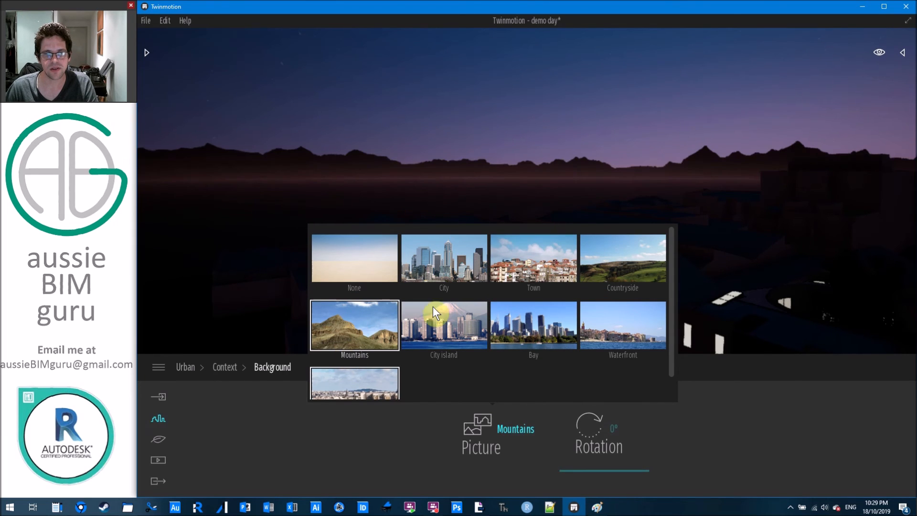
{"action": "left_click", "coordinate": [493, 326]}
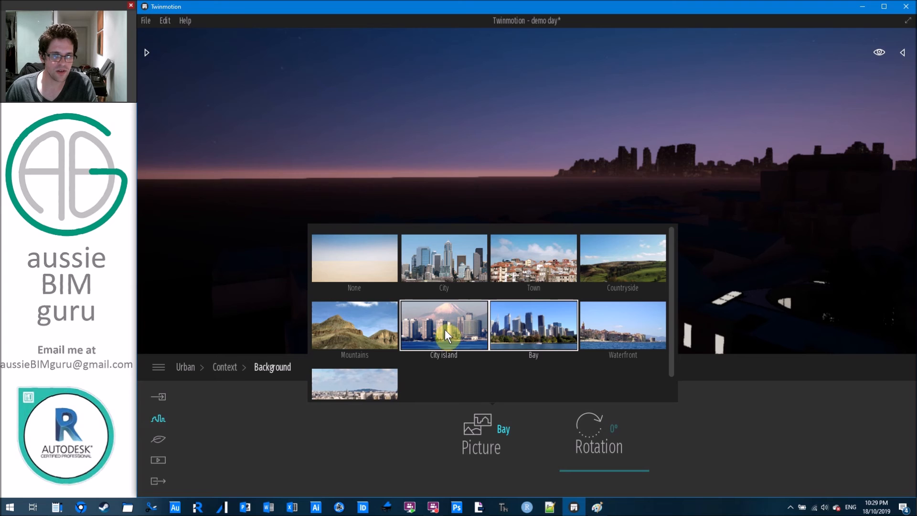
{"action": "left_click", "coordinate": [449, 273]}
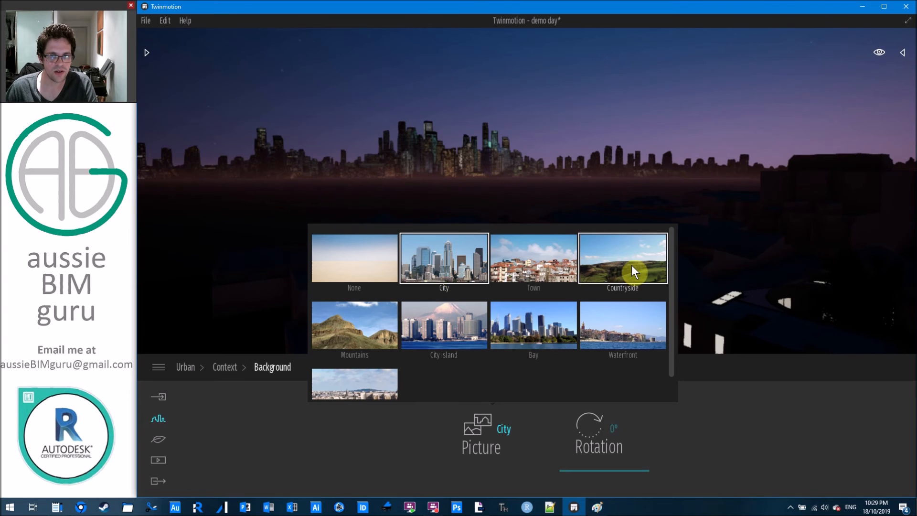
Rotate the City background to about 206° so the towers sit behind the site.
{"action": "left_click", "coordinate": [594, 430]}
{"action": "left_click_drag", "start_coordinate": [615, 470], "coordinate": [607, 425]}
{"action": "right_click_drag", "start_coordinate": [525, 191], "coordinate": [645, 191]}
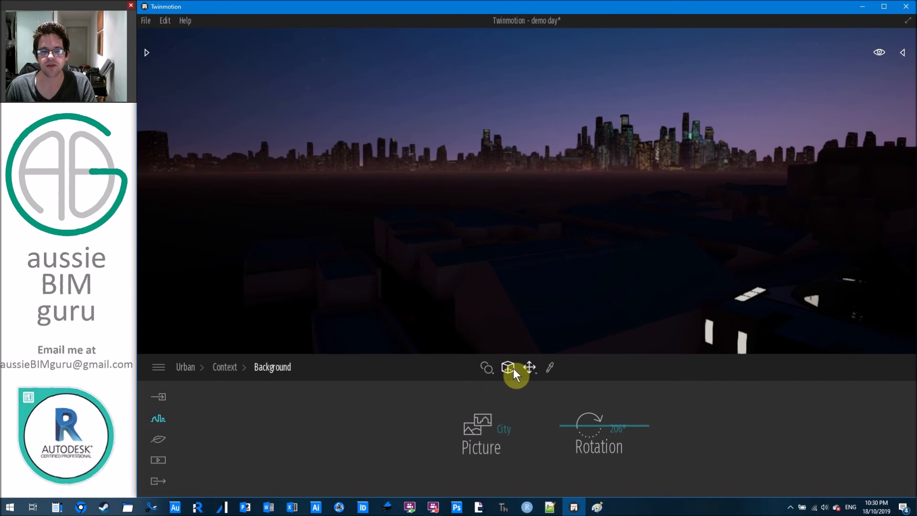
{"action": "left_click", "coordinate": [880, 52]}
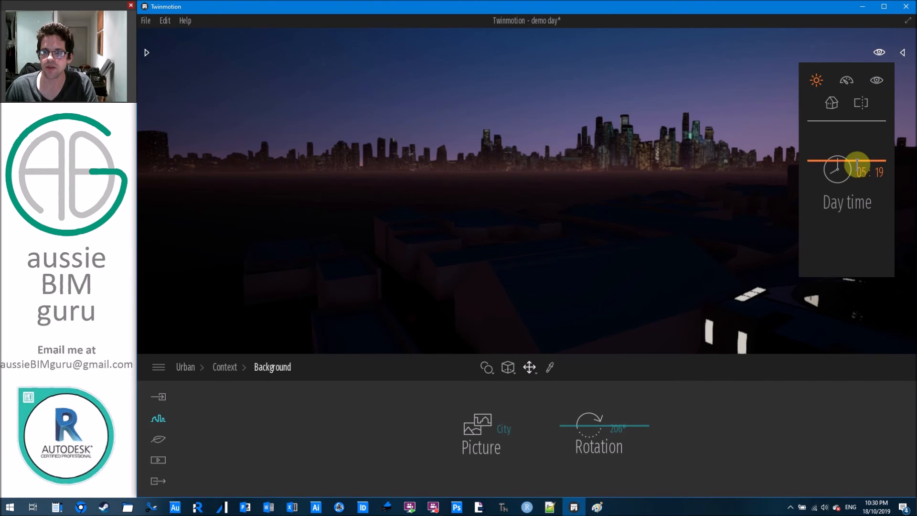
Move the day time into night and fly the camera to frame the lit building front.
{"action": "left_click_drag", "start_coordinate": [858, 162], "coordinate": [861, 149]}
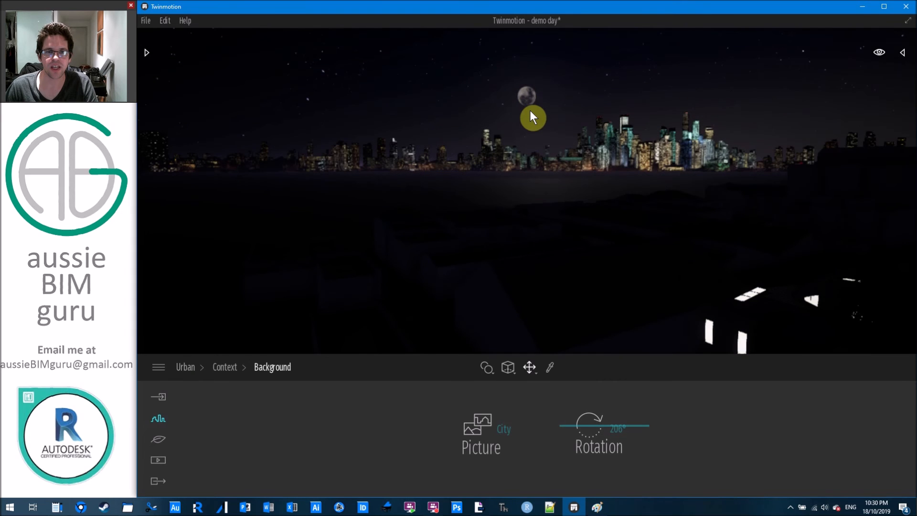
{"action": "scroll", "coordinate": [523, 137], "scroll_direction": "down", "scroll_amount": 4}
{"action": "right_click_drag", "start_coordinate": [524, 137], "coordinate": [614, 229]}
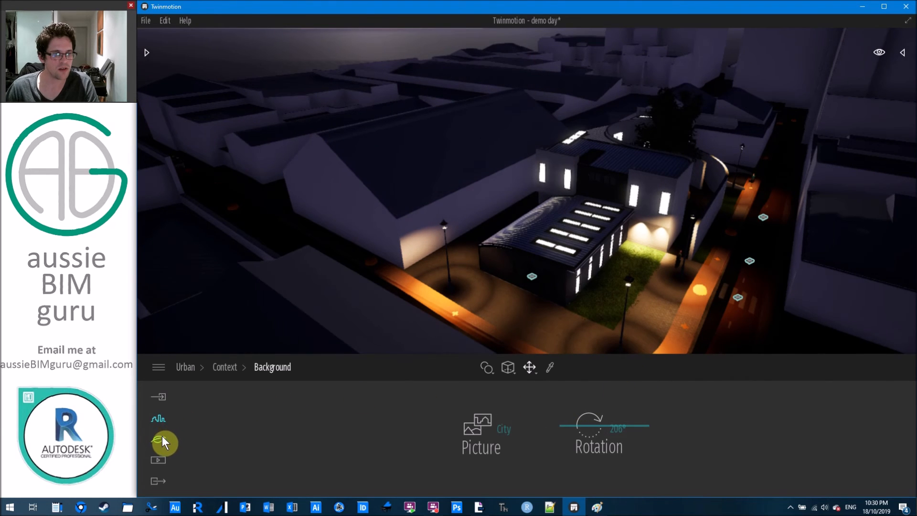
{"action": "right_click_drag", "start_coordinate": [406, 206], "coordinate": [468, 170]}
{"action": "key", "text": "w"}
{"action": "key", "text": "s"}
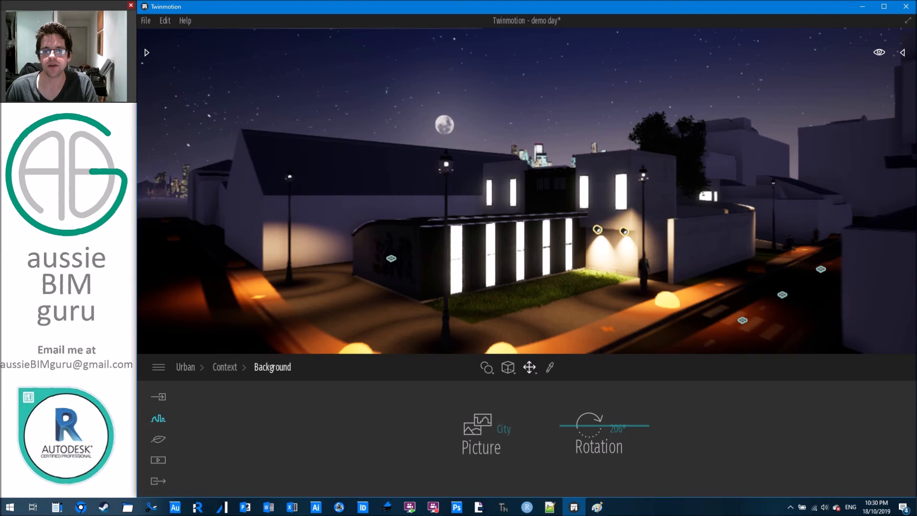
{"action": "key", "text": "w"}
{"action": "right_click_drag", "start_coordinate": [468, 169], "coordinate": [620, 200]}
{"action": "key", "text": "s"}
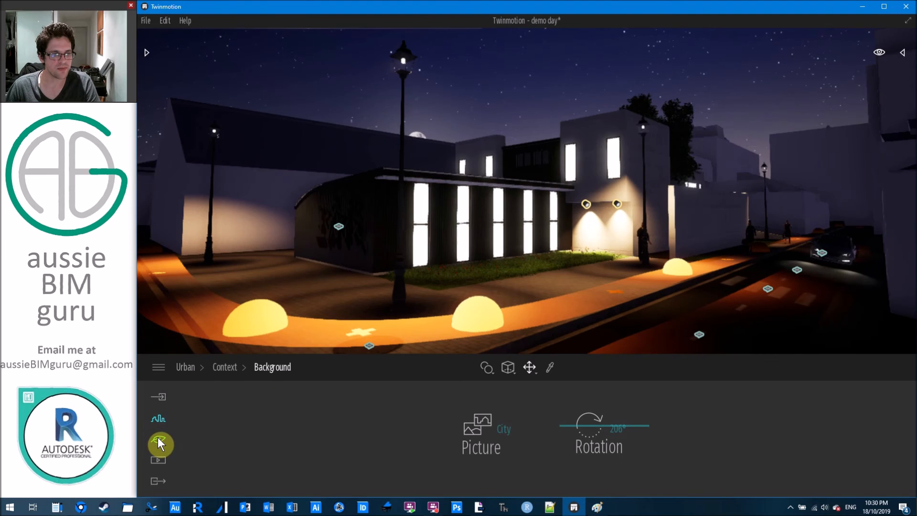
Set the project location to Sydney, NSW, Australia via the Nature localization map search.
{"action": "left_click", "coordinate": [158, 437]}
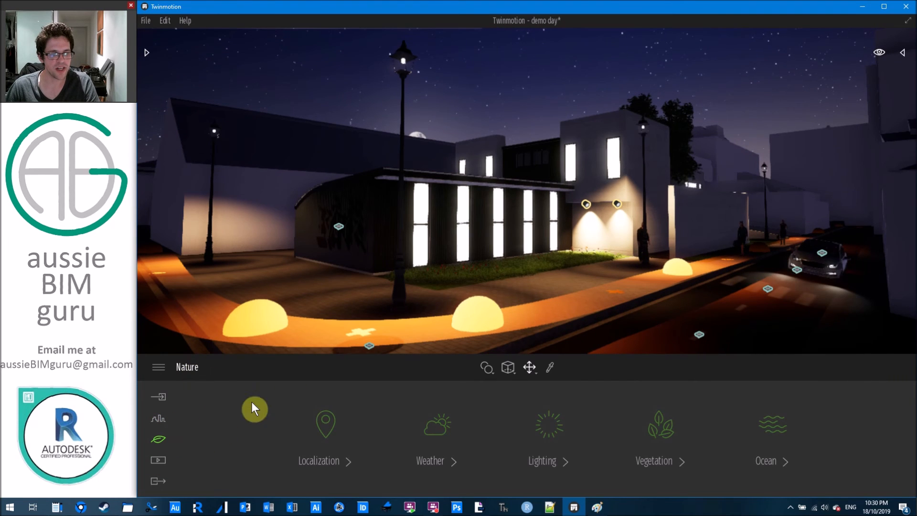
{"action": "left_click", "coordinate": [327, 425]}
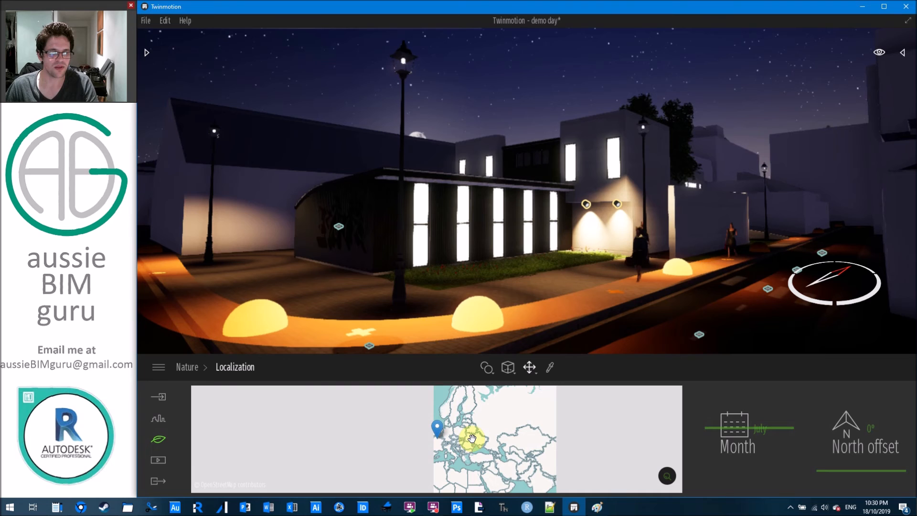
{"action": "left_click", "coordinate": [667, 476]}
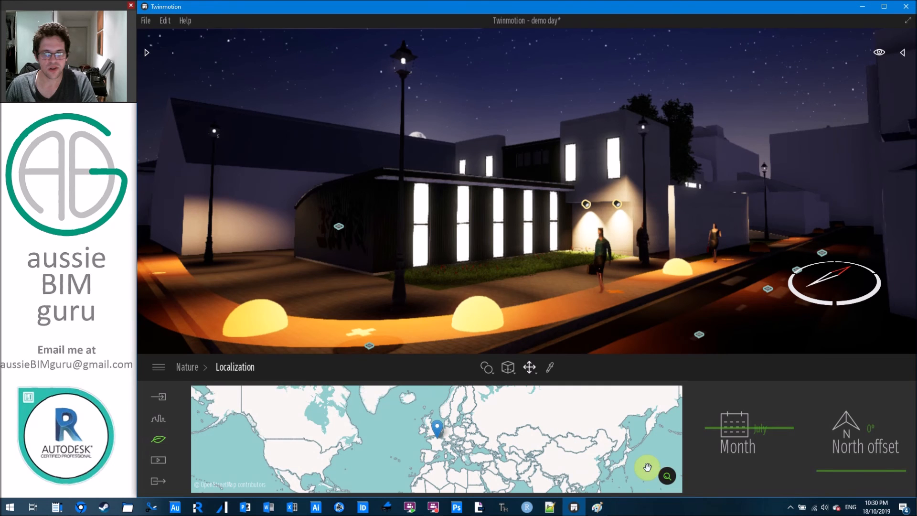
{"action": "type", "text": "s"}
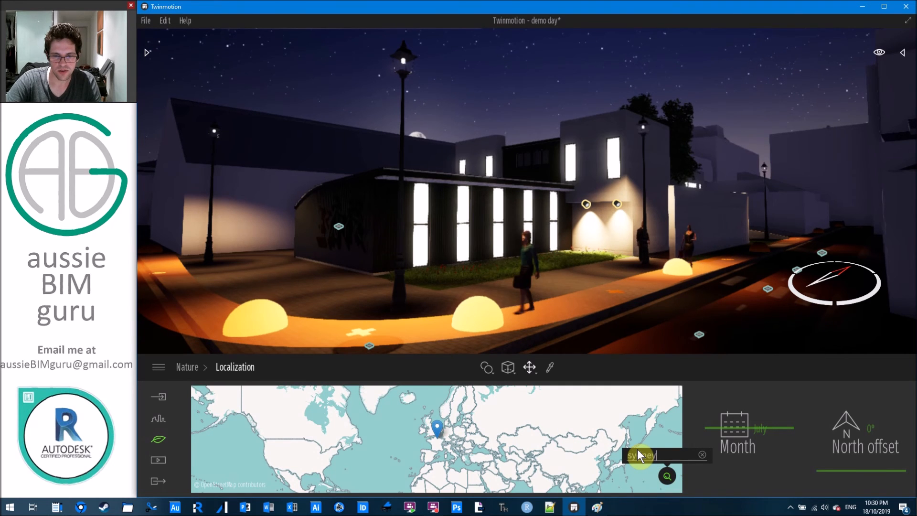
{"action": "type", "text": "ydney"}
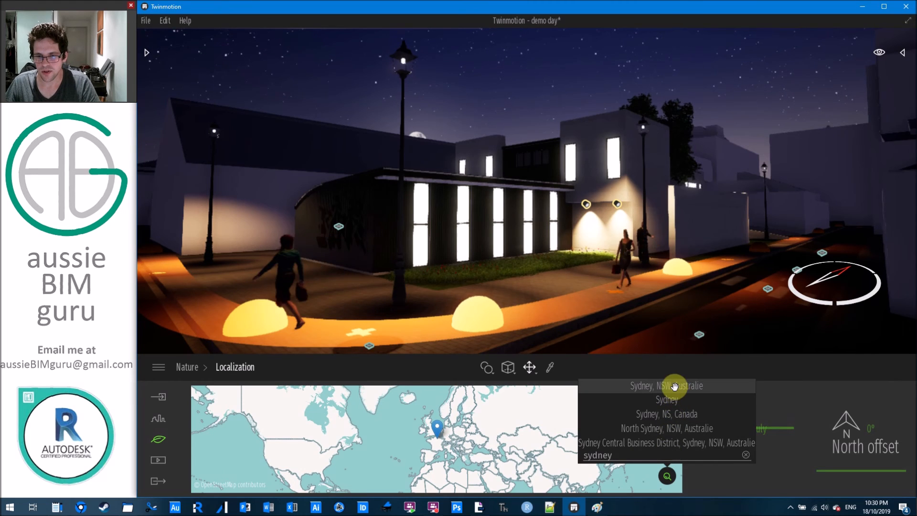
{"action": "left_click", "coordinate": [674, 387]}
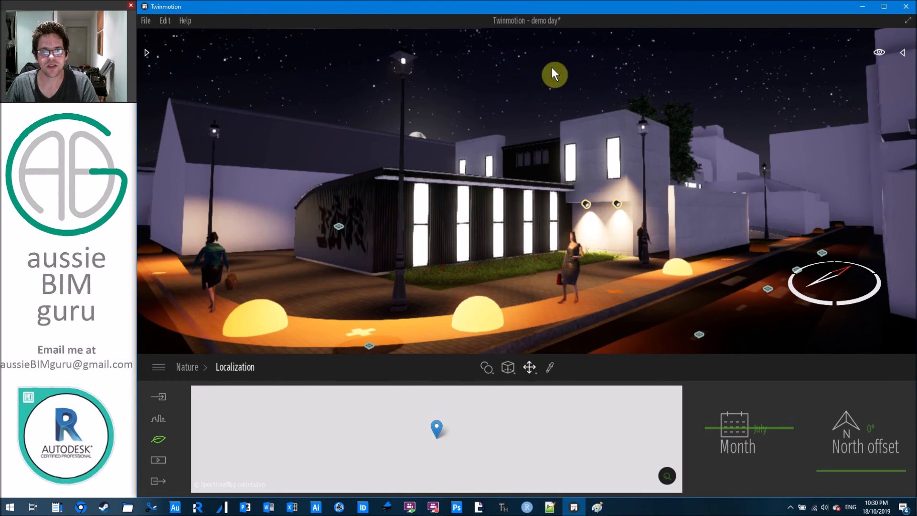
Tilt up to the sky, tweak the month and north offset, and return to Nature.
{"action": "right_click_drag", "start_coordinate": [553, 102], "coordinate": [458, 97]}
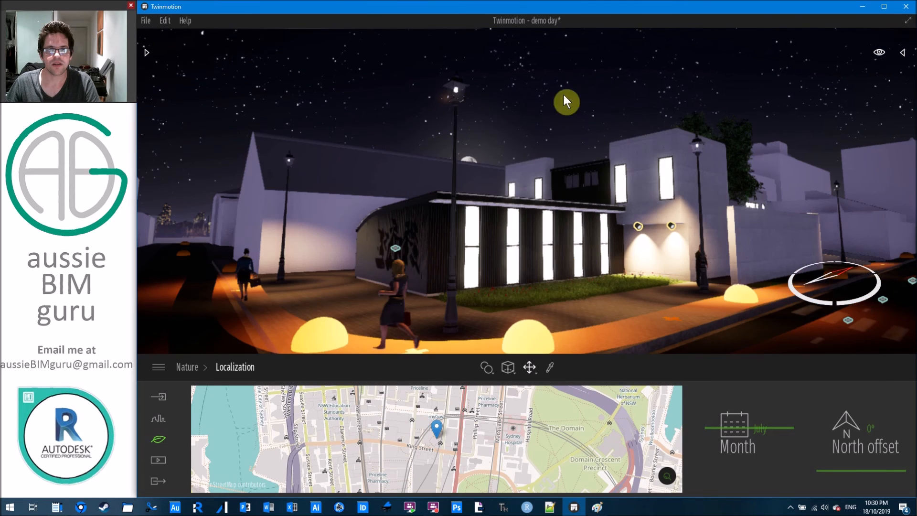
{"action": "right_click_drag", "start_coordinate": [637, 51], "coordinate": [606, 124]}
{"action": "right_click_drag", "start_coordinate": [437, 251], "coordinate": [373, 287]}
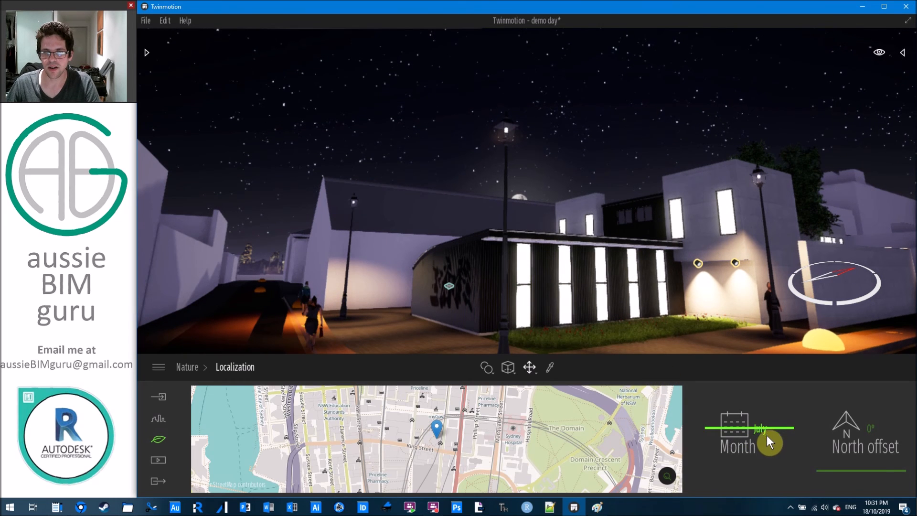
{"action": "left_click_drag", "start_coordinate": [761, 425], "coordinate": [729, 425]}
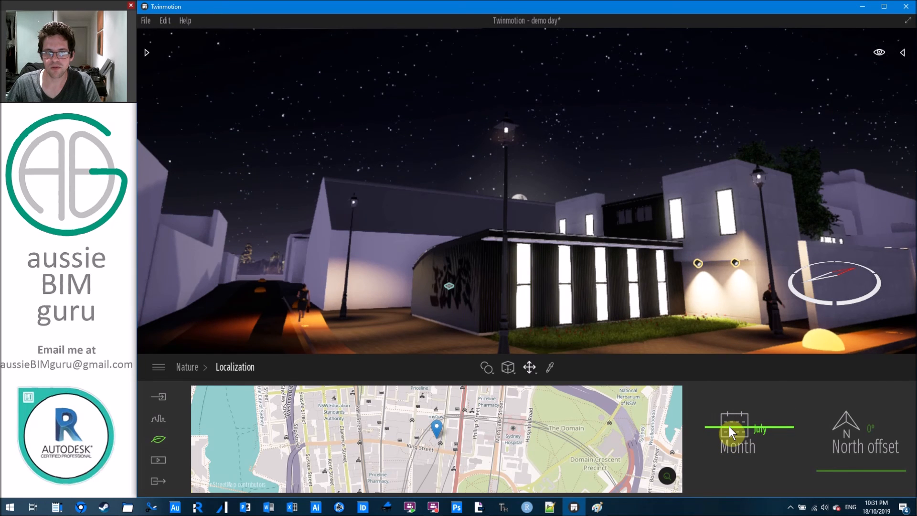
{"action": "left_click_drag", "start_coordinate": [729, 426], "coordinate": [728, 426]}
{"action": "mouse_move", "coordinate": [864, 470]}
{"action": "left_mouse_down"}
{"action": "mouse_move", "coordinate": [857, 478]}
{"action": "mouse_move", "coordinate": [850, 461]}
{"action": "left_mouse_up"}
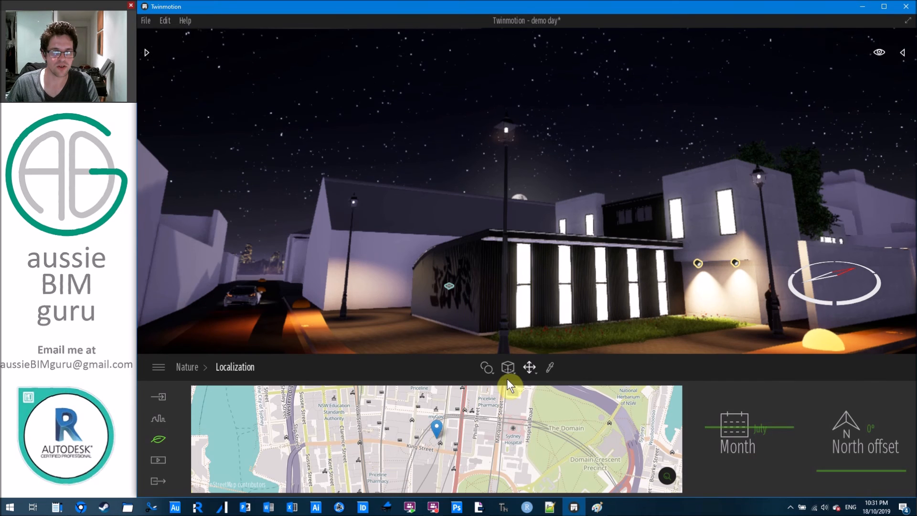
{"action": "left_click", "coordinate": [159, 441]}
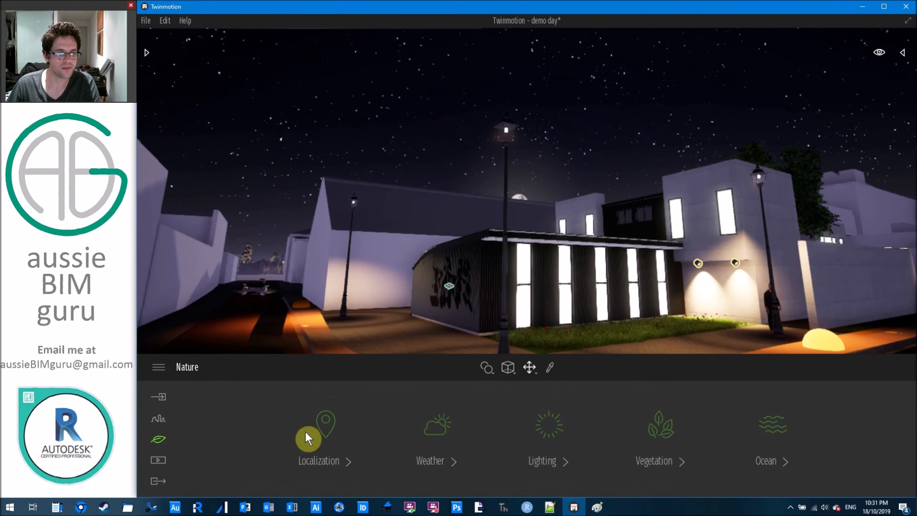
In Nature lighting, set the Sun intensity to 1.10 and Ambient light to 1.00.
{"action": "left_click", "coordinate": [551, 428]}
{"action": "mouse_move", "coordinate": [246, 460]}
{"action": "left_mouse_down"}
{"action": "mouse_move", "coordinate": [246, 451]}
{"action": "mouse_move", "coordinate": [245, 460]}
{"action": "left_mouse_up"}
{"action": "left_click_drag", "start_coordinate": [321, 461], "coordinate": [358, 430]}
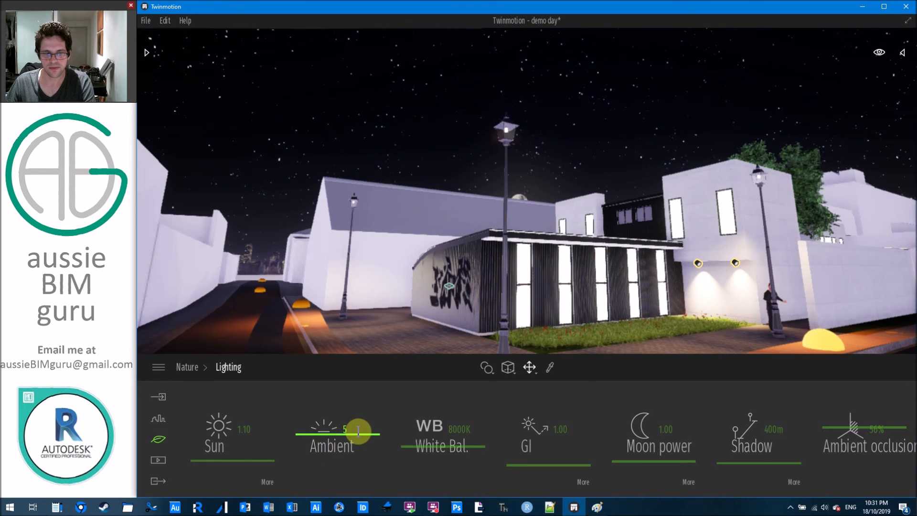
{"action": "key", "text": "BackSpace"}
{"action": "type", "text": "1"}
{"action": "key", "text": "Return"}
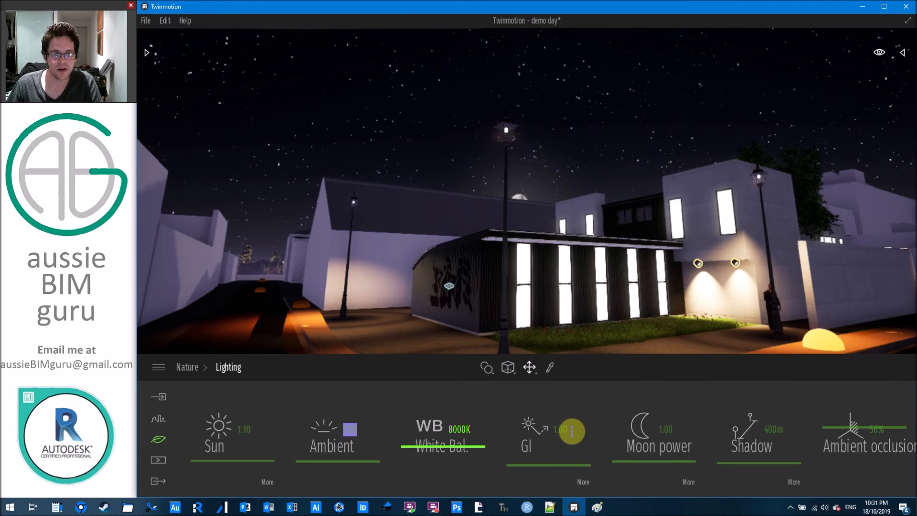
Adjust moon power, shorten shadow distance to 174m and settle ambient occlusion at 63%.
{"action": "left_click", "coordinate": [557, 465]}
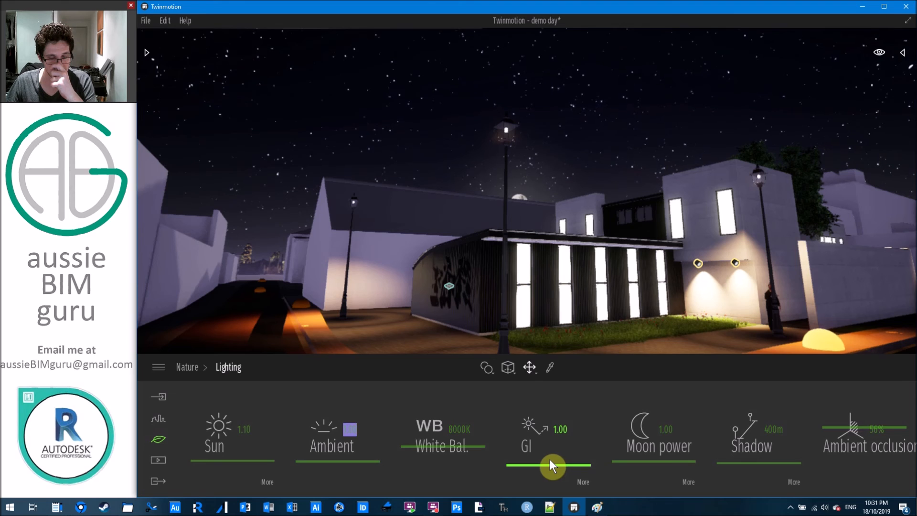
{"action": "left_click_drag", "start_coordinate": [665, 460], "coordinate": [665, 421]}
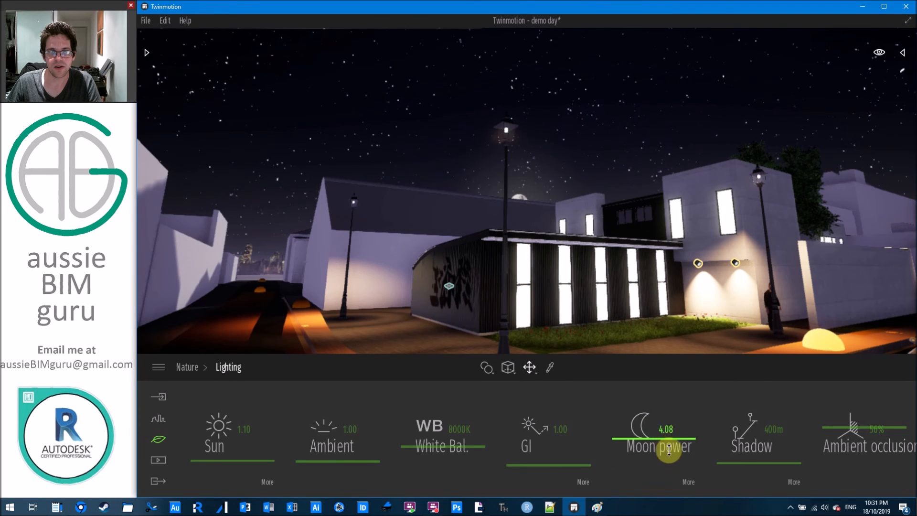
{"action": "left_click", "coordinate": [666, 430]}
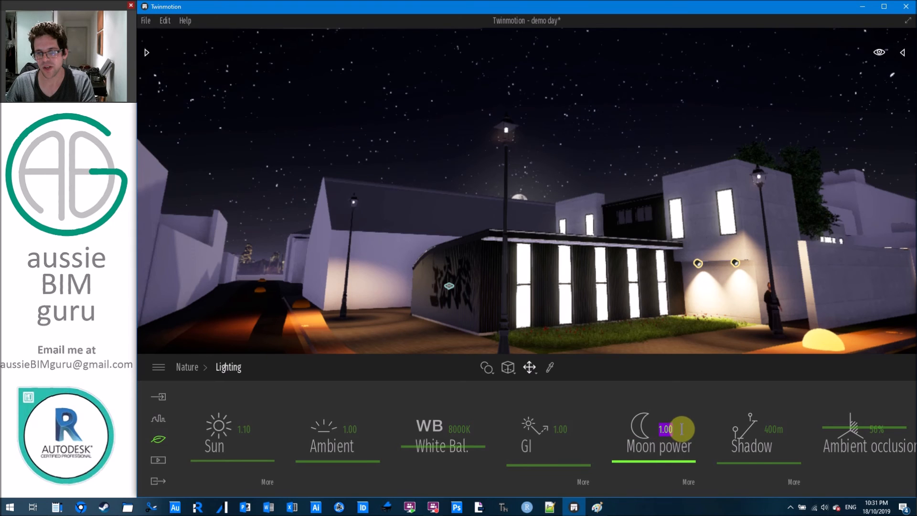
{"action": "left_click_drag", "start_coordinate": [750, 463], "coordinate": [748, 472]}
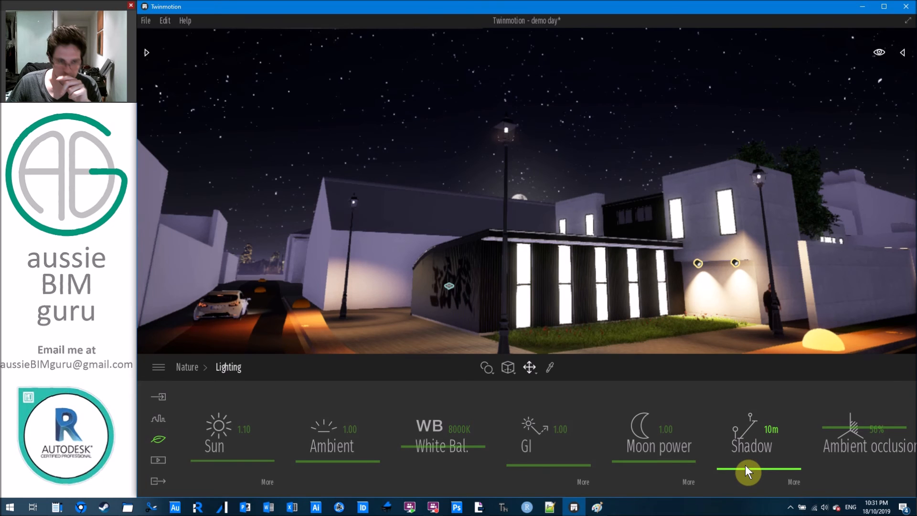
{"action": "left_click_drag", "start_coordinate": [865, 462], "coordinate": [861, 392]}
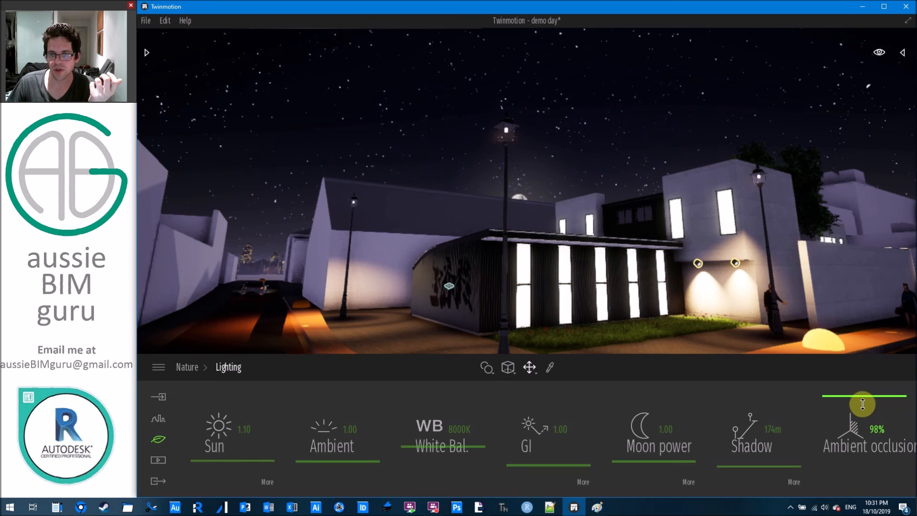
{"action": "left_click_drag", "start_coordinate": [858, 419], "coordinate": [862, 425]}
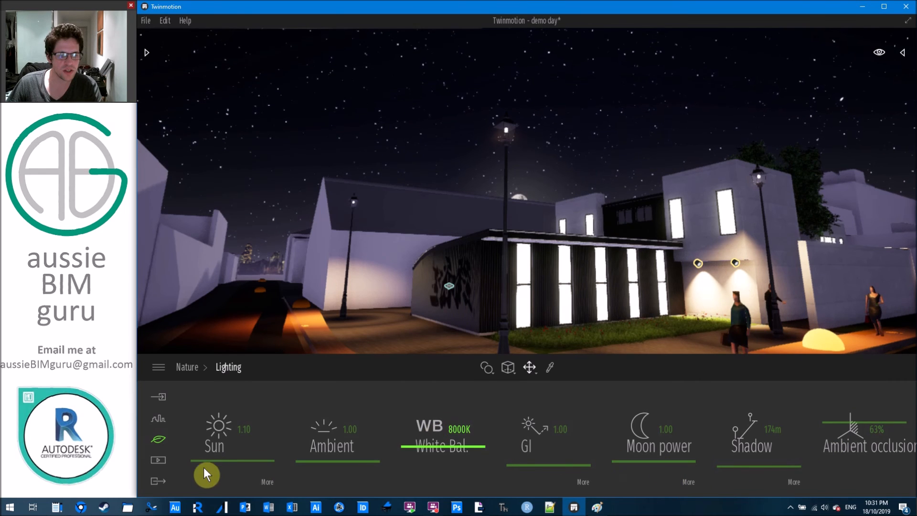
{"action": "left_click", "coordinate": [158, 439]}
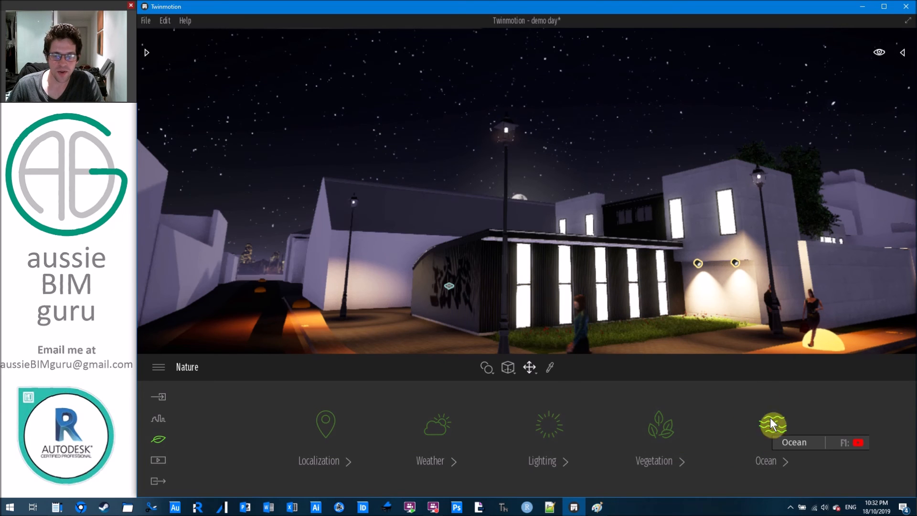
Raise the ocean water height to 18m and view the flooded street from above.
{"action": "left_click", "coordinate": [782, 451]}
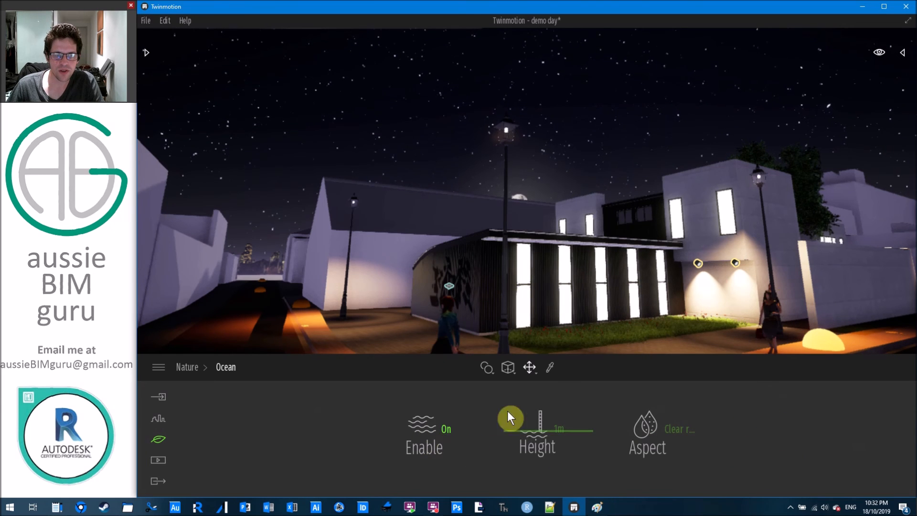
{"action": "left_click_drag", "start_coordinate": [551, 431], "coordinate": [558, 424]}
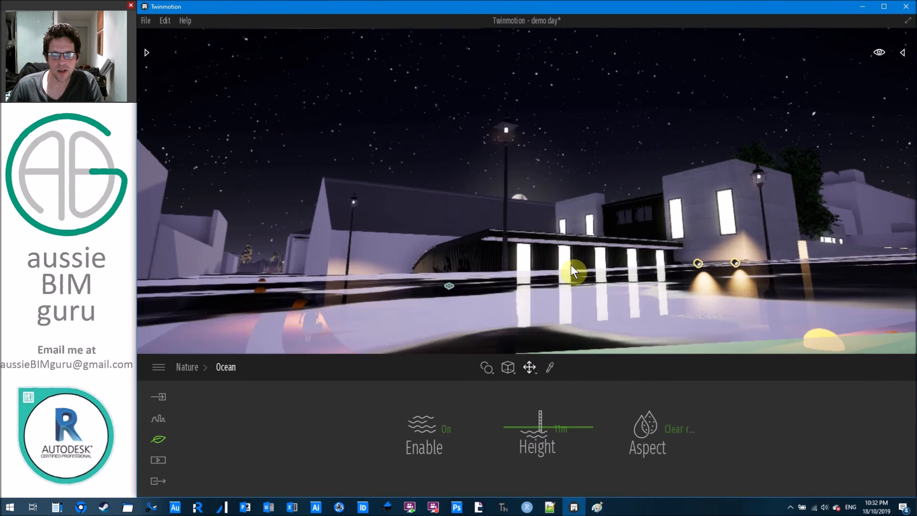
{"action": "key", "text": "s"}
{"action": "right_click_drag", "start_coordinate": [527, 191], "coordinate": [569, 250]}
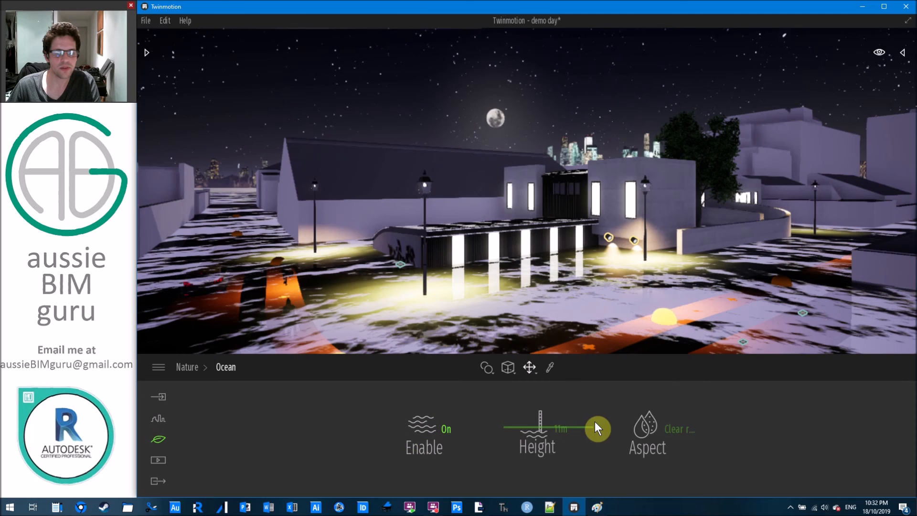
Try Large river, Tropical sea and Tropical river water, then disable the ocean.
{"action": "left_click", "coordinate": [646, 430]}
{"action": "left_click", "coordinate": [693, 301]}
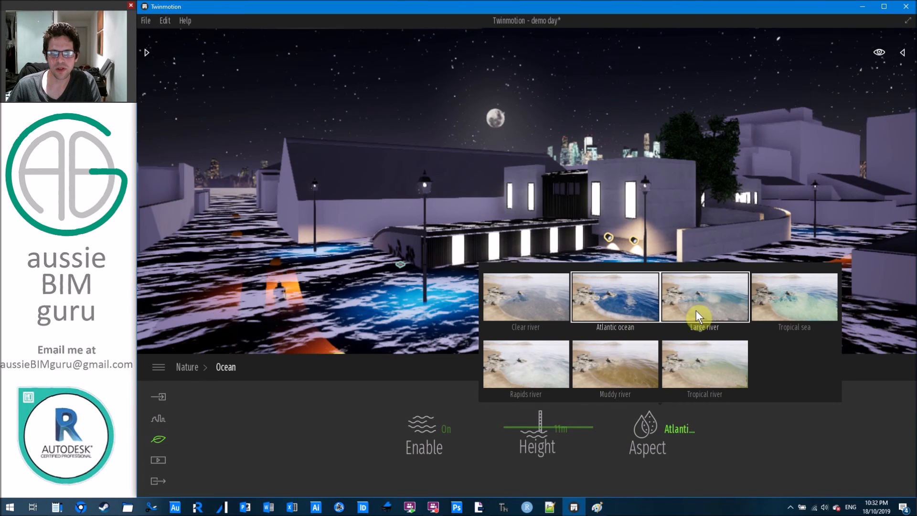
{"action": "left_click", "coordinate": [778, 308]}
{"action": "left_click", "coordinate": [698, 368]}
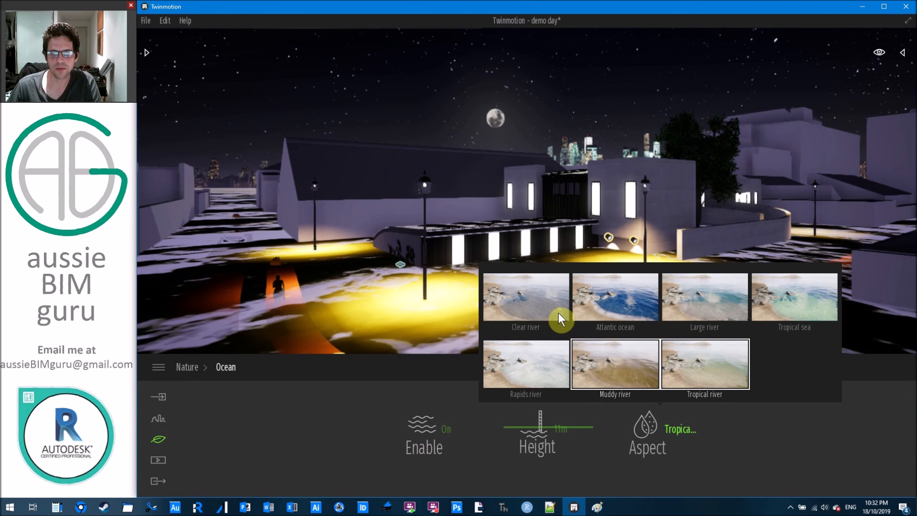
{"action": "left_click", "coordinate": [465, 441]}
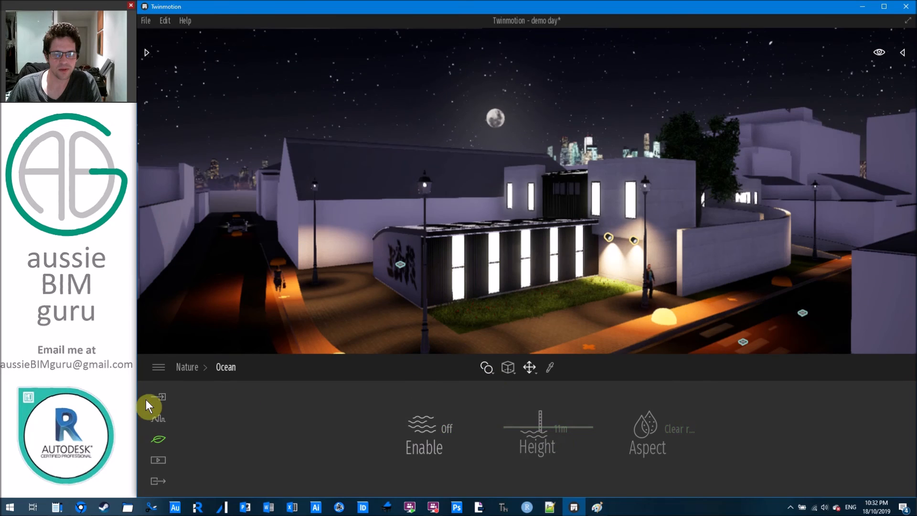
{"action": "left_click", "coordinate": [156, 436]}
{"action": "right_click_drag", "start_coordinate": [507, 272], "coordinate": [520, 323]}
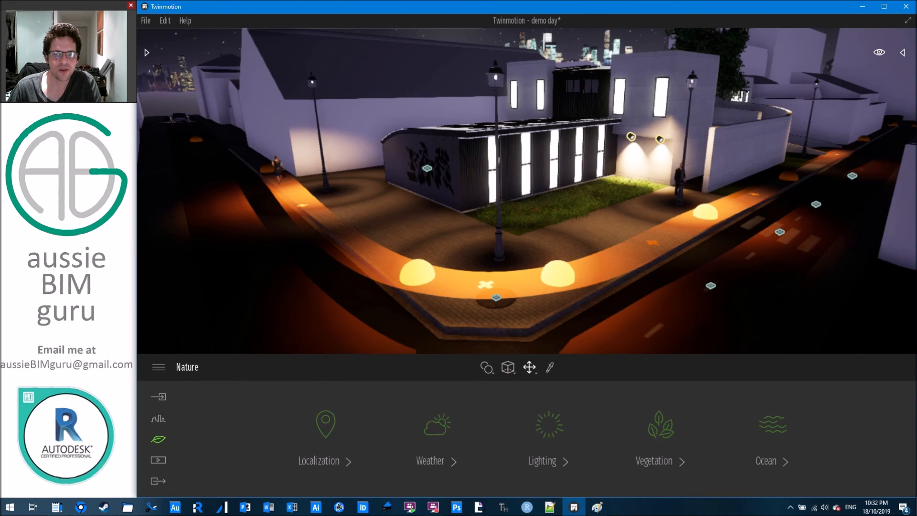
{"action": "right_click_drag", "start_coordinate": [521, 268], "coordinate": [521, 215]}
Save the project and shift the weather slider toward clouds and rain.
{"action": "right_click_drag", "start_coordinate": [507, 272], "coordinate": [549, 299]}
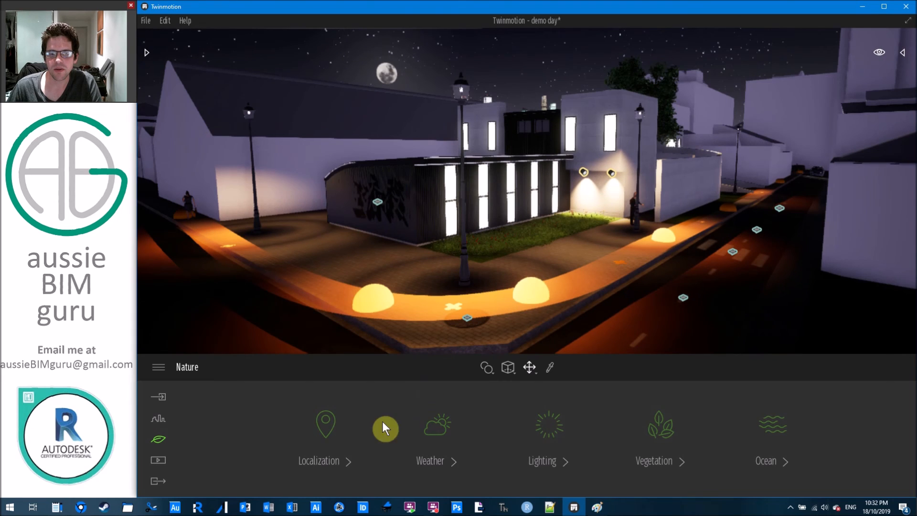
{"action": "left_click", "coordinate": [428, 431]}
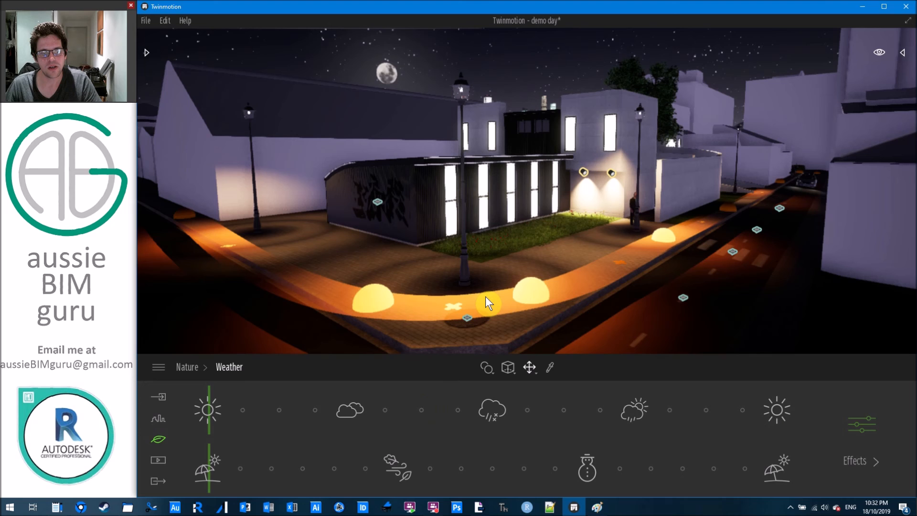
{"action": "key", "text": "ctrl+s"}
{"action": "left_click_drag", "start_coordinate": [216, 404], "coordinate": [371, 413]}
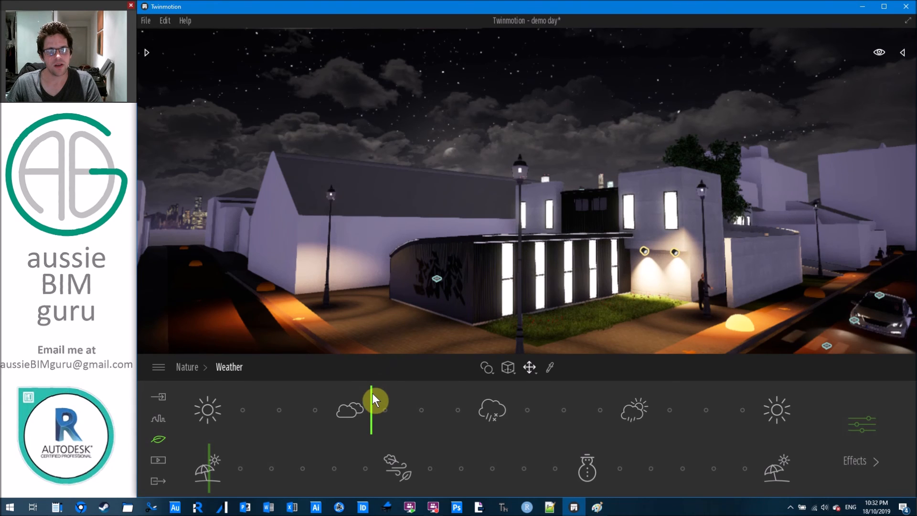
{"action": "left_click_drag", "start_coordinate": [371, 393], "coordinate": [609, 421]}
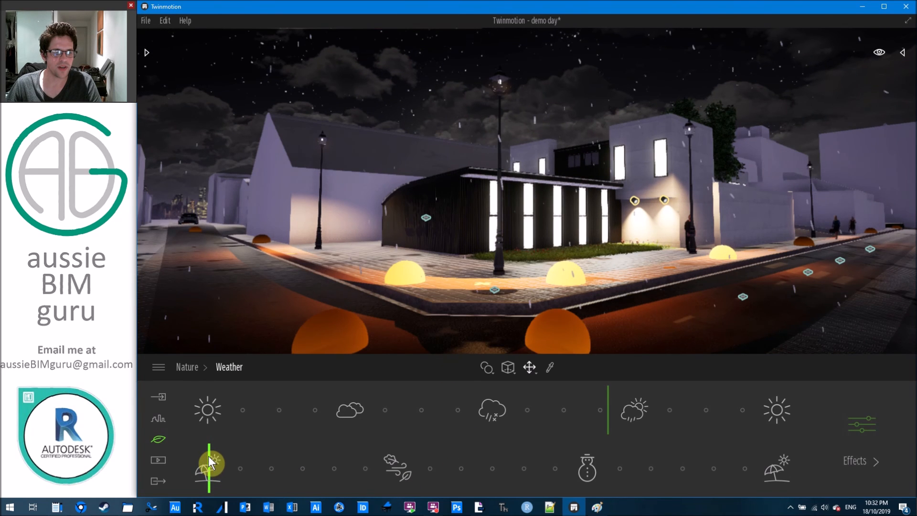
Move the season slider onto winter and then back toward summer.
{"action": "mouse_move", "coordinate": [208, 456]}
{"action": "left_mouse_down"}
{"action": "mouse_move", "coordinate": [416, 459]}
{"action": "mouse_move", "coordinate": [405, 459]}
{"action": "left_mouse_up"}
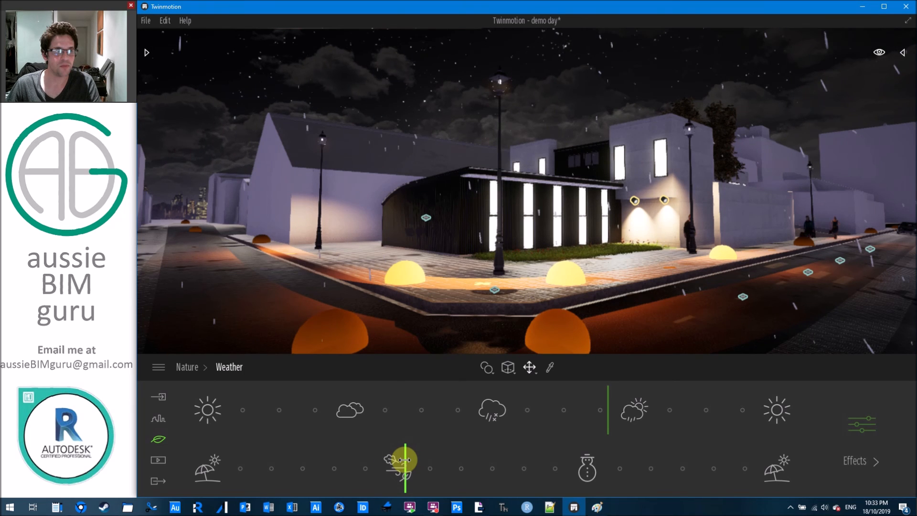
{"action": "left_click_drag", "start_coordinate": [405, 460], "coordinate": [597, 461]}
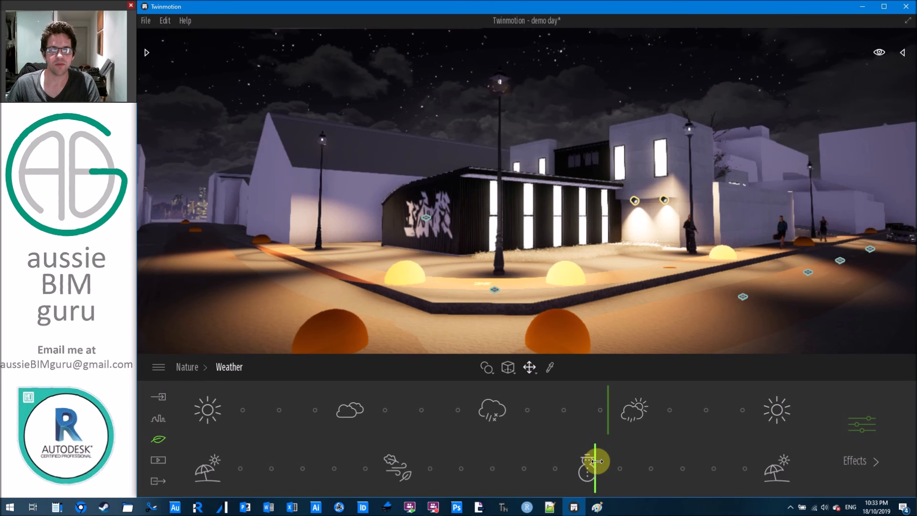
{"action": "mouse_move", "coordinate": [597, 461]}
{"action": "left_mouse_down"}
{"action": "mouse_move", "coordinate": [765, 462]}
{"action": "mouse_move", "coordinate": [394, 460]}
{"action": "left_mouse_up"}
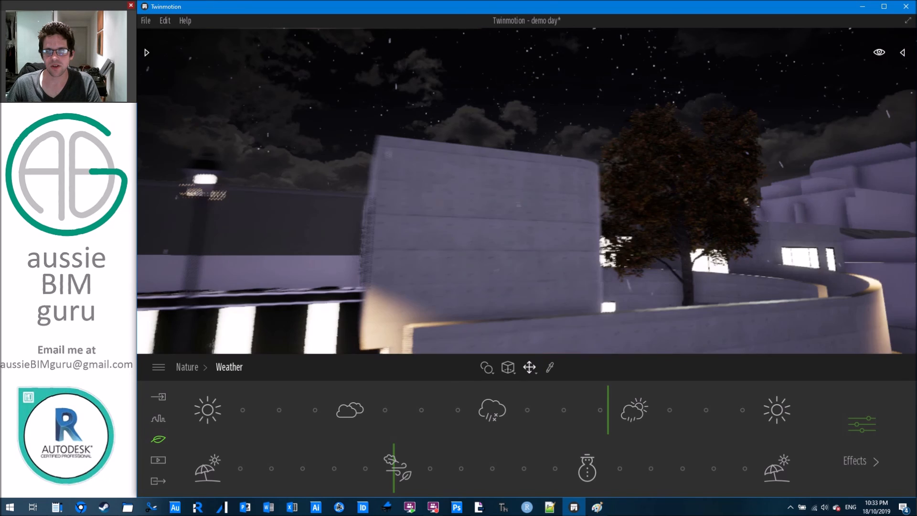
Raise the weather effects wind speed to 2.74.
{"action": "right_click_drag", "start_coordinate": [664, 255], "coordinate": [645, 250]}
{"action": "key", "text": "w"}
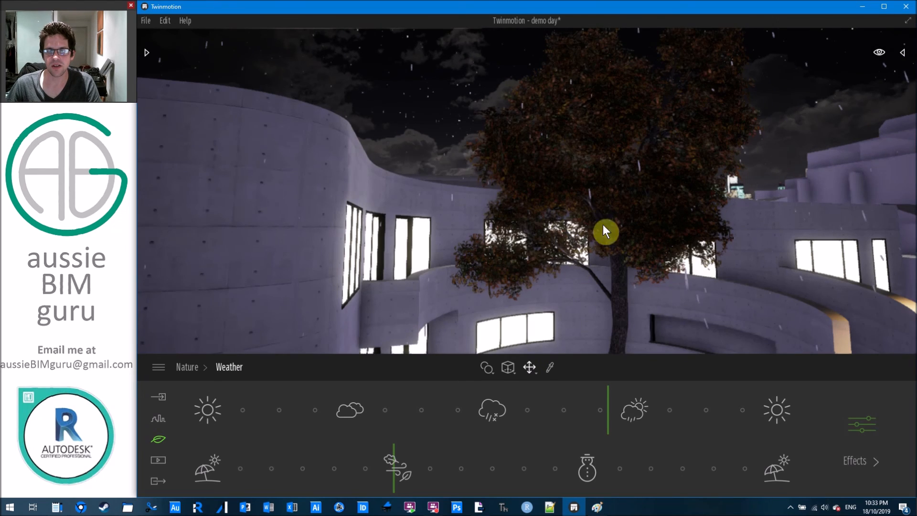
{"action": "right_click_drag", "start_coordinate": [575, 244], "coordinate": [568, 279]}
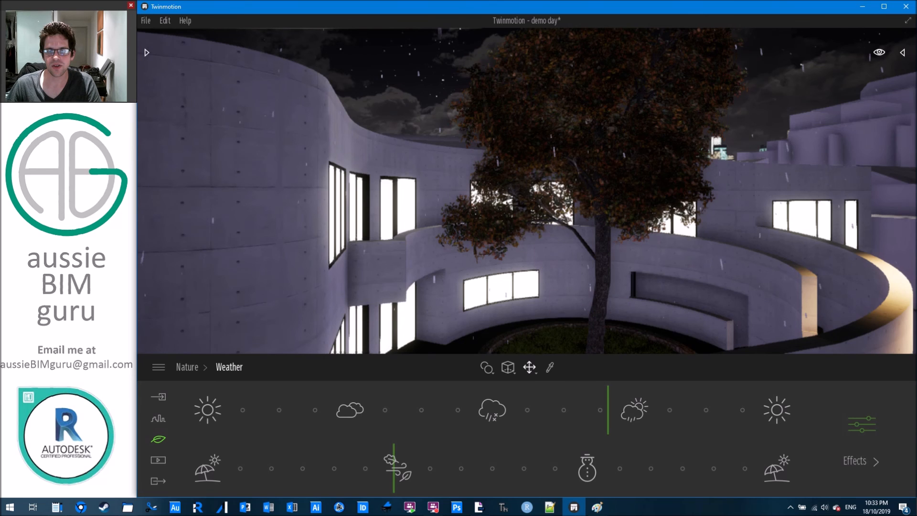
{"action": "right_click_drag", "start_coordinate": [603, 340], "coordinate": [612, 305]}
{"action": "key", "text": "s"}
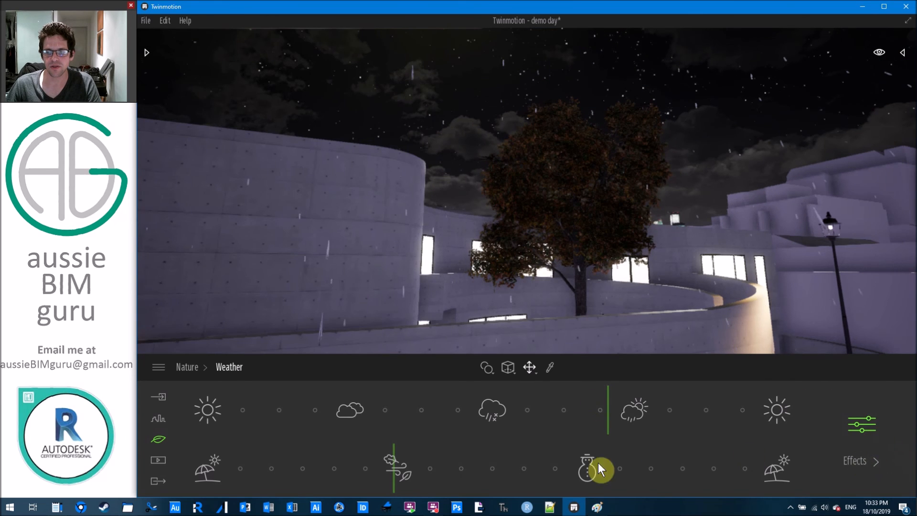
{"action": "left_click", "coordinate": [444, 457]}
{"action": "left_click_drag", "start_coordinate": [444, 449], "coordinate": [472, 422]}
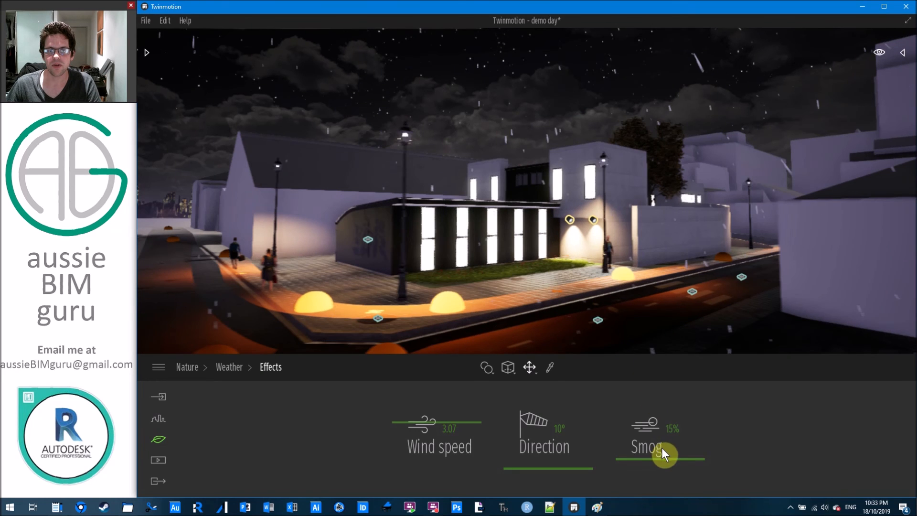
Set the weather smog to 63% for a hazier snowy night, then return to Nature settings.
{"action": "left_click_drag", "start_coordinate": [670, 460], "coordinate": [680, 424]}
{"action": "mouse_move", "coordinate": [644, 292]}
{"action": "middle_mouse_down", "text": "shift"}
{"action": "mouse_move", "coordinate": [635, 287]}
{"action": "mouse_move", "coordinate": [668, 292]}
{"action": "mouse_move", "coordinate": [678, 282]}
{"action": "mouse_move", "coordinate": [644, 291]}
{"action": "middle_mouse_up", "text": "shift"}
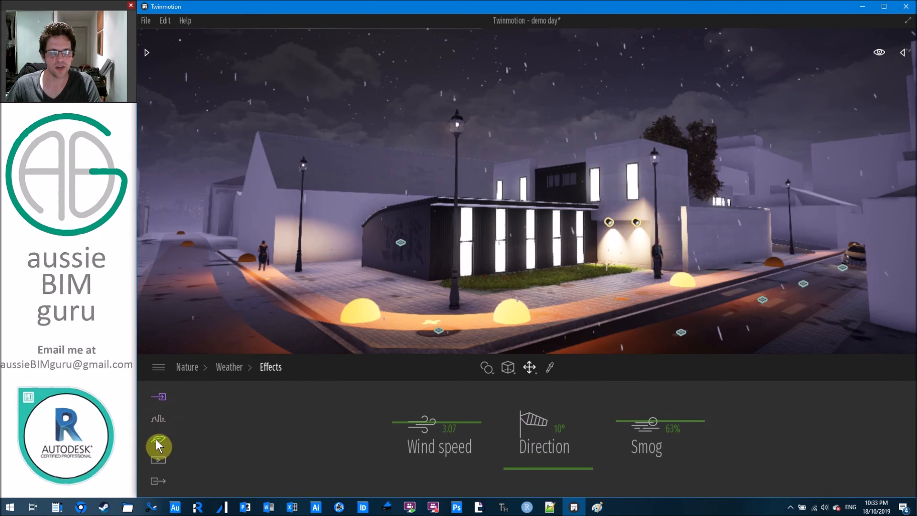
{"action": "right_click", "coordinate": [361, 437]}
Set the Ambient light value to 0.5 in Nature lighting.
{"action": "left_click", "coordinate": [545, 427]}
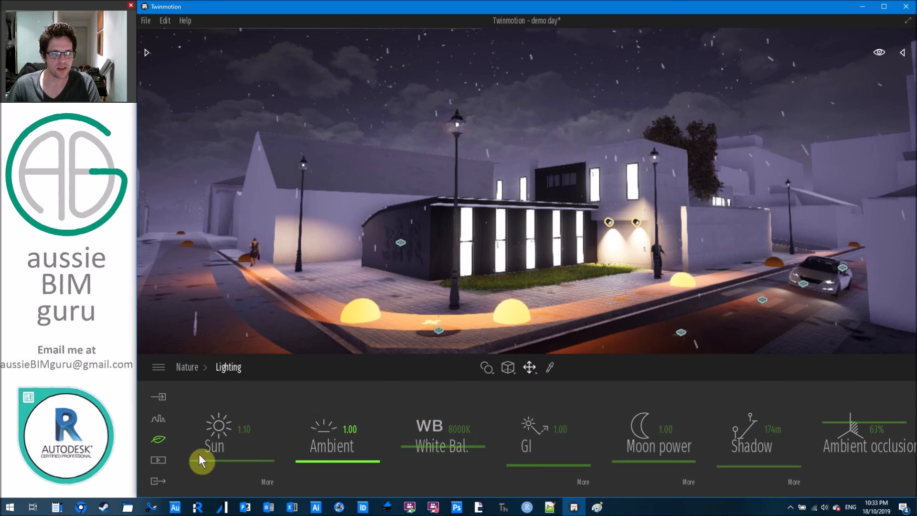
{"action": "left_click", "coordinate": [349, 428]}
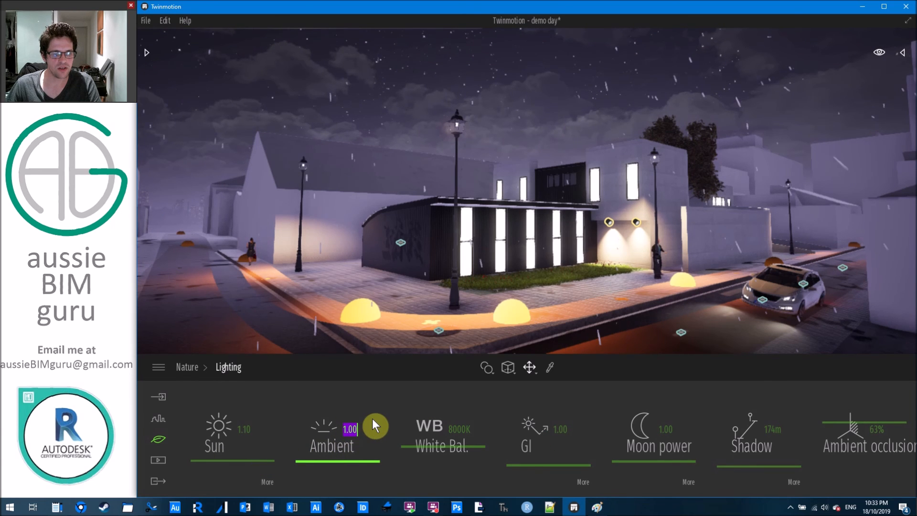
{"action": "type", "text": "0.5"}
{"action": "key", "text": "Return"}
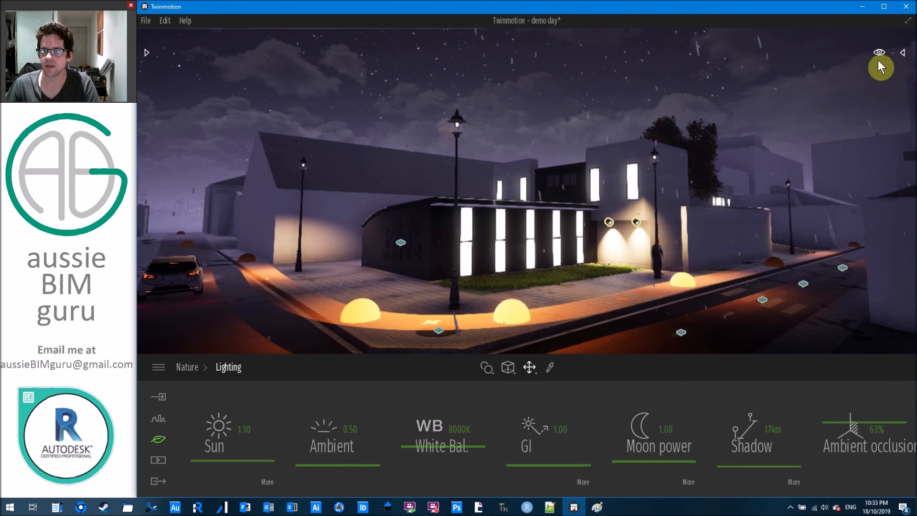
Move the time of day to early morning (about 05:58) and save the project.
{"action": "mouse_move", "coordinate": [868, 148]}
{"action": "left_click_drag", "start_coordinate": [867, 147], "coordinate": [862, 164]}
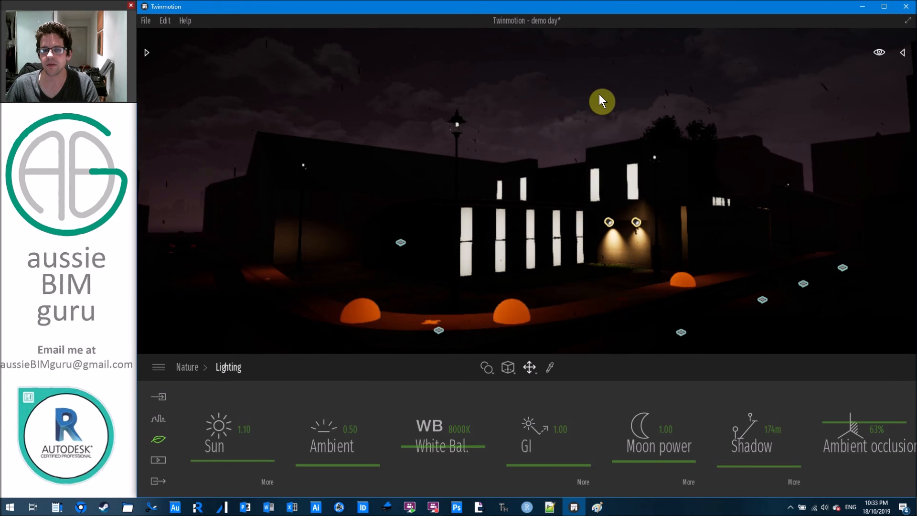
{"action": "right_click_drag", "start_coordinate": [526, 106], "coordinate": [628, 113]}
{"action": "key", "text": "a"}
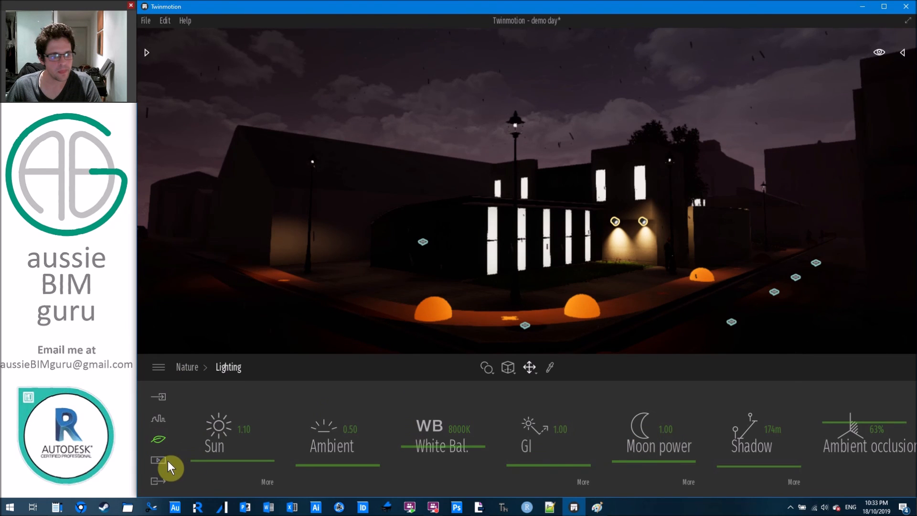
{"action": "left_click", "coordinate": [158, 440]}
{"action": "right_click_drag", "start_coordinate": [514, 250], "coordinate": [569, 237]}
{"action": "key", "text": "ctrl+s"}
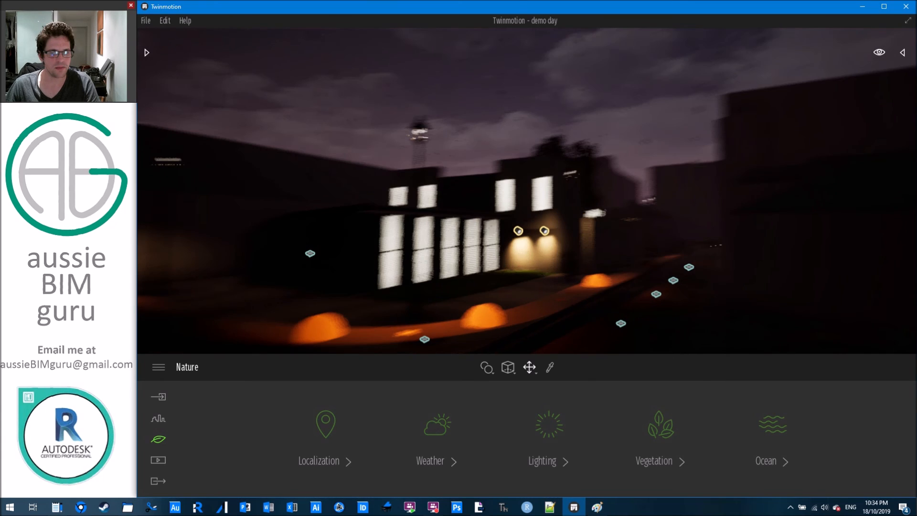
{"action": "right_click_drag", "start_coordinate": [587, 192], "coordinate": [544, 203]}
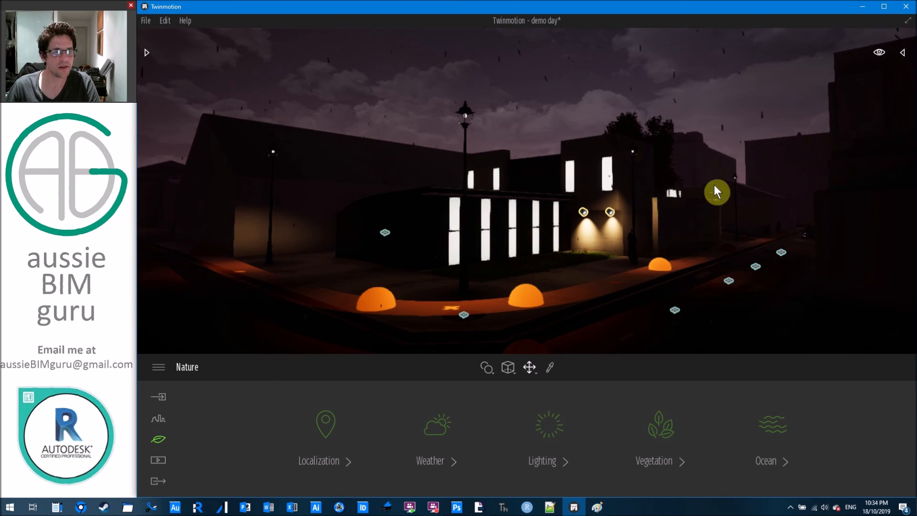
{"action": "left_click", "coordinate": [881, 51]}
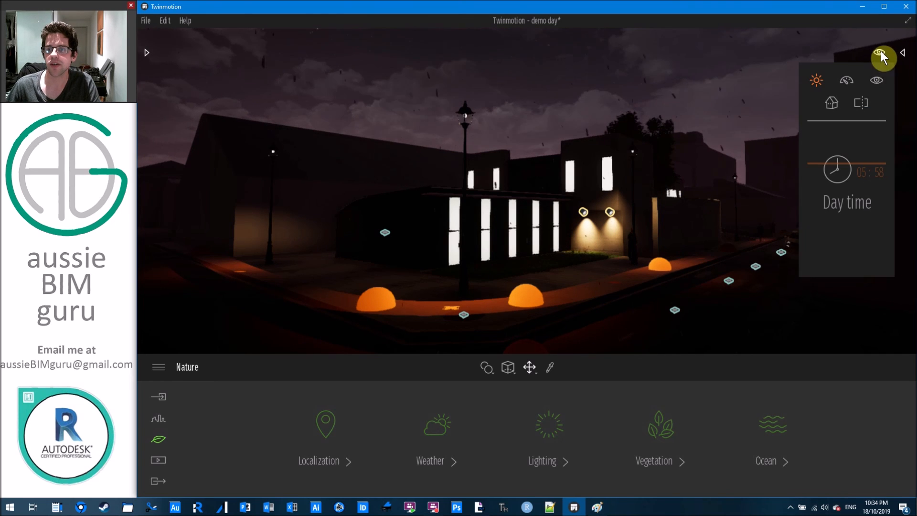
Pick the walk mode in the view settings to launch the full-screen BIMmotion walkthrough.
{"action": "left_click", "coordinate": [878, 81]}
{"action": "left_click", "coordinate": [877, 82]}
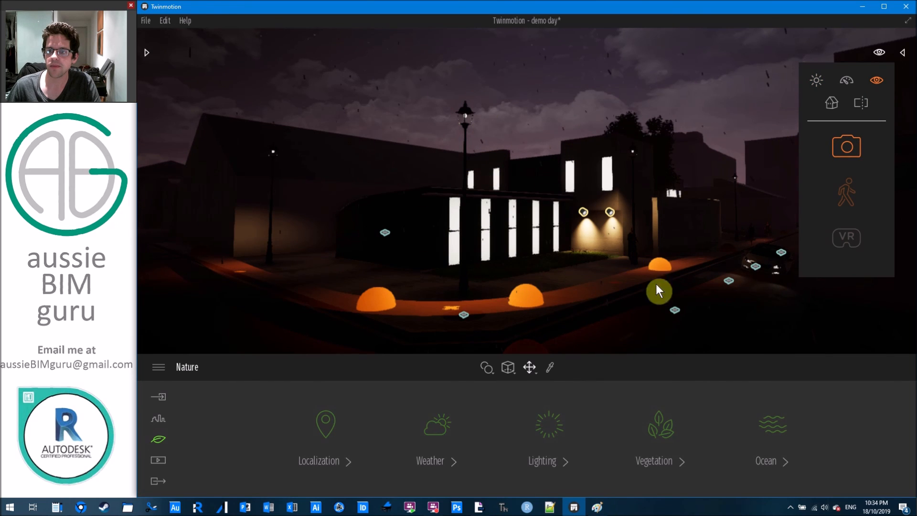
{"action": "left_click", "coordinate": [880, 52]}
{"action": "left_click", "coordinate": [878, 80]}
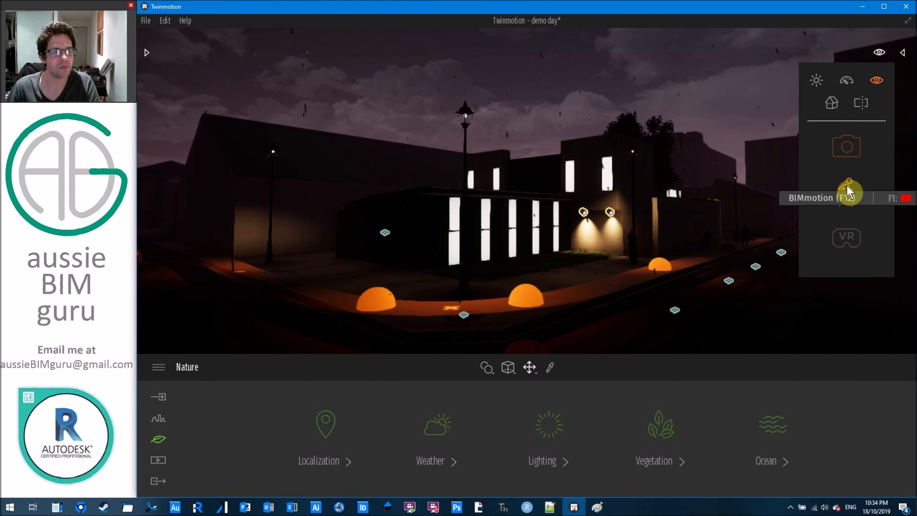
{"action": "left_click", "coordinate": [847, 186]}
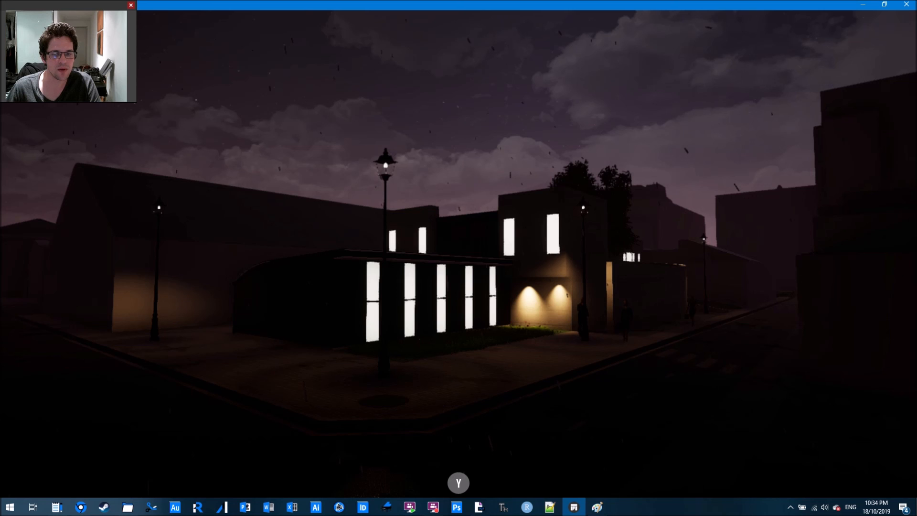
In the walkthrough, switch to season and time settings and move time to about 12:23.
{"action": "right_click_drag", "start_coordinate": [535, 353], "coordinate": [411, 352]}
{"action": "key", "text": "d"}
{"action": "key", "text": "s"}
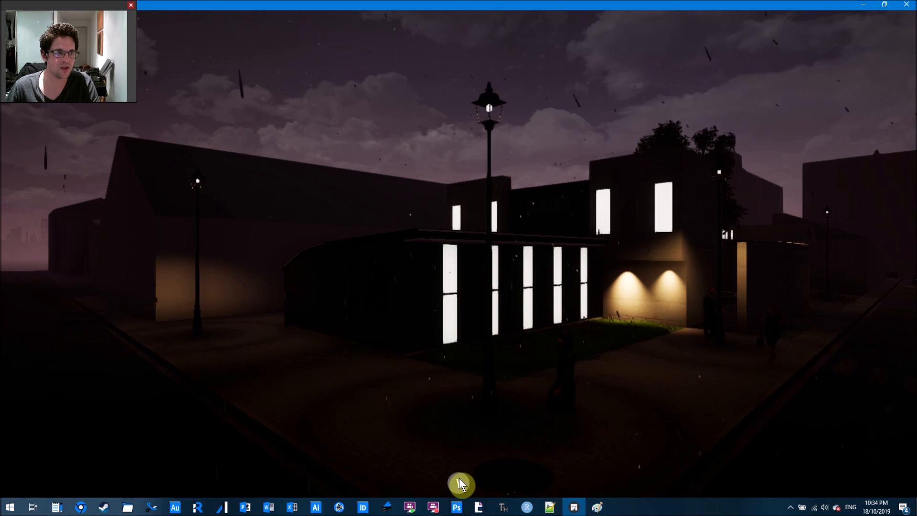
{"action": "mouse_move", "coordinate": [459, 484]}
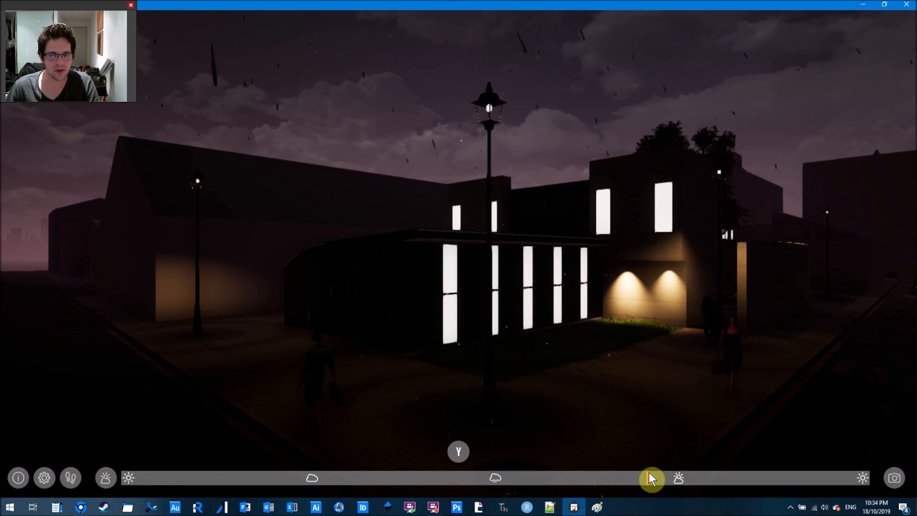
{"action": "left_click", "coordinate": [105, 478]}
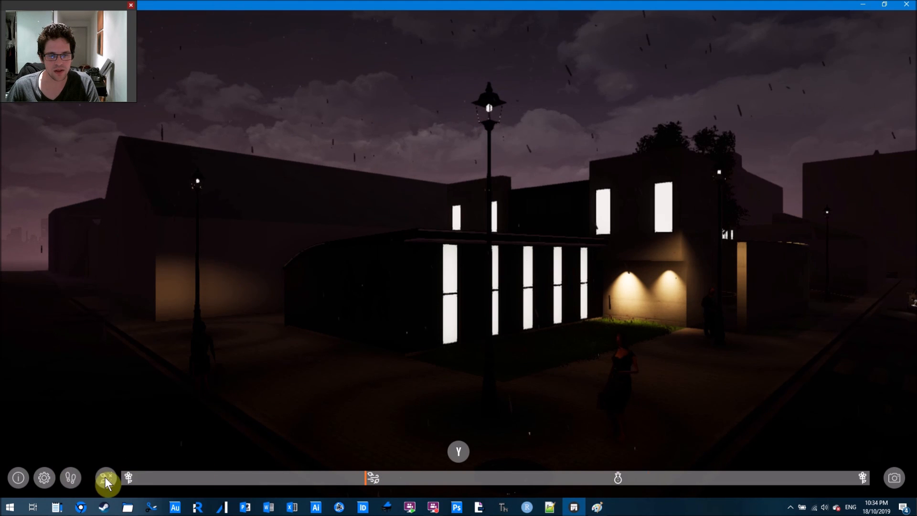
{"action": "left_click_drag", "start_coordinate": [372, 478], "coordinate": [537, 470]}
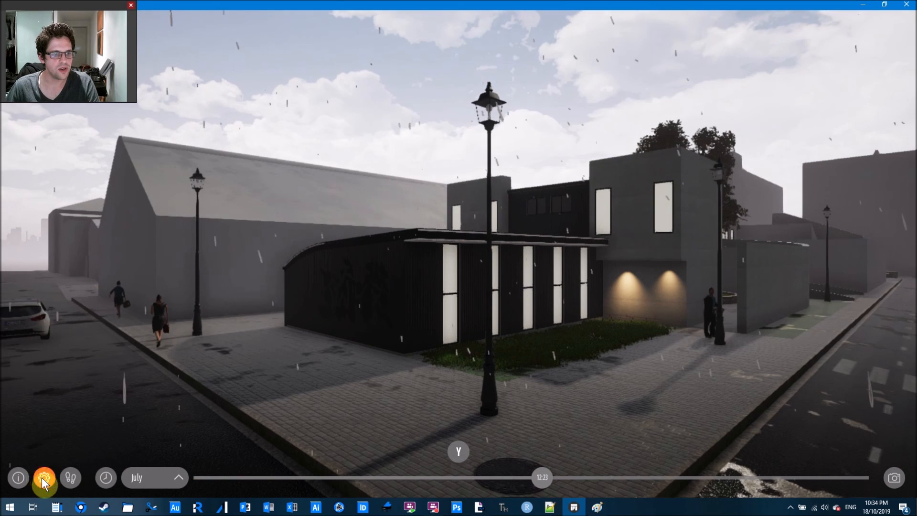
Set the viewport quality to Very high.
{"action": "left_click", "coordinate": [467, 150]}
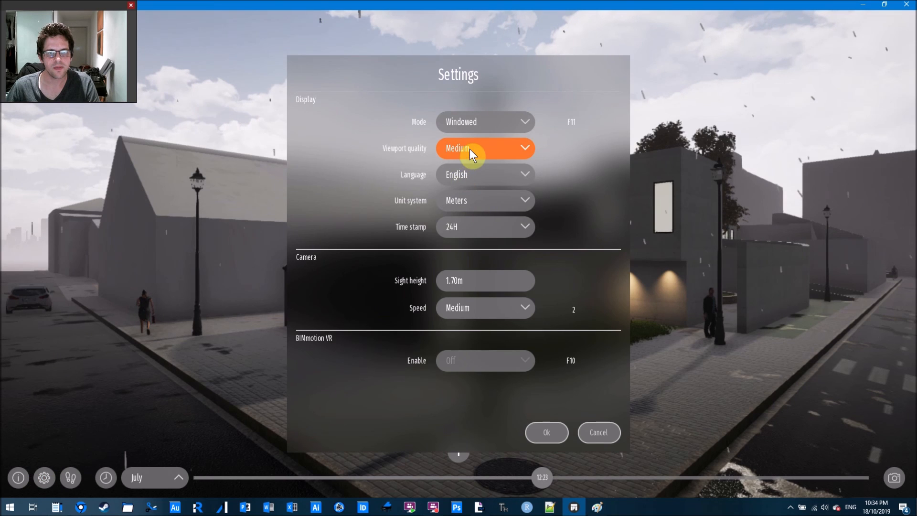
{"action": "left_click", "coordinate": [467, 184]}
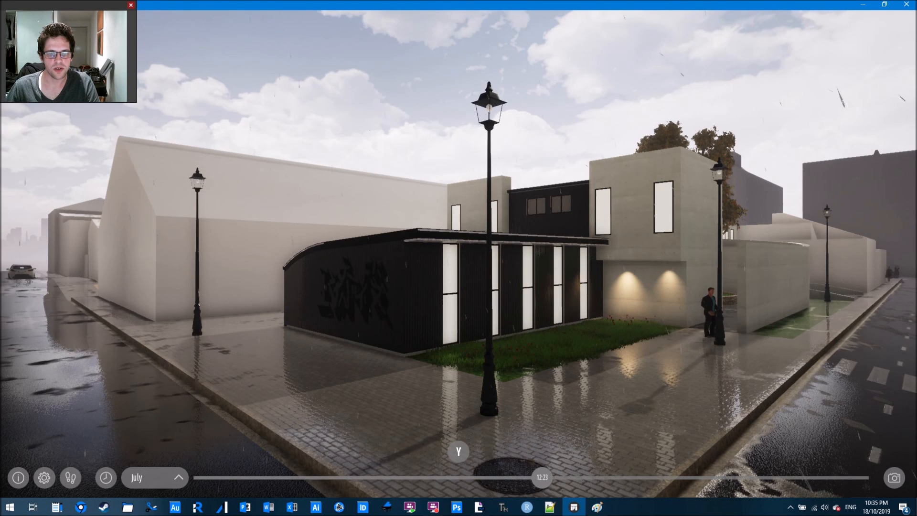
{"action": "right_click_drag", "start_coordinate": [542, 345], "coordinate": [579, 380]}
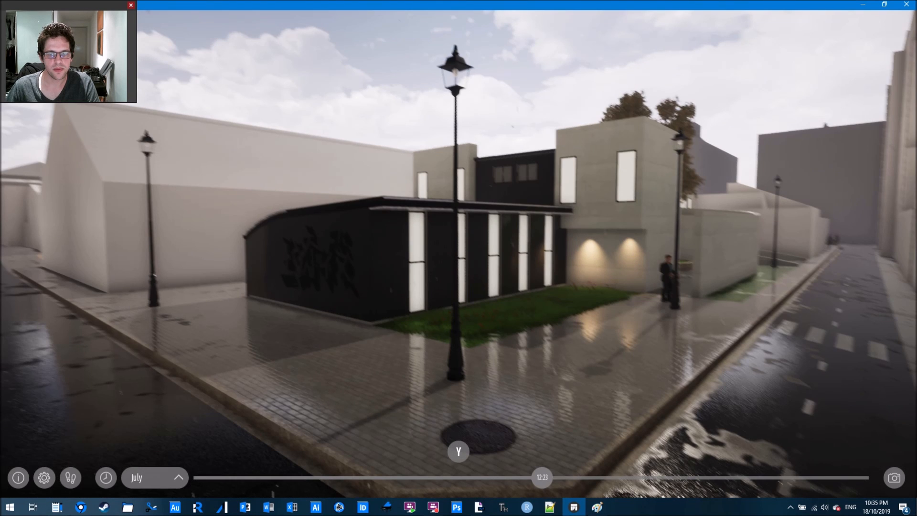
{"action": "right_click_drag", "start_coordinate": [579, 380], "coordinate": [630, 355]}
Walk into the concrete courtyard and back across the wet daytime street.
{"action": "key", "text": "w"}
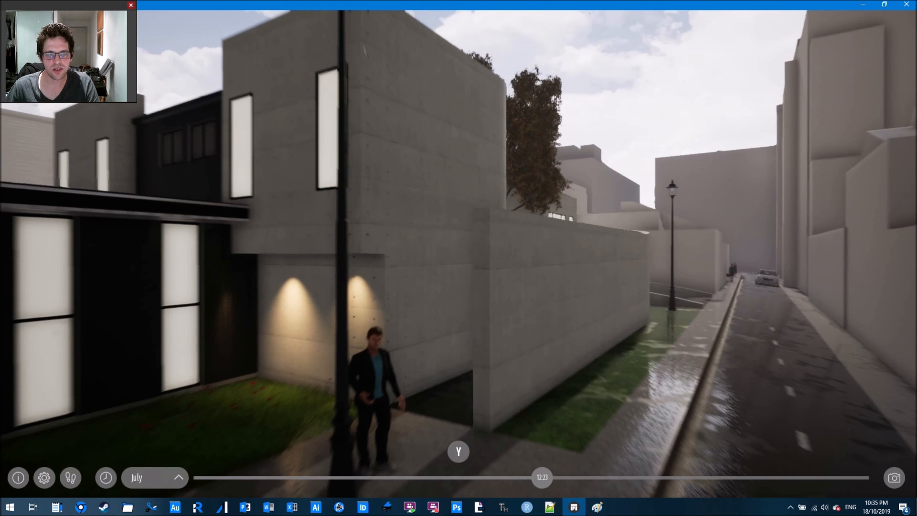
{"action": "key", "text": "w"}
{"action": "right_click_drag", "start_coordinate": [630, 354], "coordinate": [425, 356]}
{"action": "key", "text": "w"}
{"action": "key", "text": "w"}
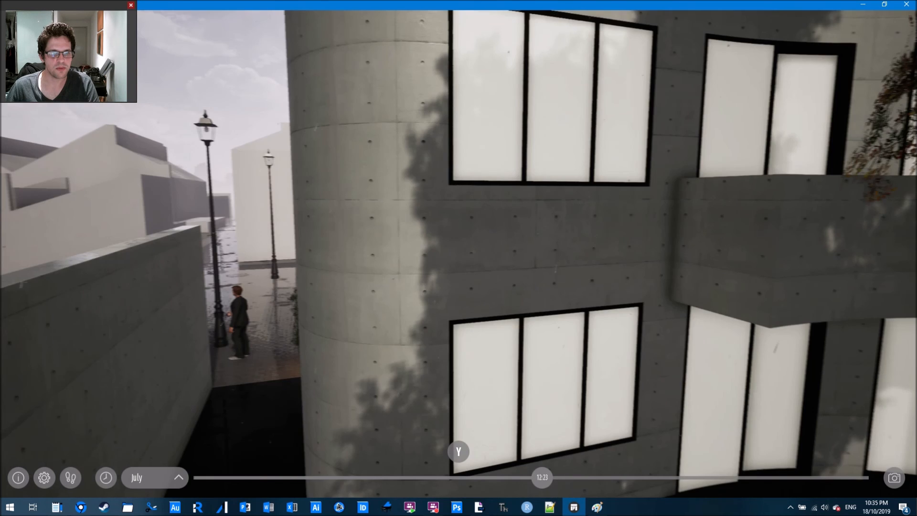
{"action": "right_click_drag", "start_coordinate": [841, 277], "coordinate": [796, 274]}
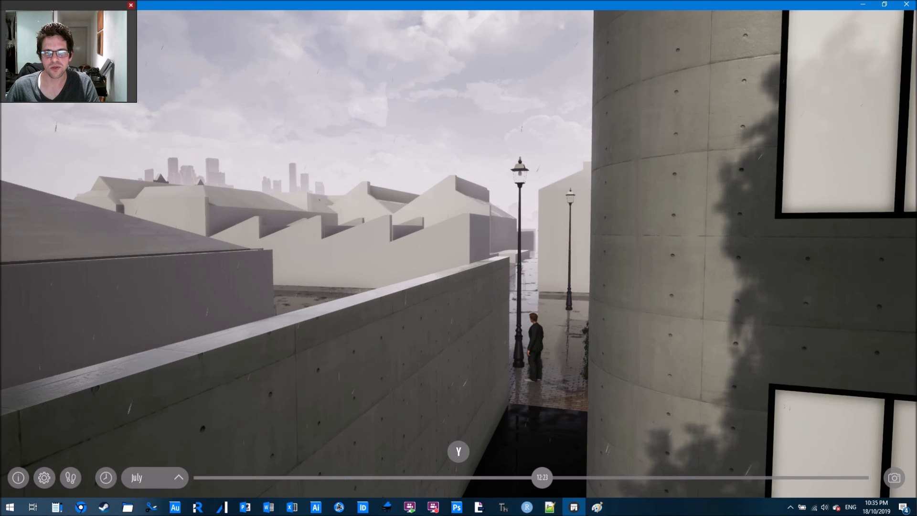
{"action": "key", "text": "s"}
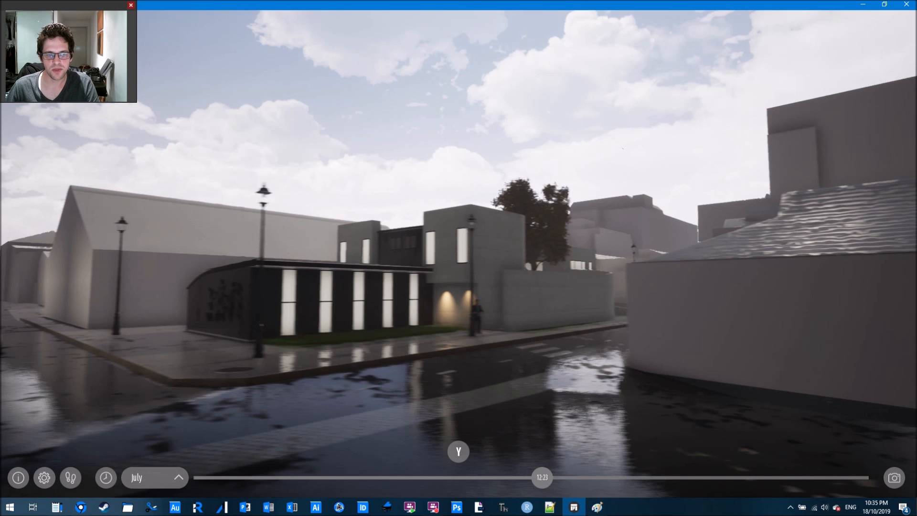
{"action": "key", "text": "s"}
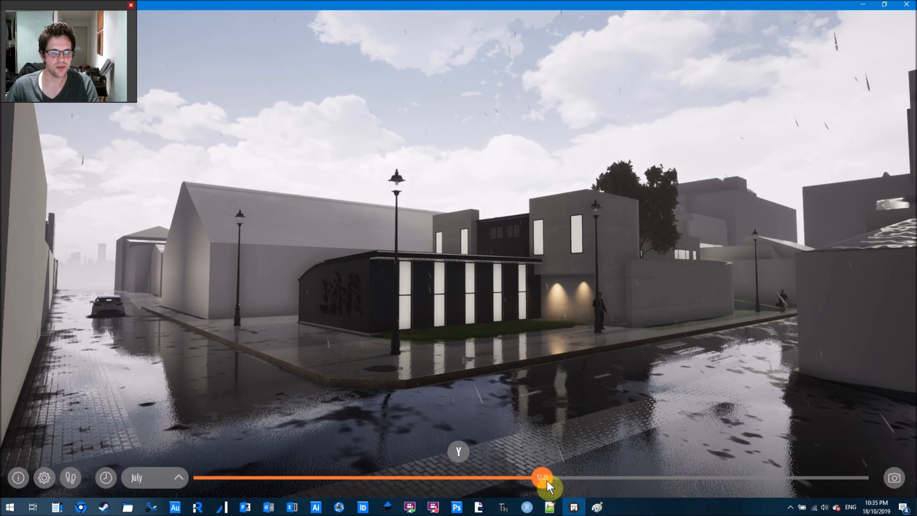
Set the walkthrough time of day to 19:52 for dusk, then restore the window size.
{"action": "left_click", "coordinate": [699, 478]}
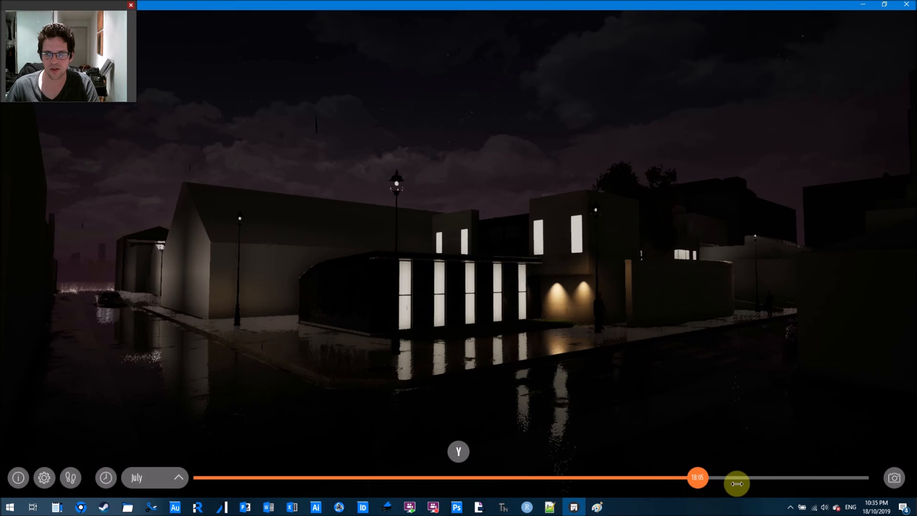
{"action": "left_click", "coordinate": [751, 483]}
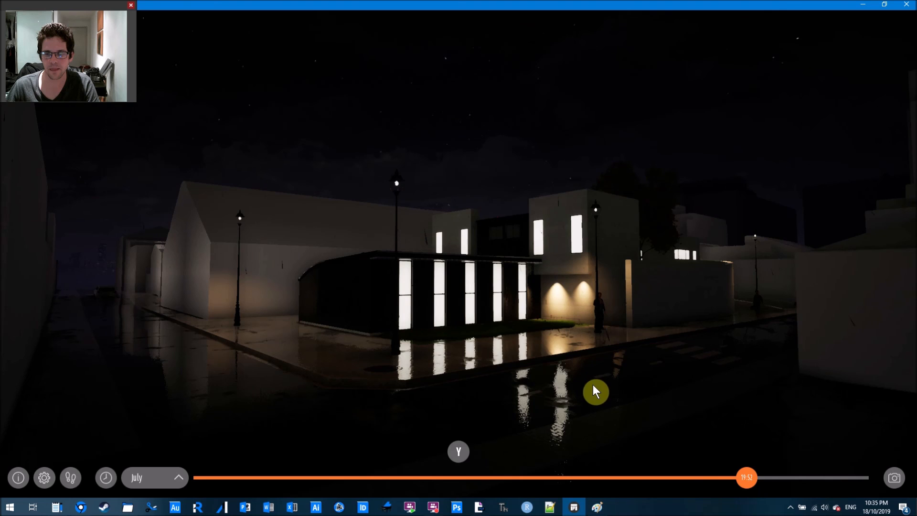
{"action": "key", "text": "w"}
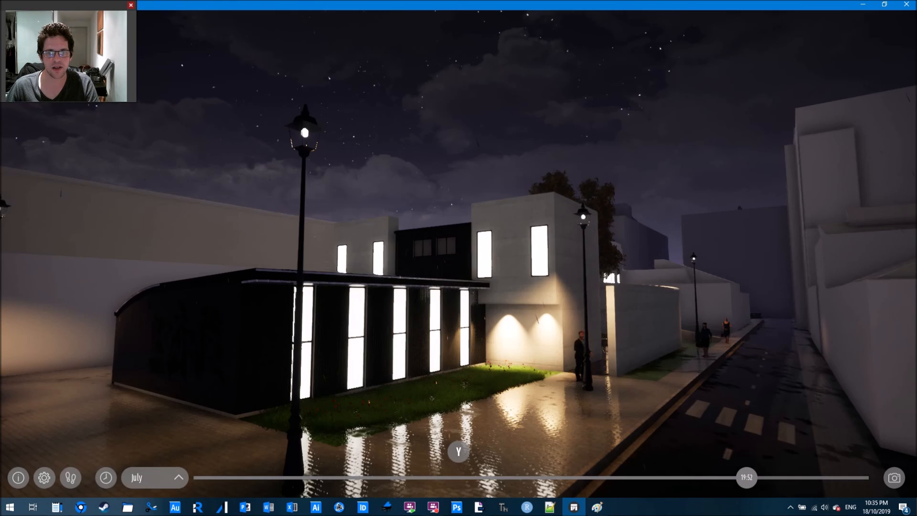
{"action": "key", "text": "s"}
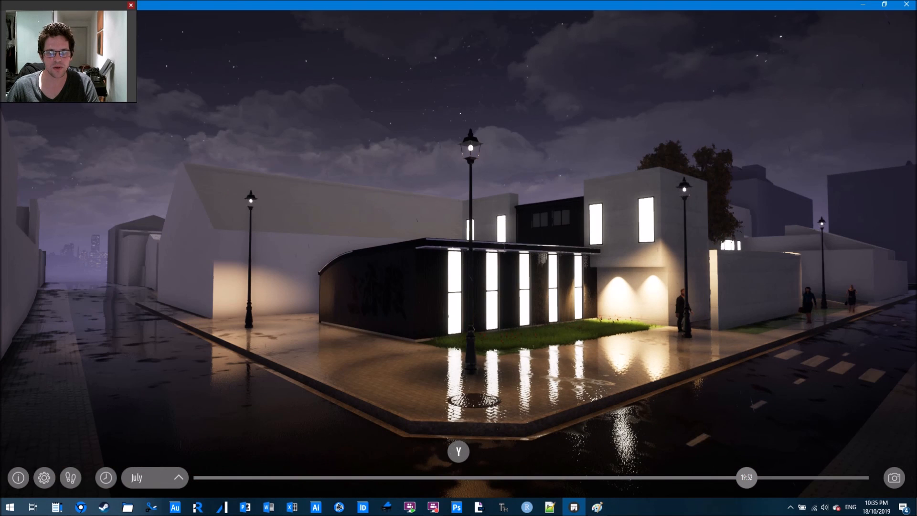
{"action": "right_click_drag", "start_coordinate": [592, 385], "coordinate": [593, 385]}
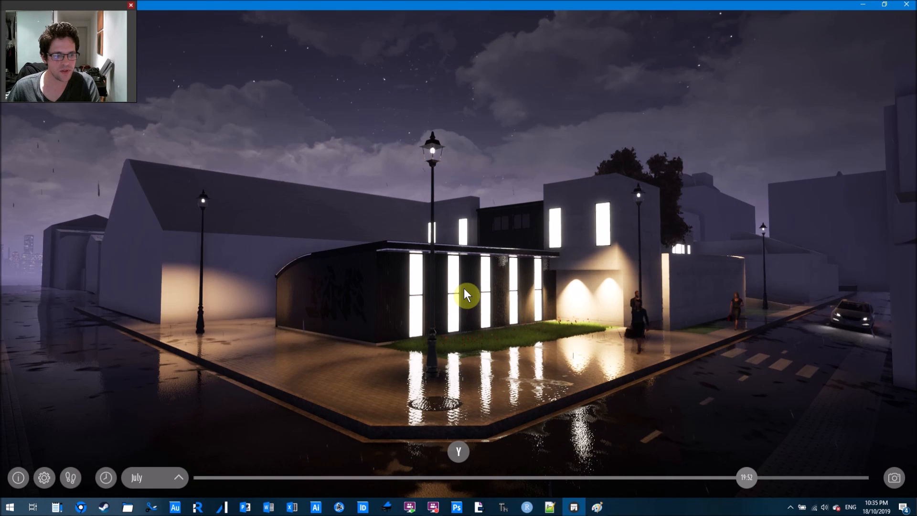
{"action": "left_click", "coordinate": [884, 4]}
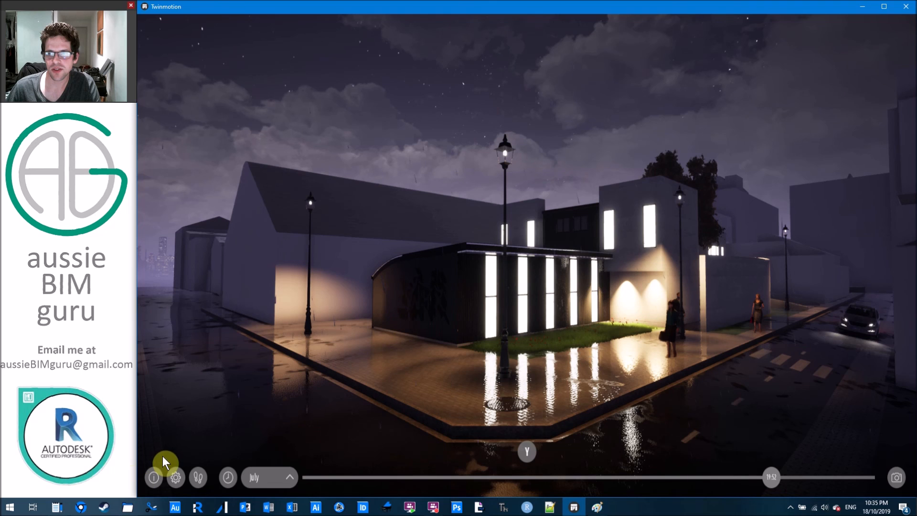
Return to the editor's Media outputs and show the camera, walk and VR viewing modes.
{"action": "key", "text": "alt+Tab"}
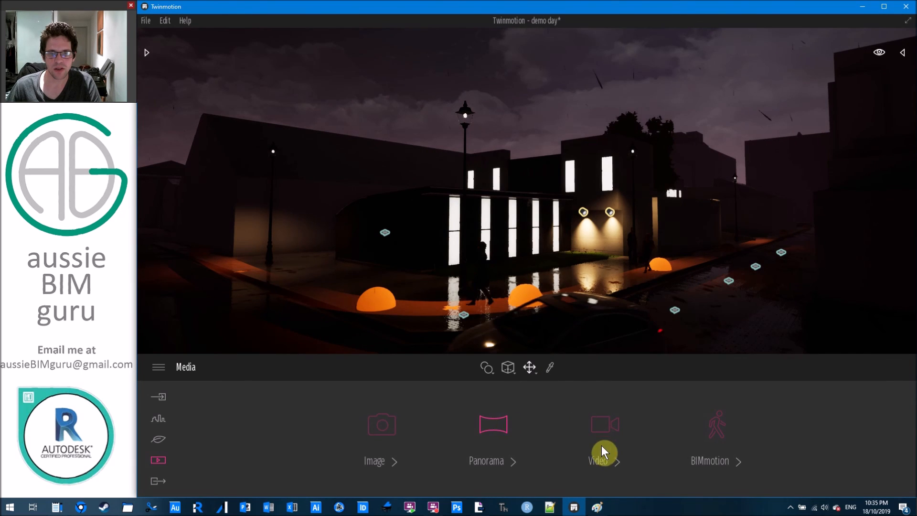
{"action": "left_click", "coordinate": [592, 422]}
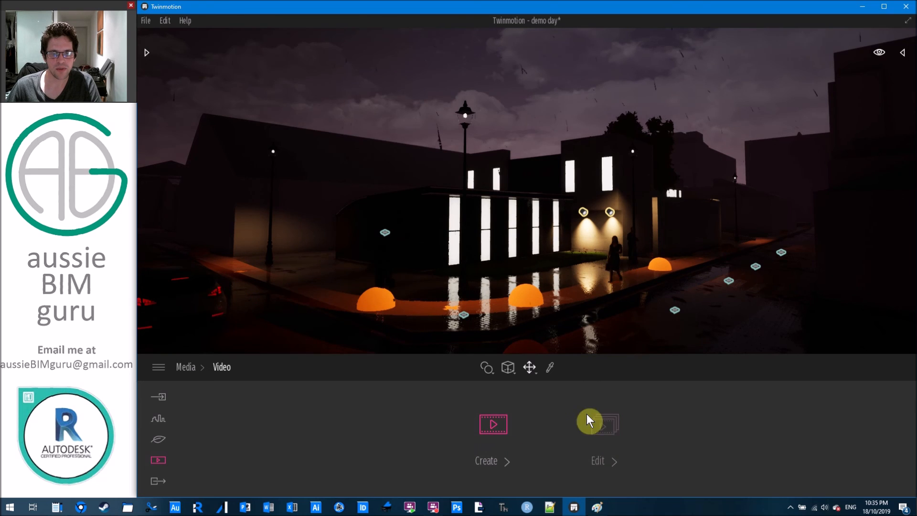
{"action": "left_click", "coordinate": [162, 457]}
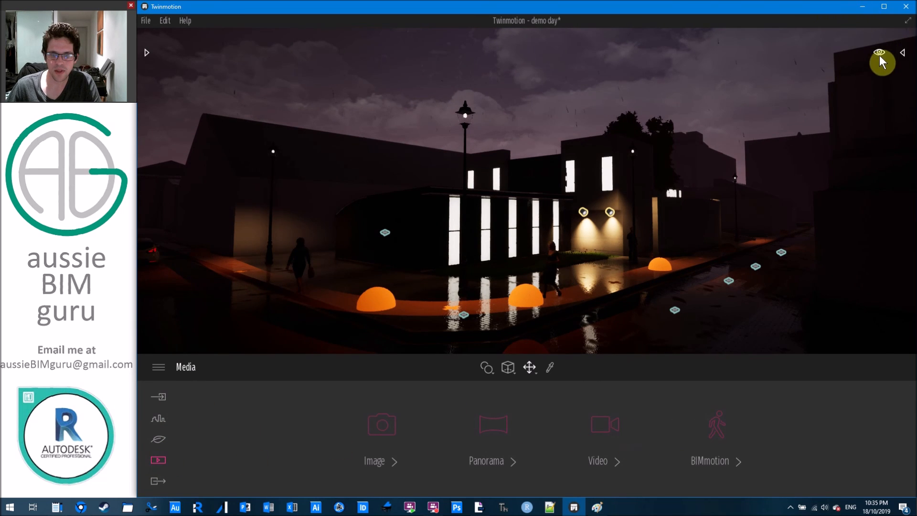
{"action": "mouse_move", "coordinate": [878, 54]}
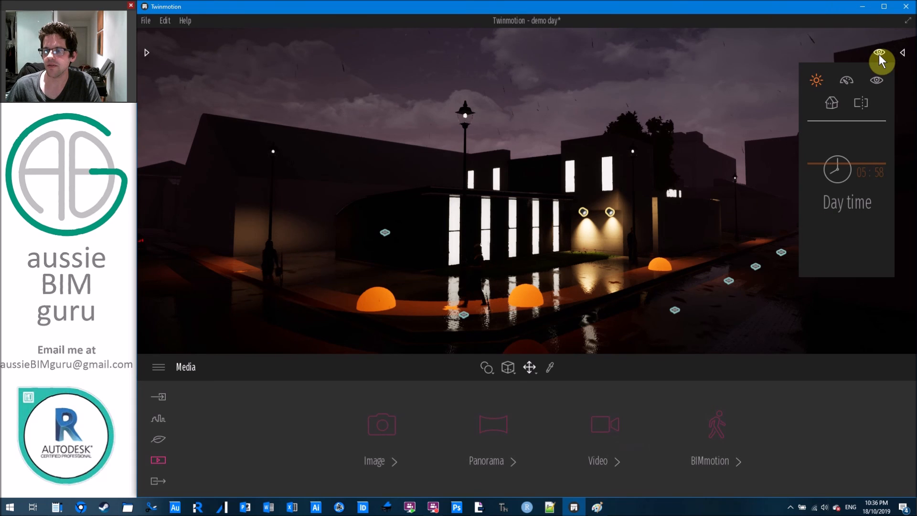
{"action": "left_click", "coordinate": [878, 79]}
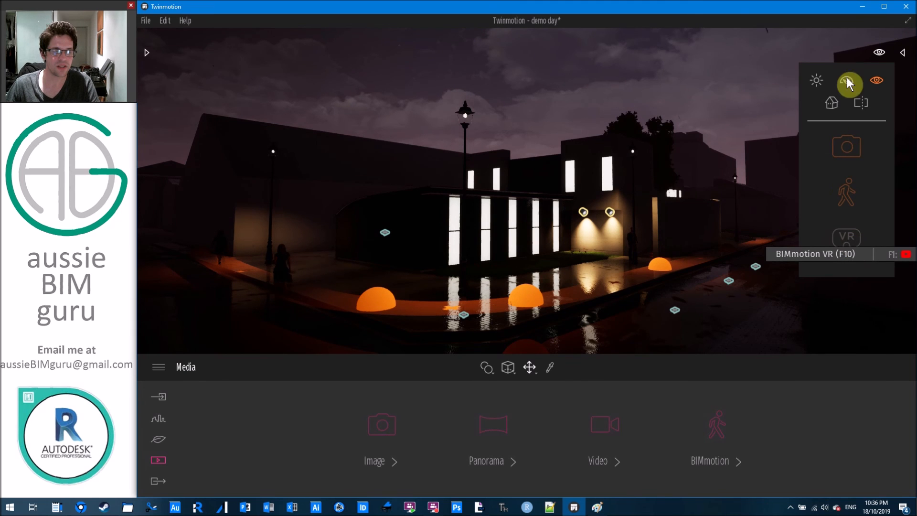
Show Twinmotion's Export section with its Image, Panorama, Video and BIMmotion outputs.
{"action": "left_click", "coordinate": [160, 482]}
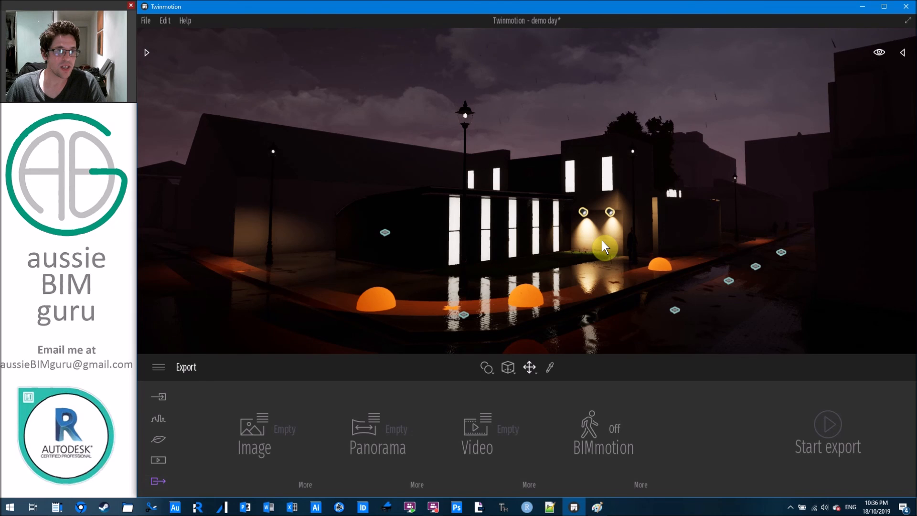
Bring up Acrobat and advance two slides to 'Remember!!!' about free Twinmotion until November 2019.
{"action": "left_click", "coordinate": [479, 507]}
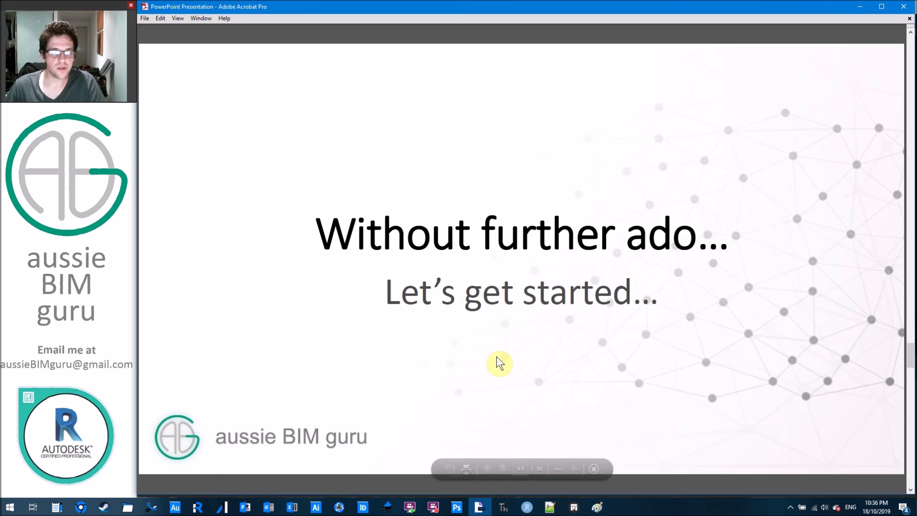
{"action": "scroll", "coordinate": [497, 357], "scroll_direction": "down", "scroll_amount": 1}
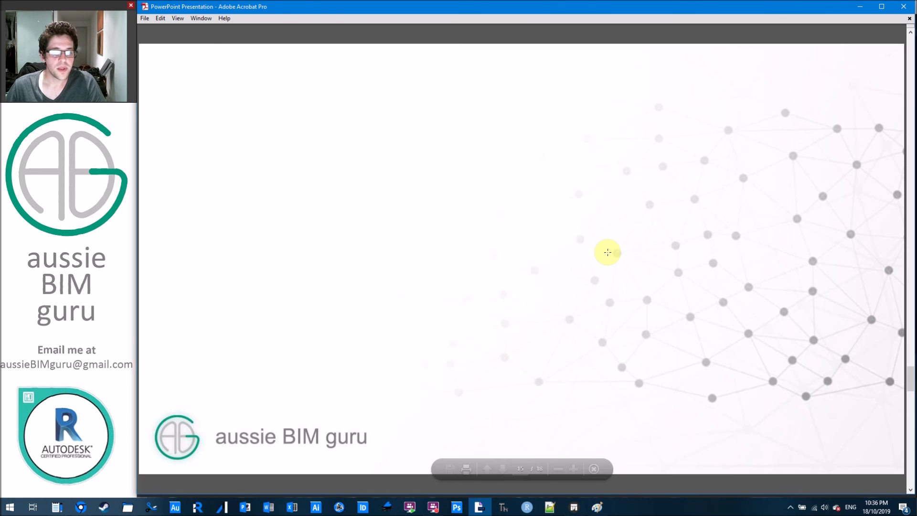
{"action": "scroll", "coordinate": [606, 251], "scroll_direction": "down", "scroll_amount": 1}
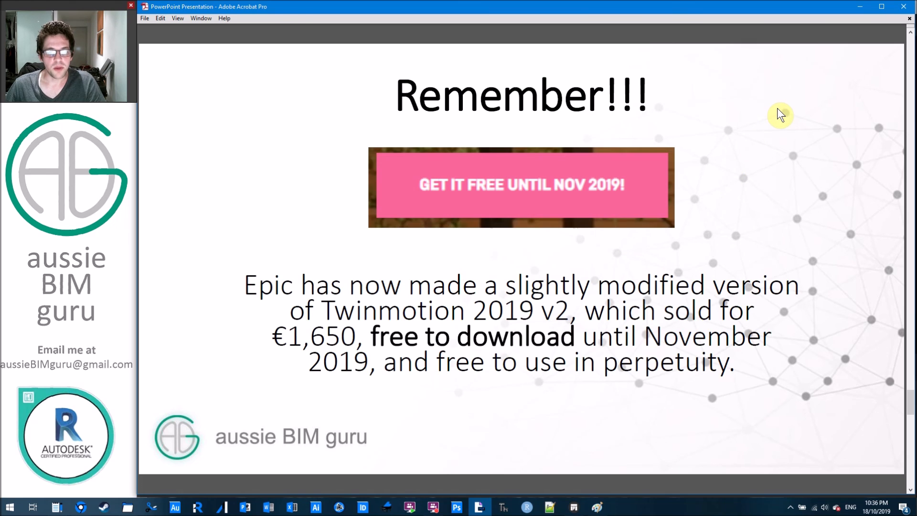